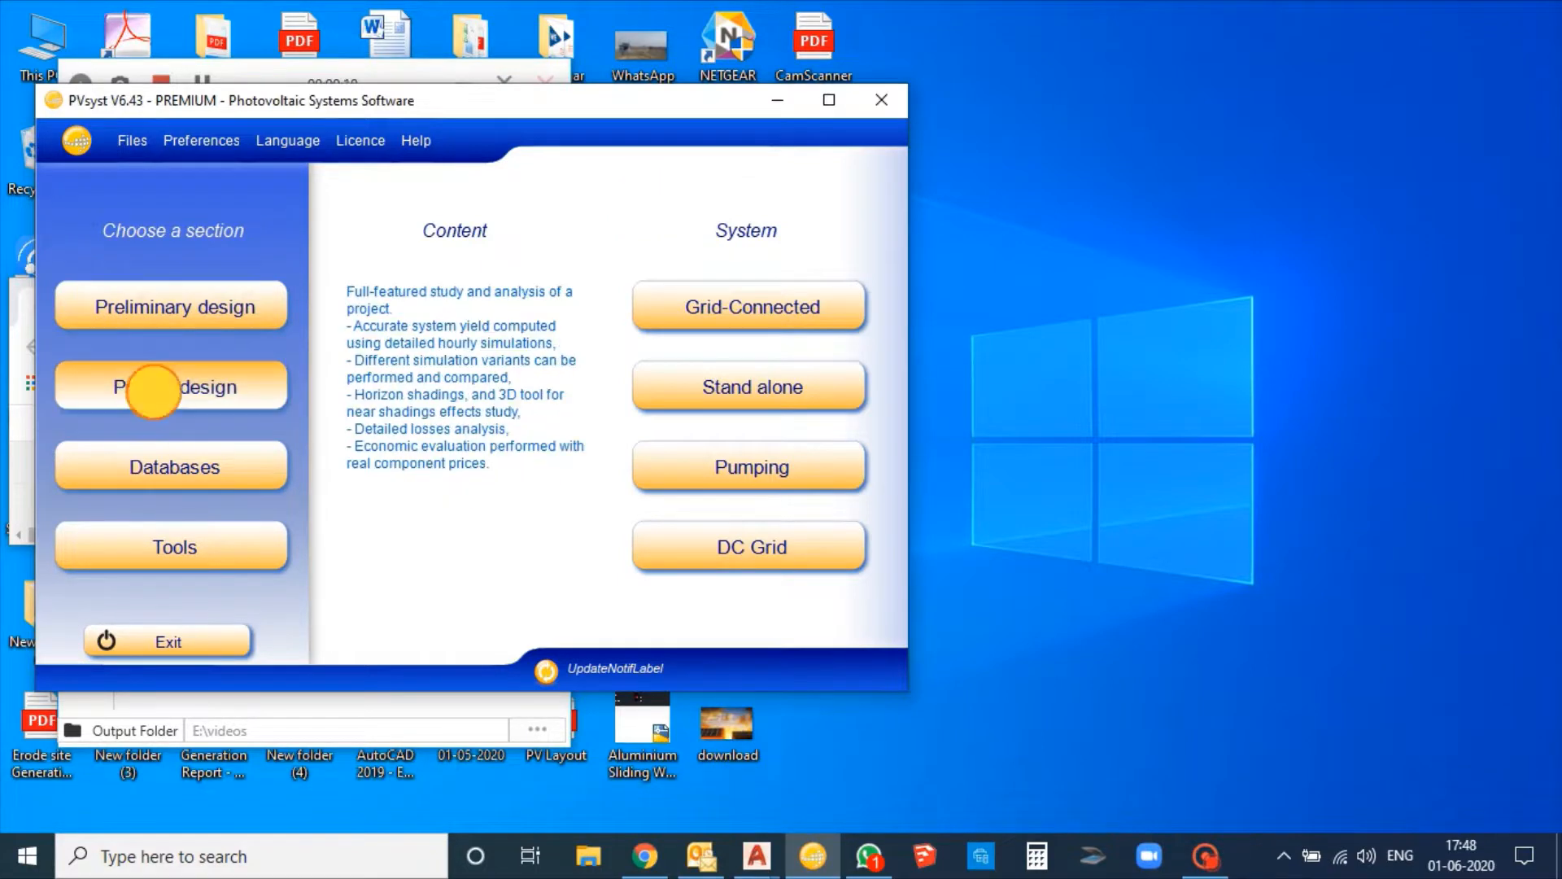
Open the grid-connected project design and create a new simulation variant for the Chennai new project.
{"action": "left_click", "coordinate": [686, 307]}
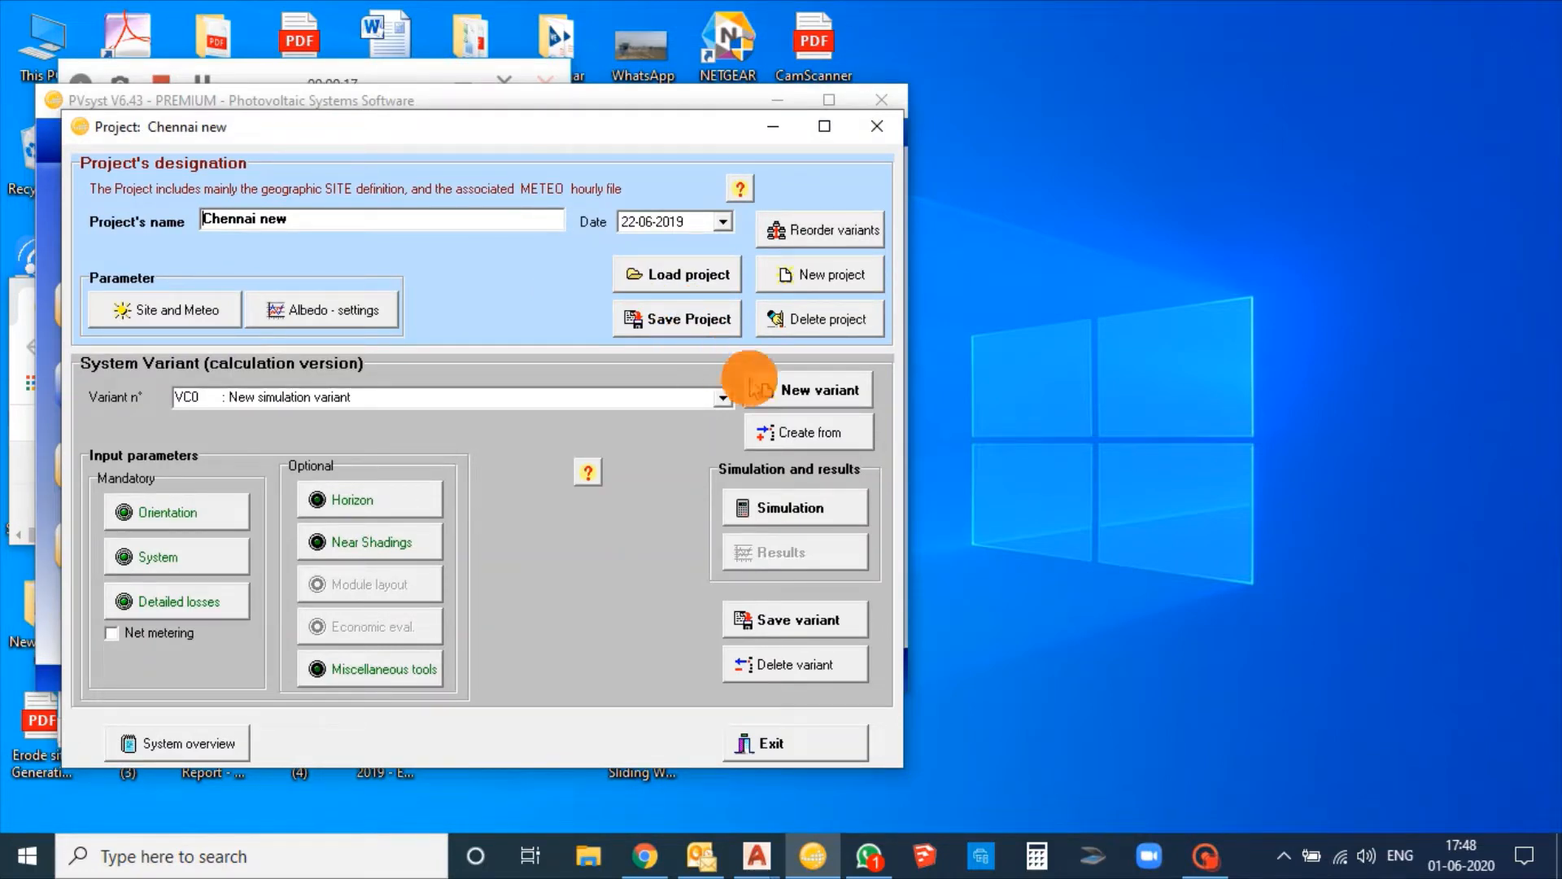
{"action": "left_click", "coordinate": [781, 394]}
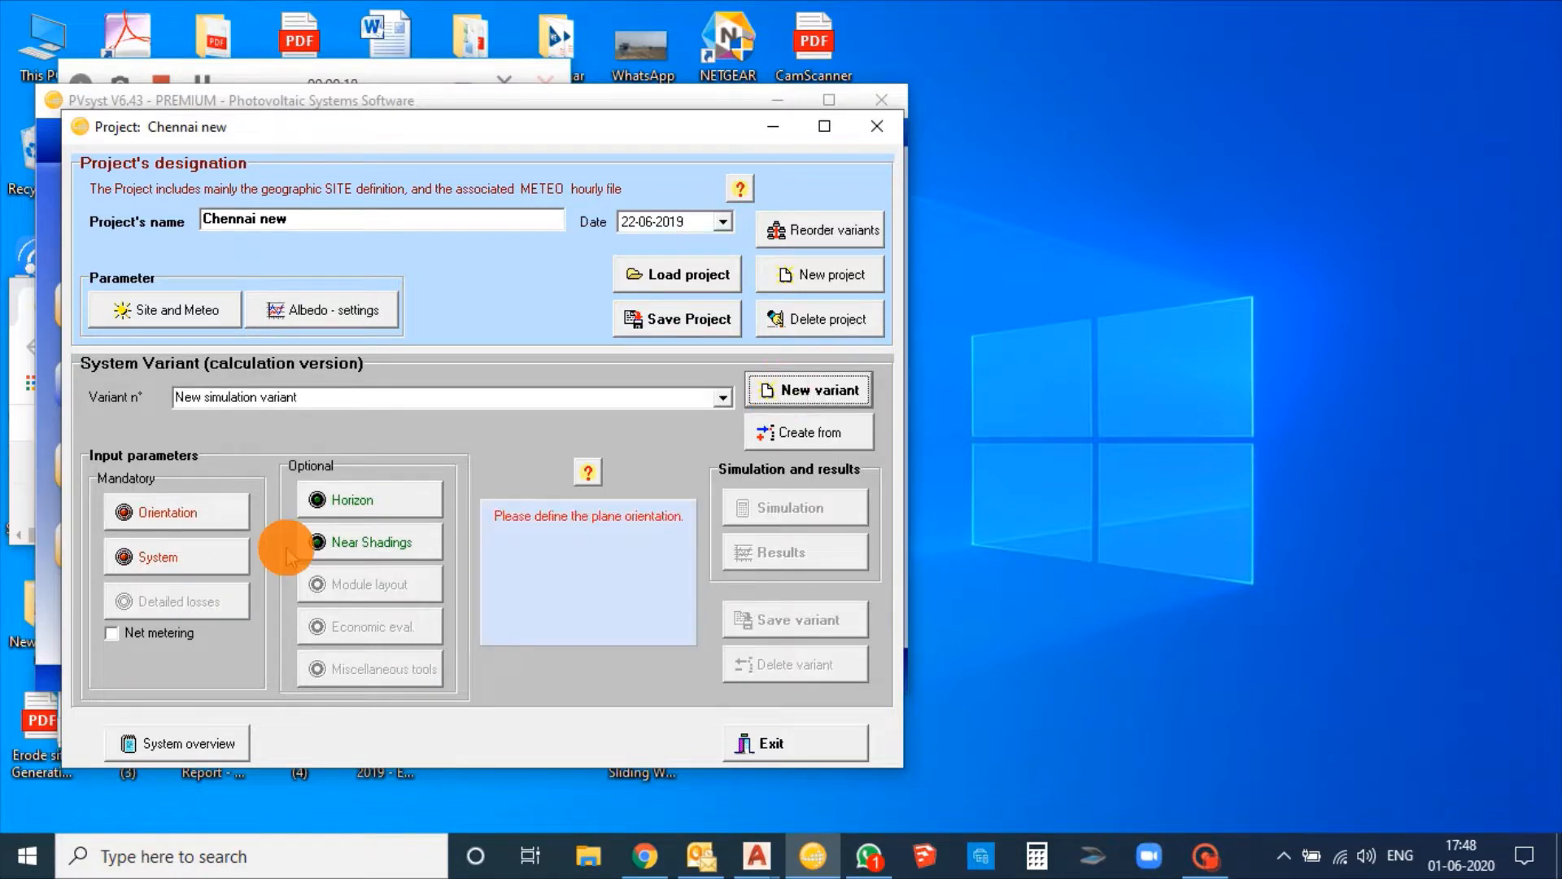
Define the variant's fixed tilted plane orientation with a plane tilt of 12° and an azimuth of 90°.
{"action": "left_click", "coordinate": [211, 525]}
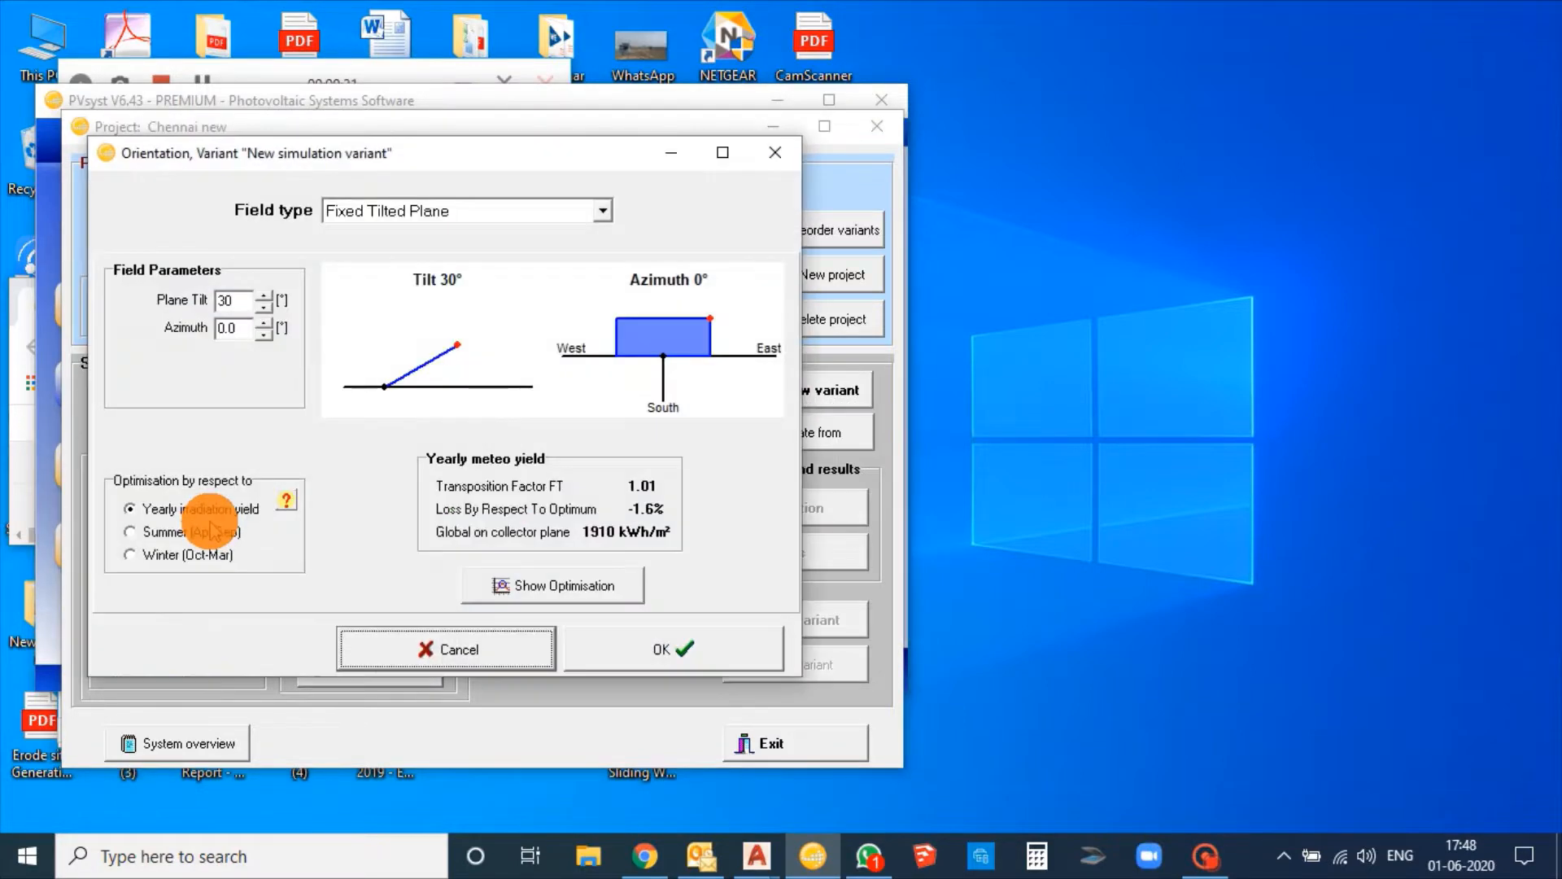
{"action": "double_click", "coordinate": [234, 301]}
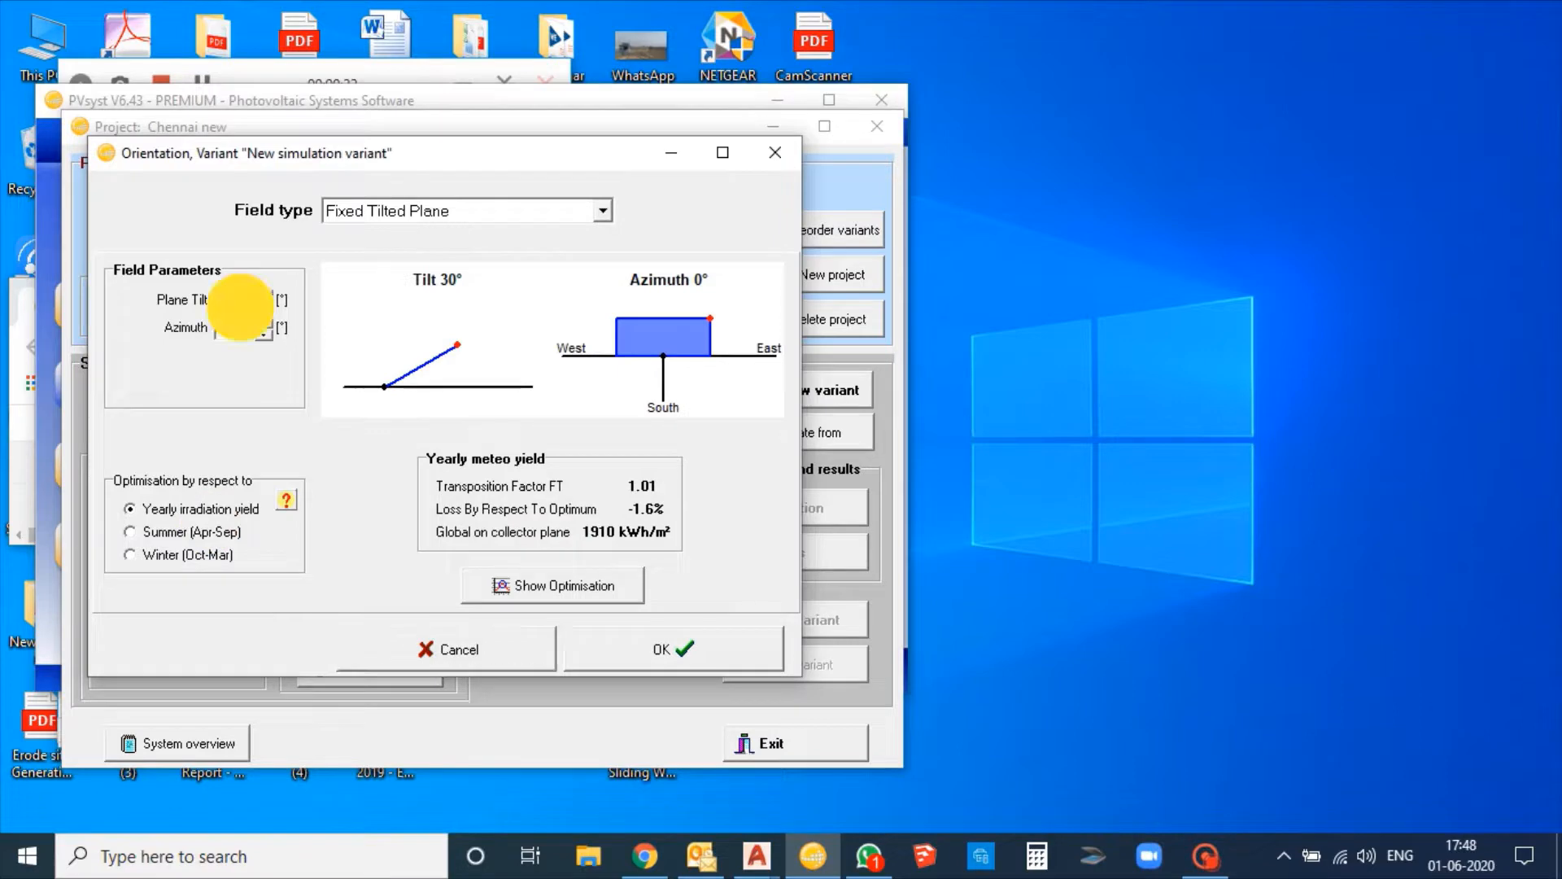
{"action": "type", "text": "12"}
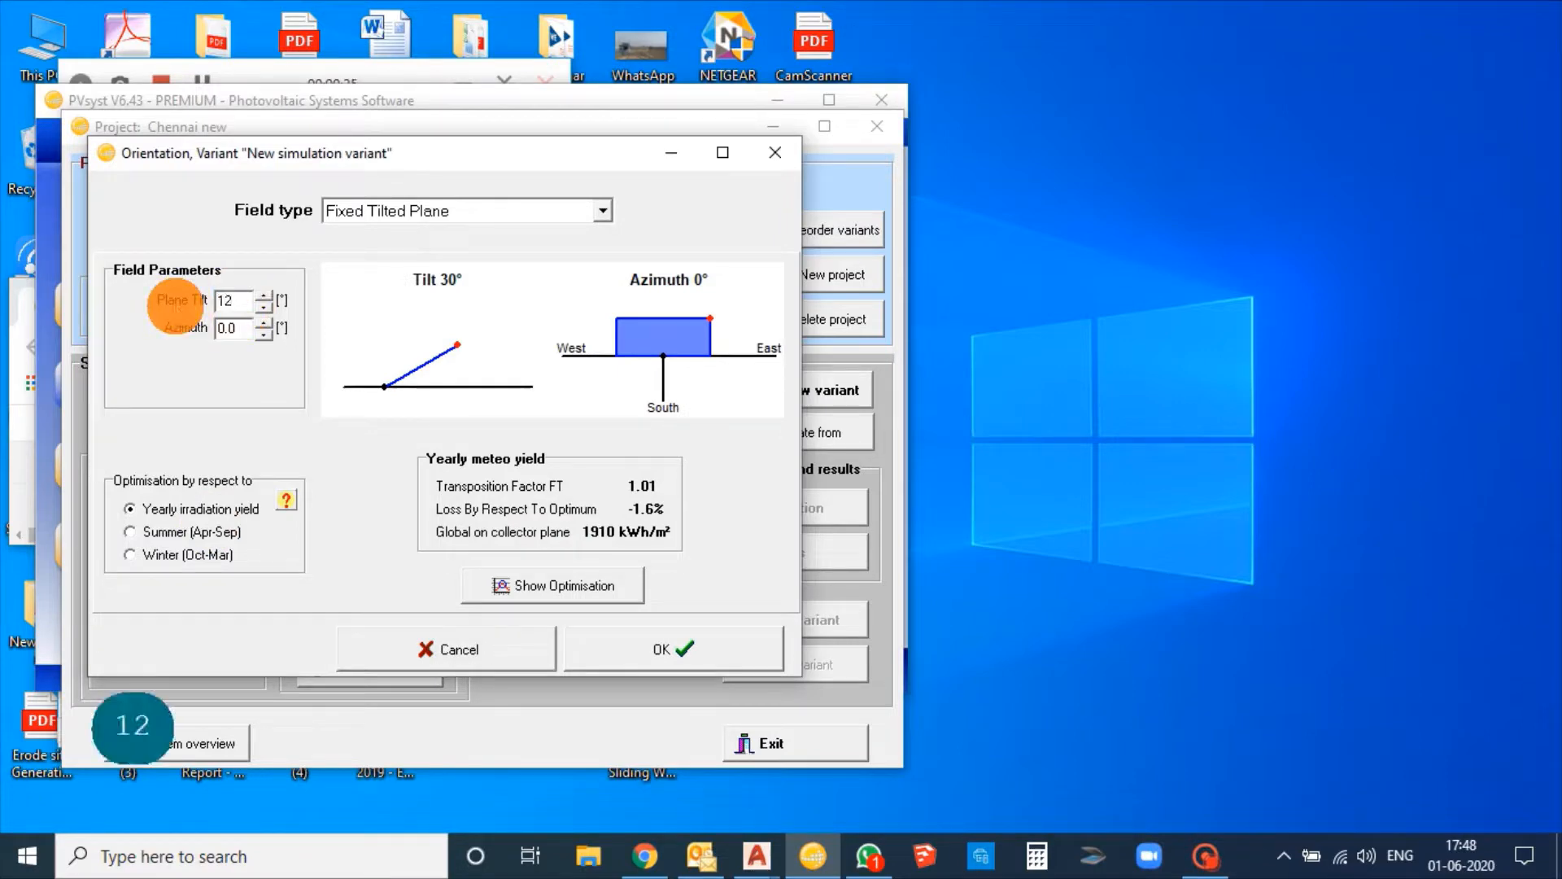
{"action": "double_click", "coordinate": [230, 328]}
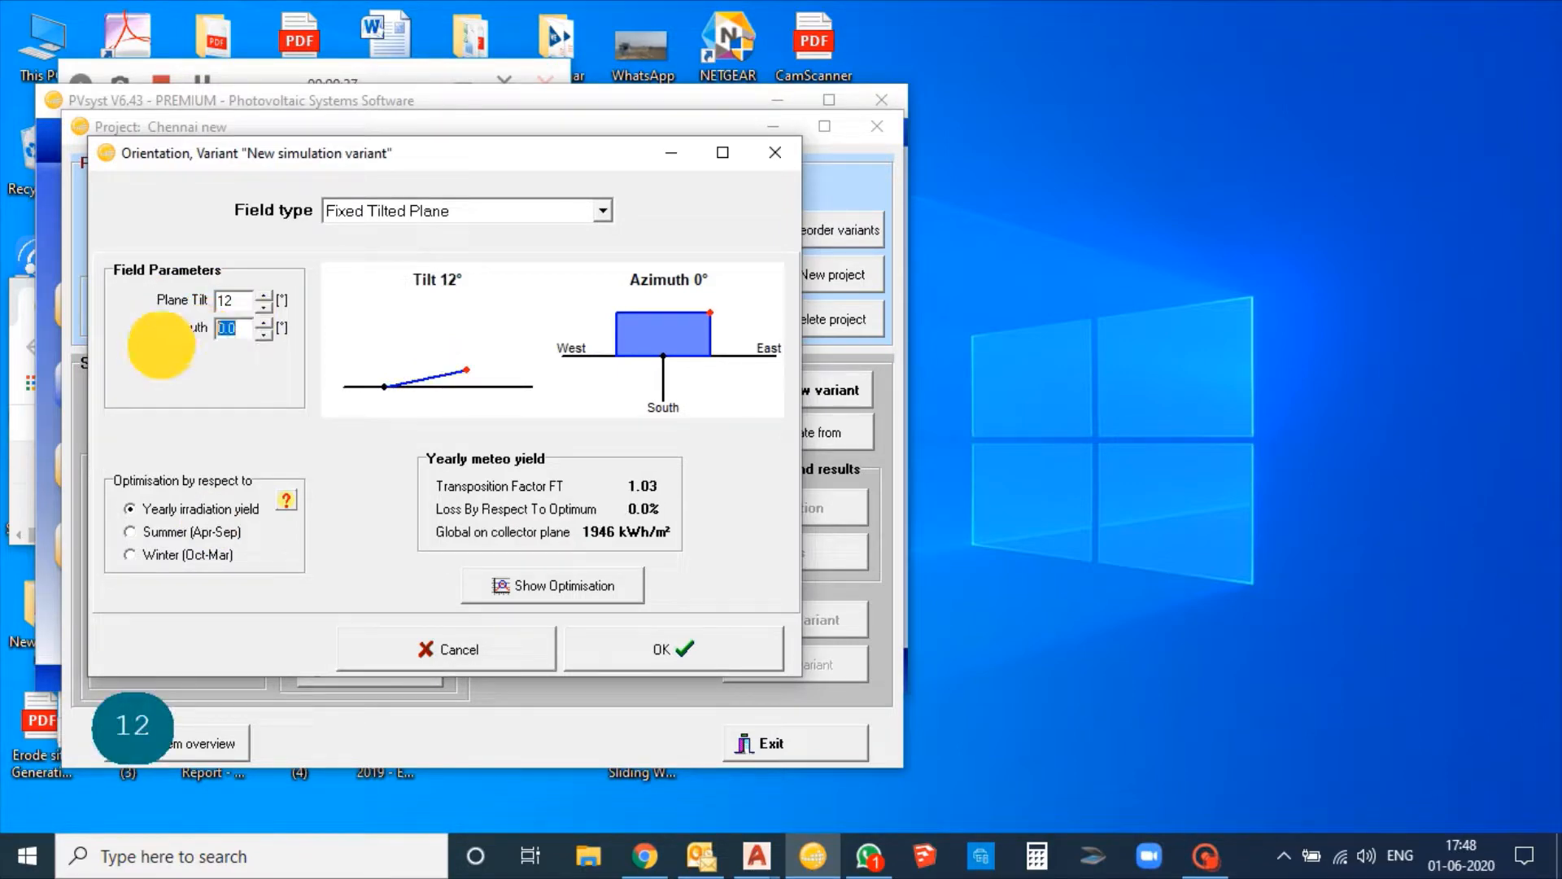
{"action": "type", "text": "90"}
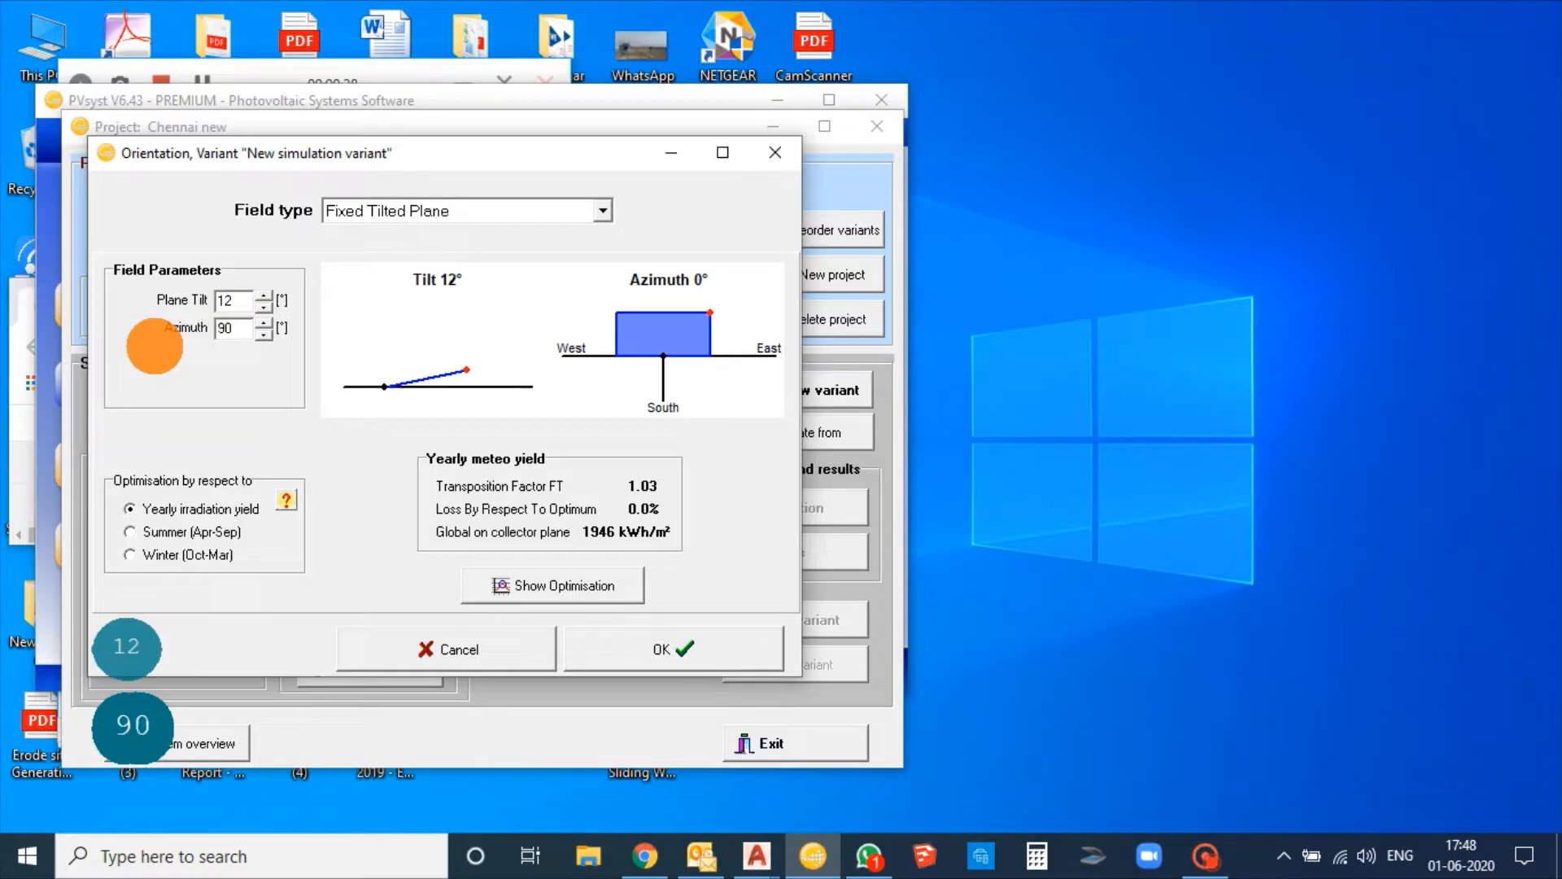
{"action": "left_click", "coordinate": [237, 307]}
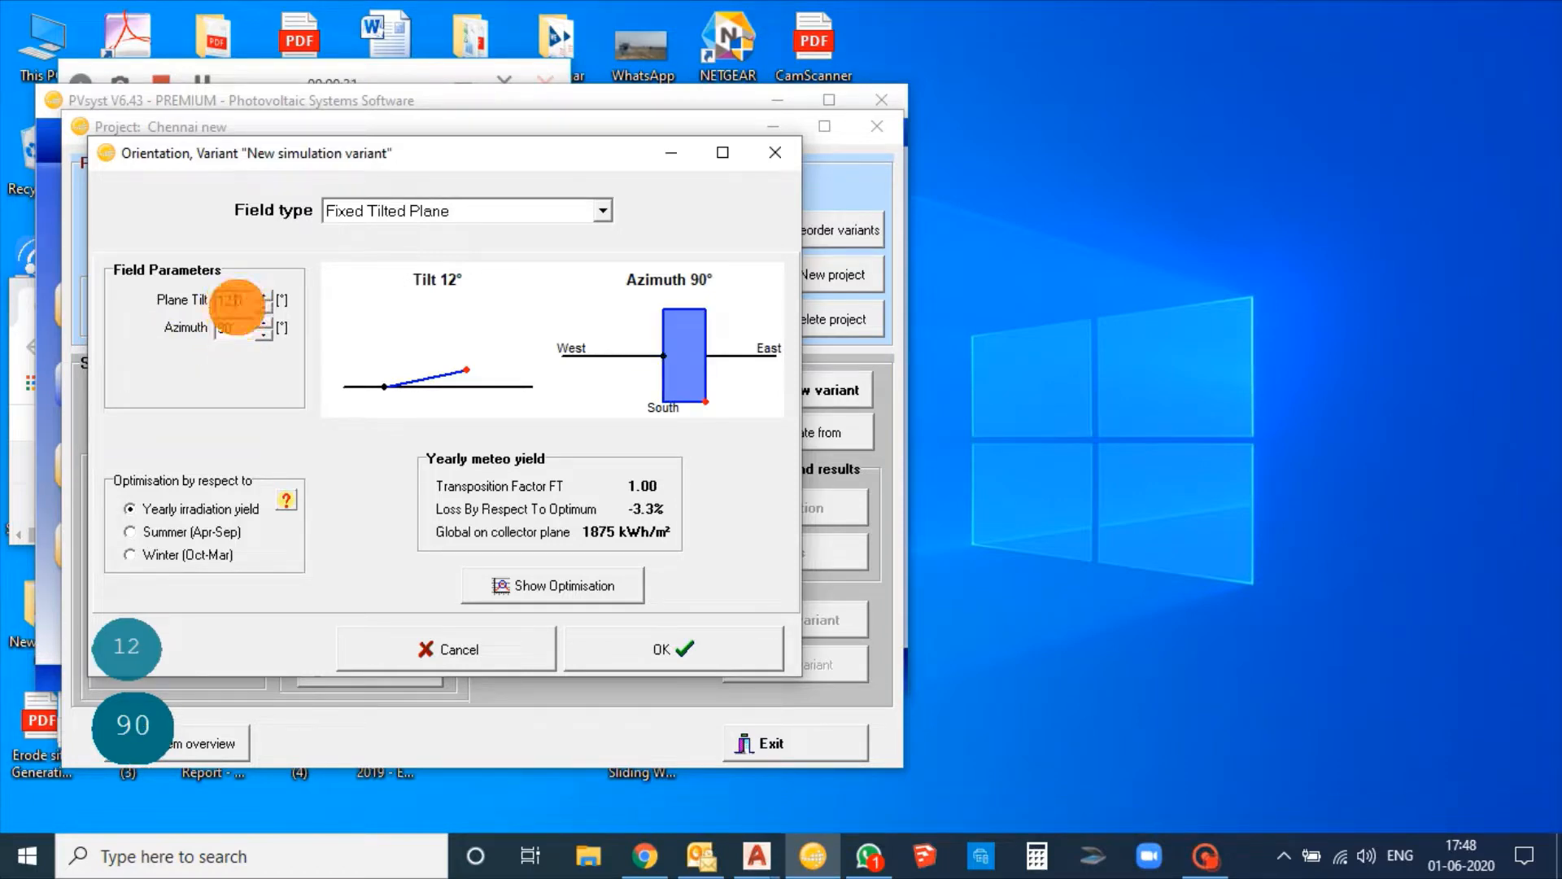
{"action": "left_click", "coordinate": [686, 647]}
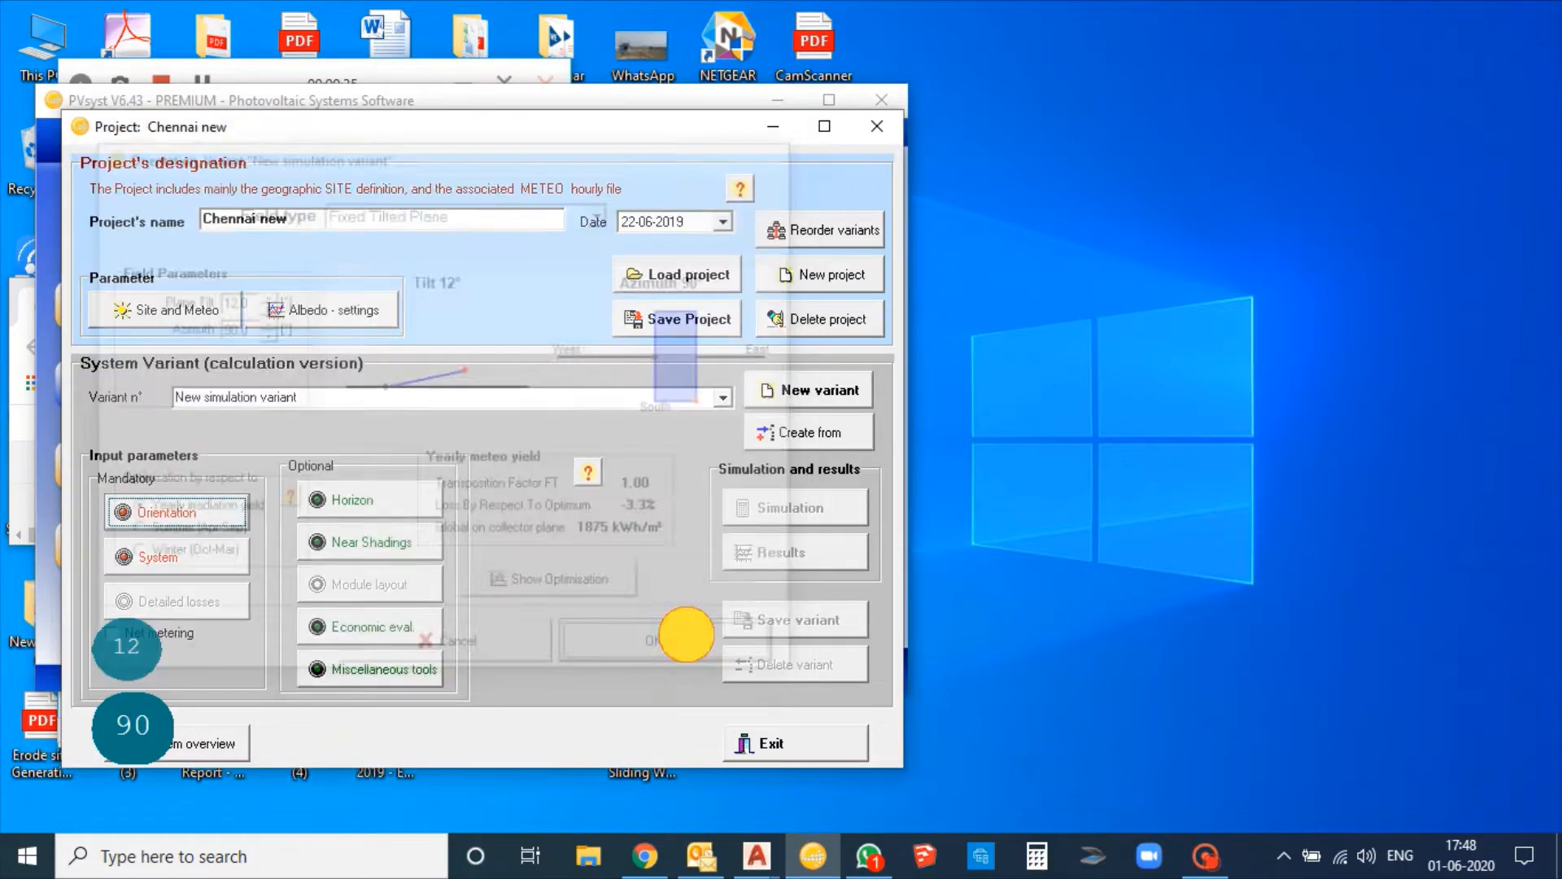
Open the system definition and select the Adani Solar 335 Wp 32V ASP 7 335 - 5BB(GENIV) module for the PV array.
{"action": "left_click", "coordinate": [215, 558]}
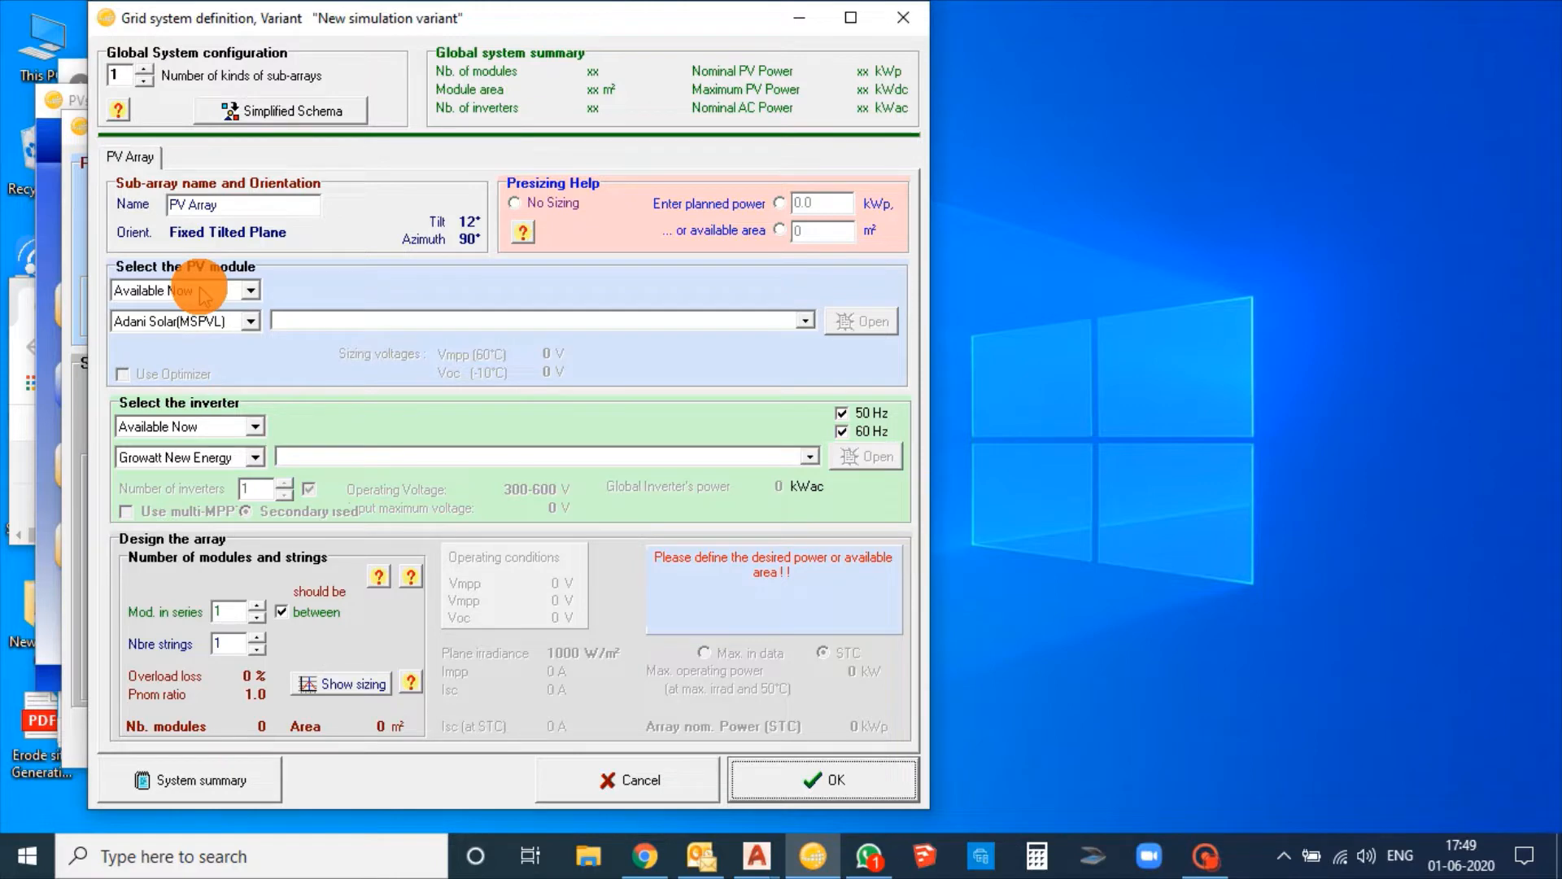
{"action": "left_click", "coordinate": [281, 319]}
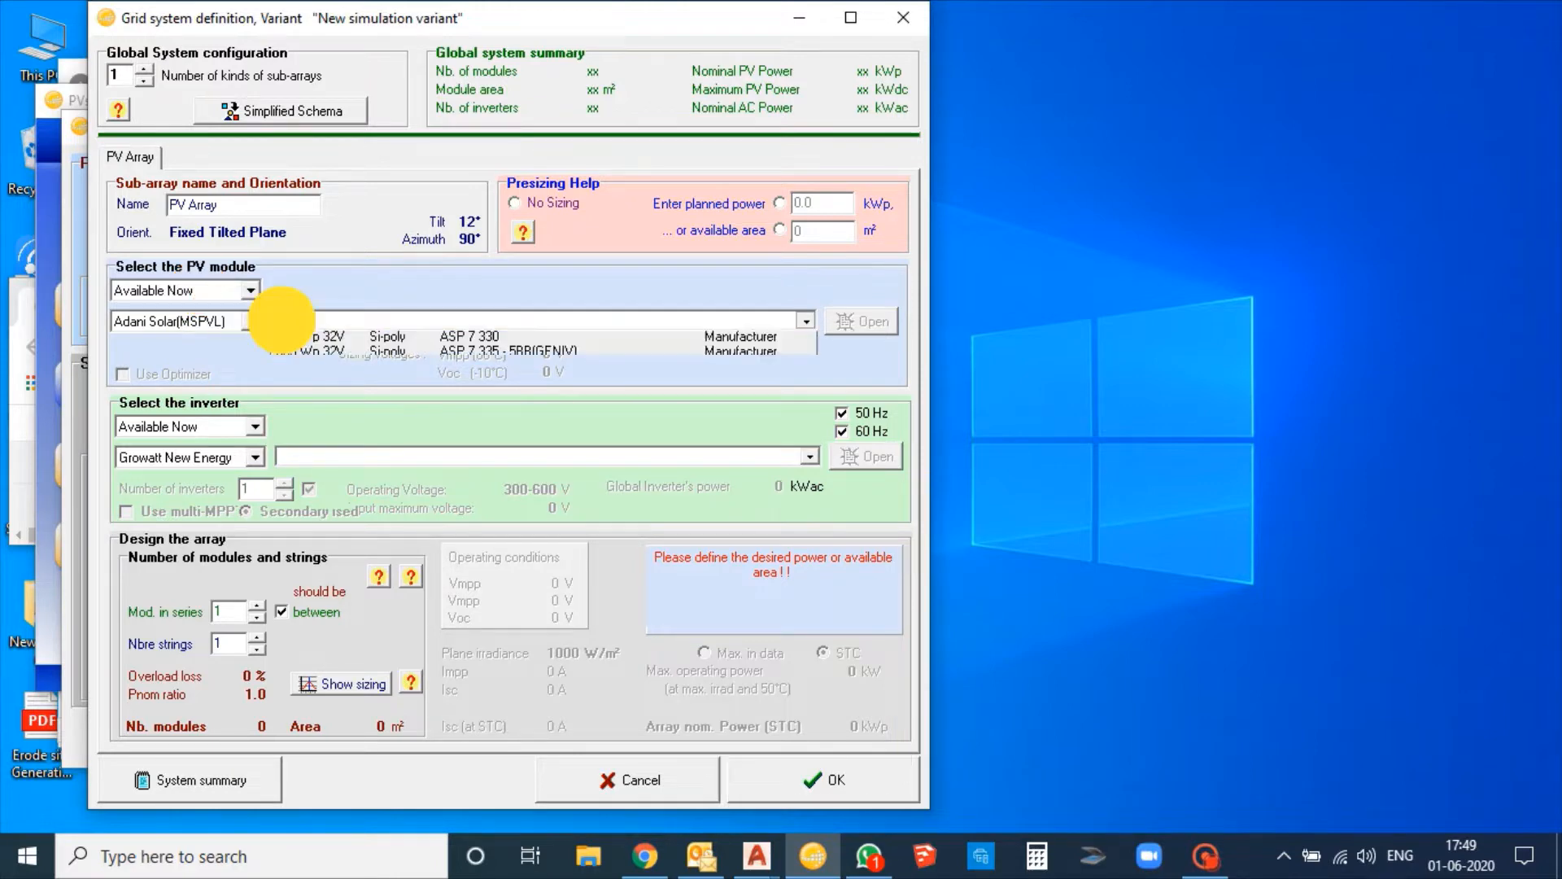
{"action": "left_click", "coordinate": [311, 356]}
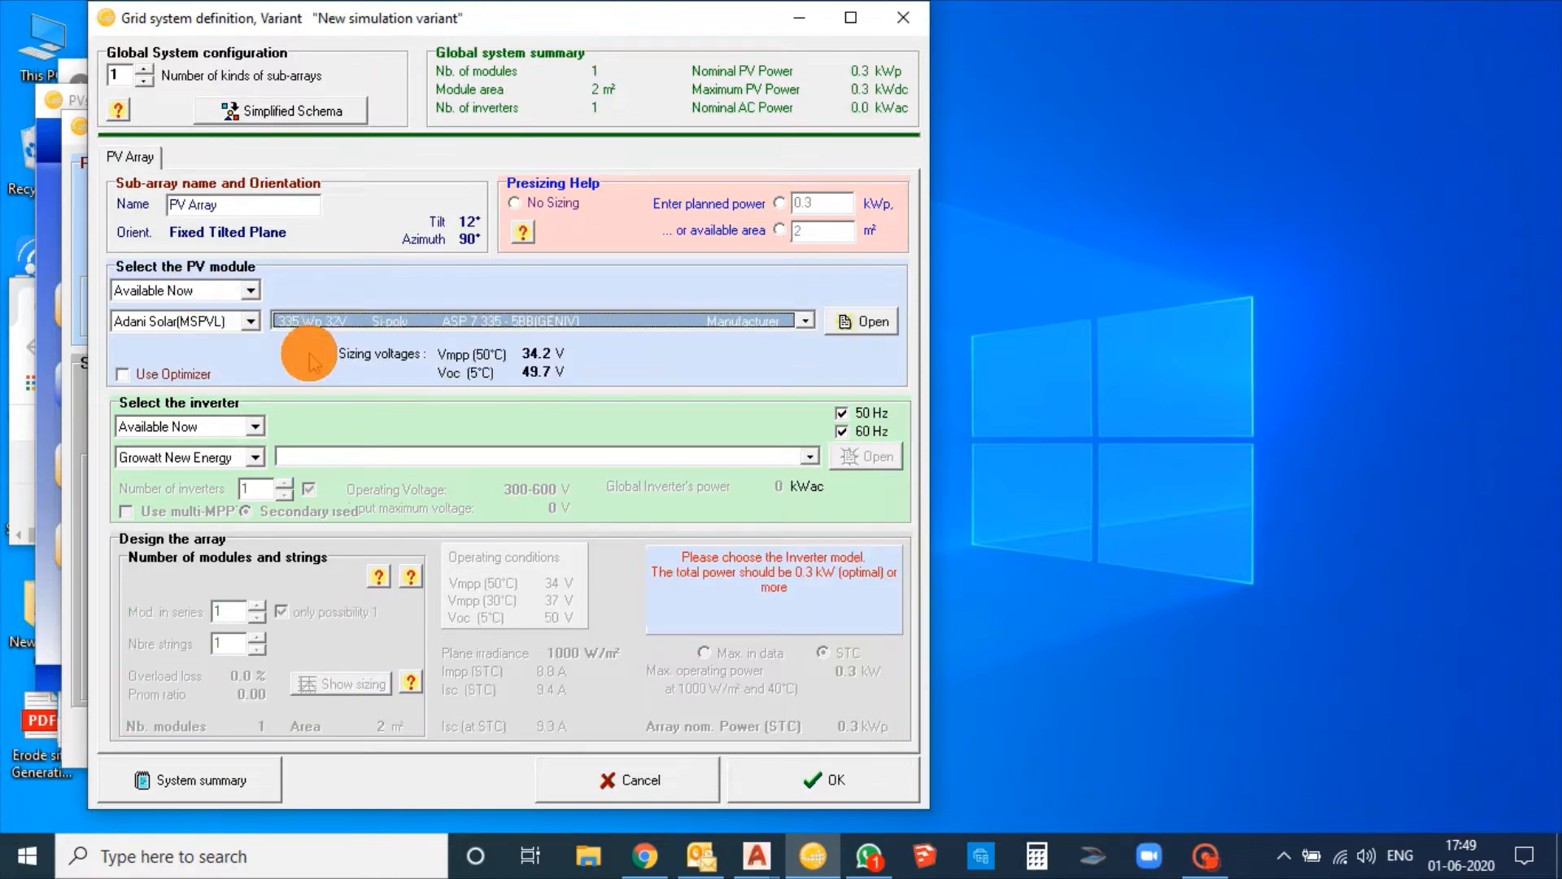
{"action": "left_click", "coordinate": [249, 320]}
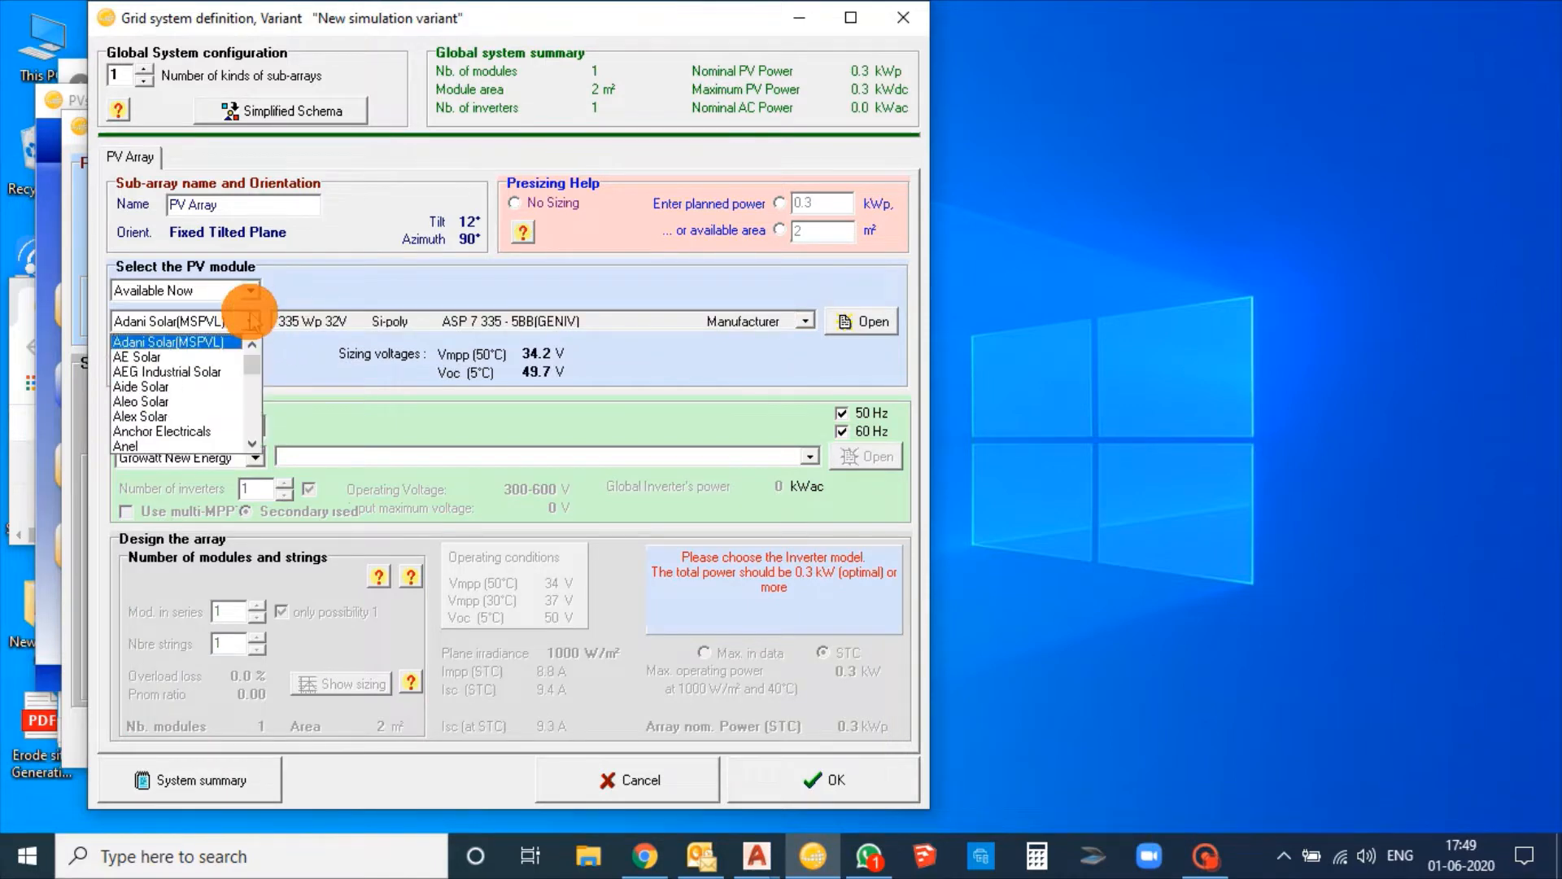
{"action": "mouse_move", "coordinate": [251, 359]}
{"action": "left_mouse_down"}
{"action": "mouse_move", "coordinate": [255, 392]}
{"action": "mouse_move", "coordinate": [260, 340]}
{"action": "left_mouse_up"}
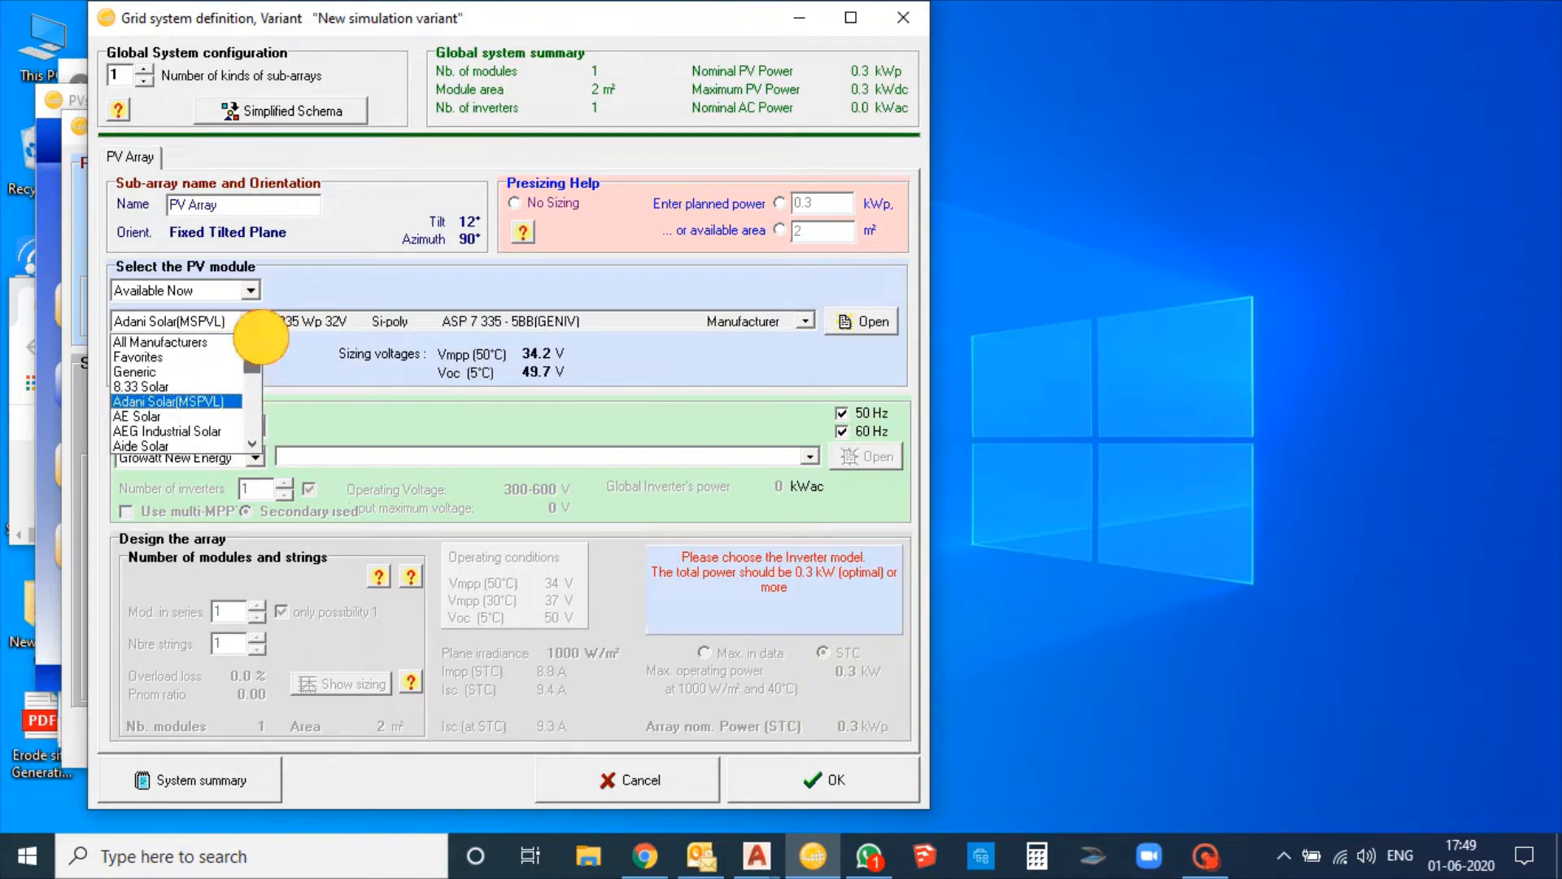
{"action": "left_click", "coordinate": [298, 363]}
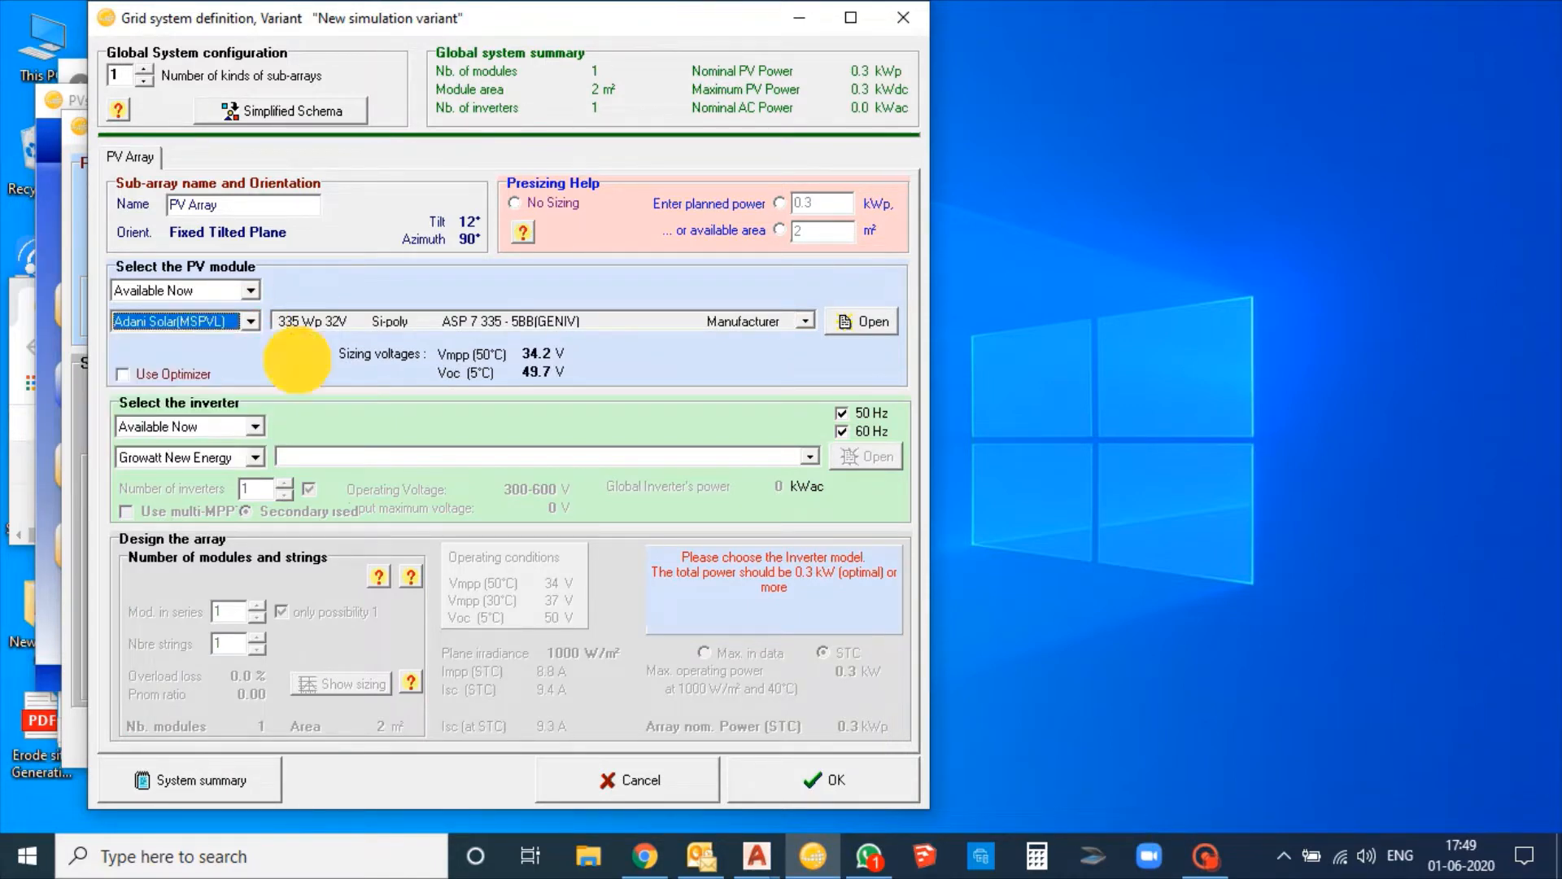
Select the Growatt New Energy 6.0 kW Growatt 6000UE inverter, 200-800 V, for the PV array.
{"action": "left_click", "coordinate": [257, 456]}
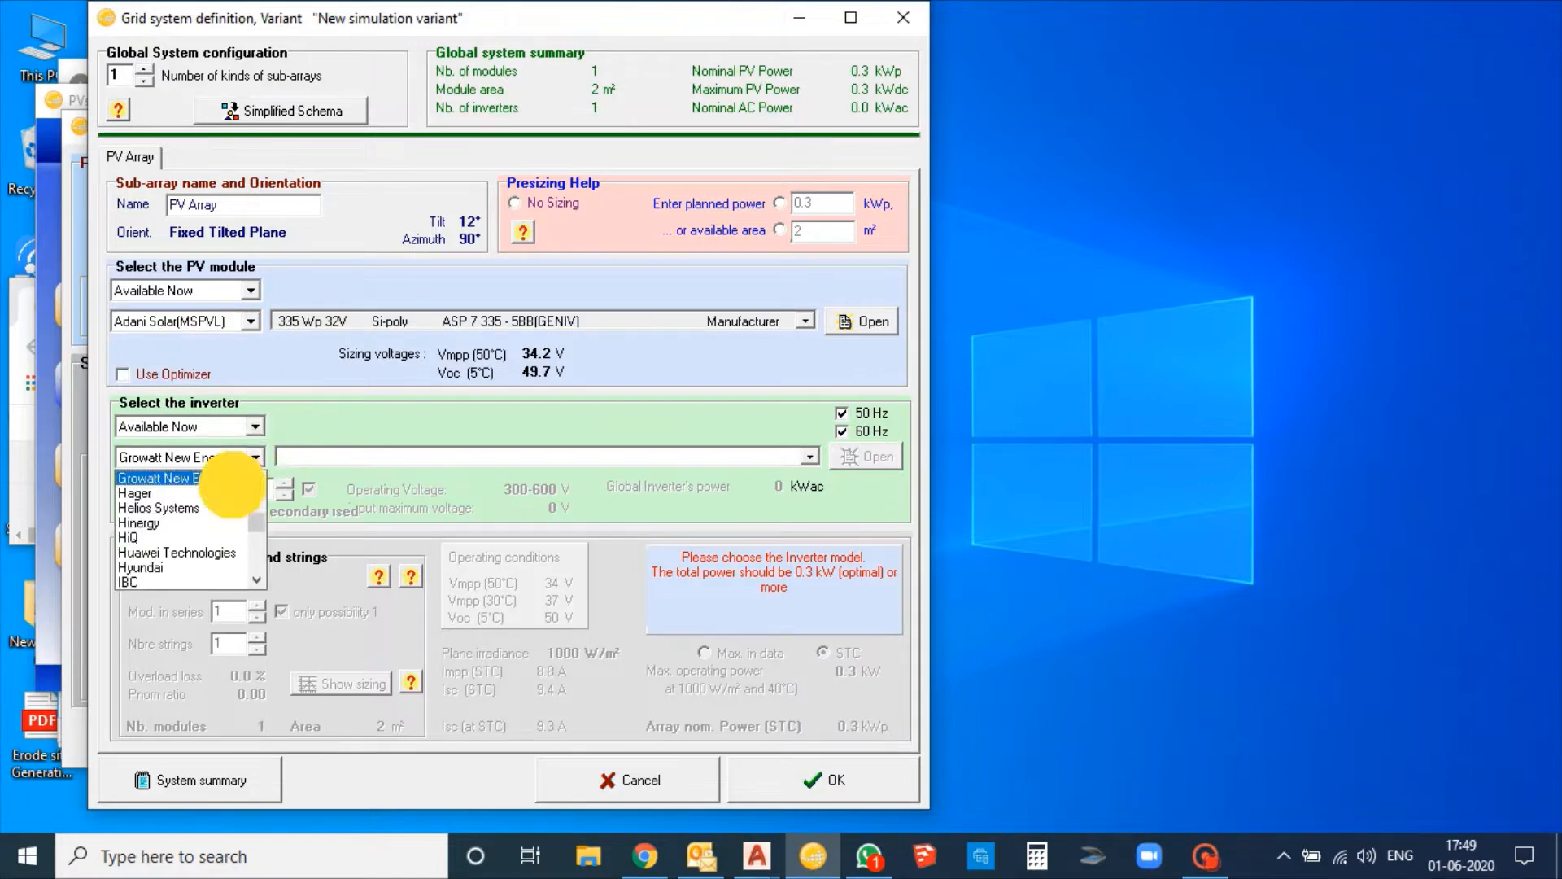
{"action": "left_click", "coordinate": [233, 478]}
{"action": "left_click", "coordinate": [335, 456]}
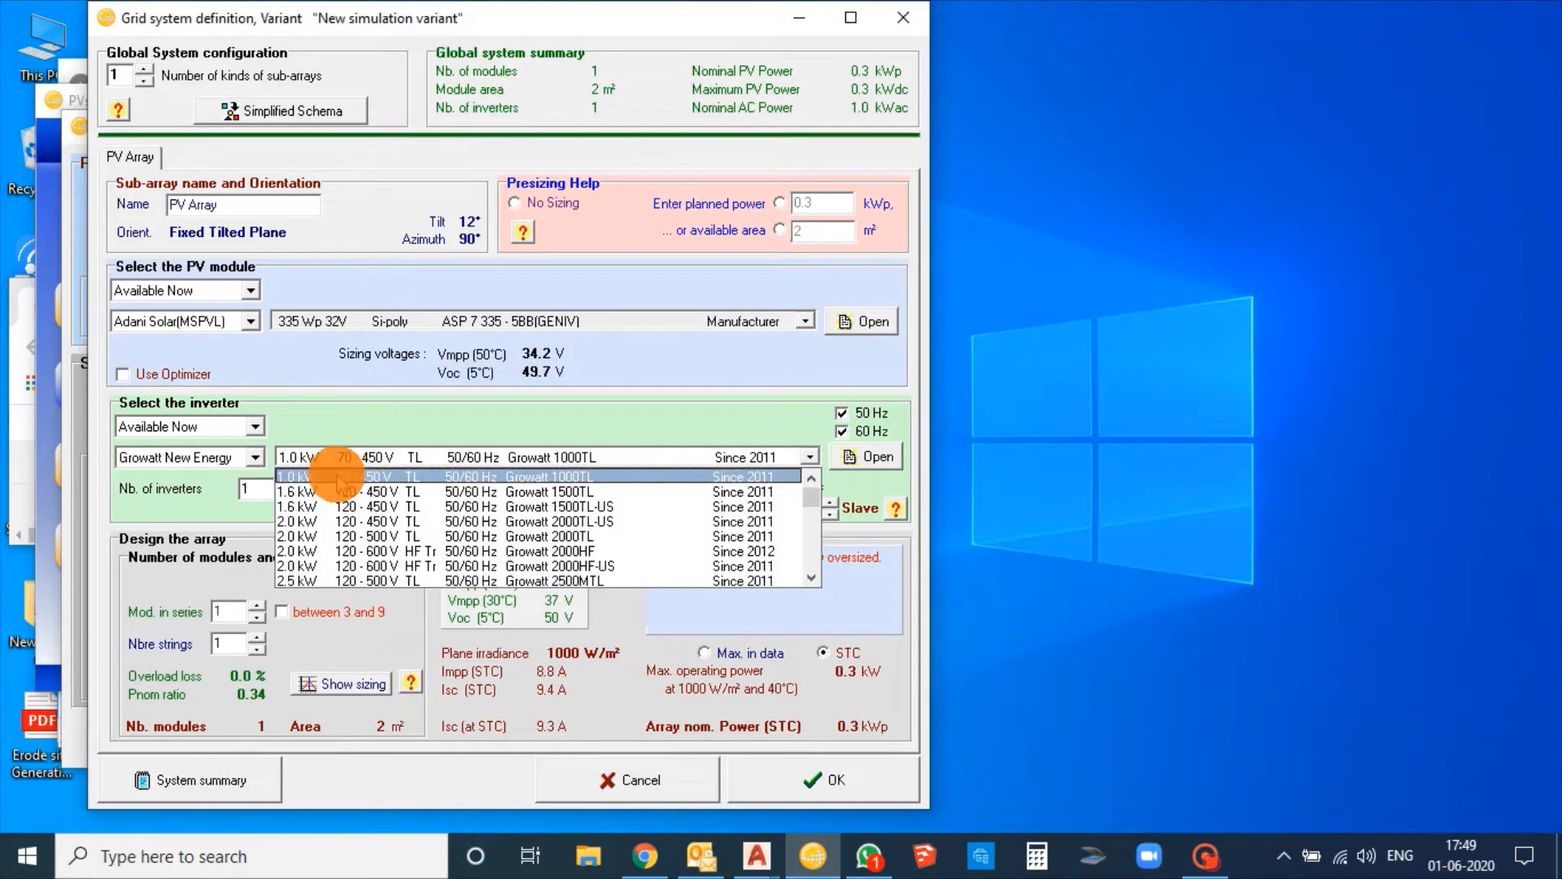
{"action": "scroll", "coordinate": [333, 547], "scroll_direction": "down", "scroll_amount": 6}
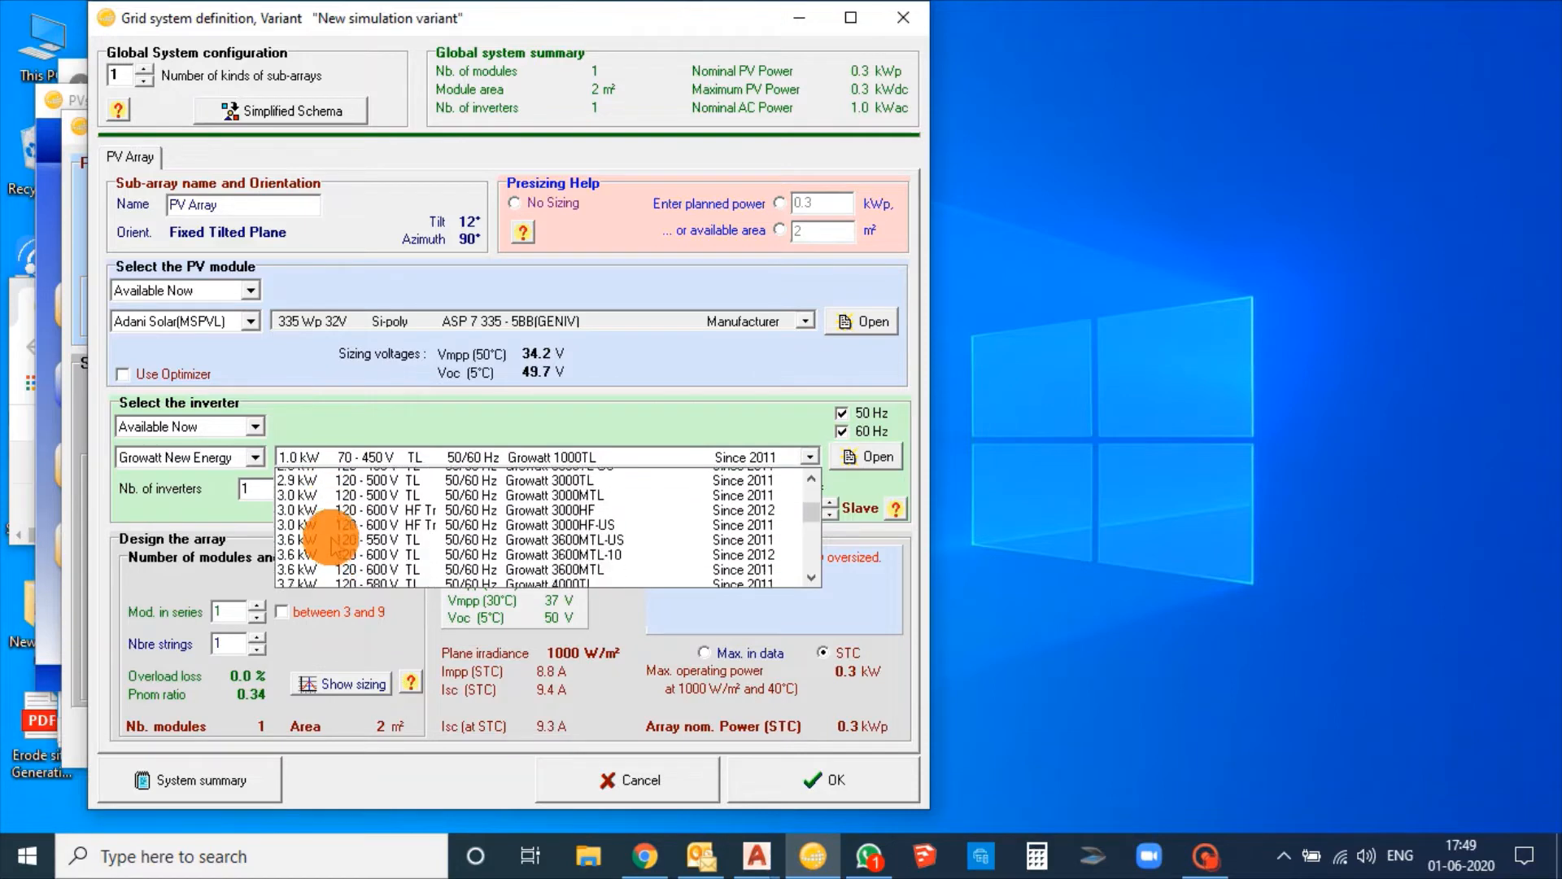
{"action": "scroll", "coordinate": [334, 547], "scroll_direction": "down", "scroll_amount": 5}
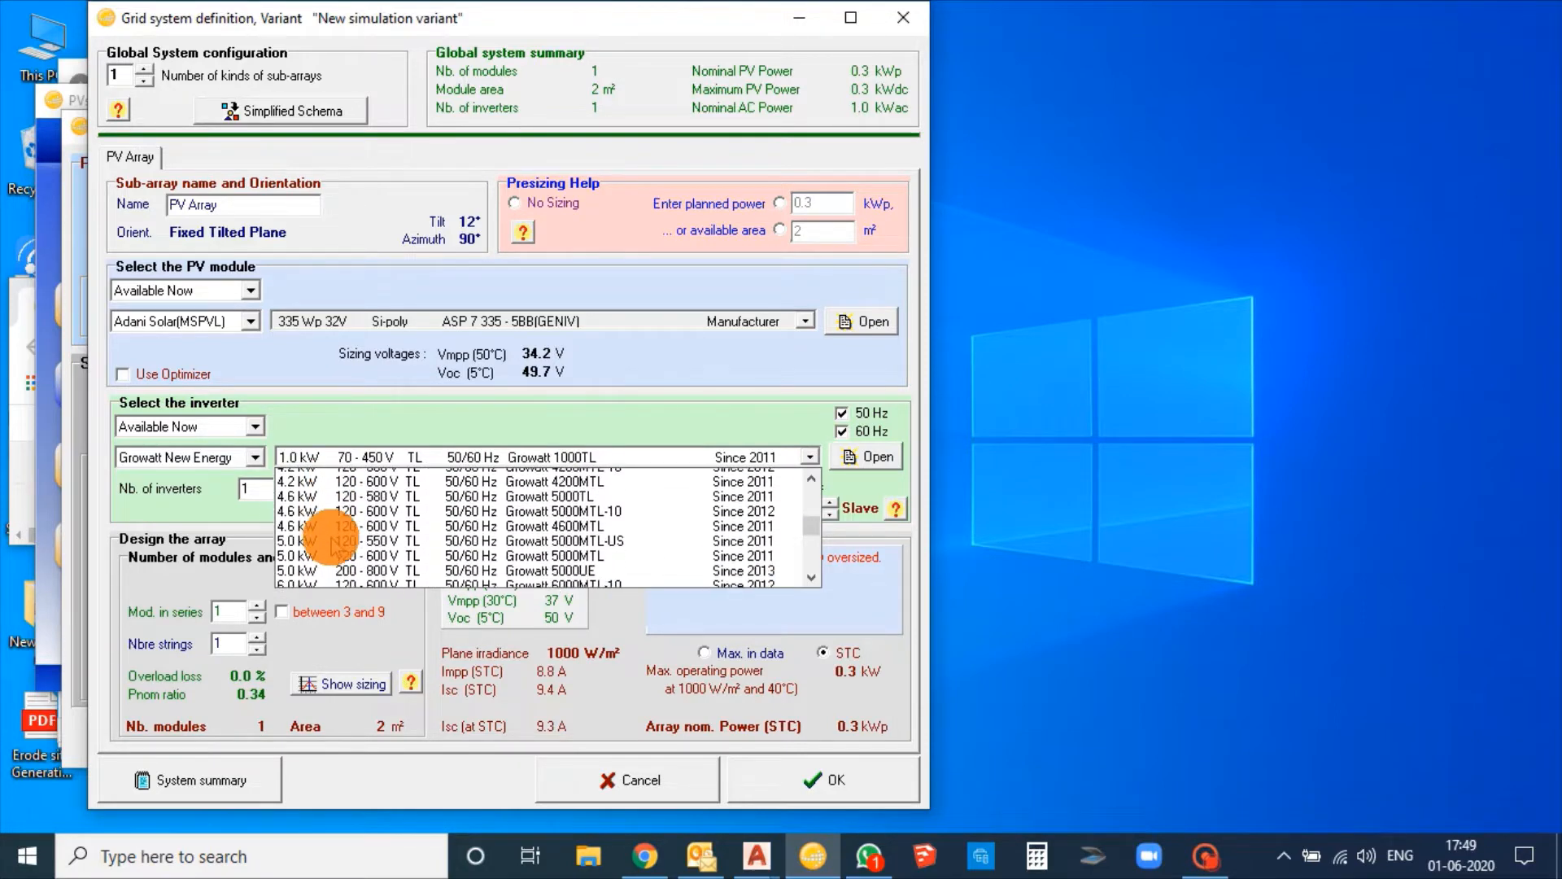
{"action": "scroll", "coordinate": [333, 547], "scroll_direction": "down", "scroll_amount": 1}
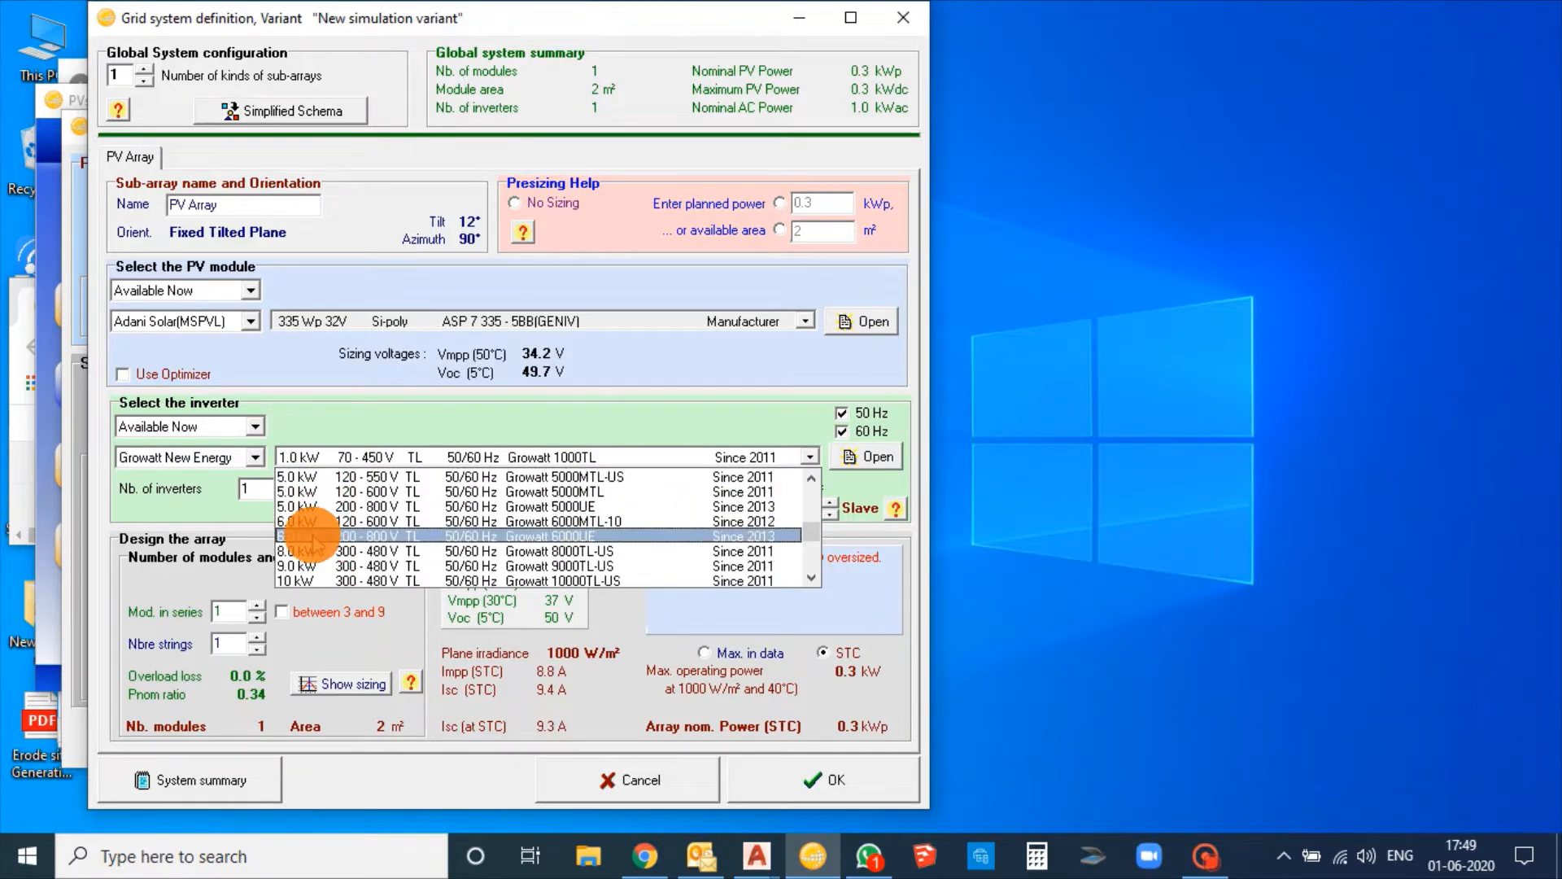
{"action": "left_click", "coordinate": [314, 538]}
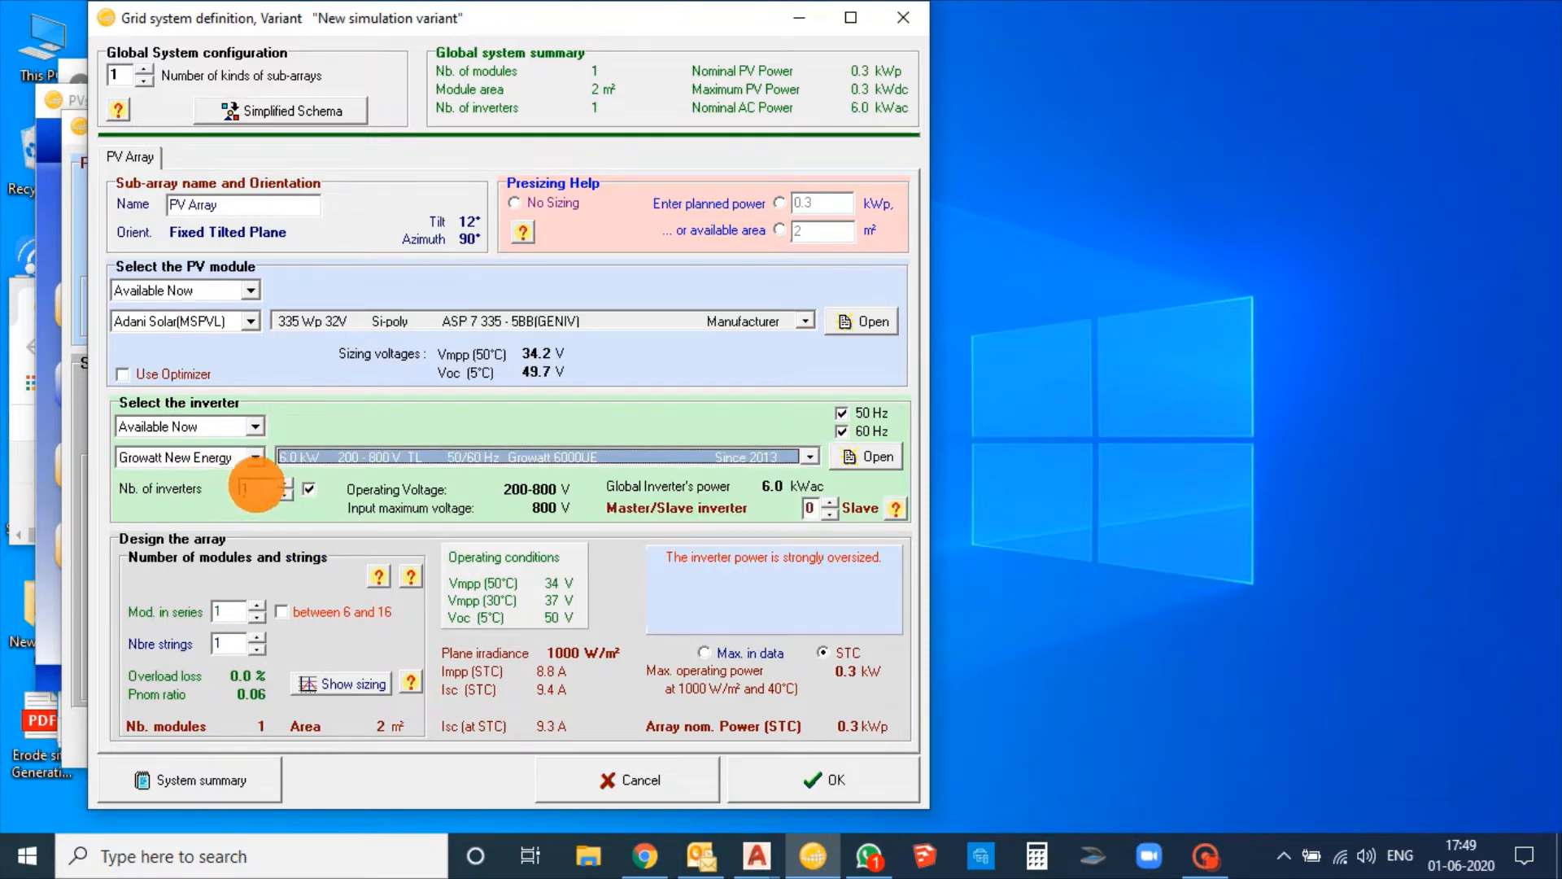
Set presizing to No Sizing and design the array with 10 modules in series and 2 strings, accepting the system definition.
{"action": "left_click", "coordinate": [236, 610]}
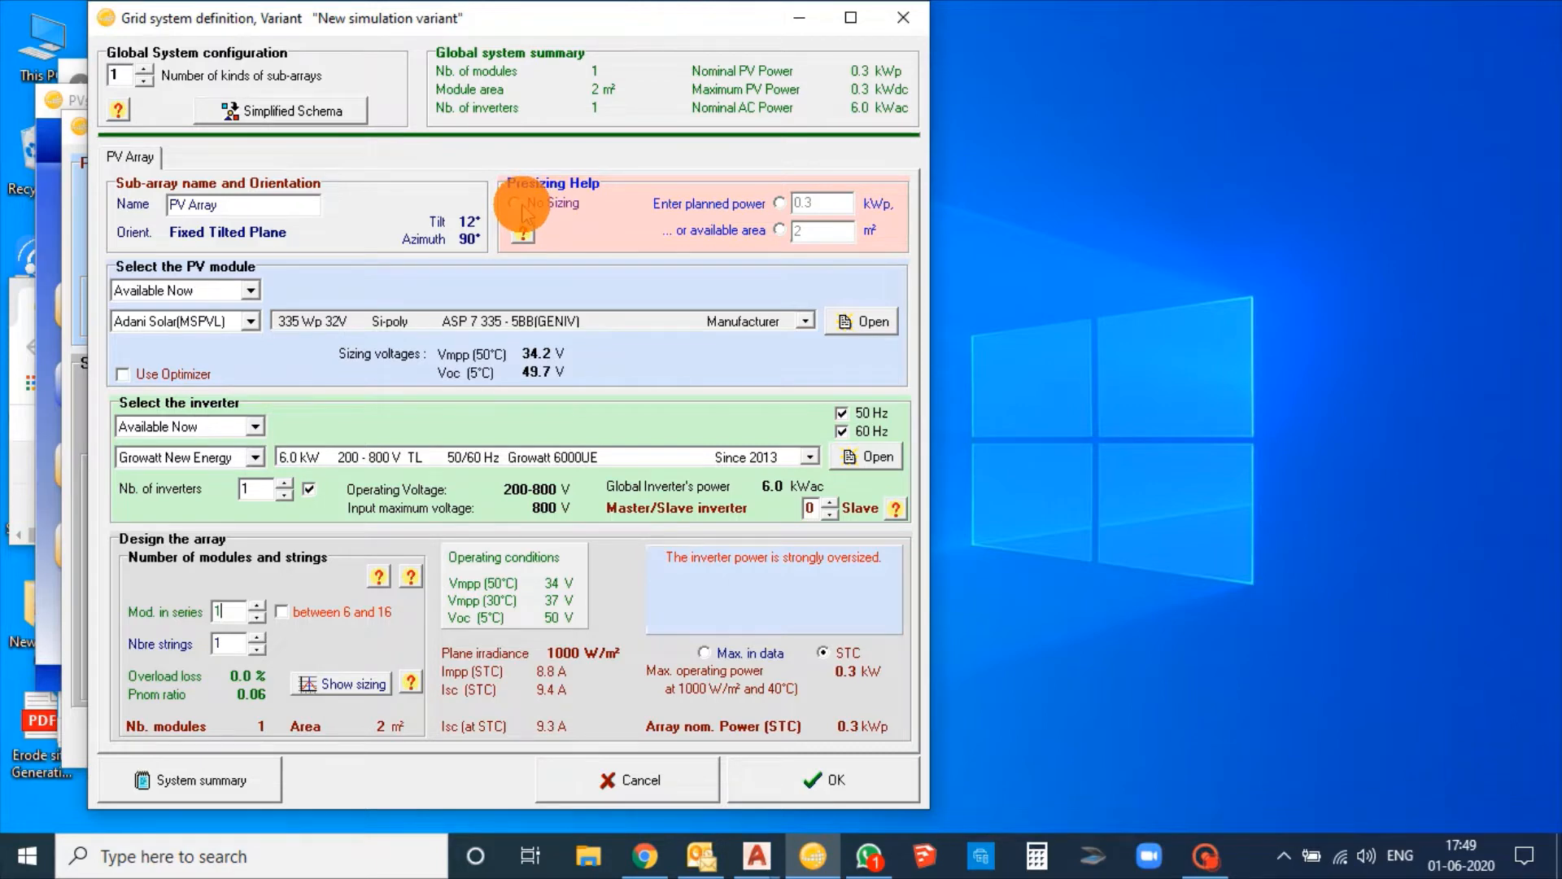
{"action": "left_click", "coordinate": [518, 205]}
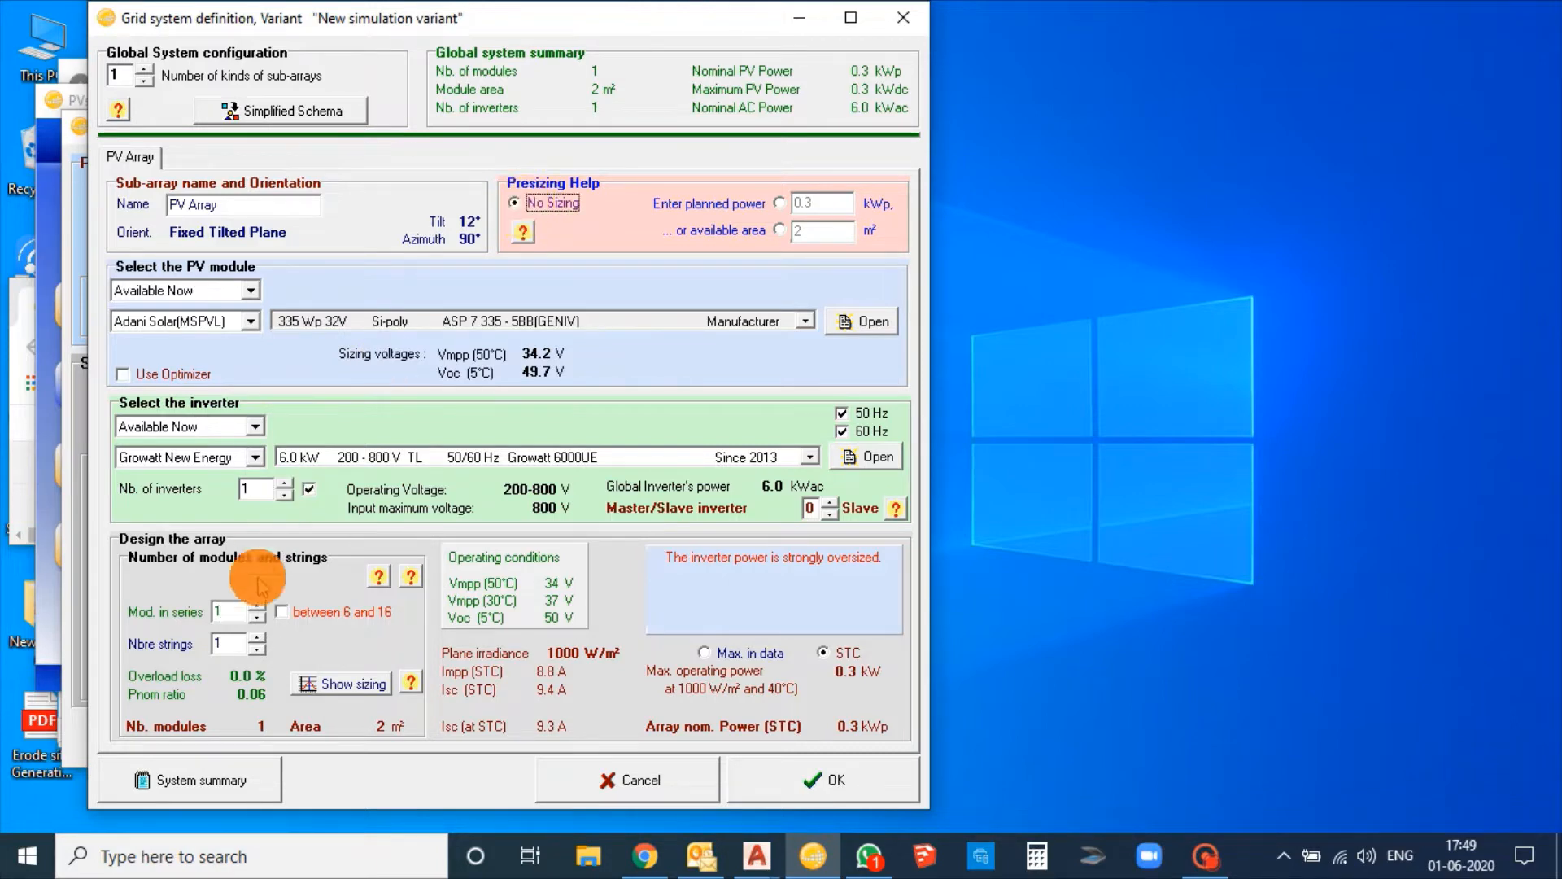
{"action": "left_click", "coordinate": [236, 609]}
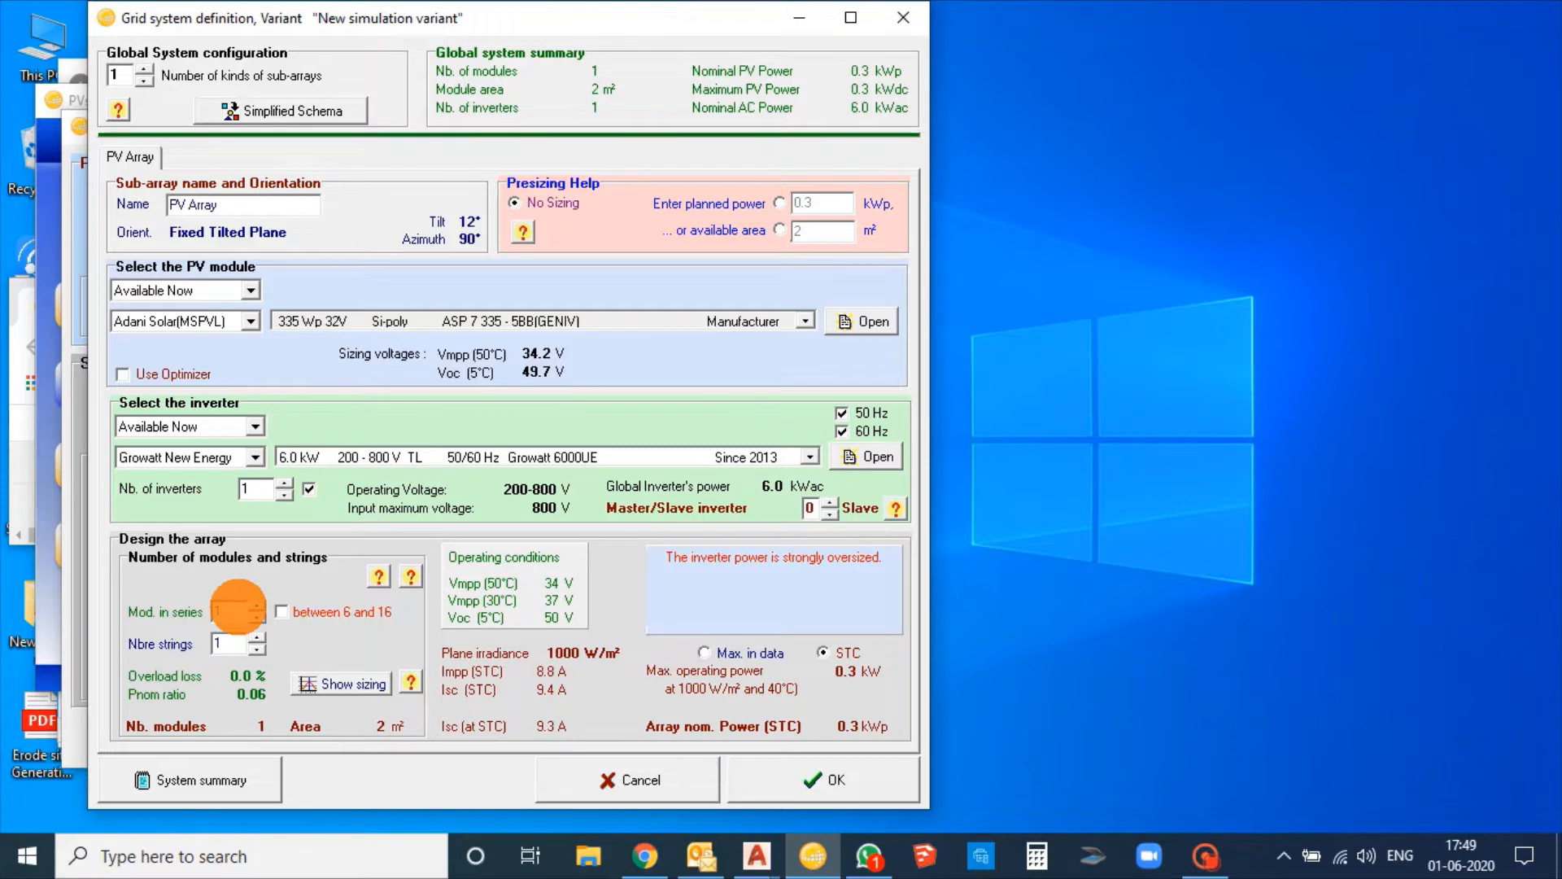
{"action": "type", "text": "0"}
{"action": "left_click", "coordinate": [230, 642]}
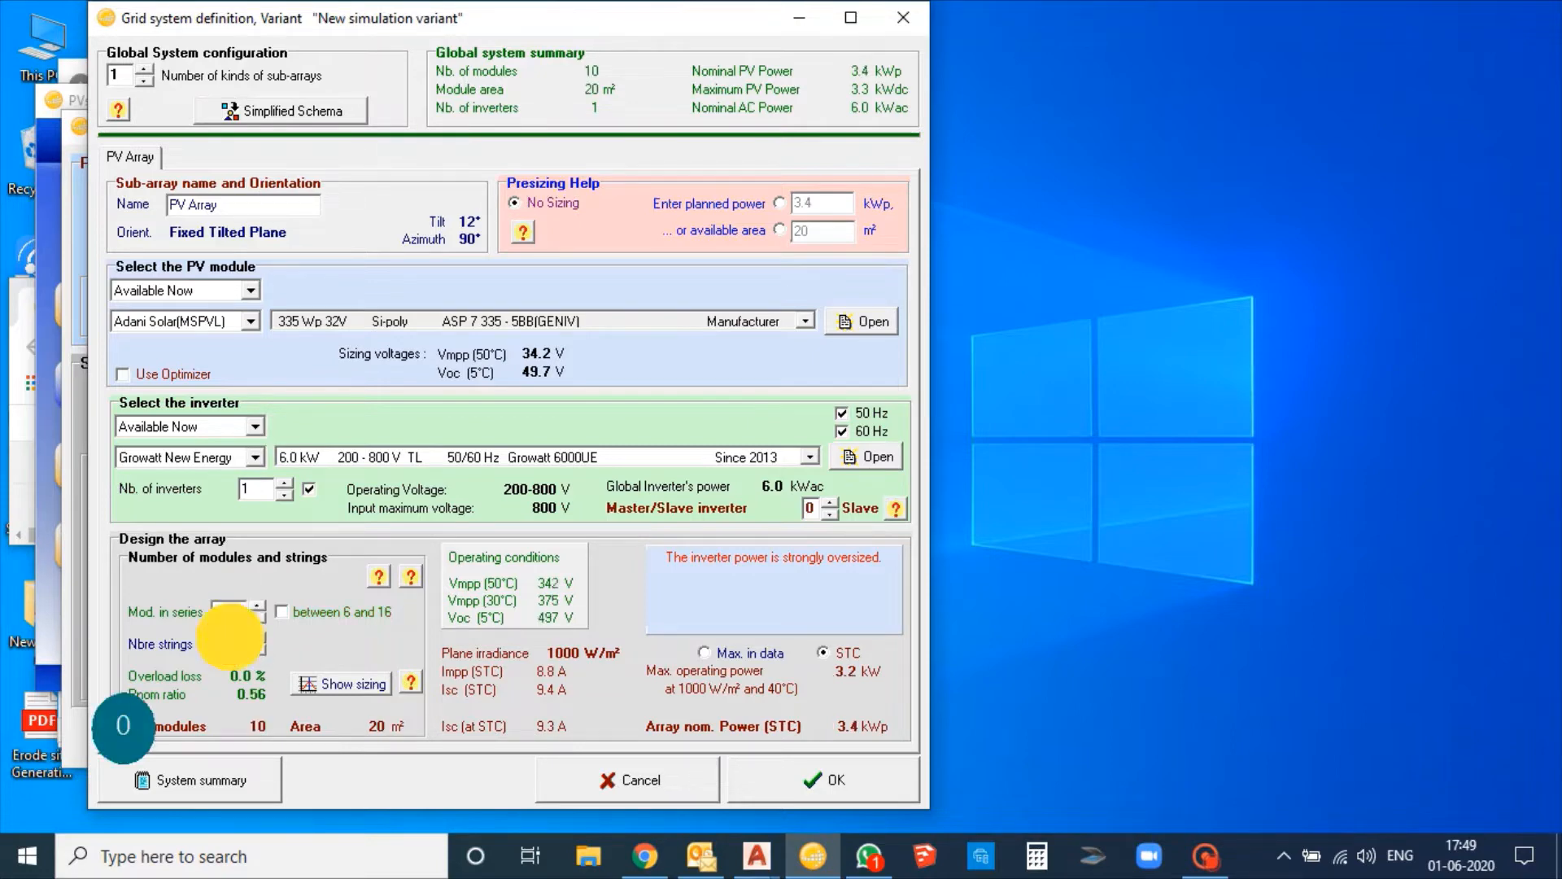
{"action": "key", "text": "BackSpace"}
{"action": "type", "text": "2"}
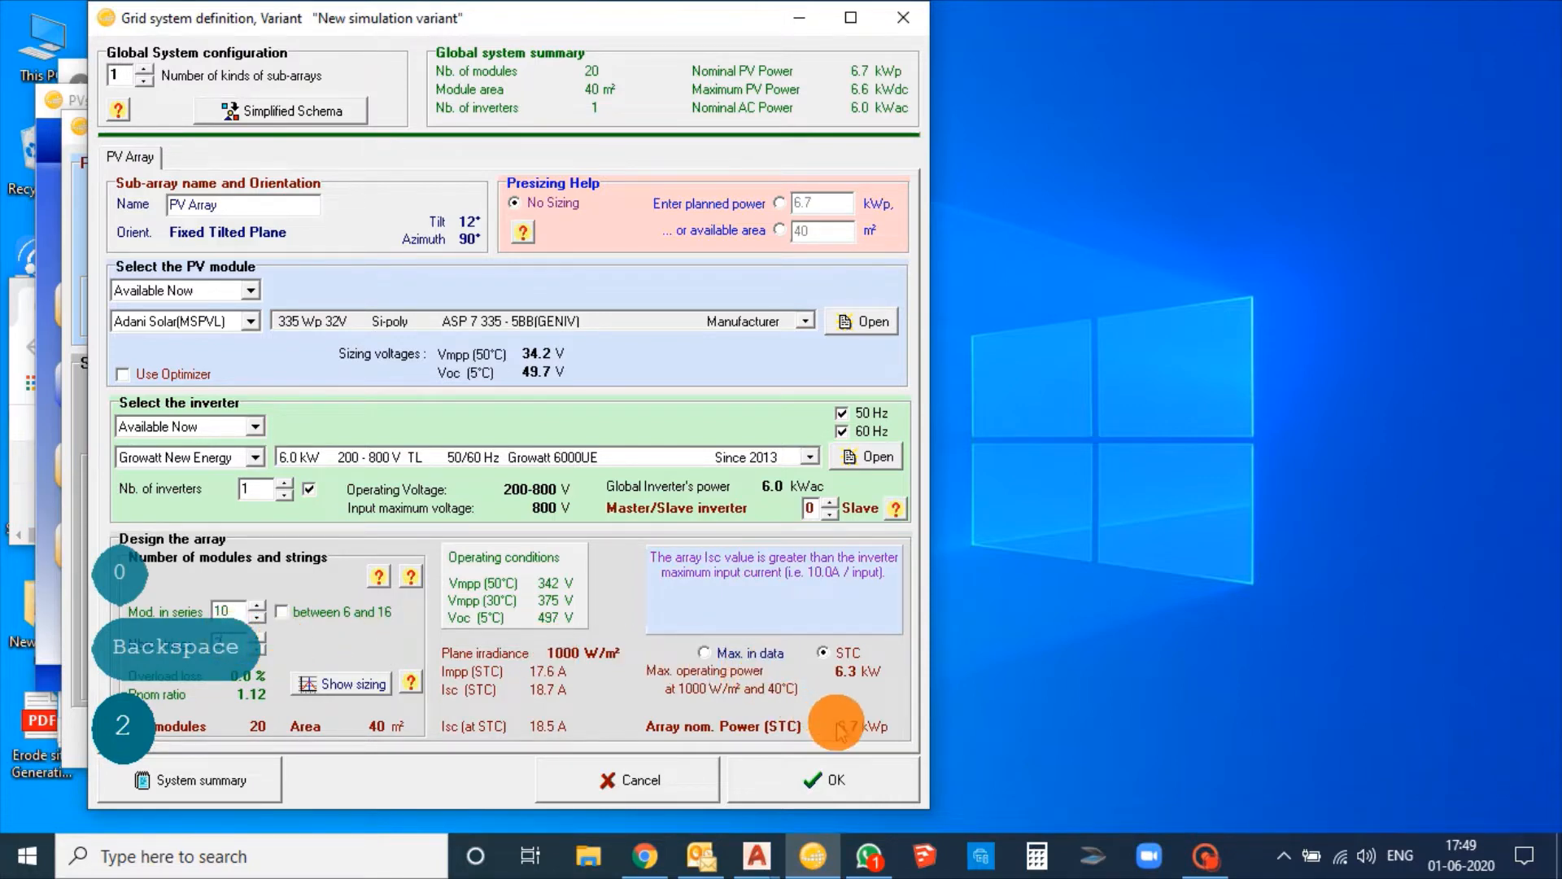
{"action": "left_click", "coordinate": [830, 775]}
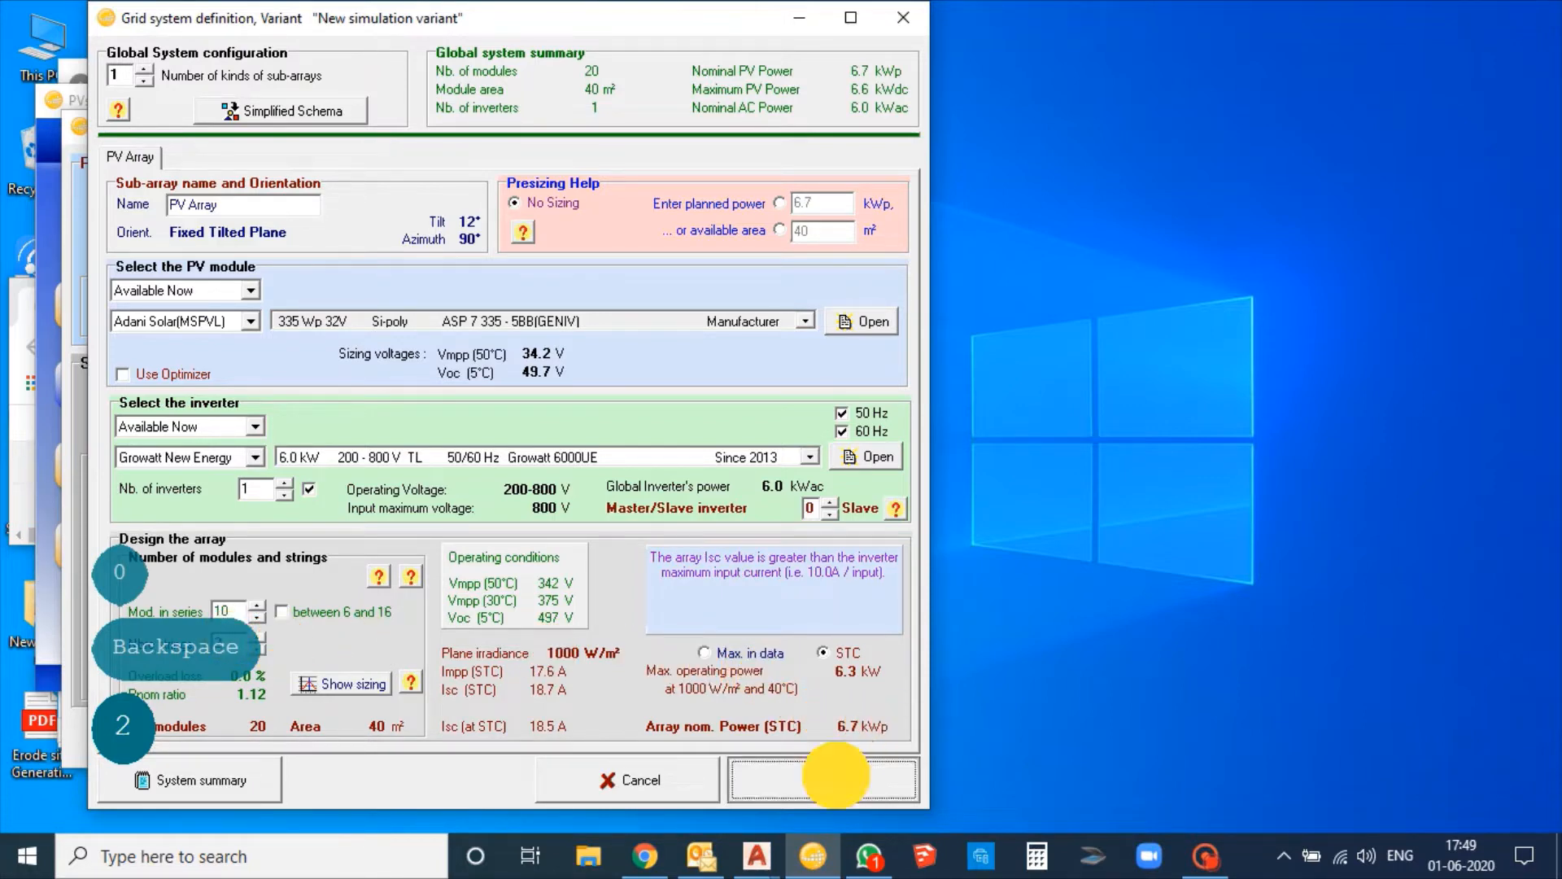
{"action": "left_click", "coordinate": [852, 506]}
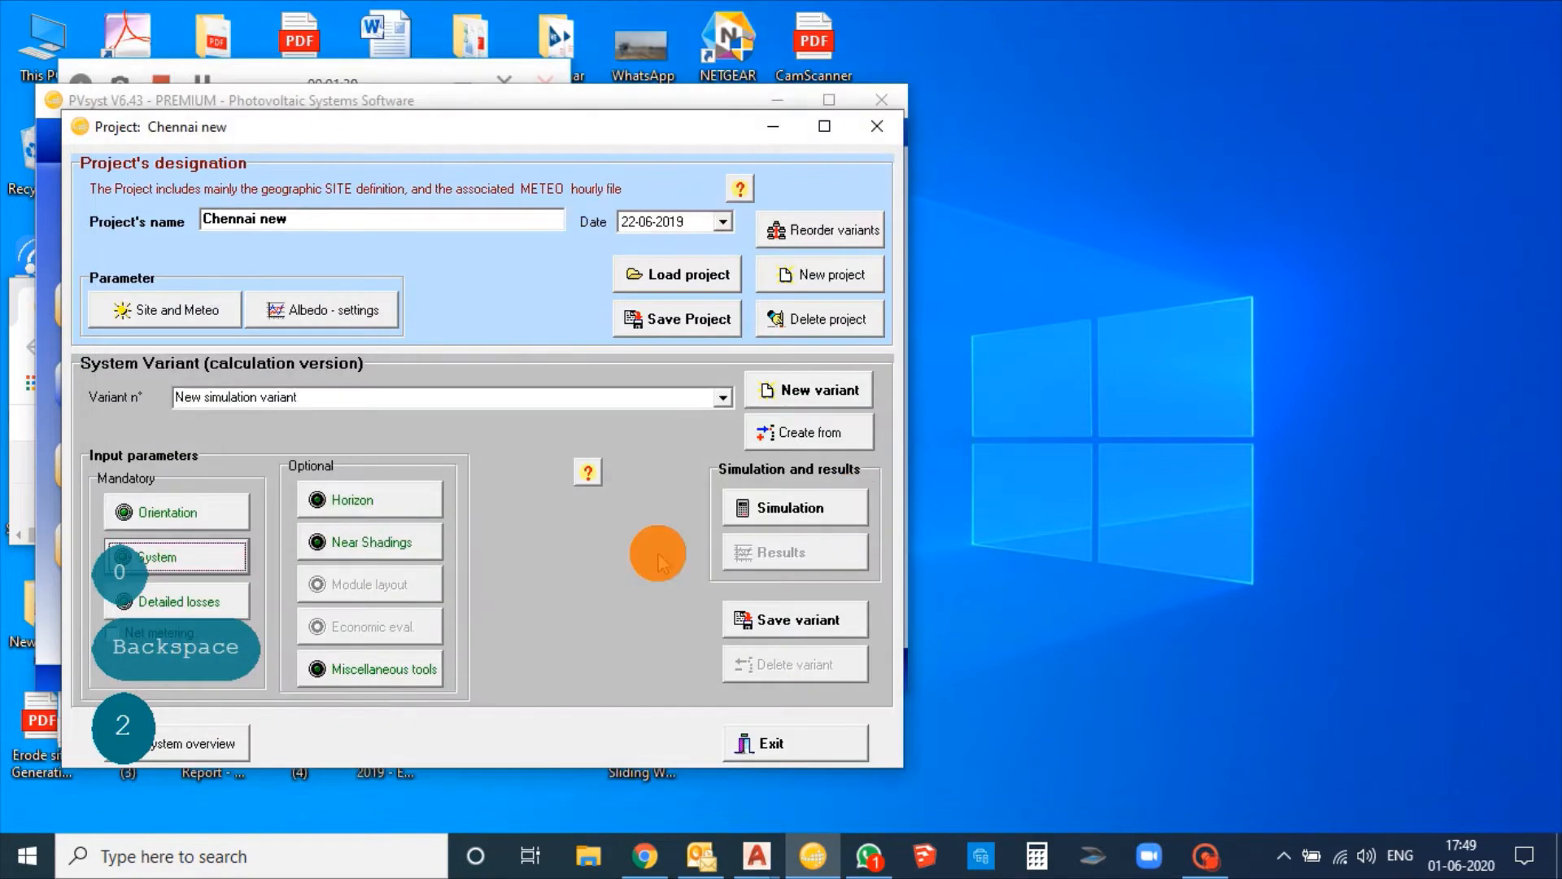
Open the detailed losses and set the thermal loss default to integration with fully insulated back.
{"action": "left_click", "coordinate": [209, 601]}
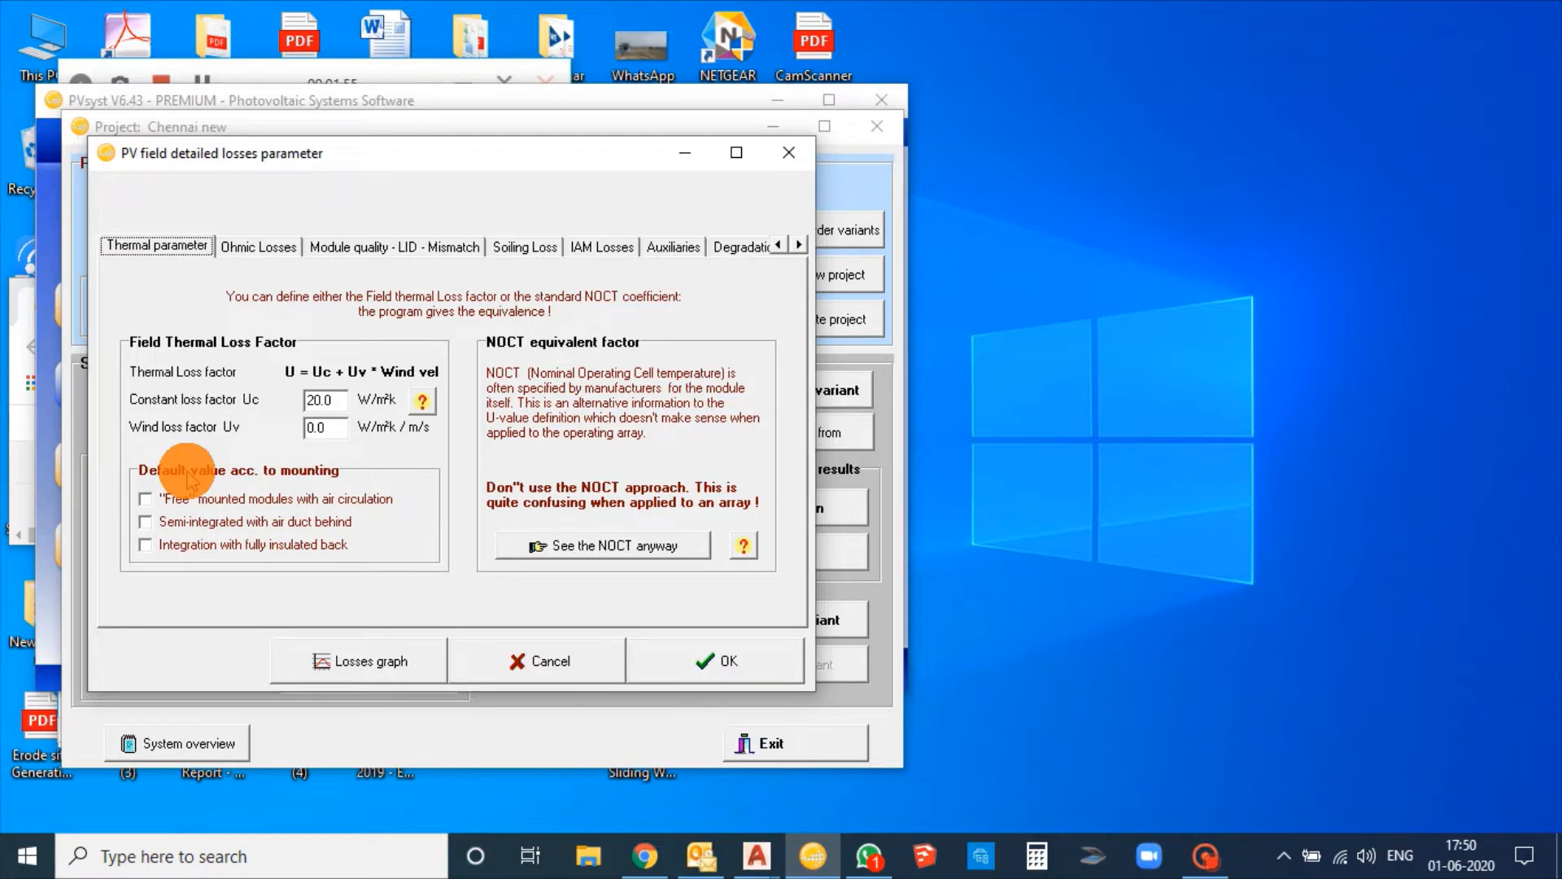
{"action": "left_click", "coordinate": [210, 553]}
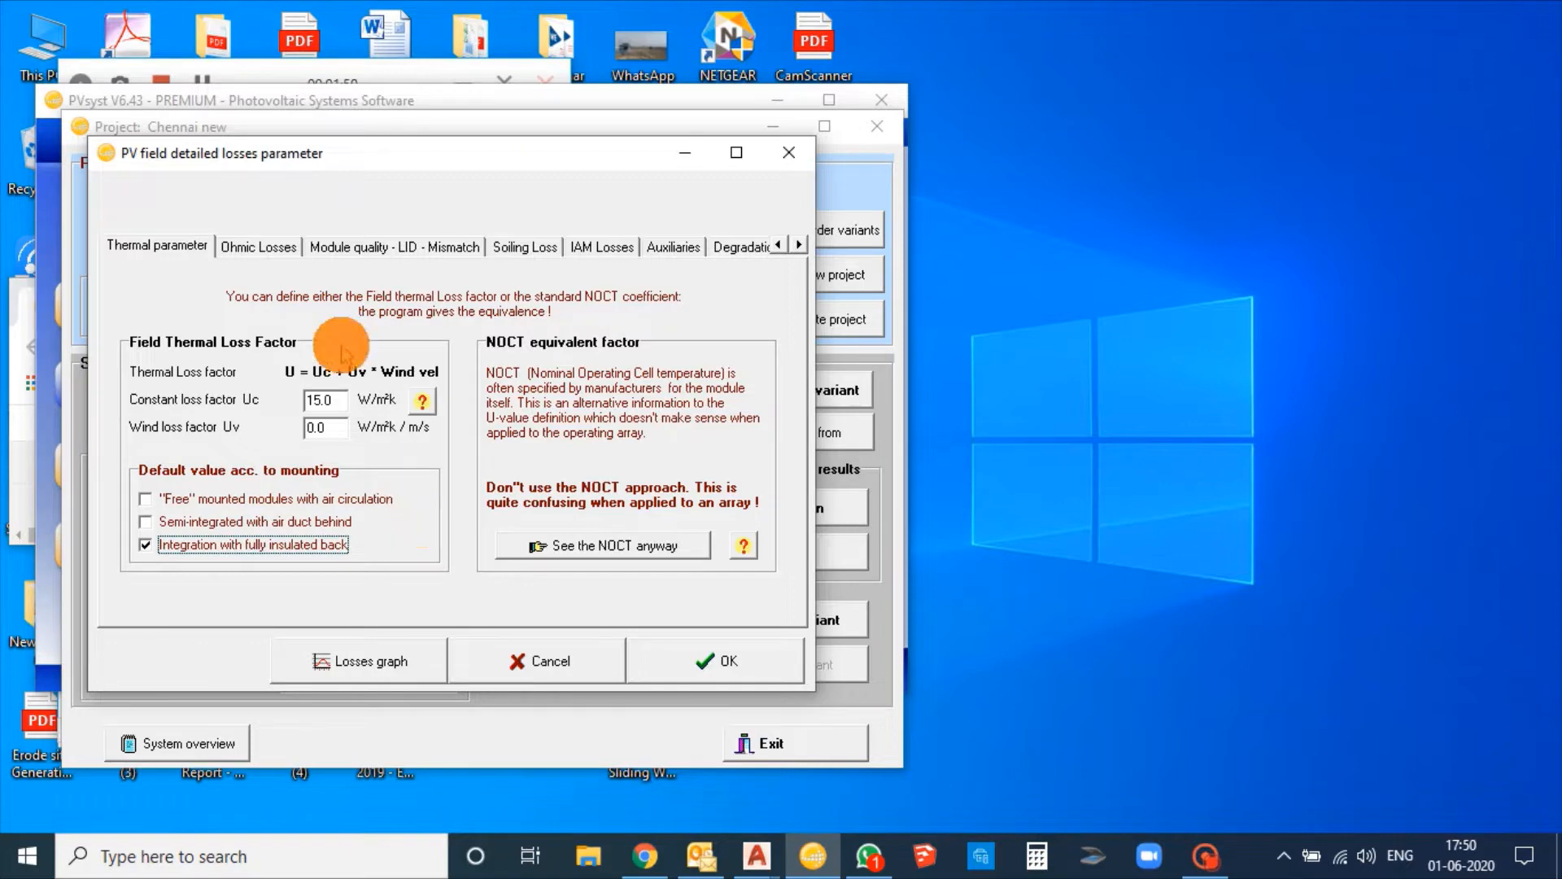
Set the DC ohmic loss fraction at STC to 2% and account for an AC circuit loss fraction of 2%.
{"action": "left_click", "coordinate": [285, 253]}
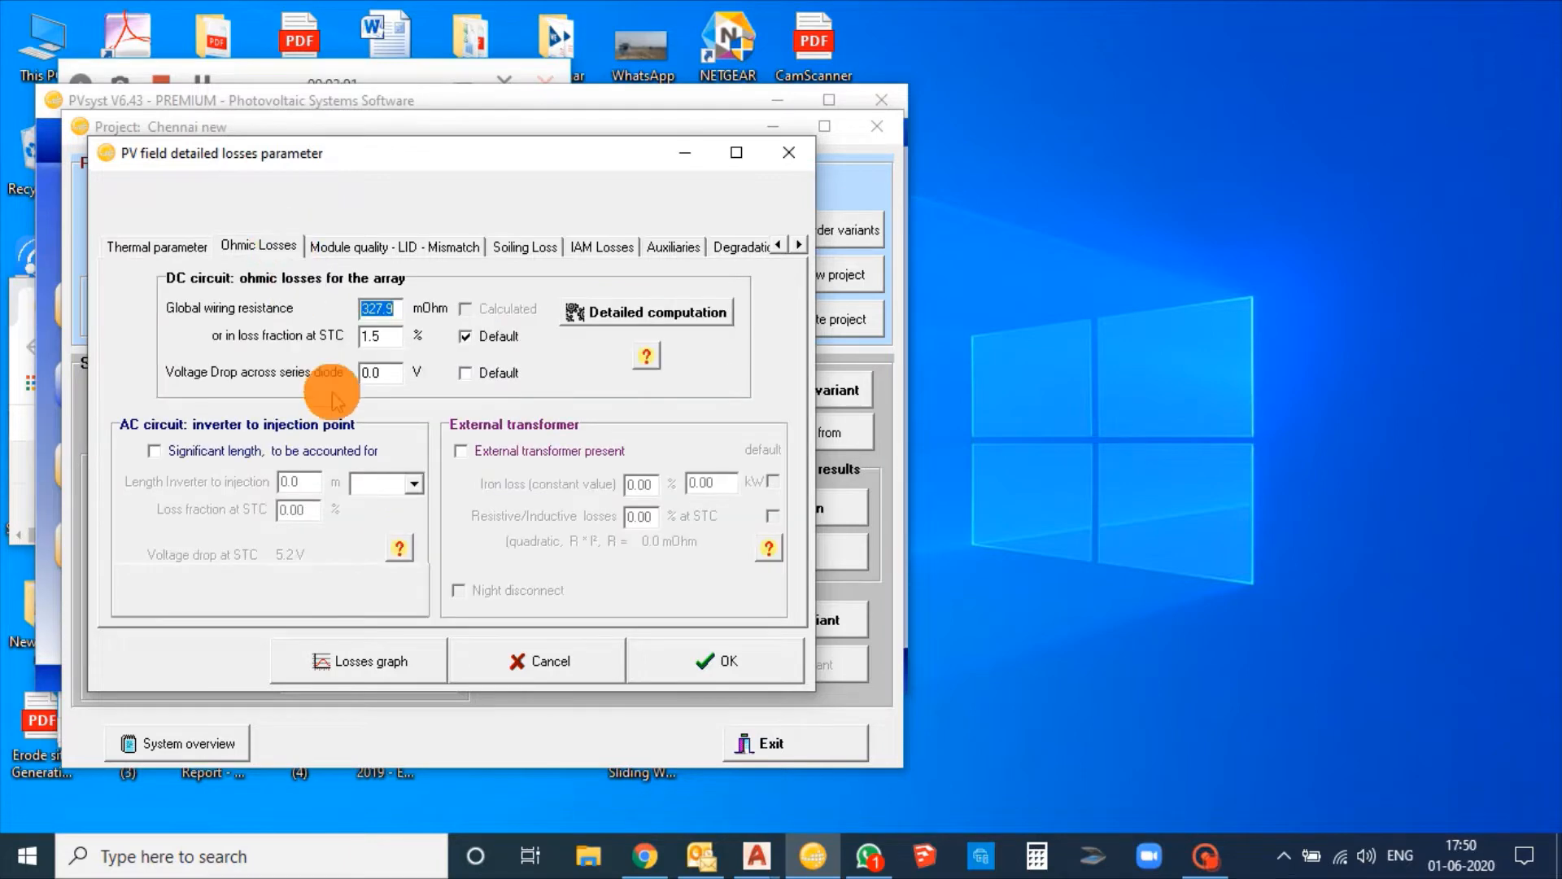
{"action": "left_click", "coordinate": [392, 338]}
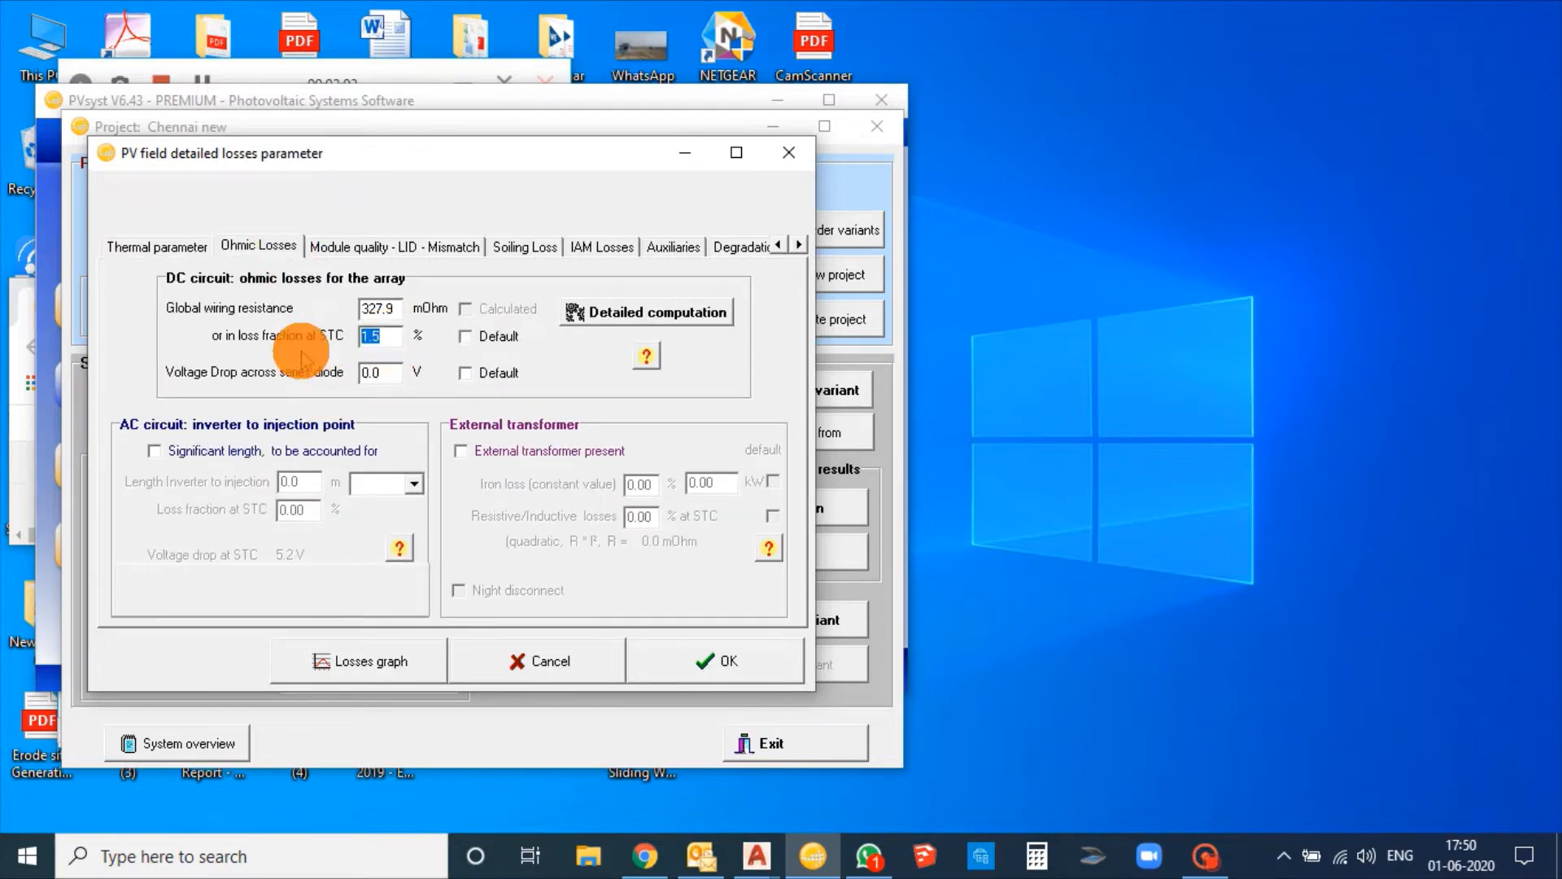
{"action": "type", "text": "2"}
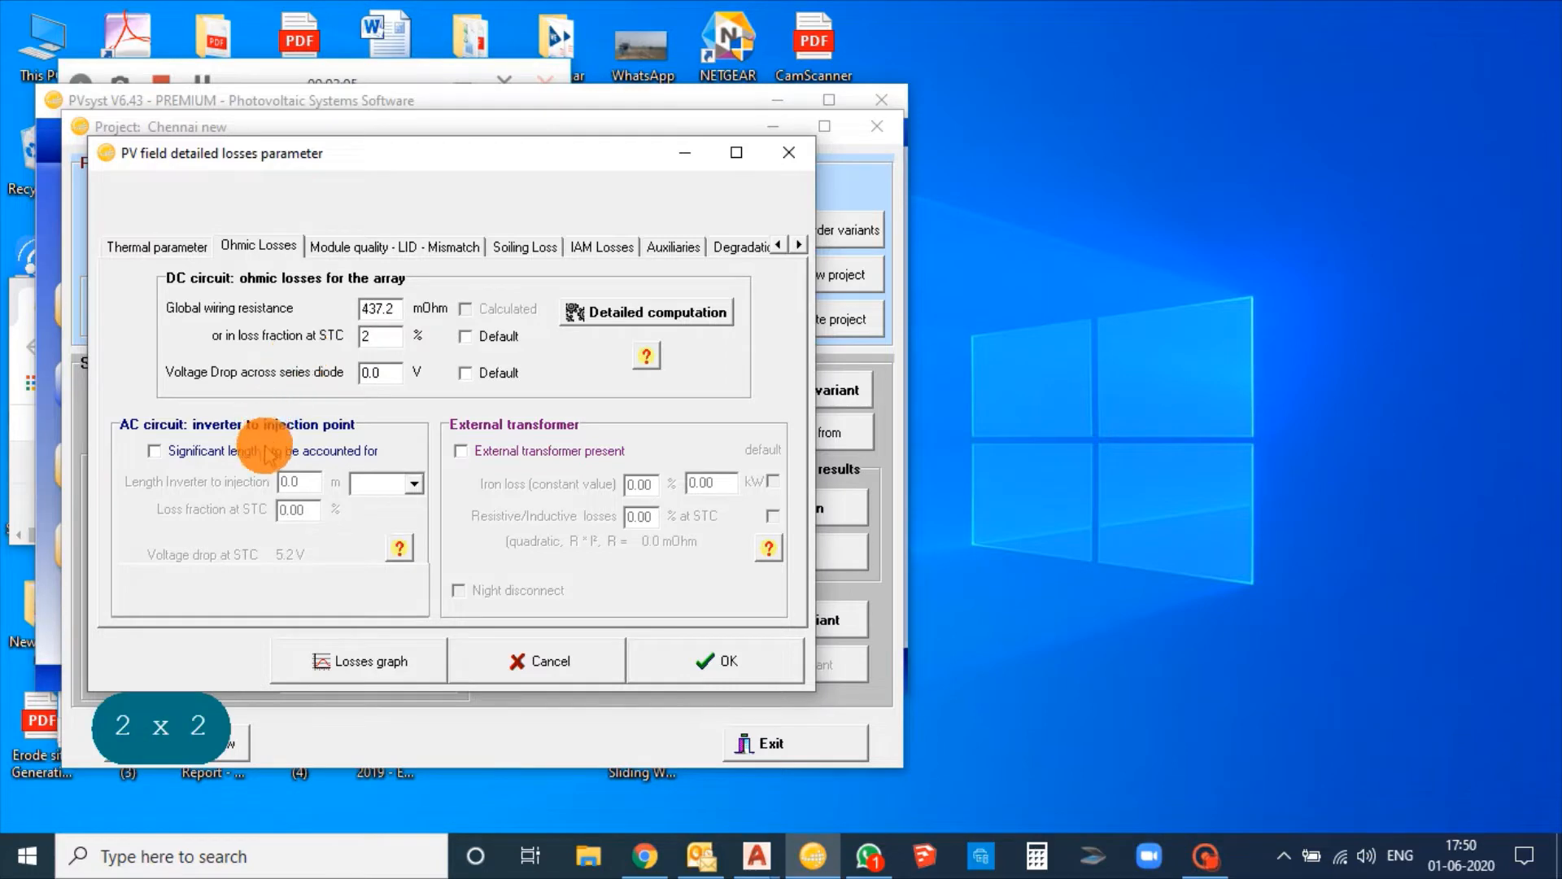
{"action": "left_click", "coordinate": [273, 449]}
{"action": "left_click", "coordinate": [299, 509]}
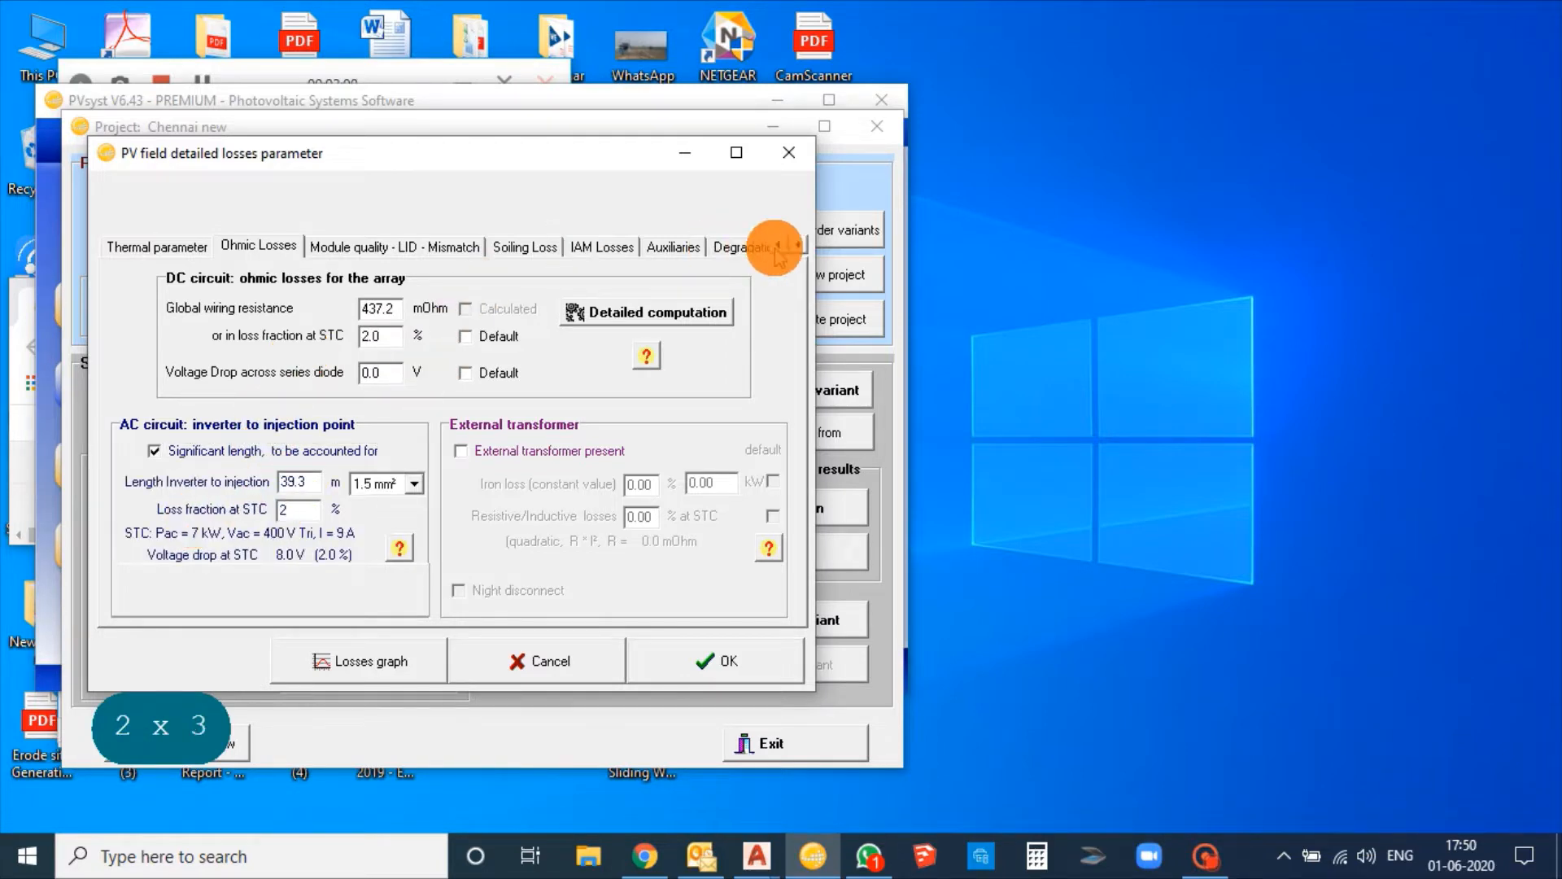
Set the system unavailability time fraction to 0.5% and accept the detailed losses.
{"action": "left_click", "coordinate": [799, 244]}
{"action": "left_click", "coordinate": [715, 244]}
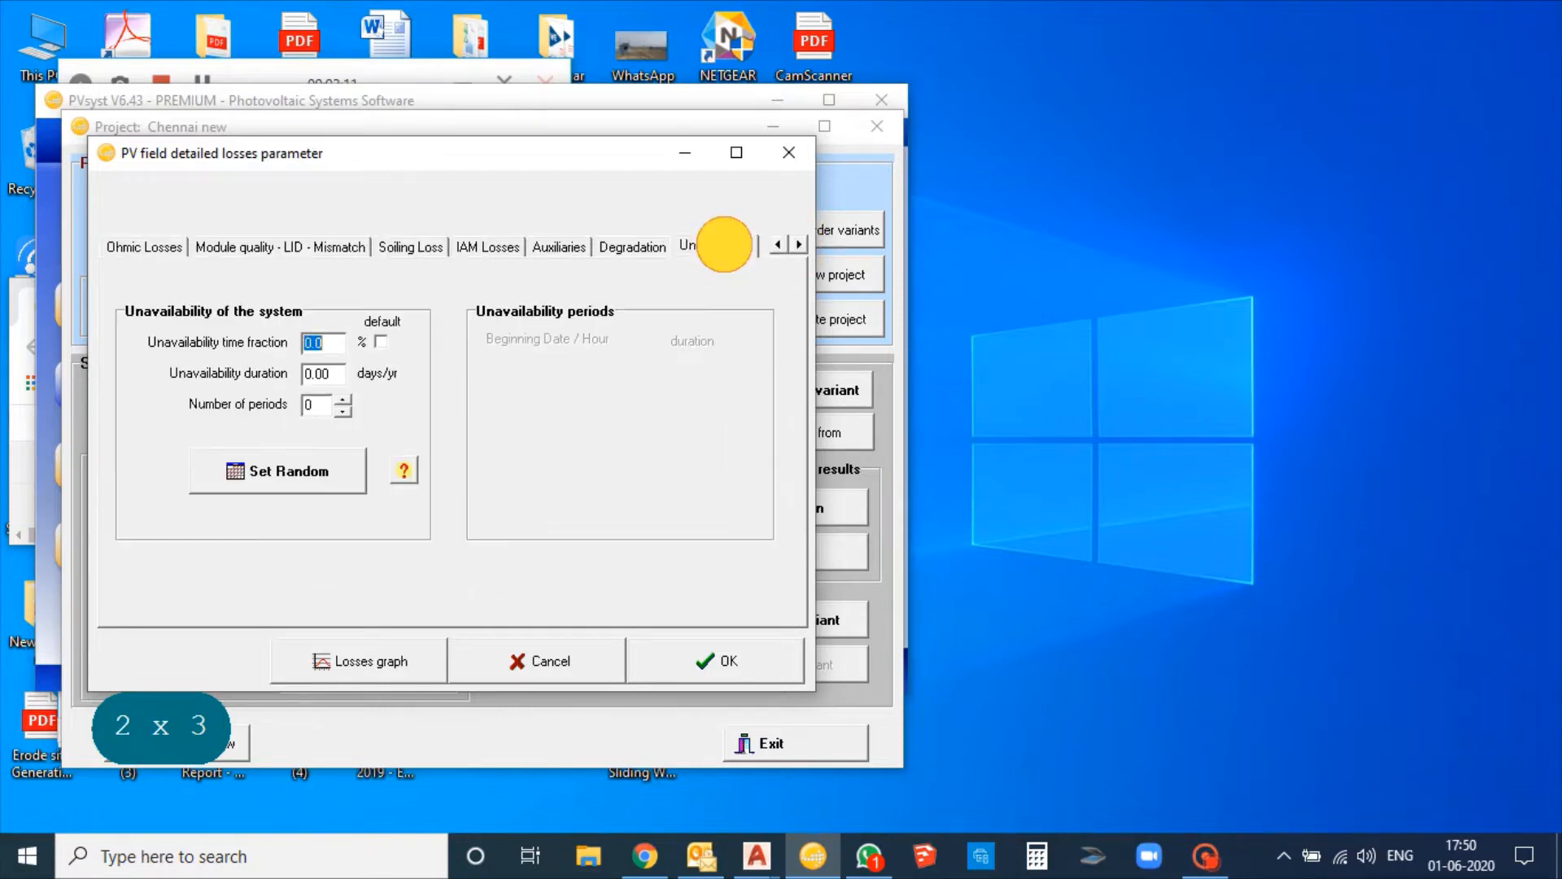
{"action": "type", "text": ".5"}
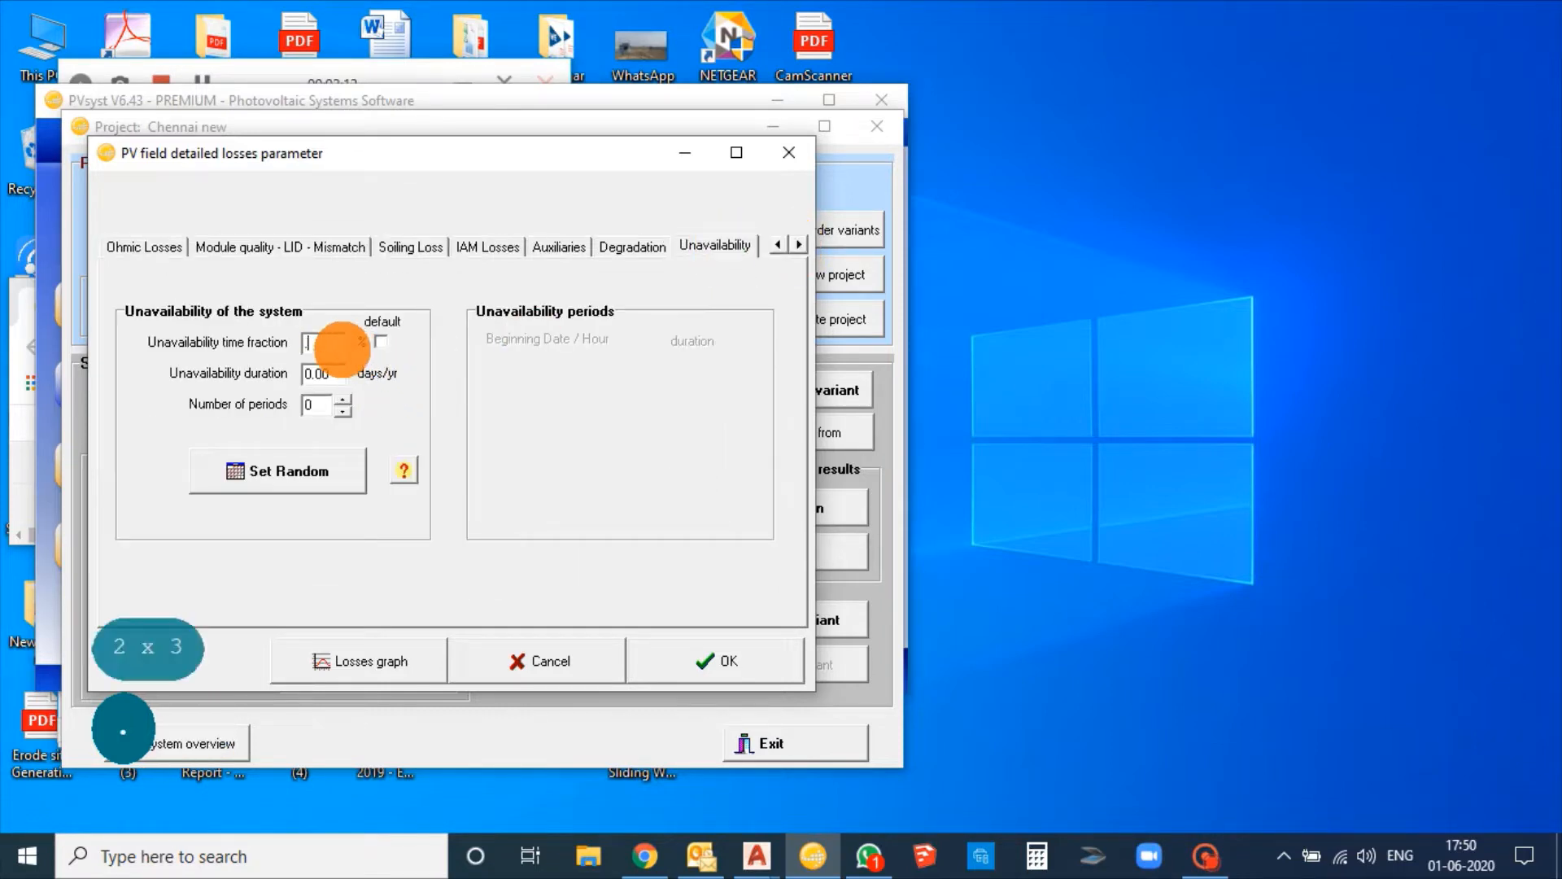
{"action": "left_click", "coordinate": [342, 379]}
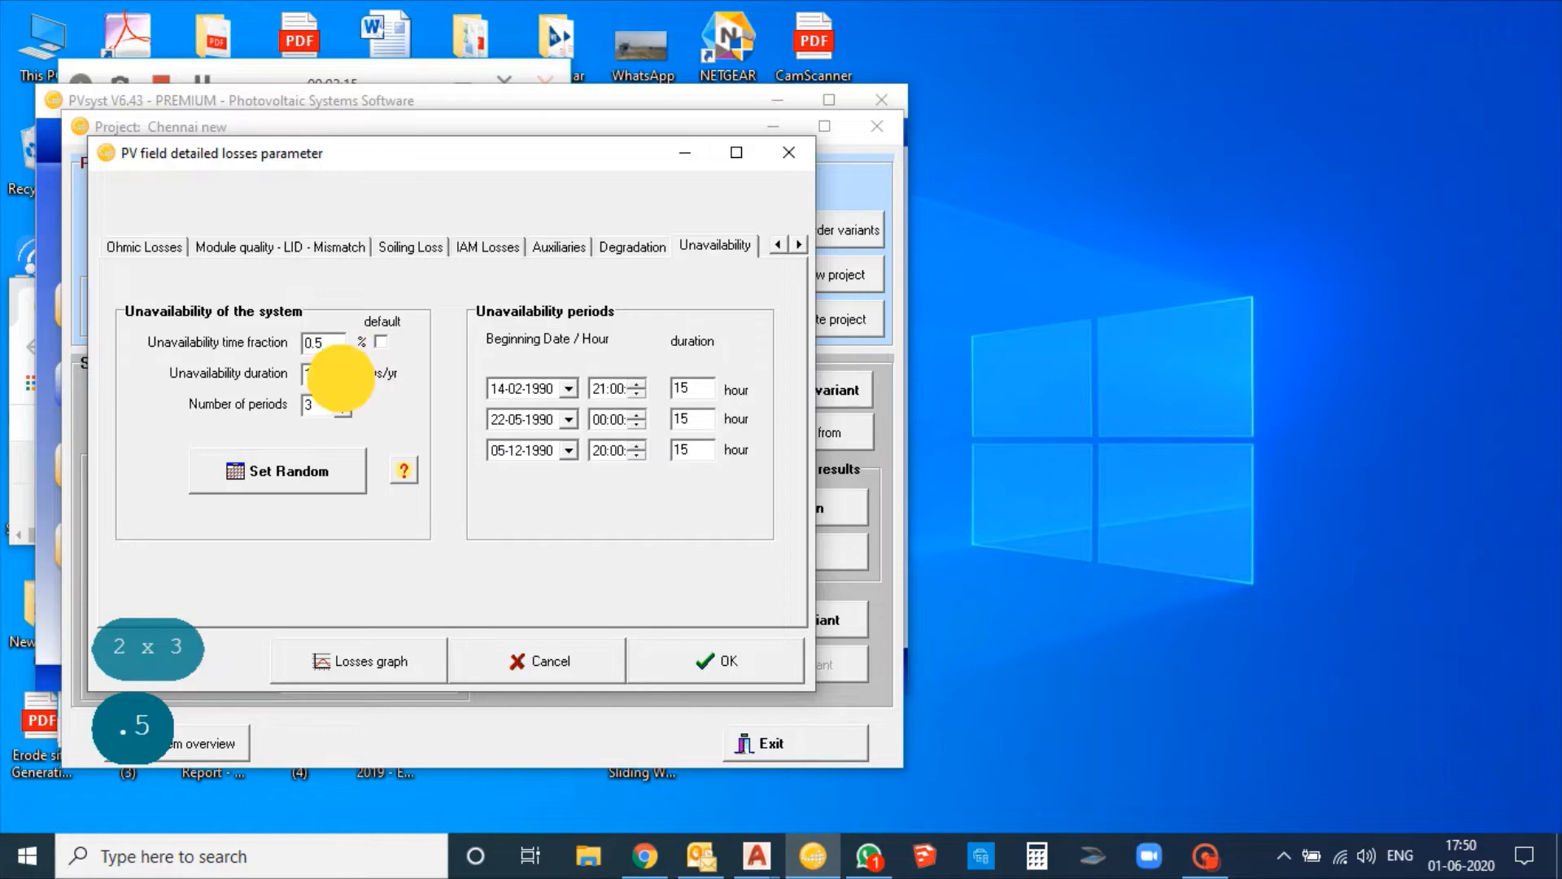
{"action": "left_click", "coordinate": [695, 663]}
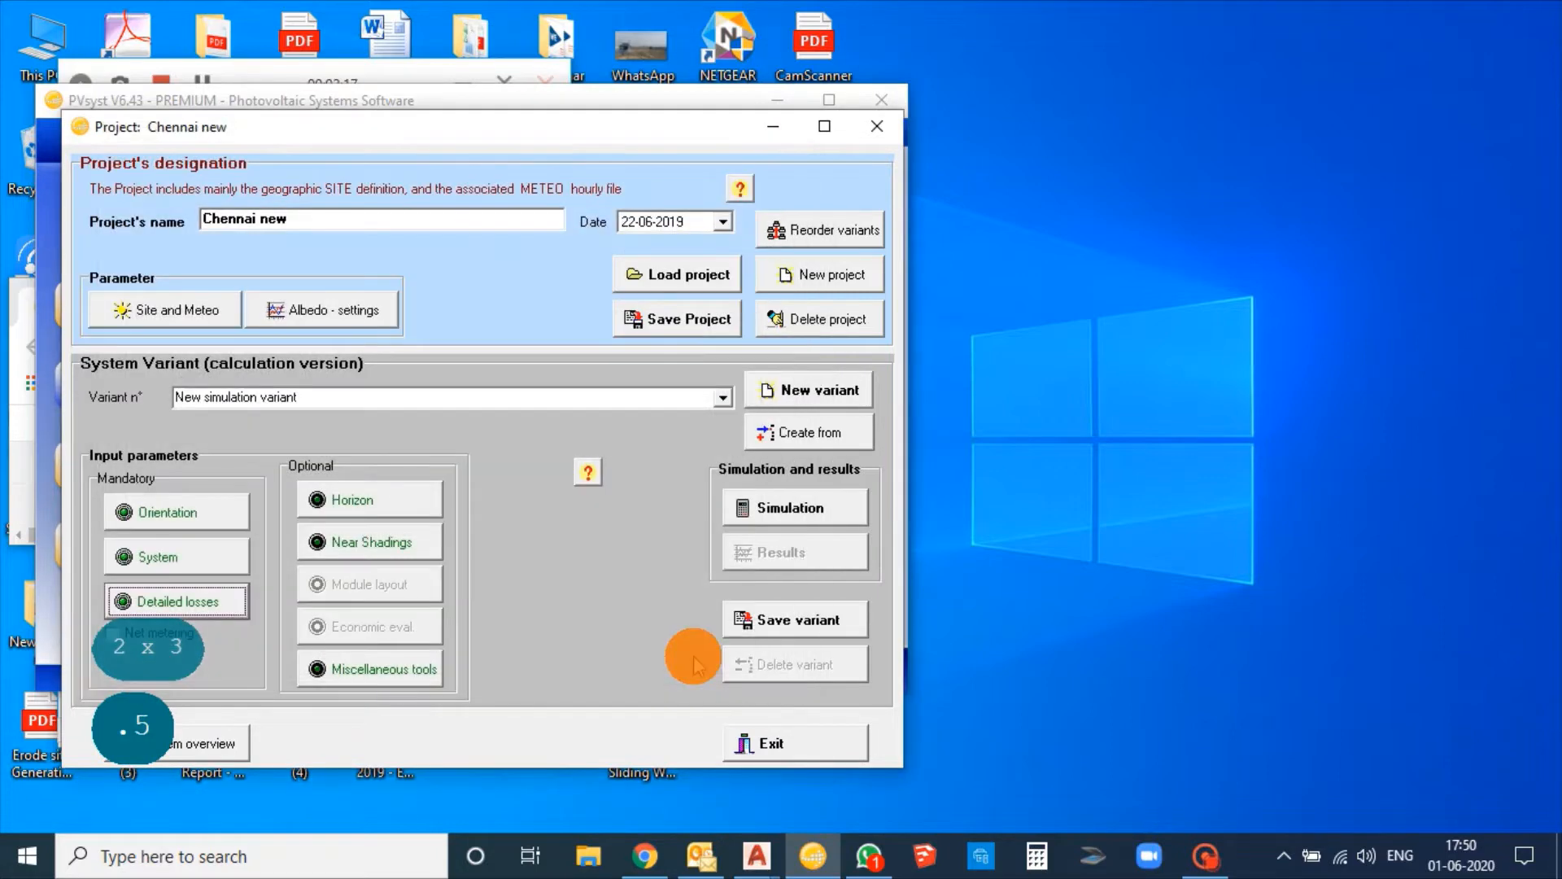
Open the construction scene of the near shadings definition and dismiss the new shading scene information.
{"action": "left_click", "coordinate": [411, 538]}
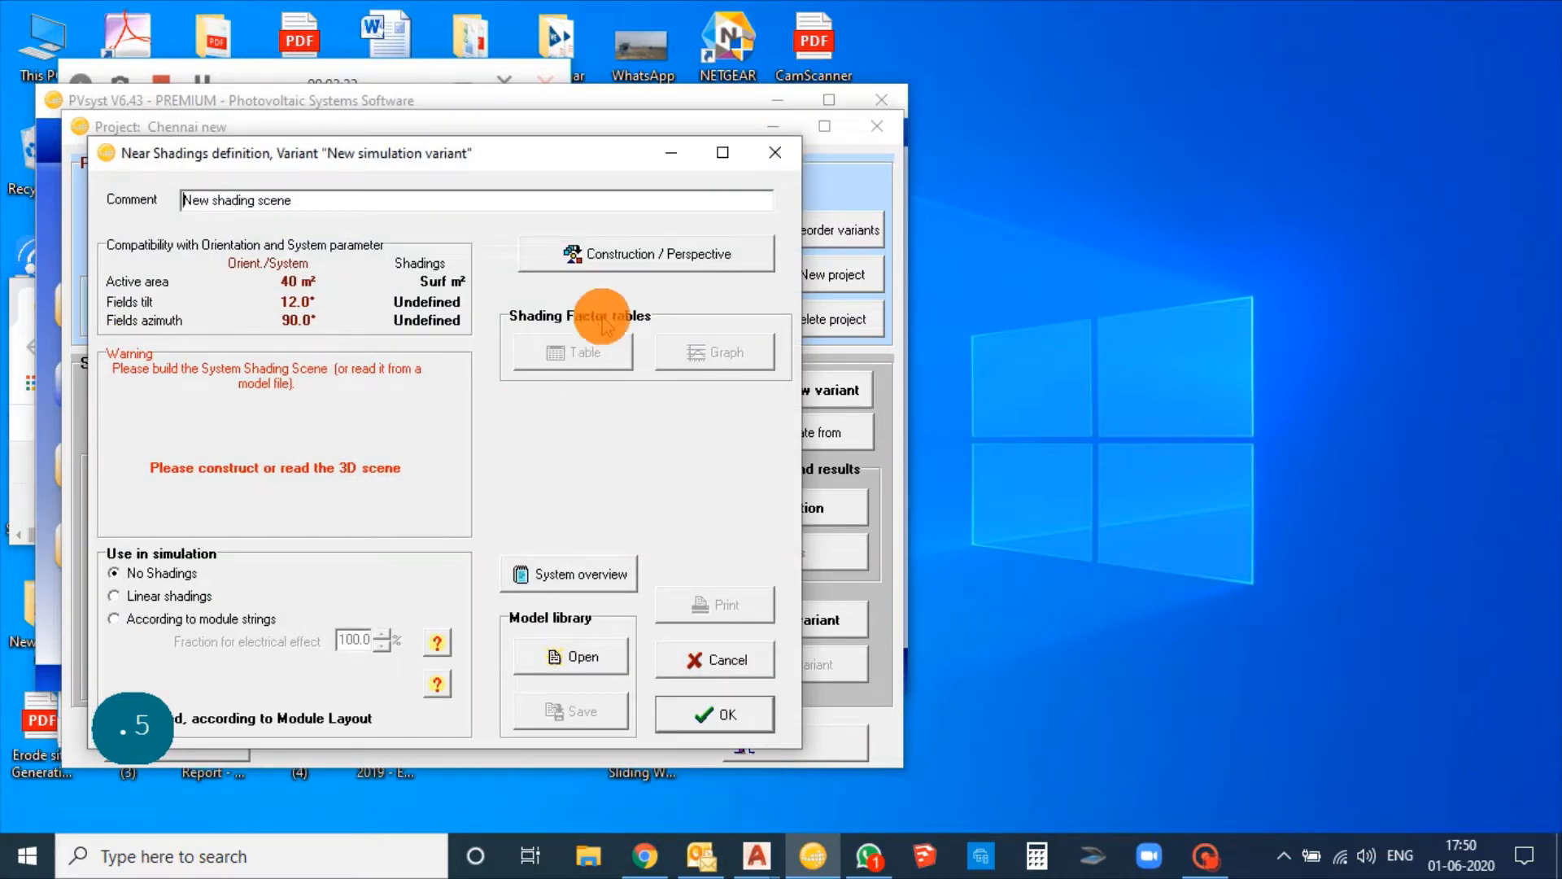
{"action": "left_click", "coordinate": [622, 268]}
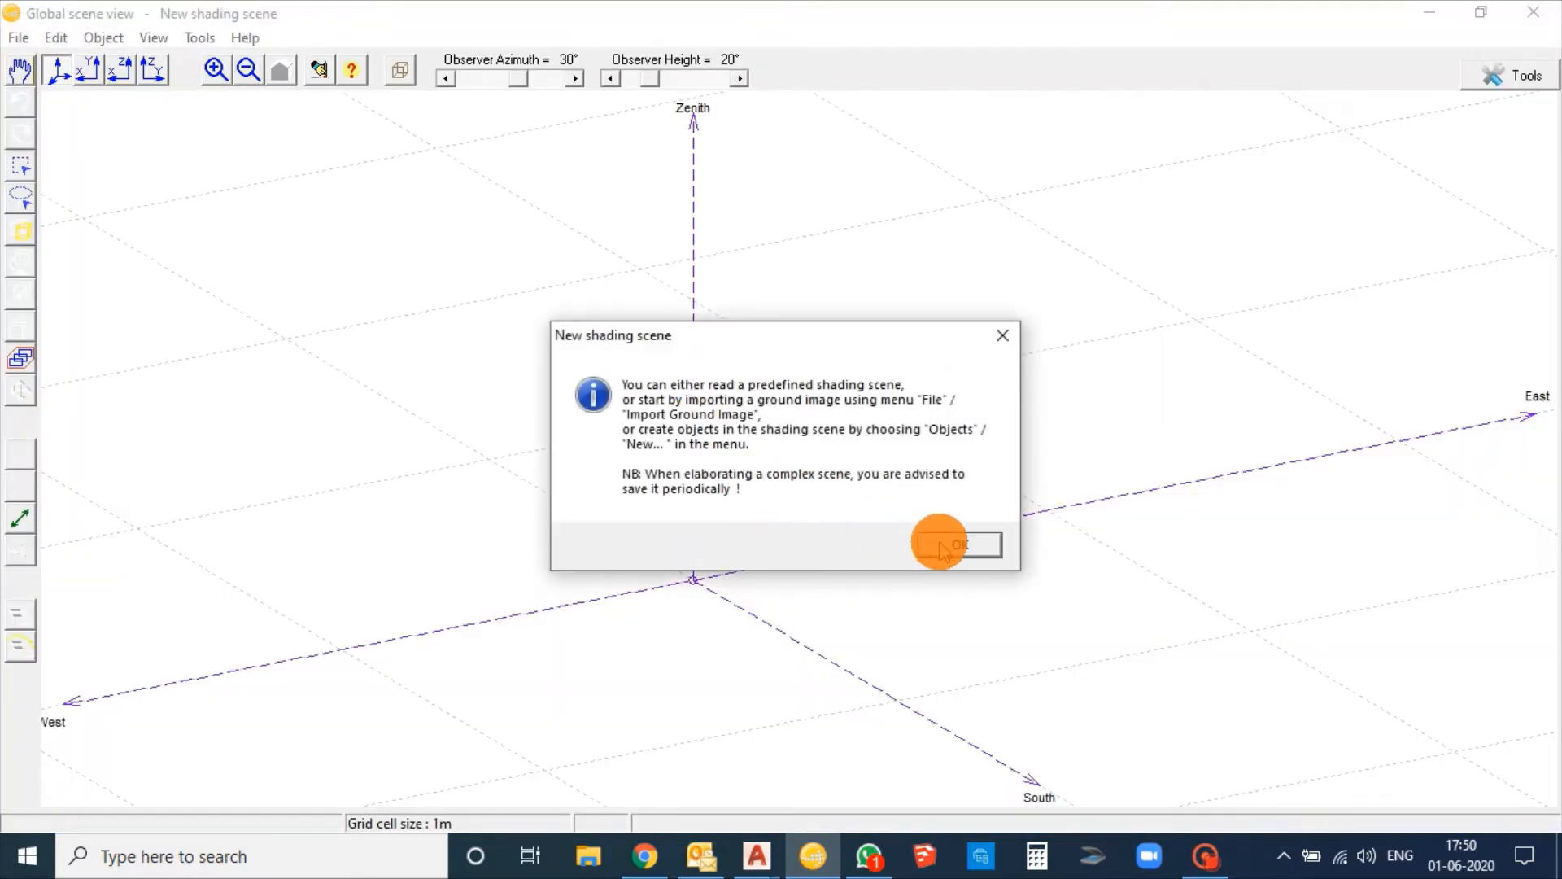
{"action": "left_click", "coordinate": [945, 542]}
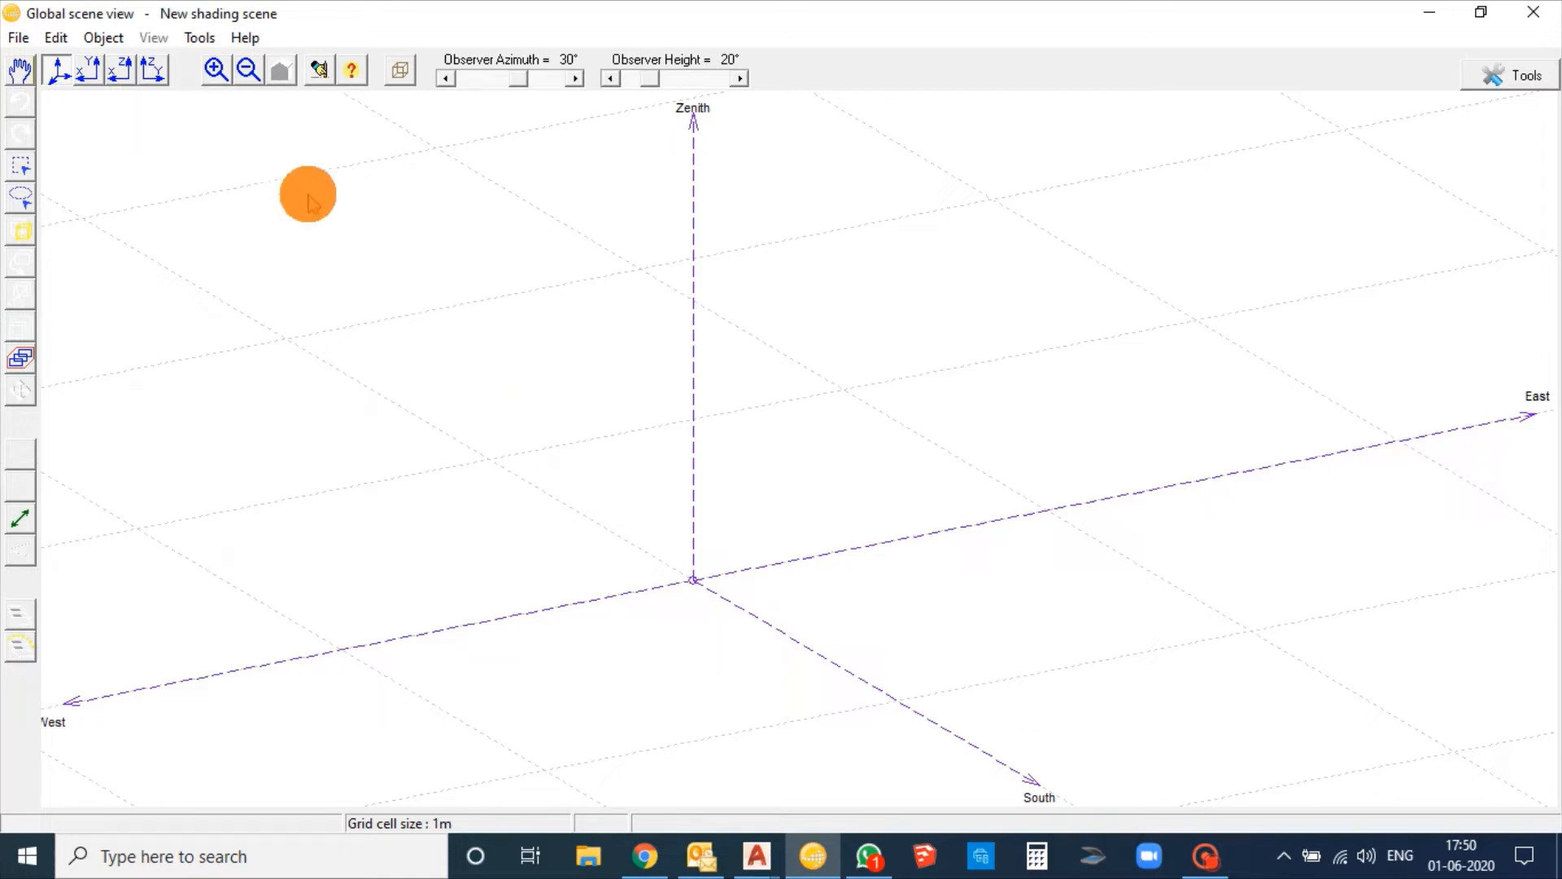
Create a new elementary shading object with the shape House + 2-sided roof.
{"action": "left_click", "coordinate": [109, 37]}
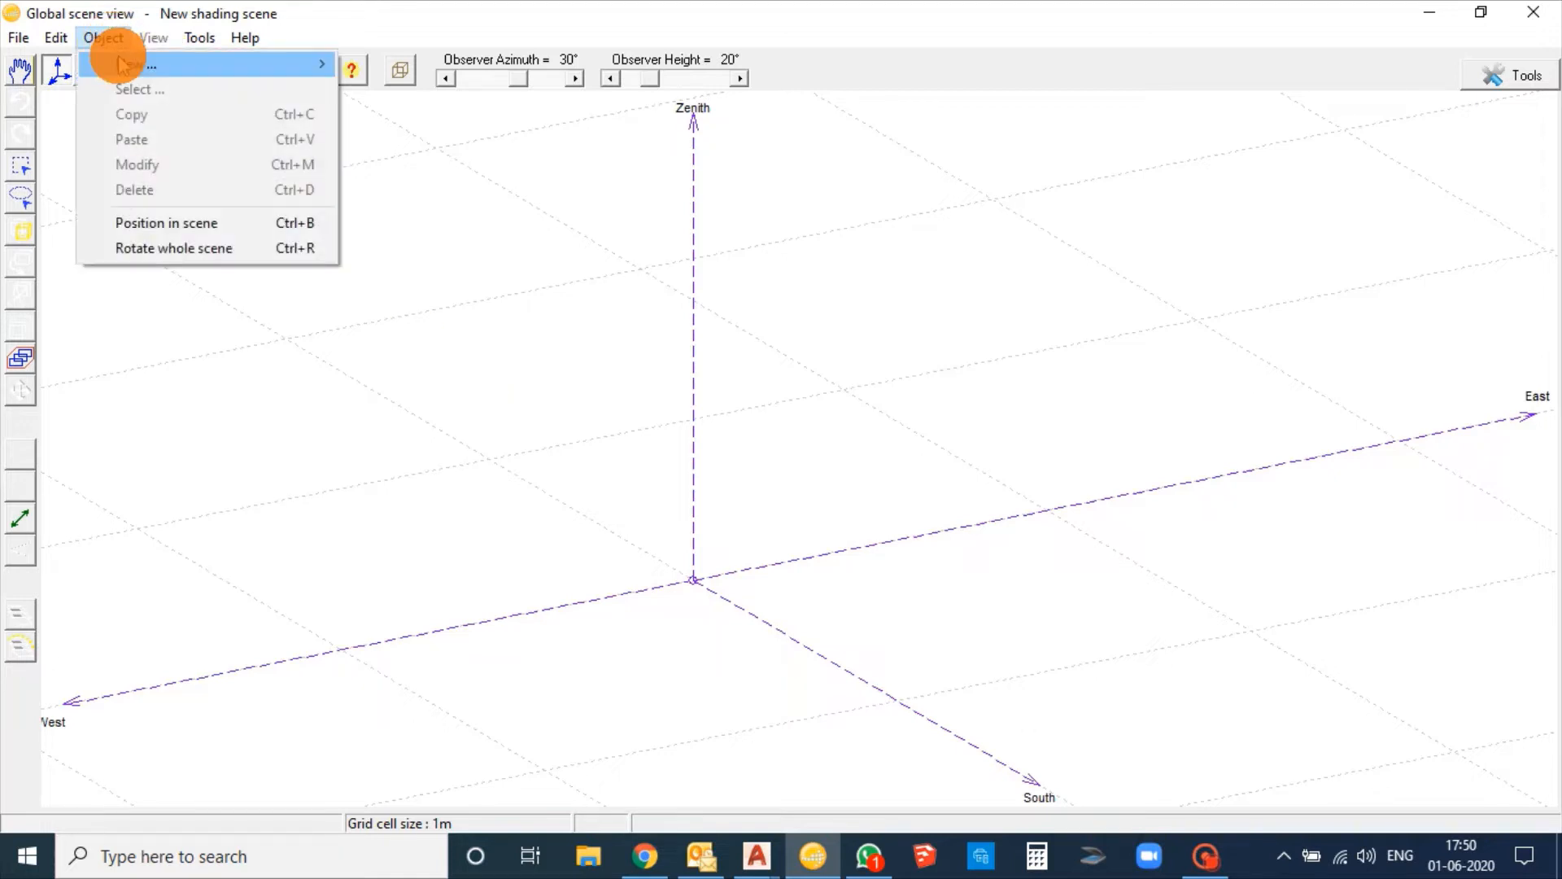
{"action": "mouse_move", "coordinate": [127, 62]}
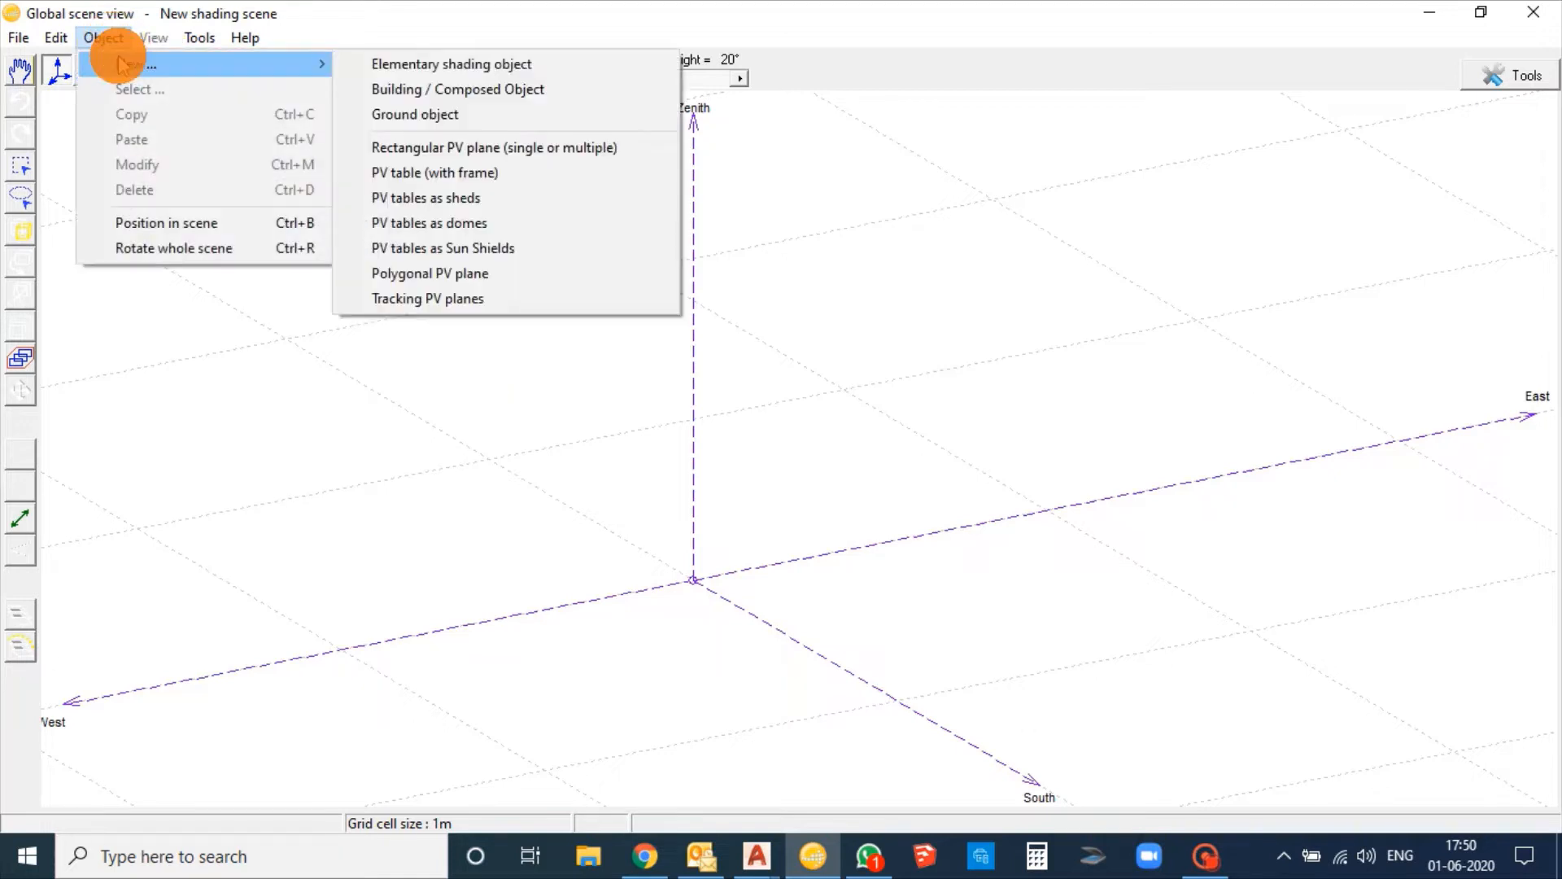
{"action": "left_click", "coordinate": [475, 65]}
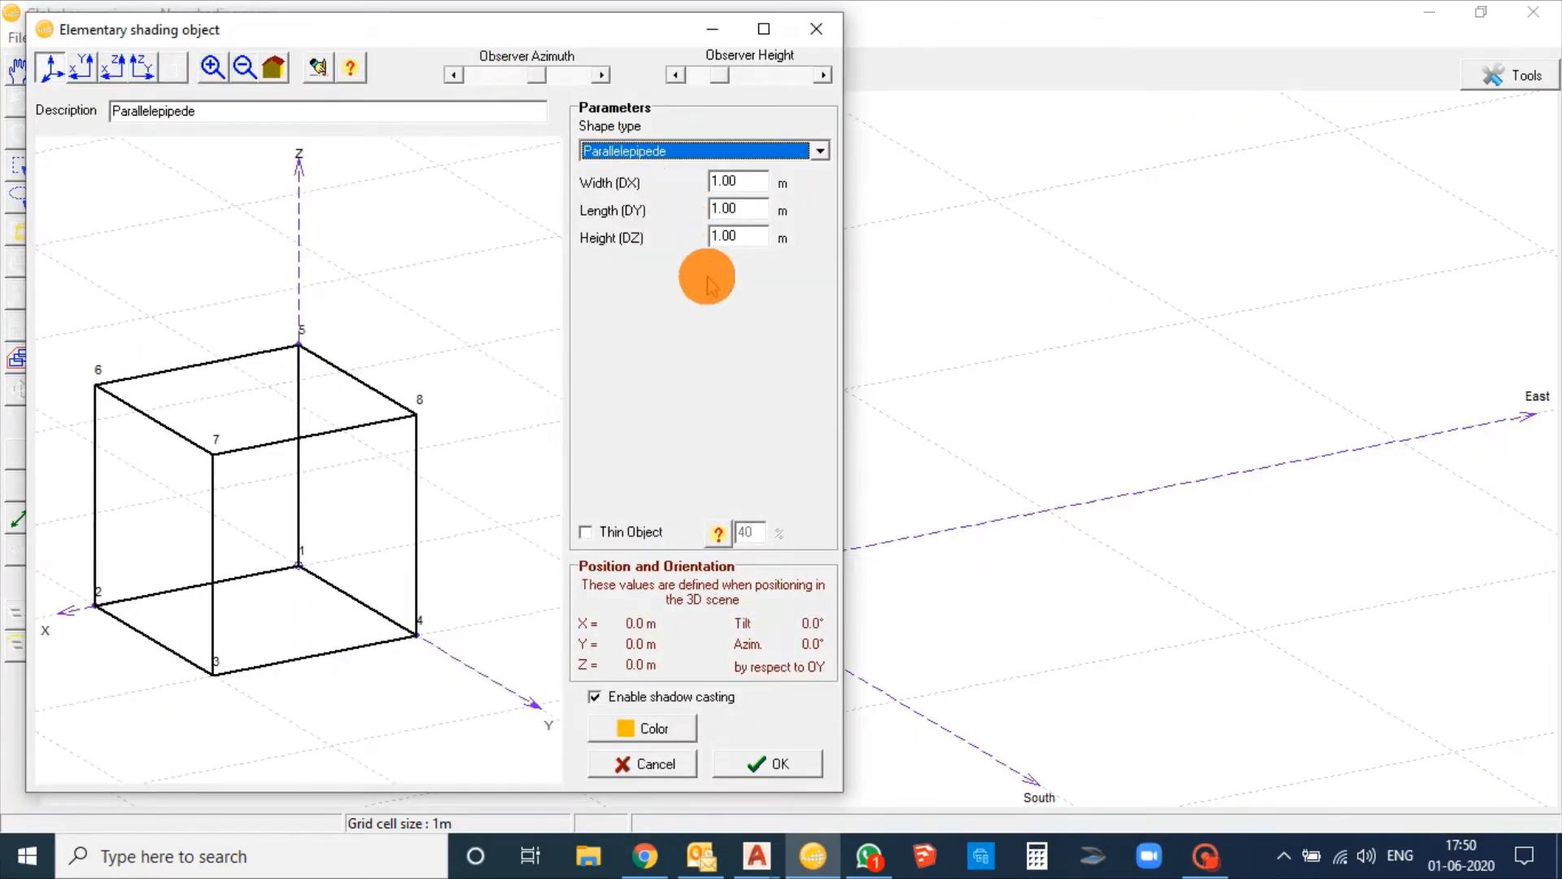
{"action": "left_click", "coordinate": [820, 151]}
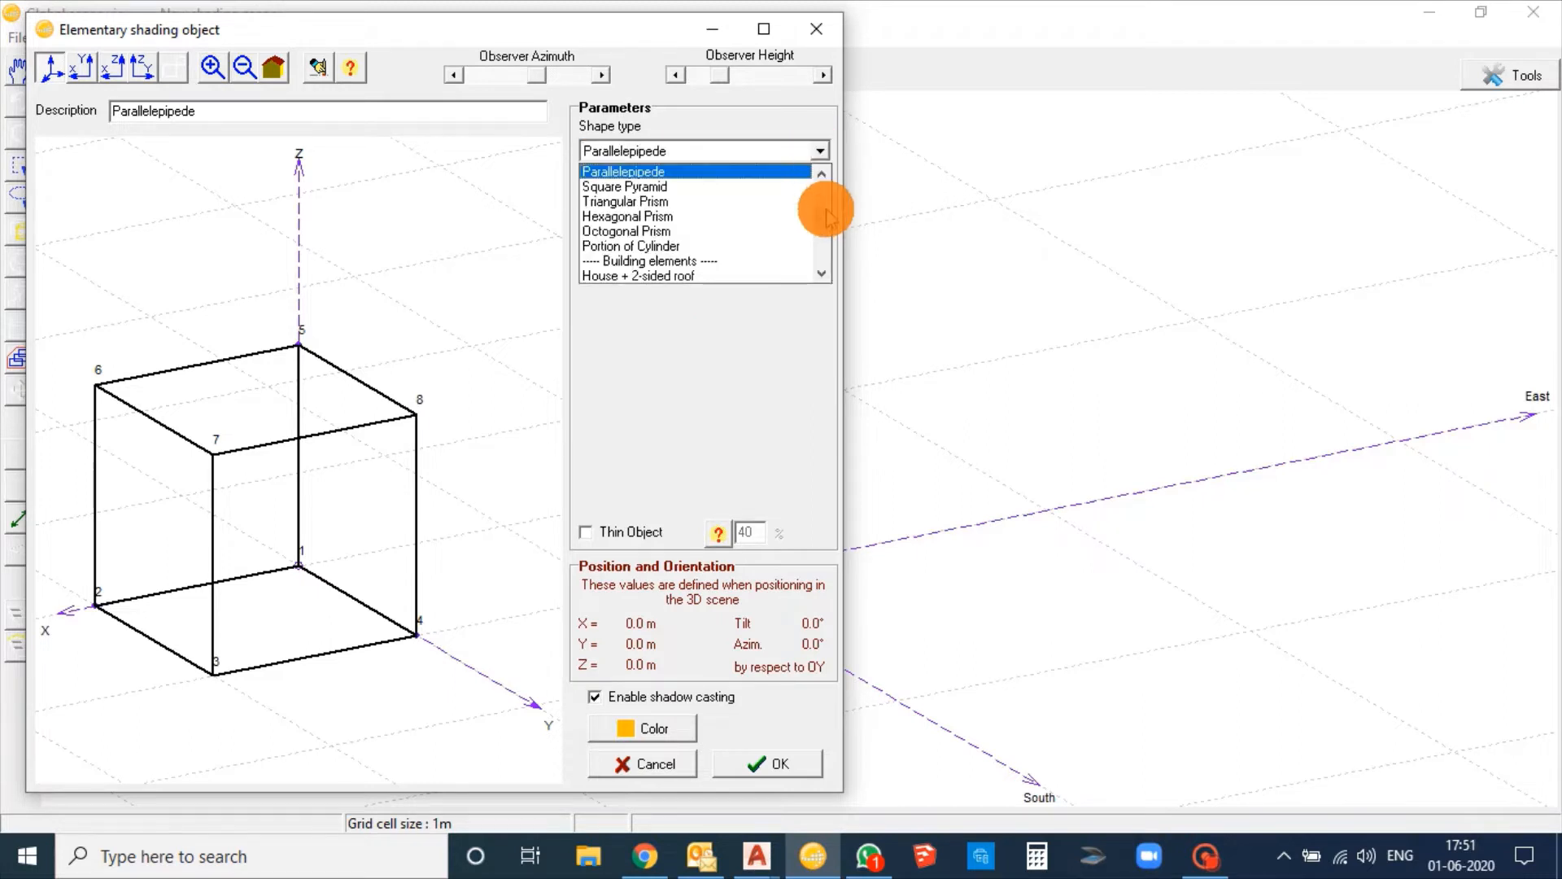
{"action": "scroll", "coordinate": [822, 216], "scroll_direction": "down", "scroll_amount": 1}
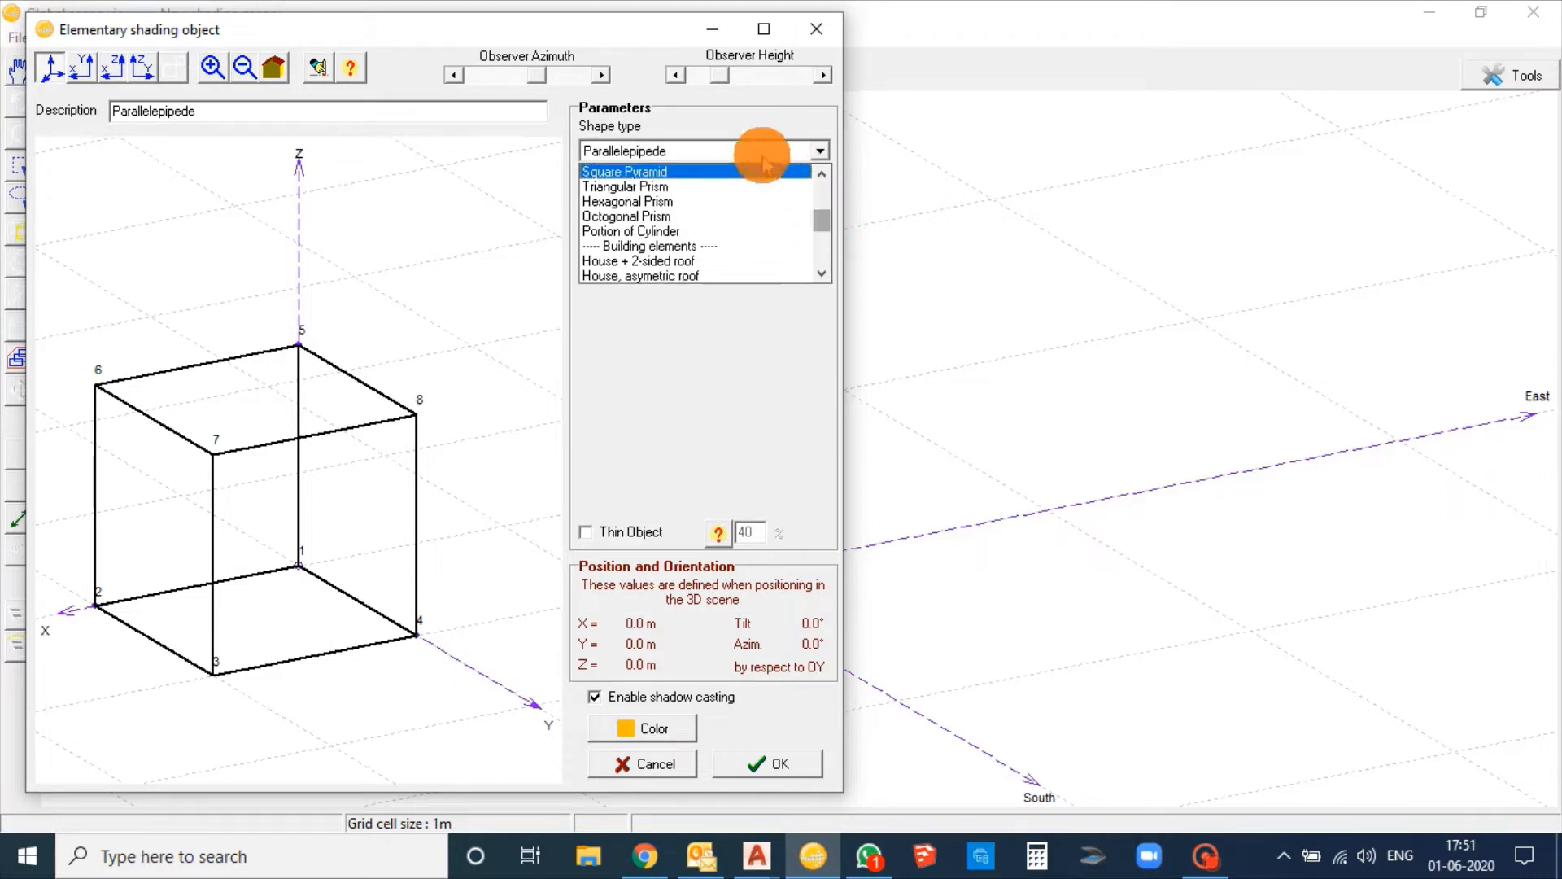
{"action": "left_click", "coordinate": [721, 261]}
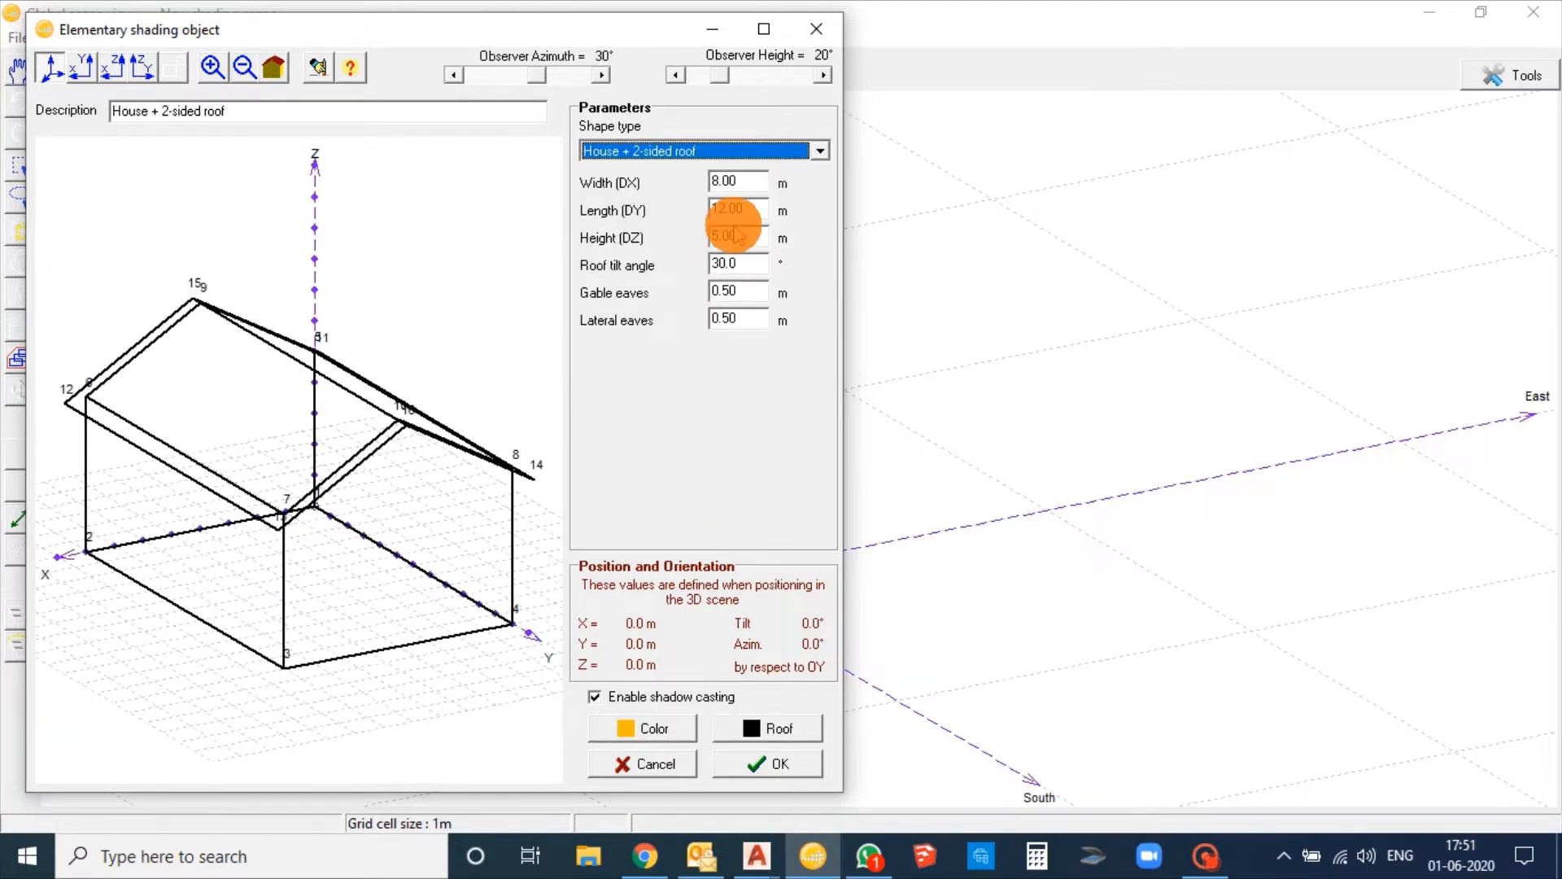
Set the house's width to 10 m, its length to 30 m and its roof tilt angle to 12°.
{"action": "key", "text": "Tab"}
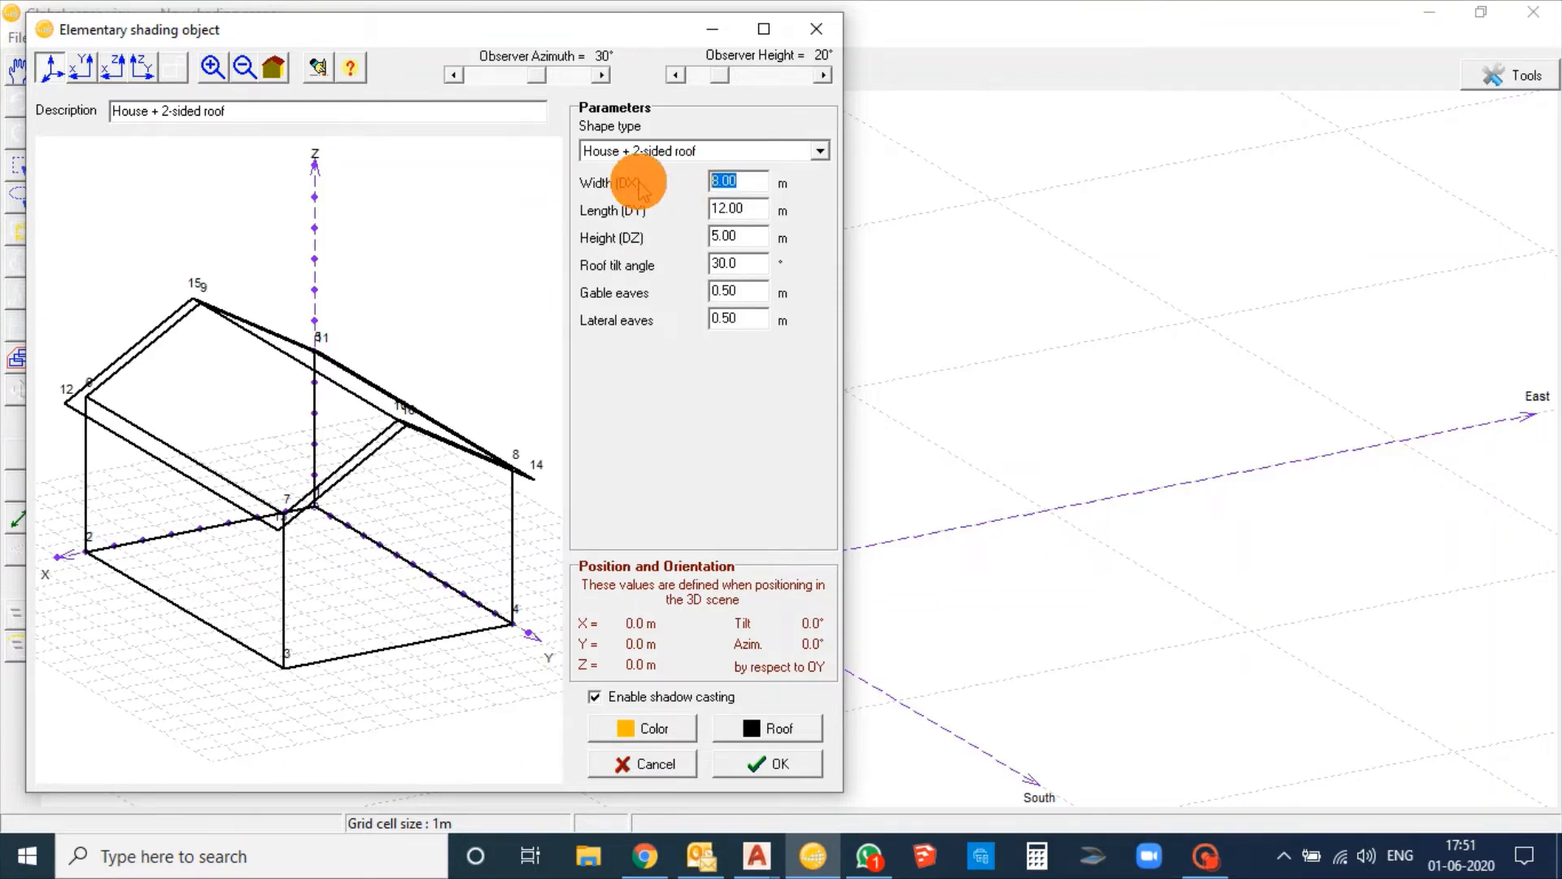
{"action": "type", "text": "10"}
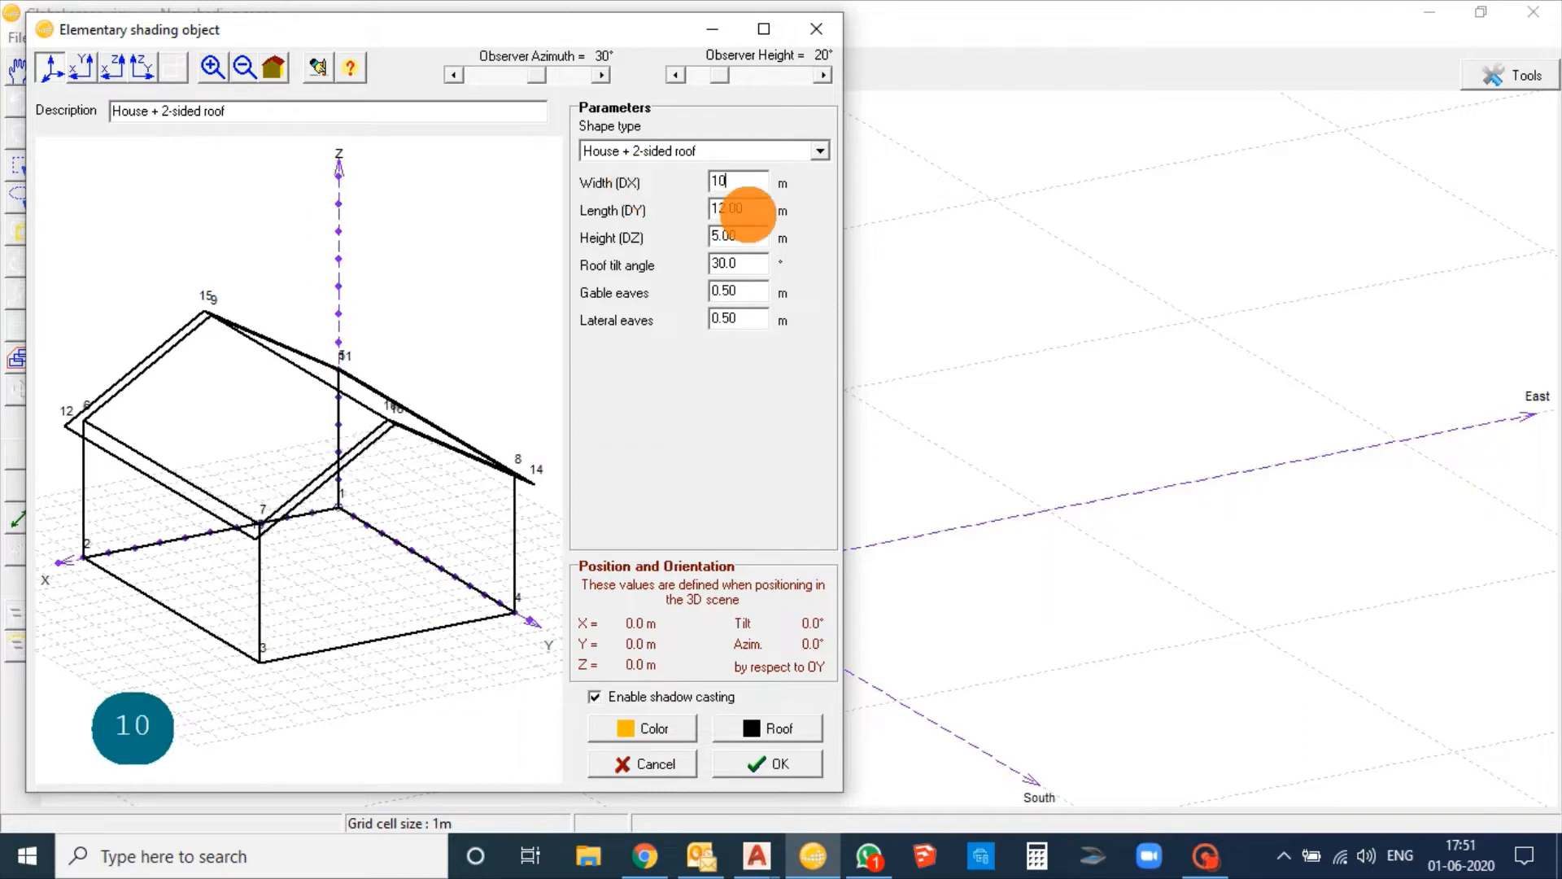
{"action": "key", "text": "Tab"}
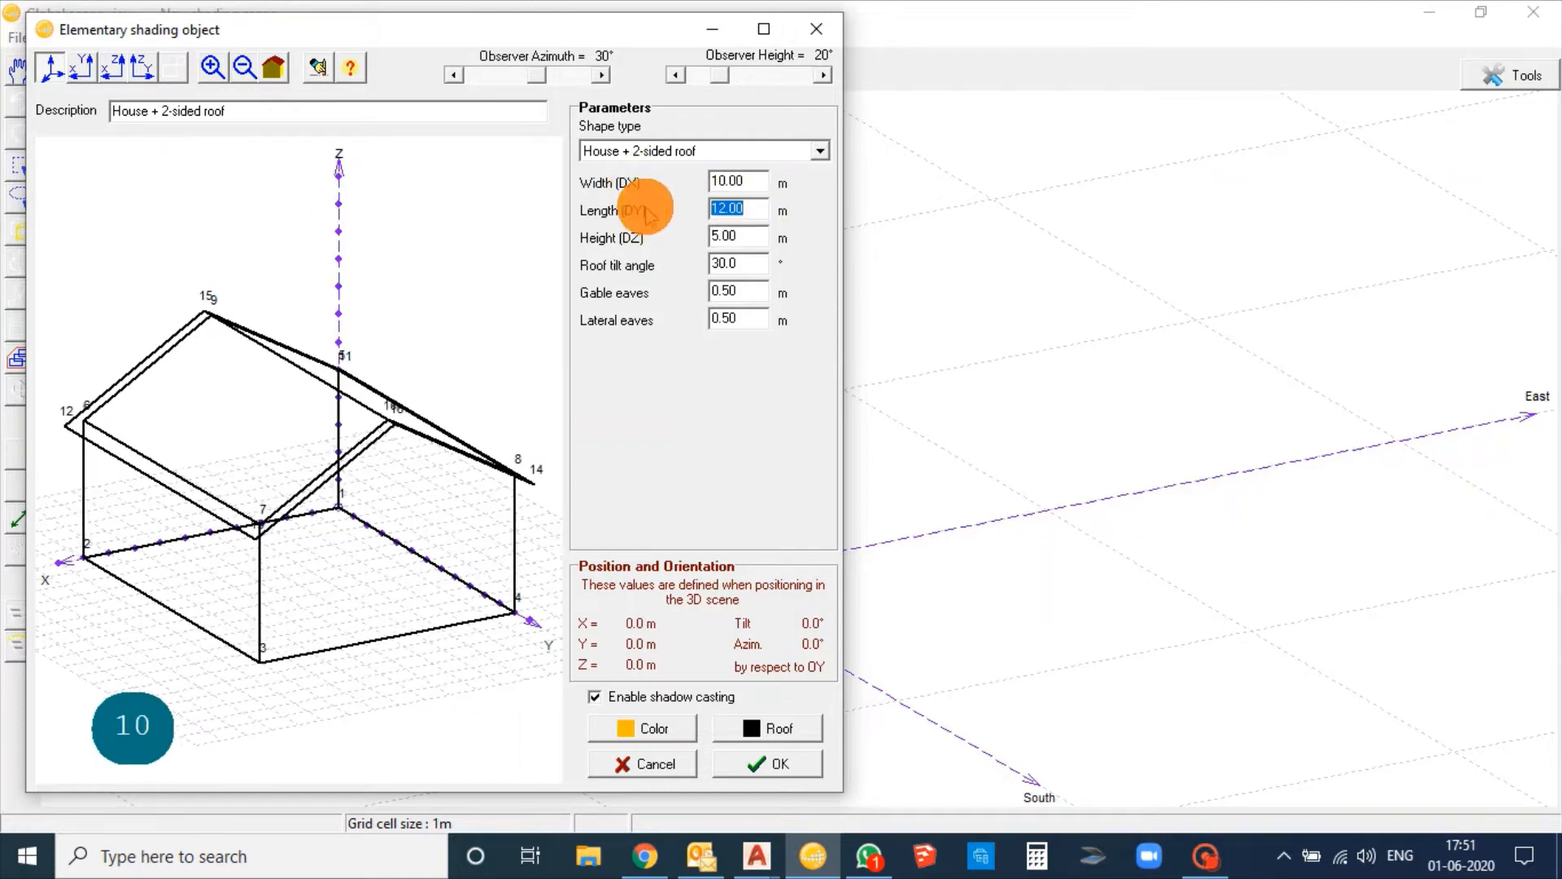
{"action": "type", "text": "30"}
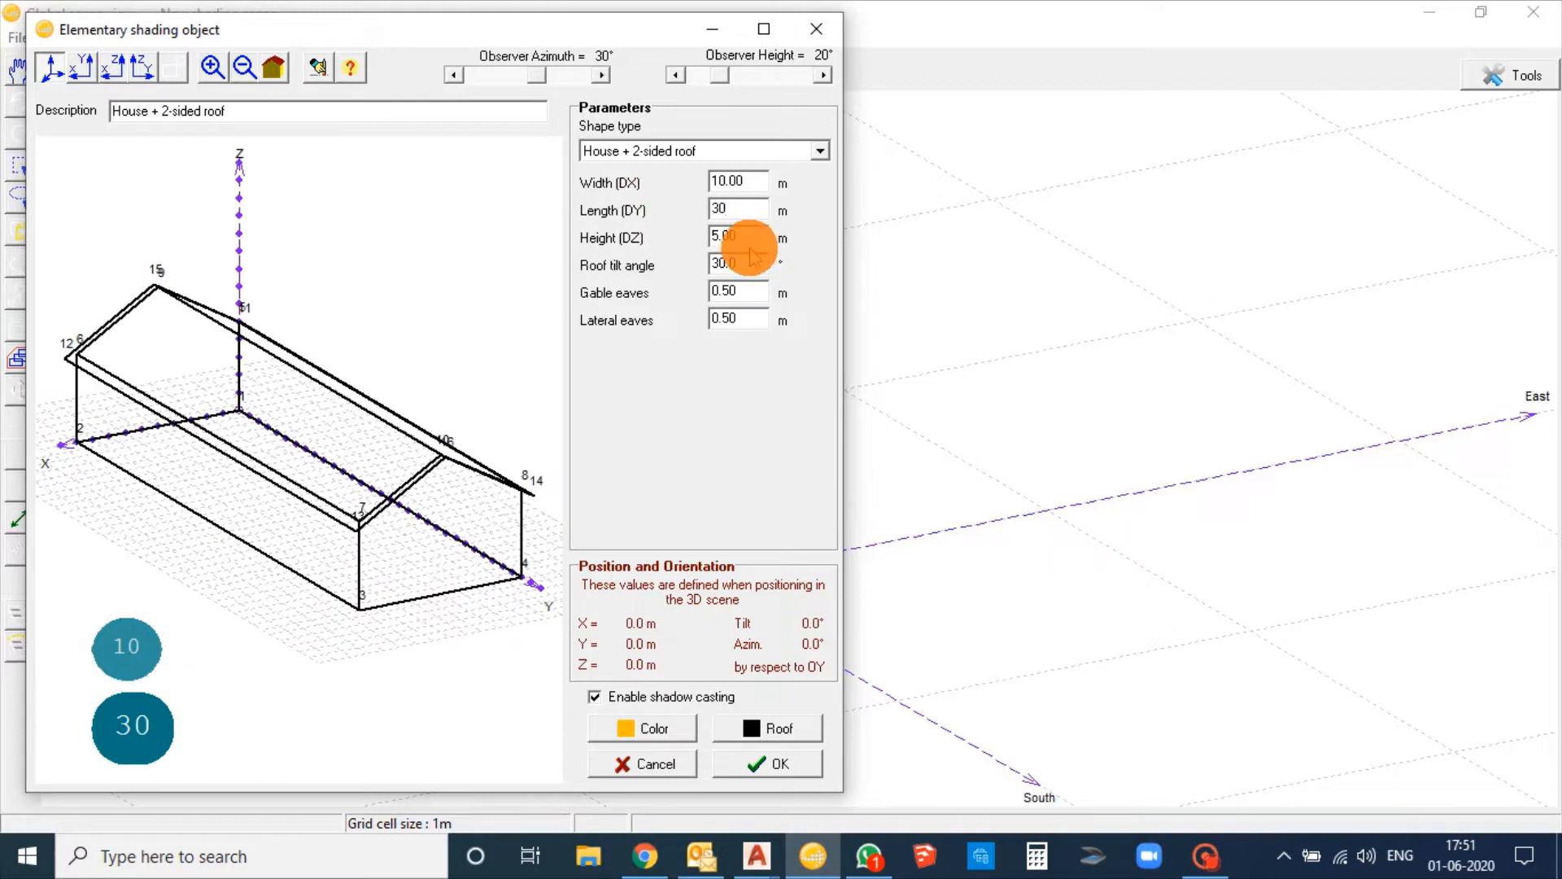
{"action": "key", "text": "Tab"}
{"action": "key", "text": "Tab"}
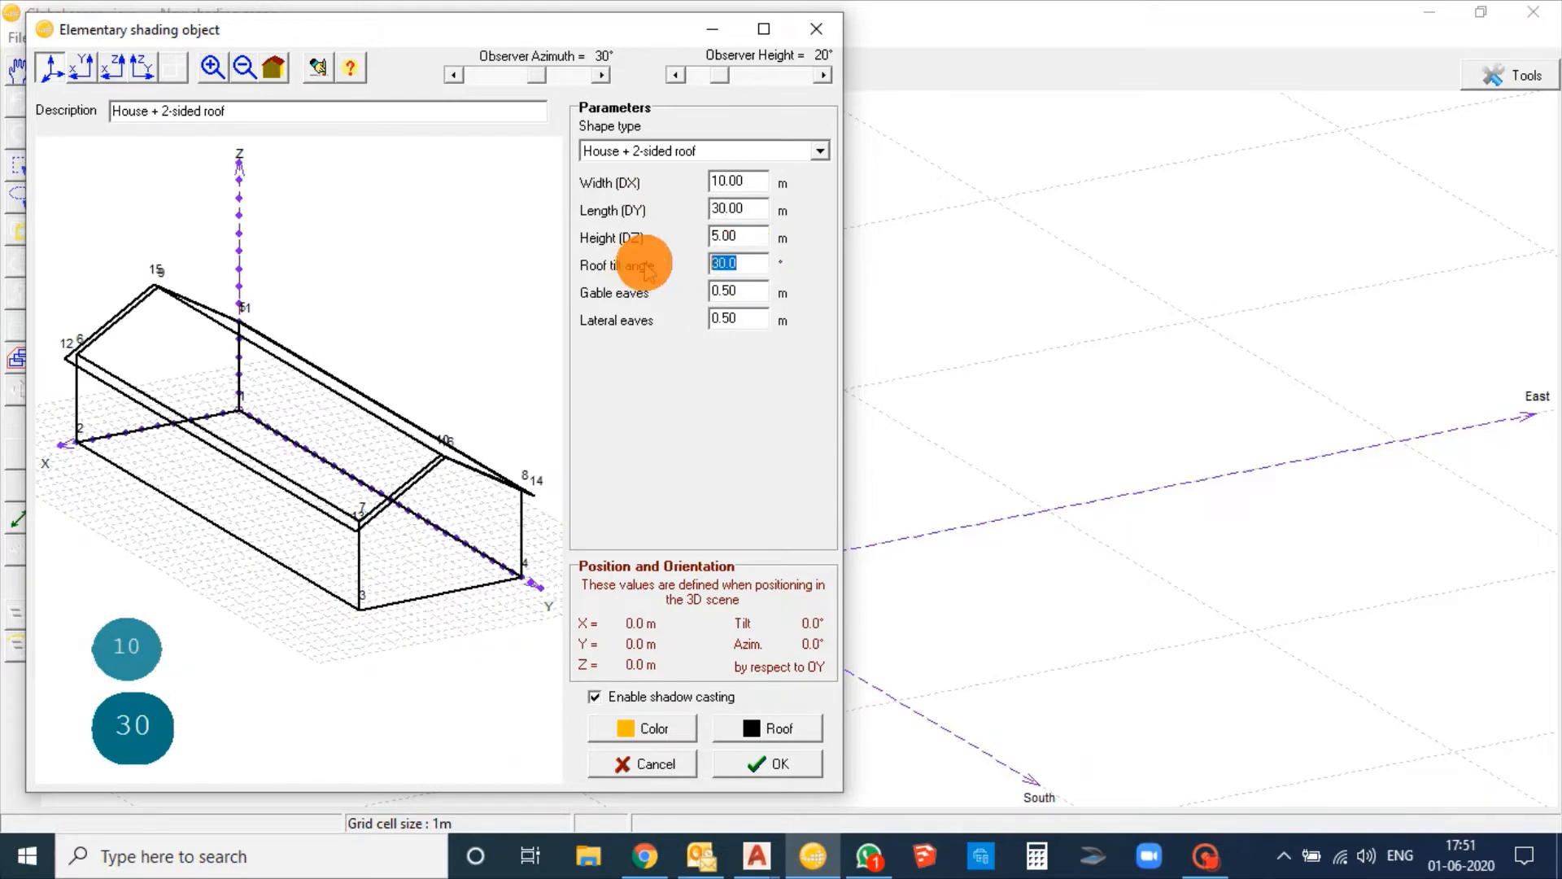
{"action": "type", "text": "12"}
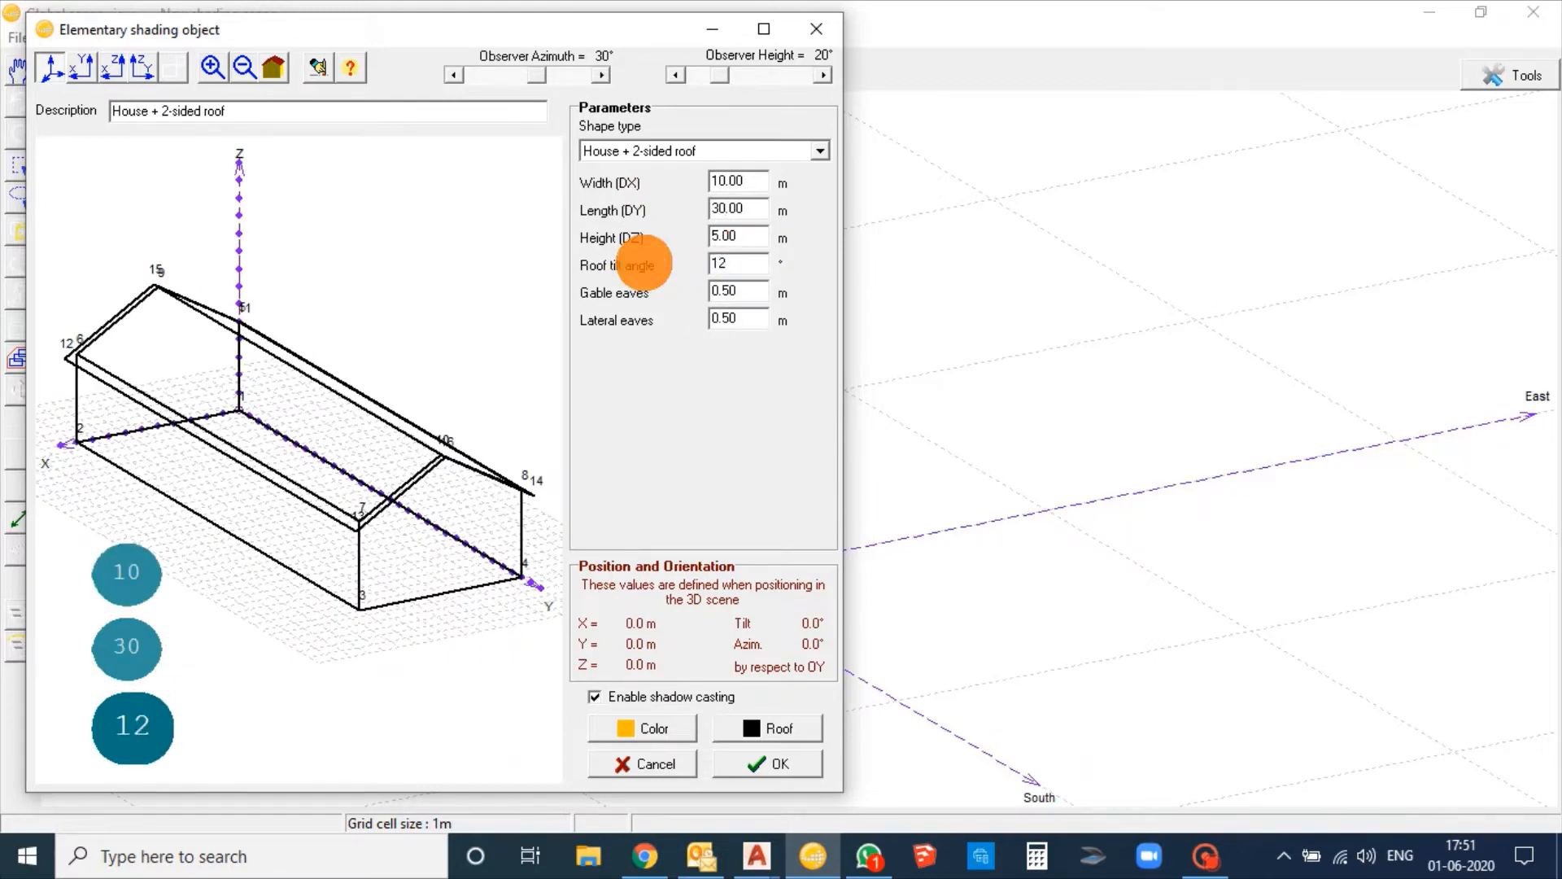
{"action": "key", "text": "Tab"}
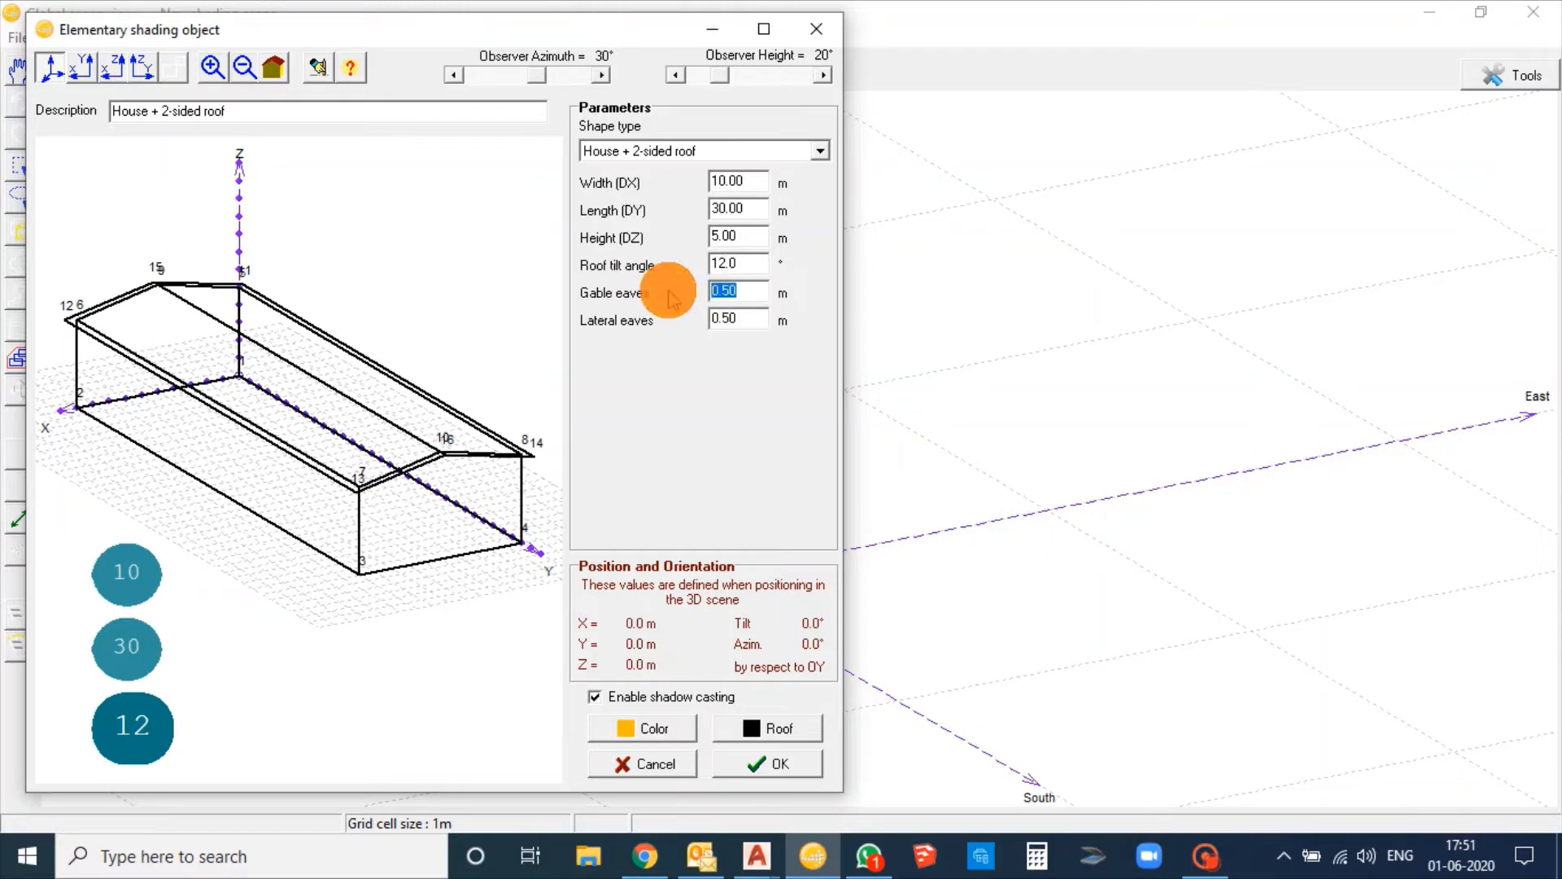
Set the gable eaves to 0.1 m and the lateral eaves to 1 m, and place the house in the scene.
{"action": "type", "text": ".1"}
{"action": "key", "text": "Tab"}
{"action": "type", "text": "1.1"}
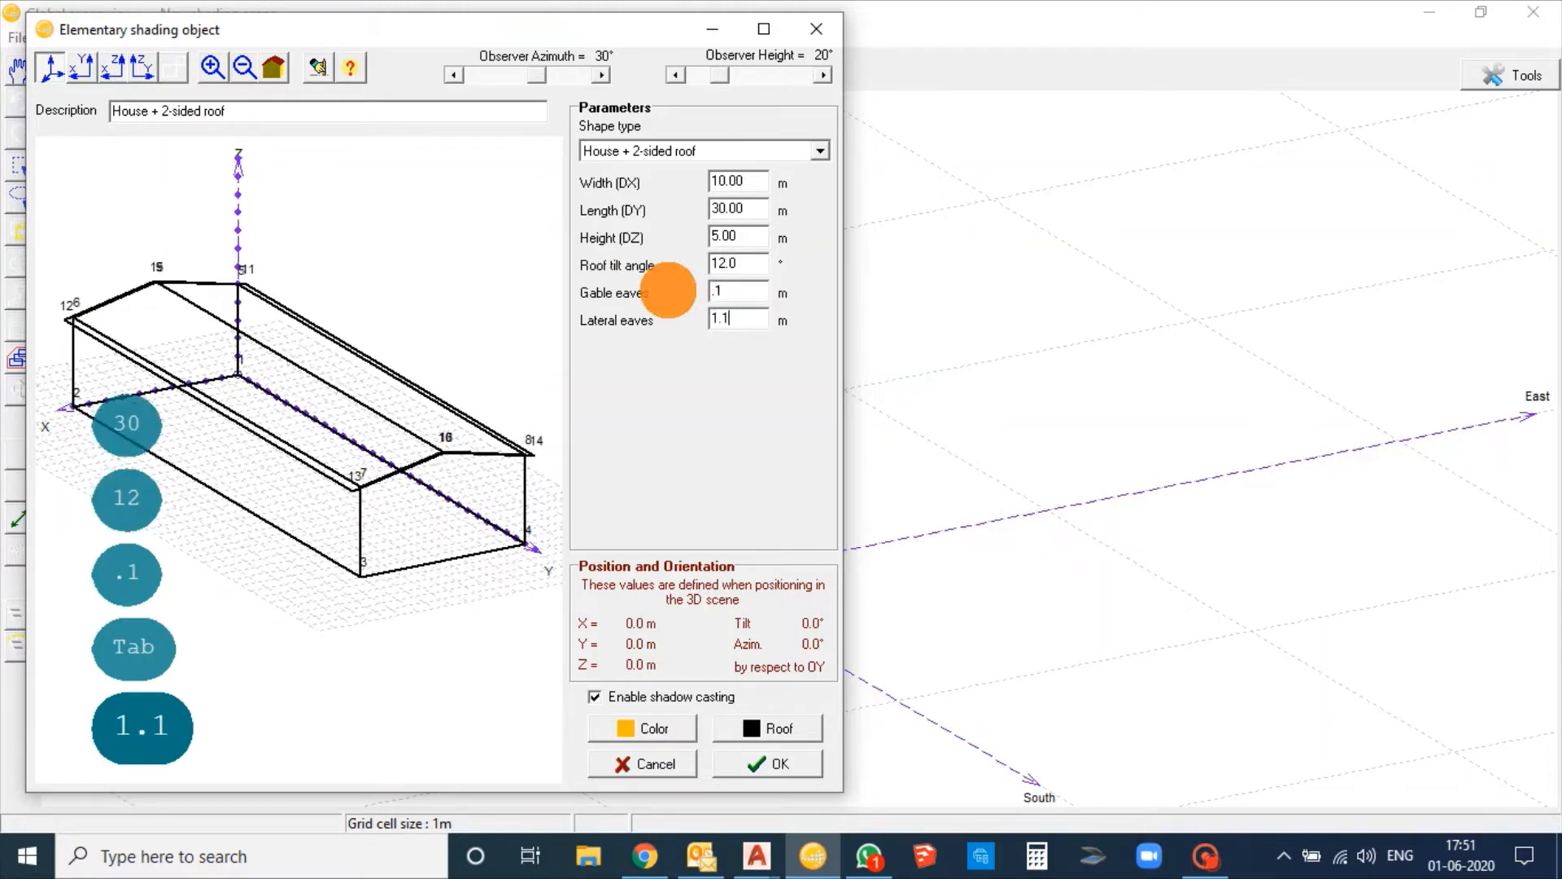
{"action": "key", "text": "BackSpace"}
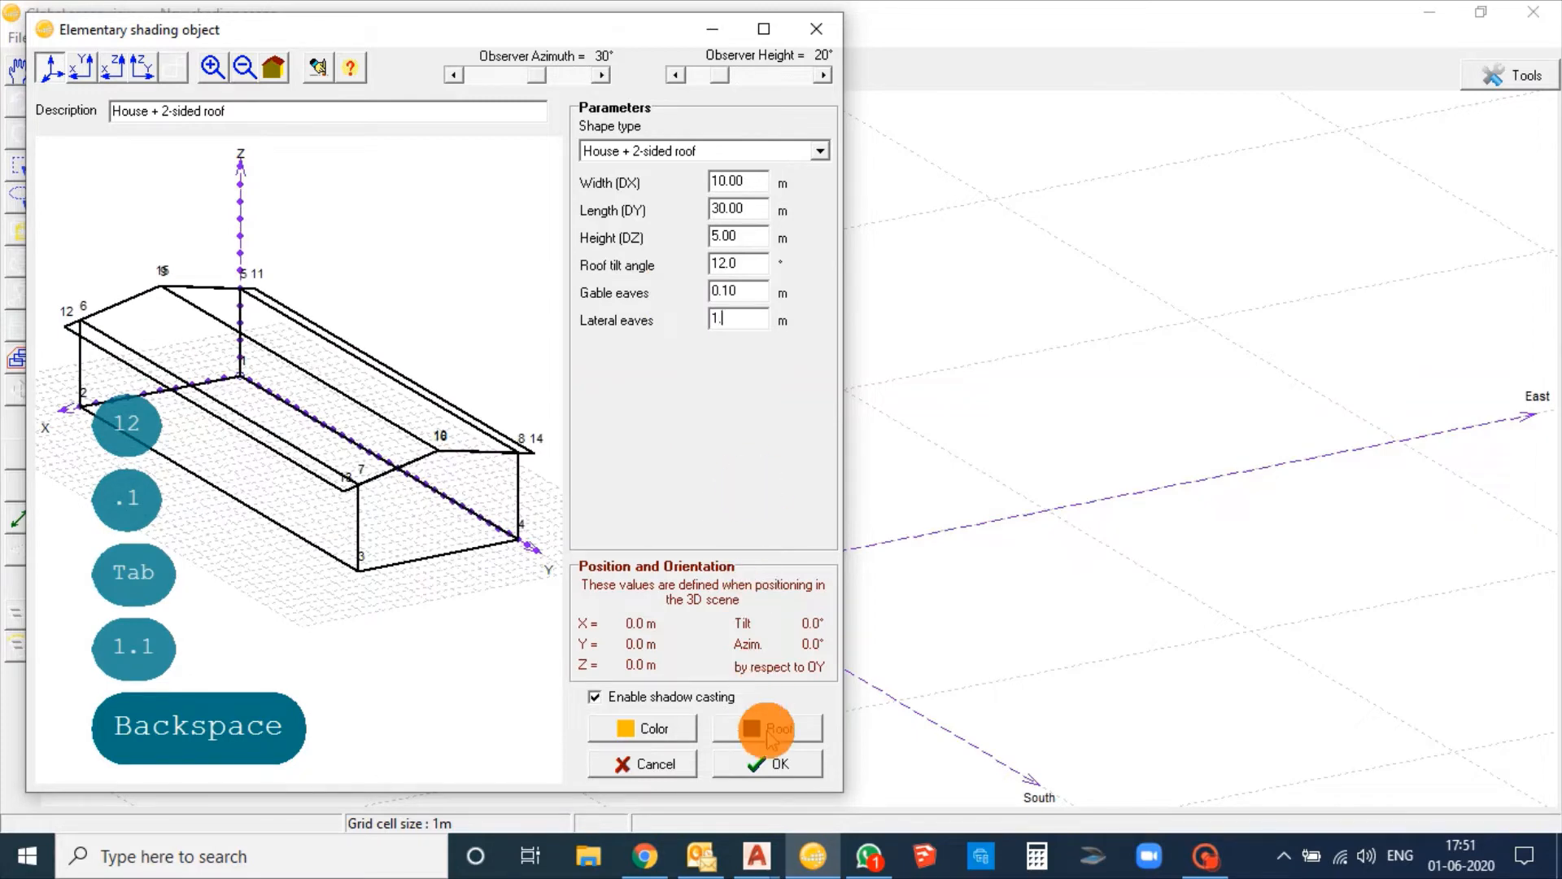
{"action": "left_click", "coordinate": [771, 762]}
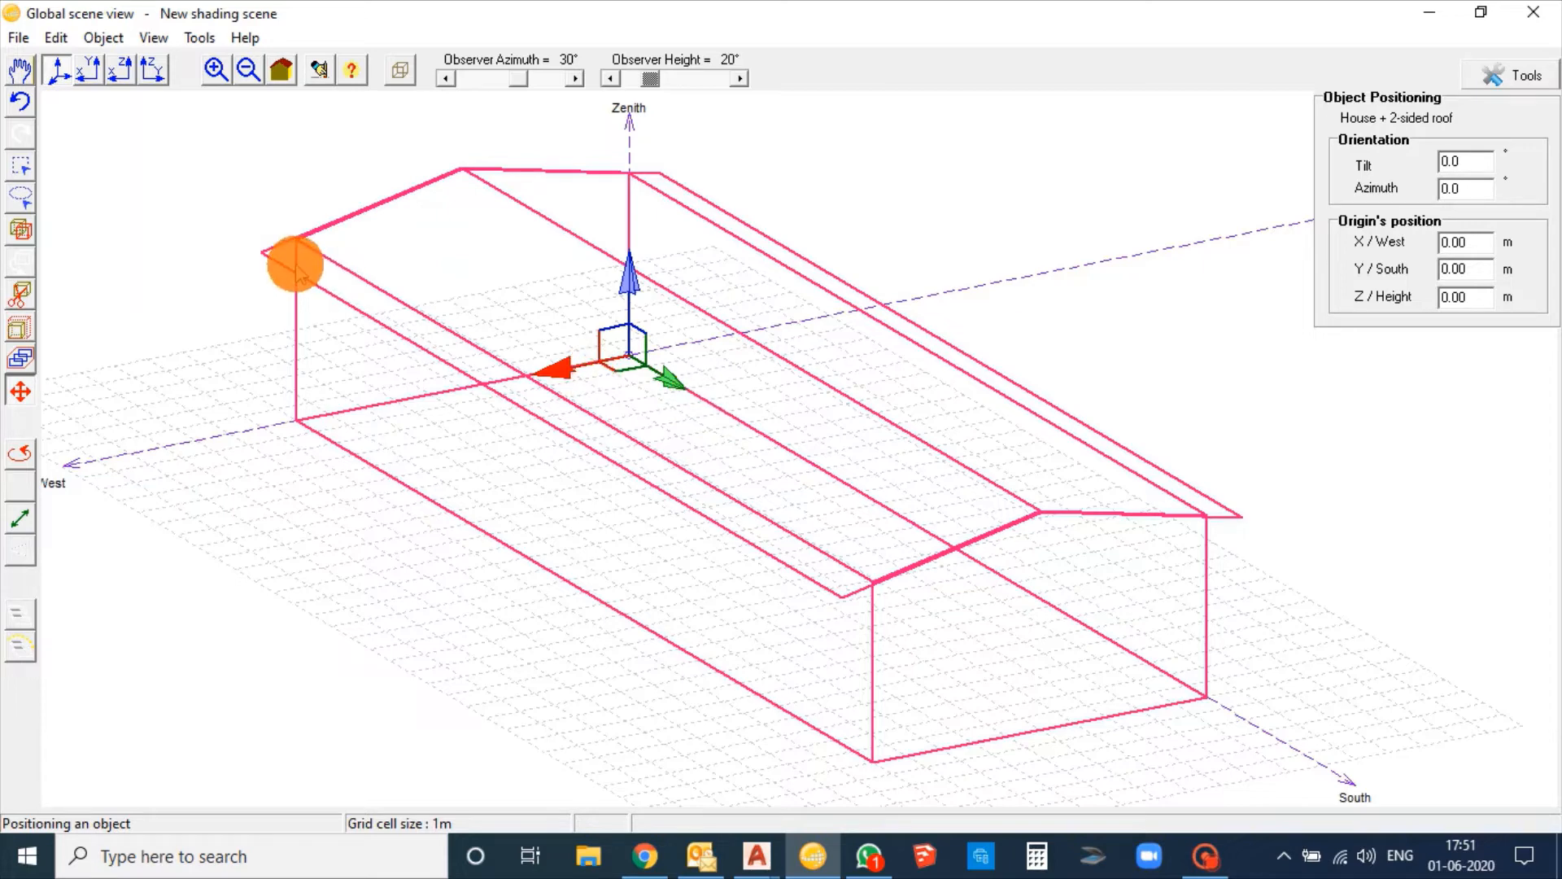
Create a new PV tables as sheds object and set its number of sheds to 1.
{"action": "left_click", "coordinate": [107, 38]}
{"action": "mouse_move", "coordinate": [130, 72]}
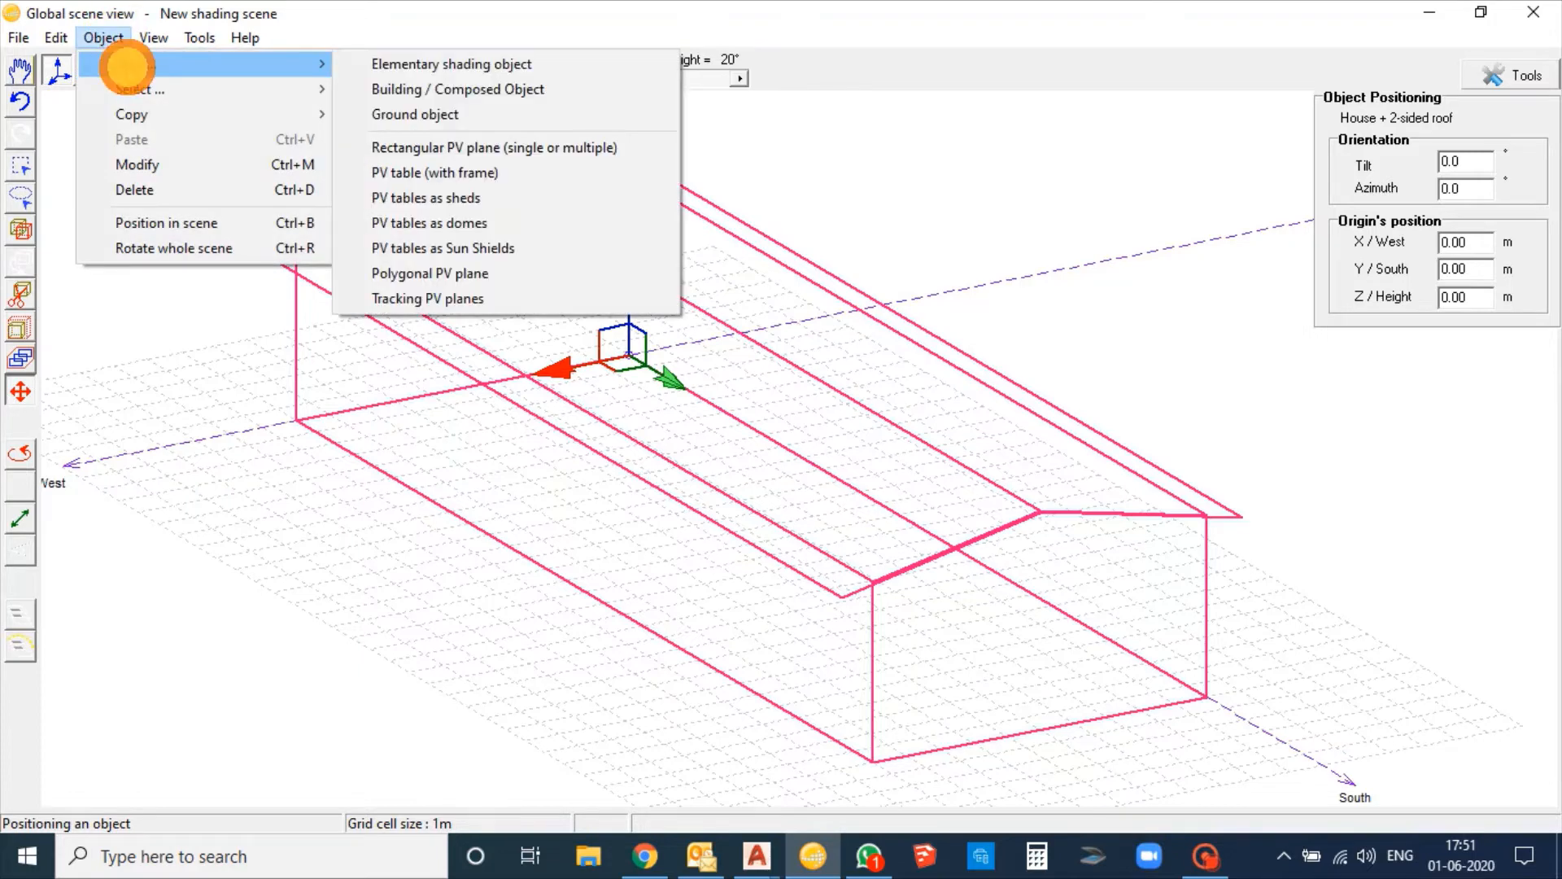
{"action": "left_click", "coordinate": [437, 204]}
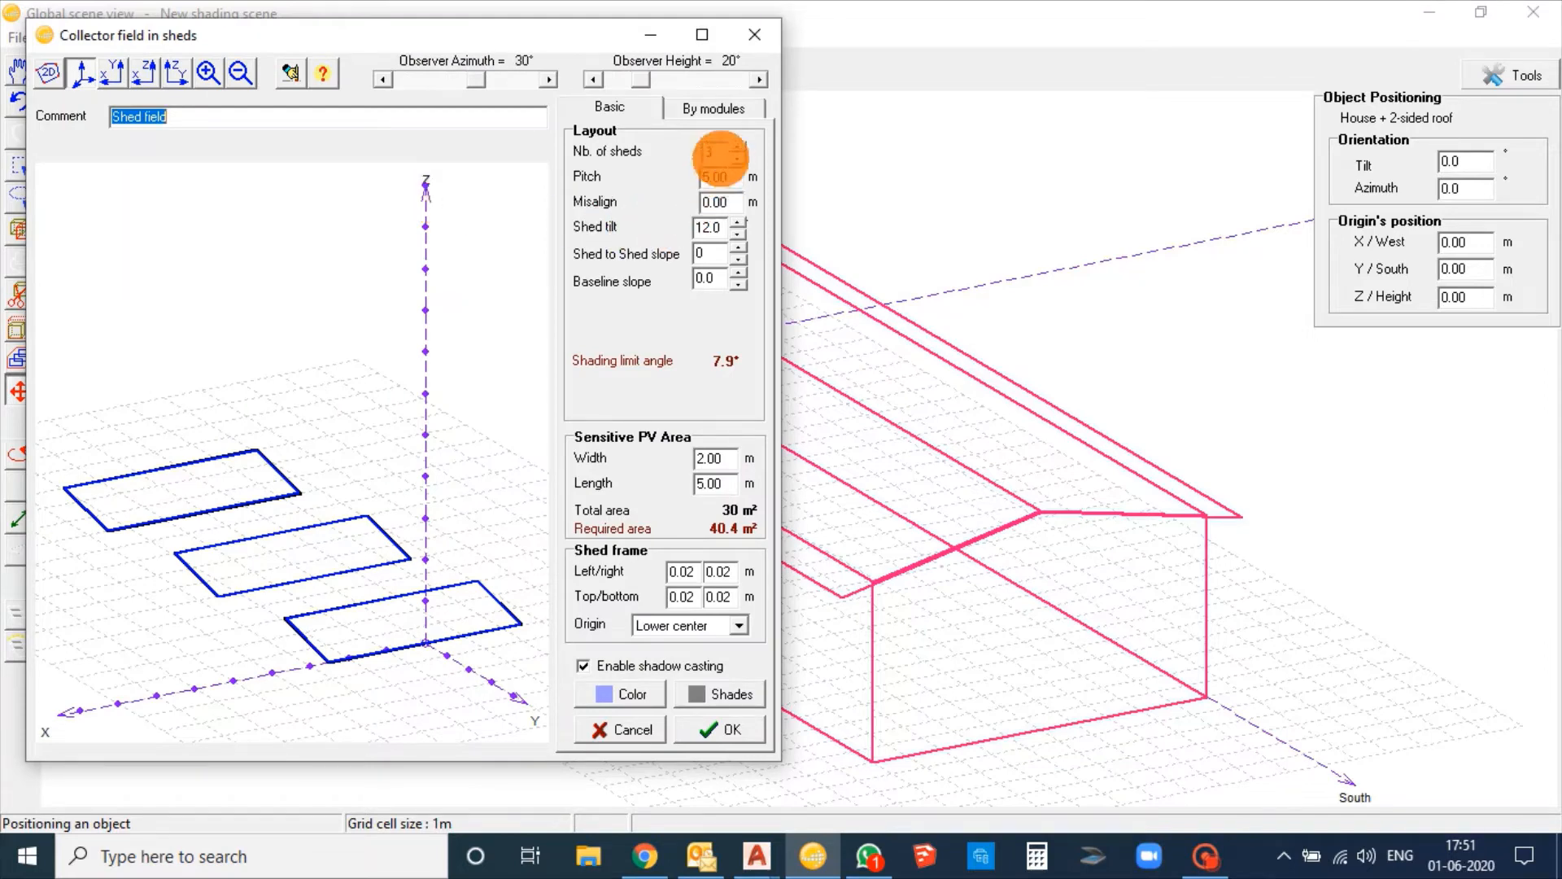
{"action": "double_click", "coordinate": [715, 153]}
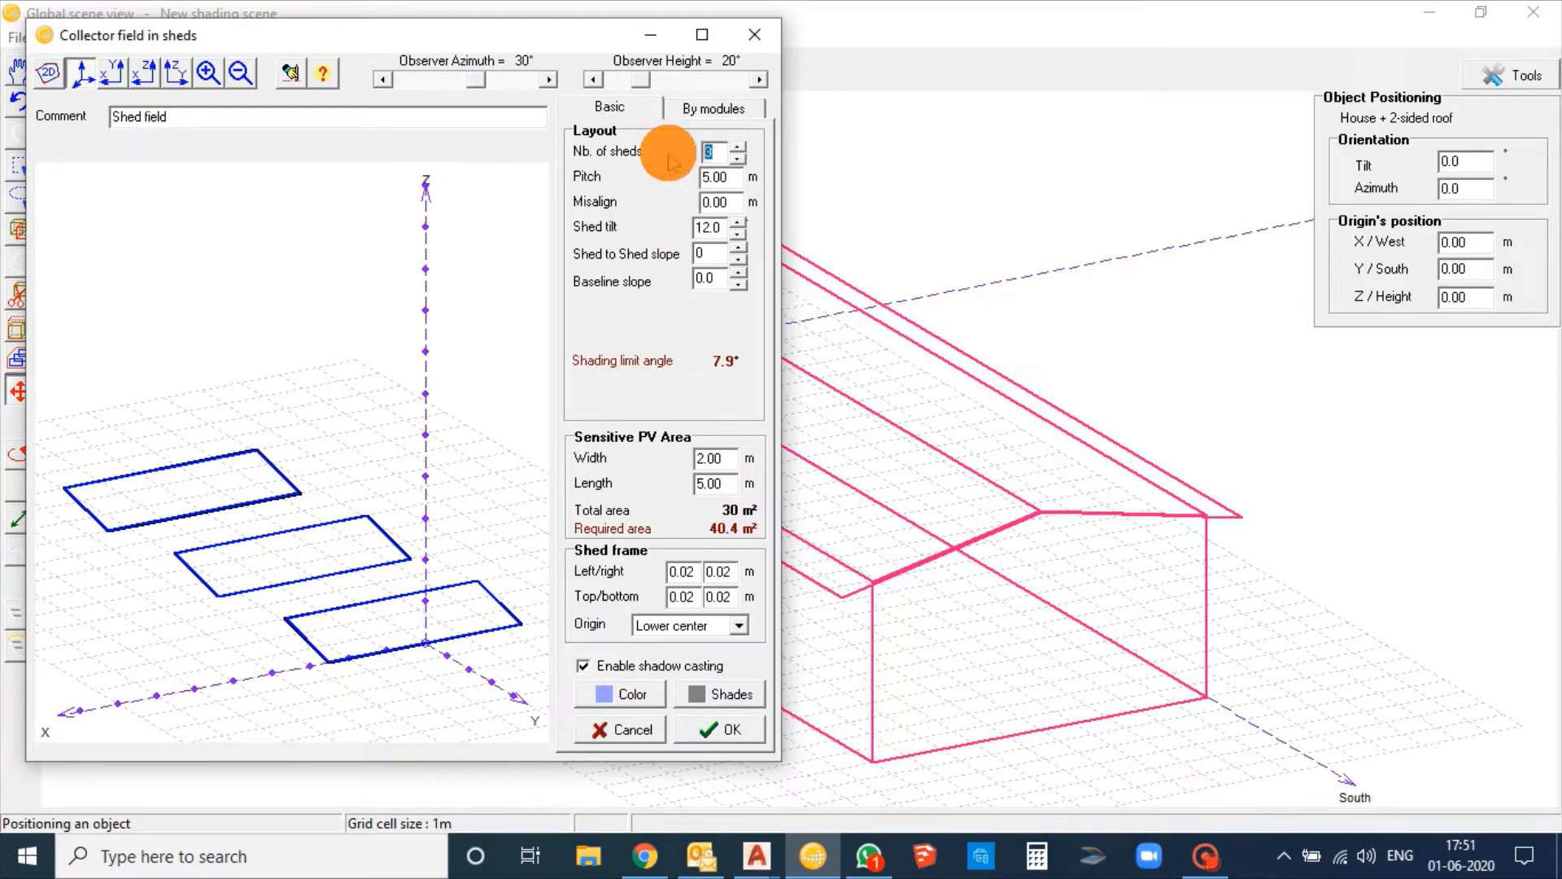
{"action": "type", "text": "1"}
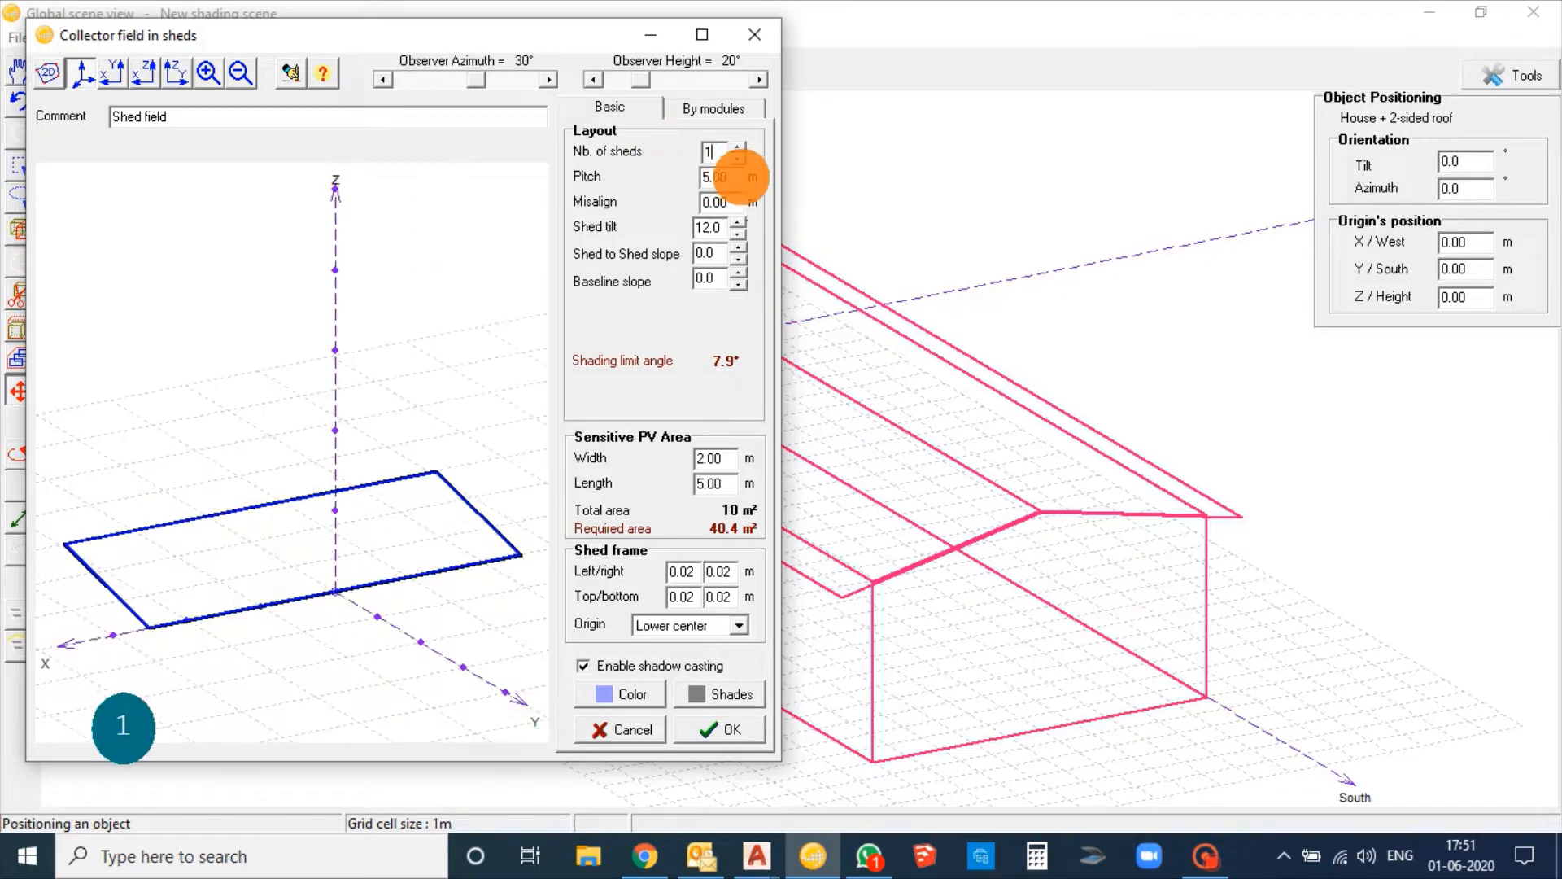
{"action": "left_click", "coordinate": [735, 176]}
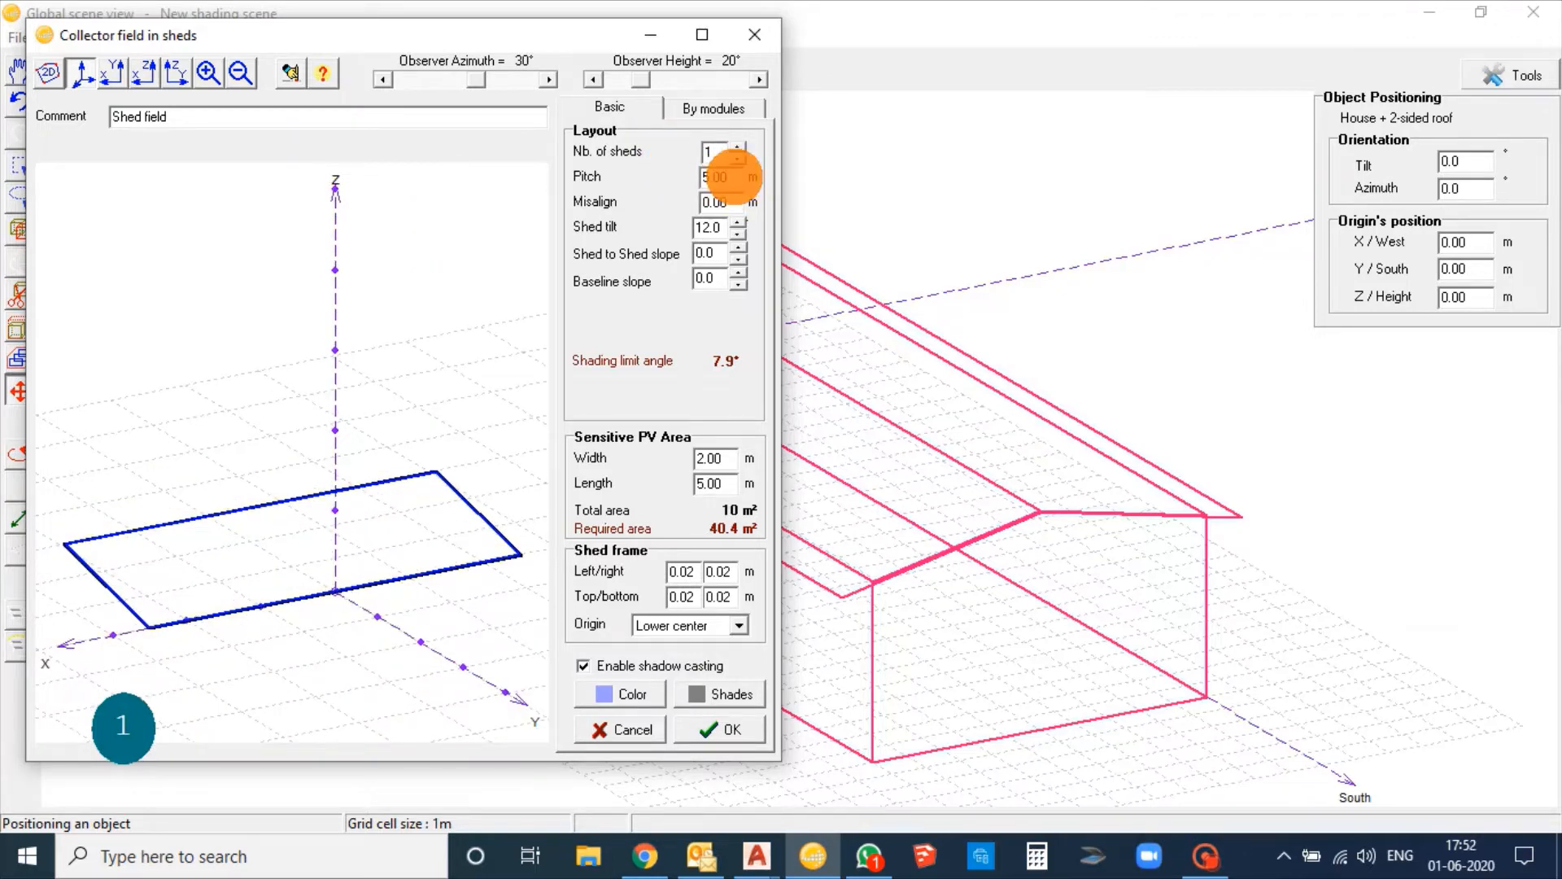
{"action": "left_click", "coordinate": [722, 229]}
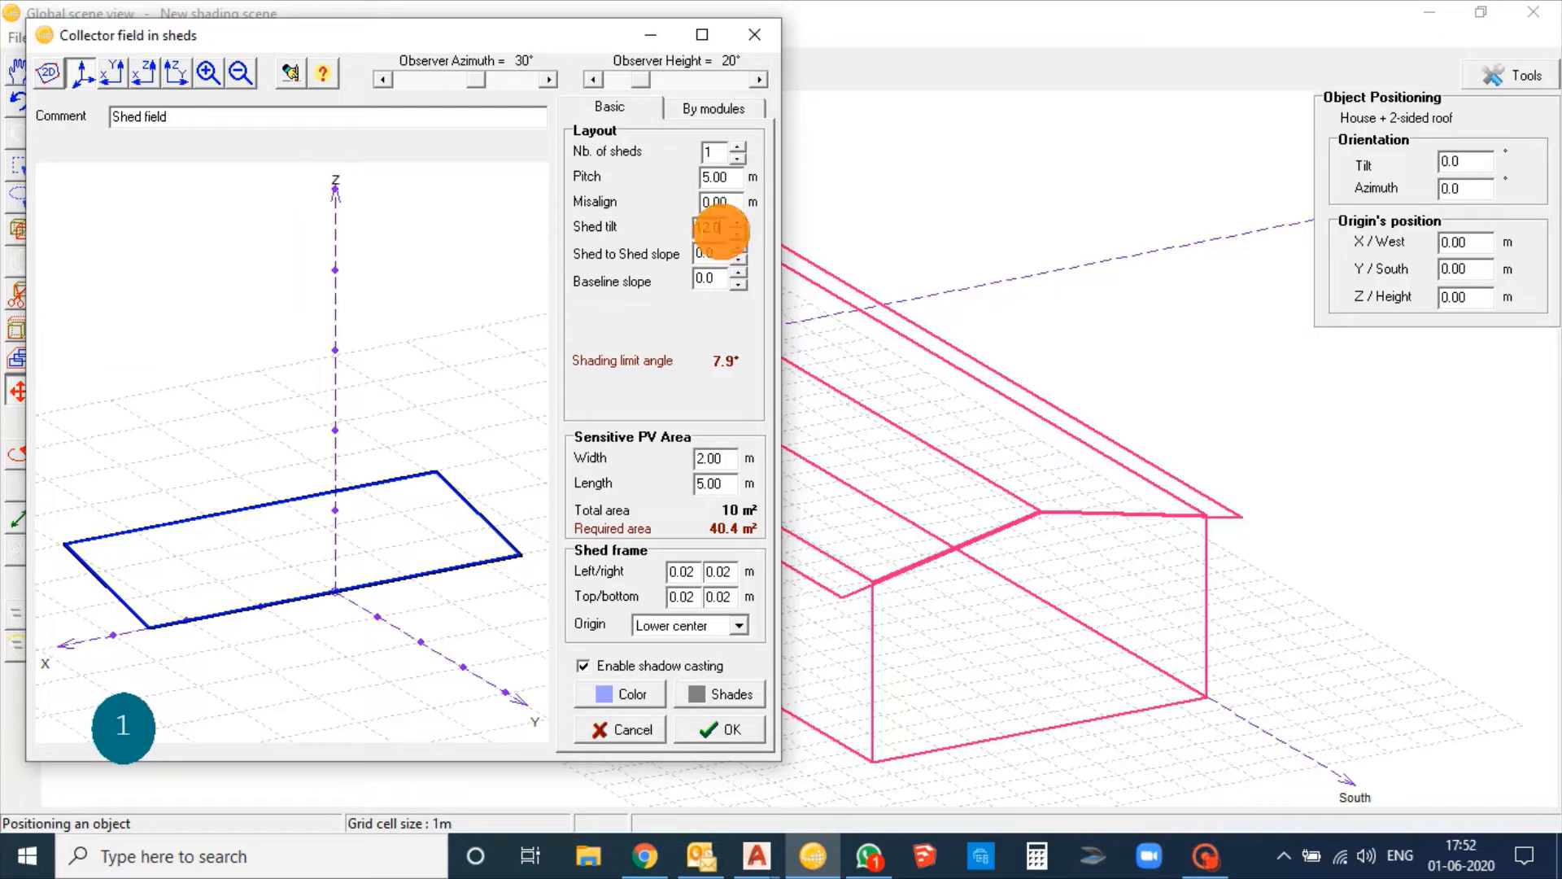
Define the shed by modules in landscape orientation, with 10 modules in X and 2 modules in Y.
{"action": "left_click", "coordinate": [713, 110]}
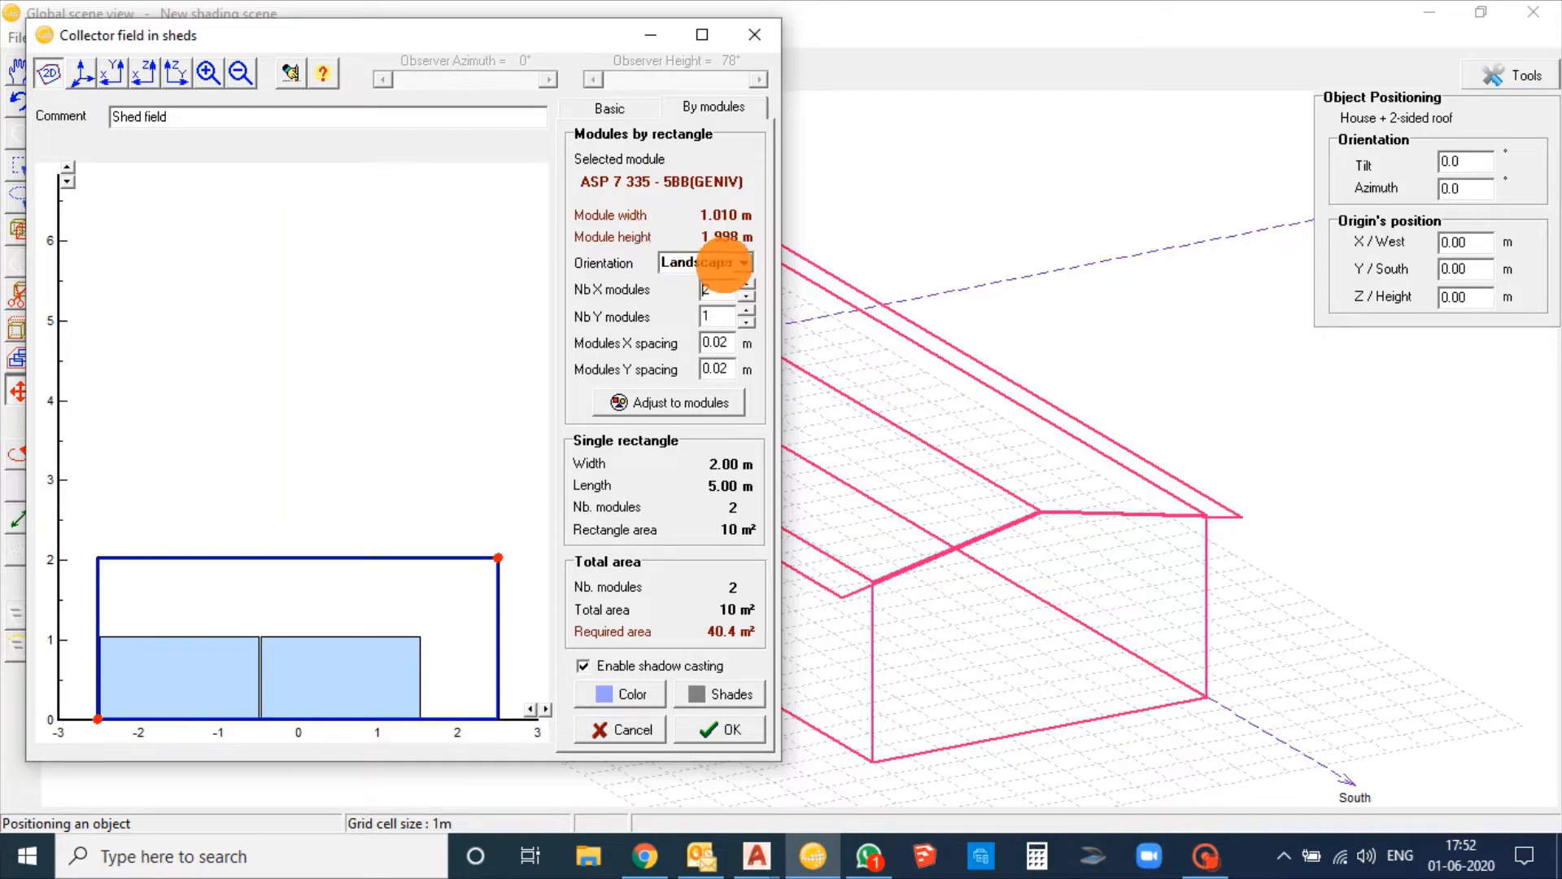
{"action": "left_click", "coordinate": [744, 263]}
{"action": "left_click", "coordinate": [743, 275]}
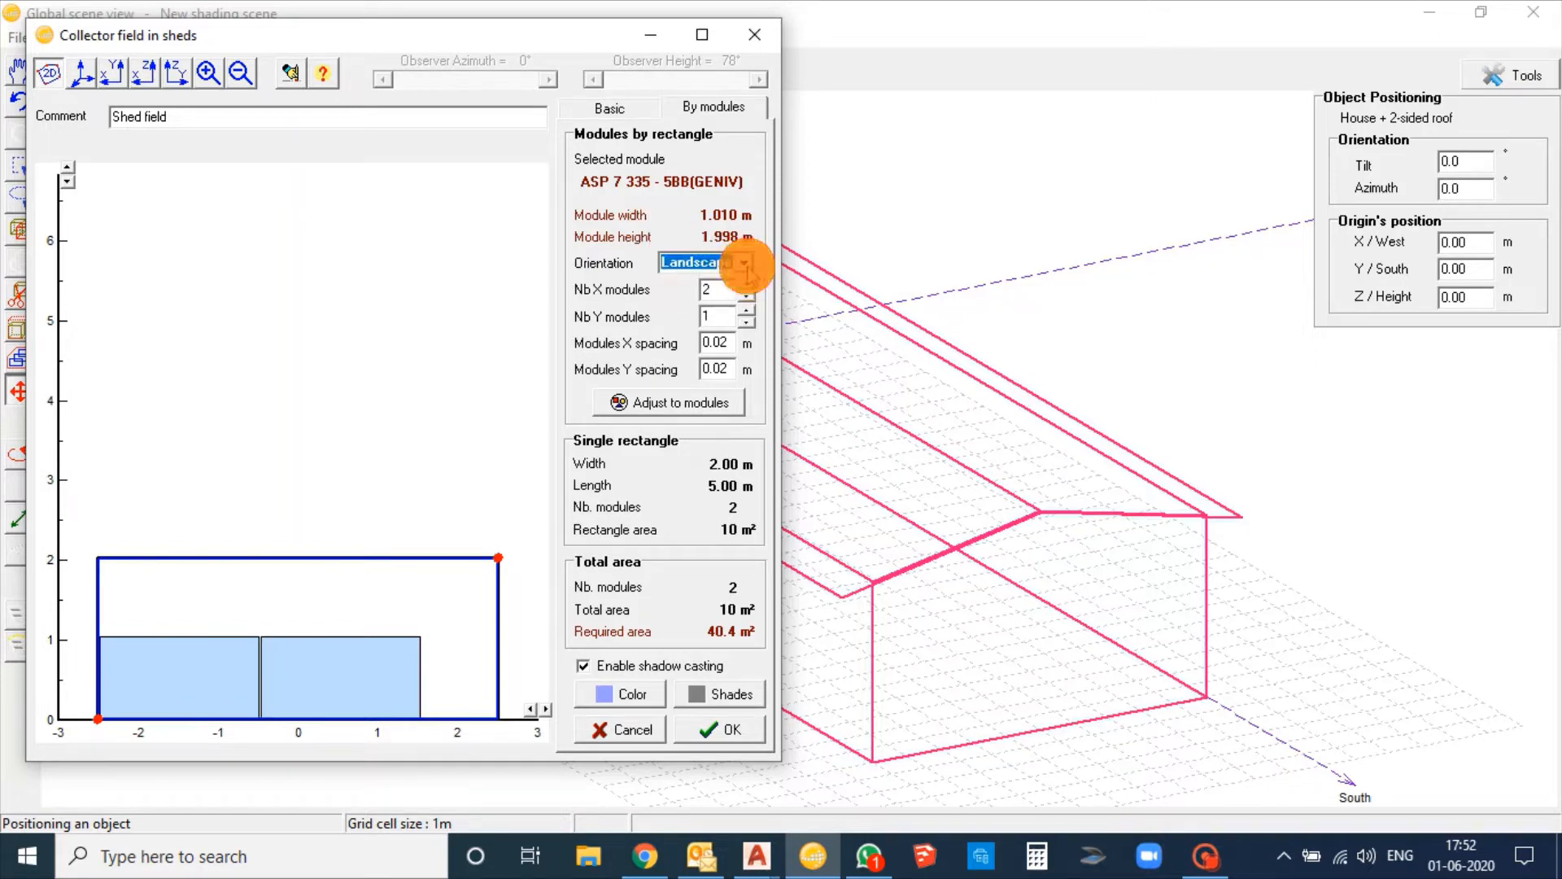
{"action": "left_click", "coordinate": [721, 290]}
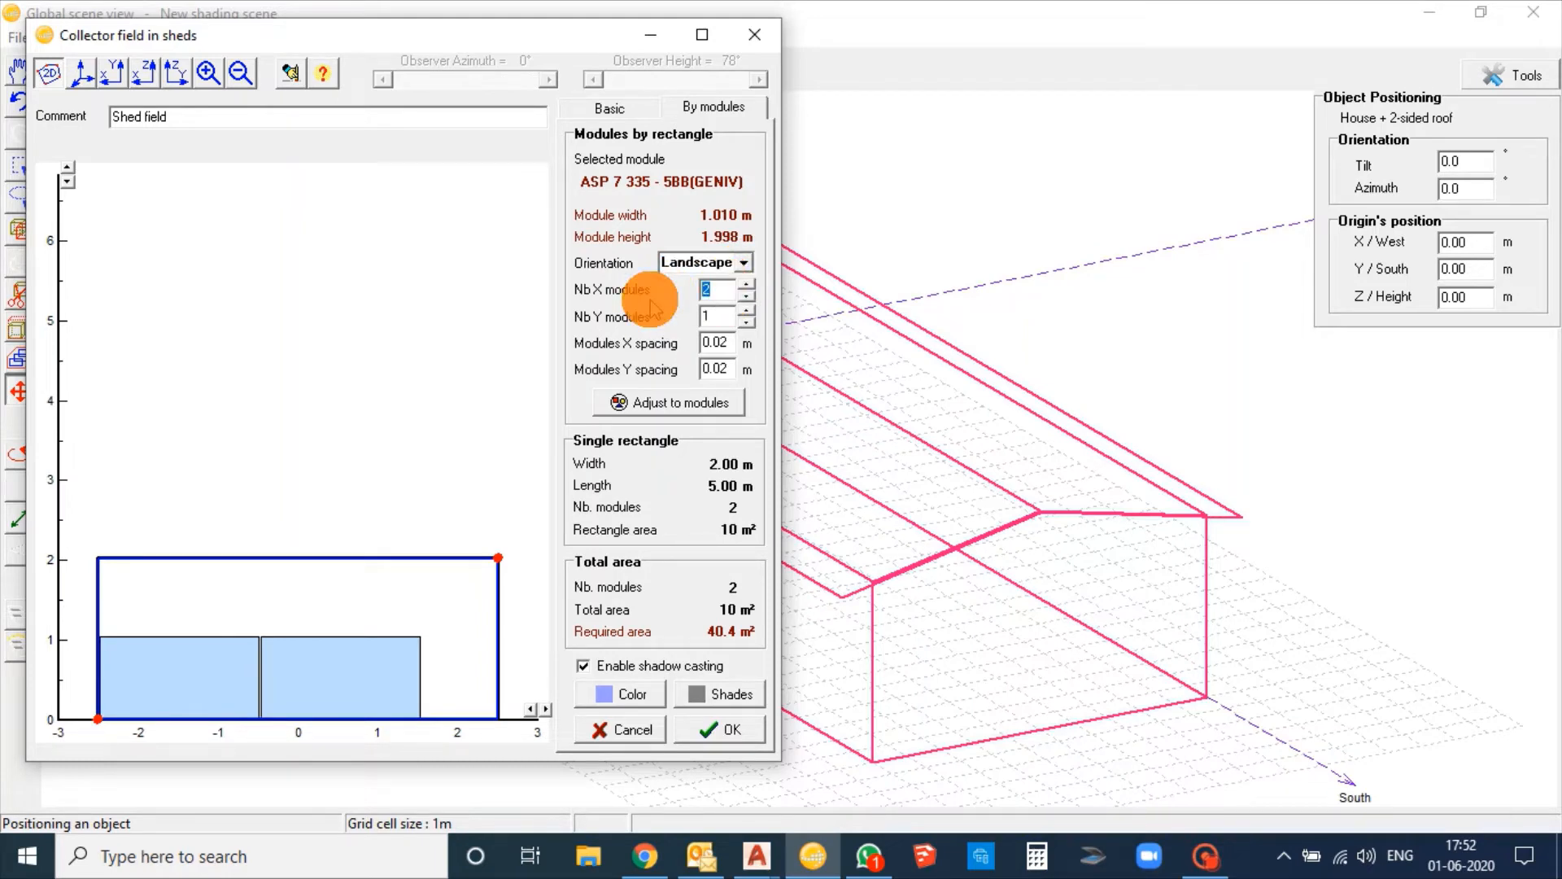
{"action": "type", "text": "10"}
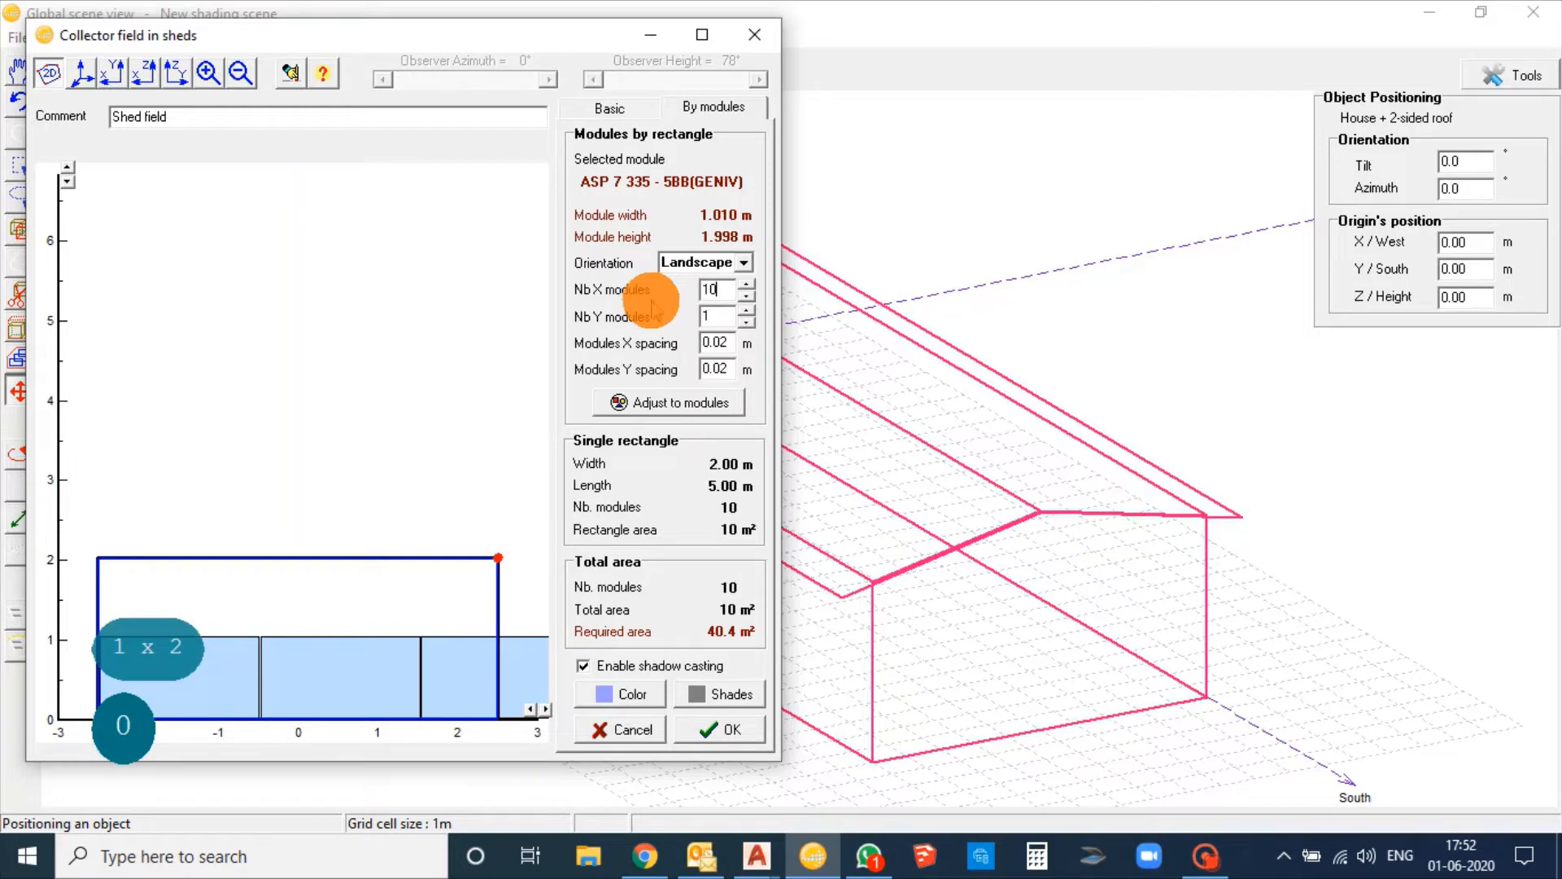
{"action": "left_click", "coordinate": [713, 314]}
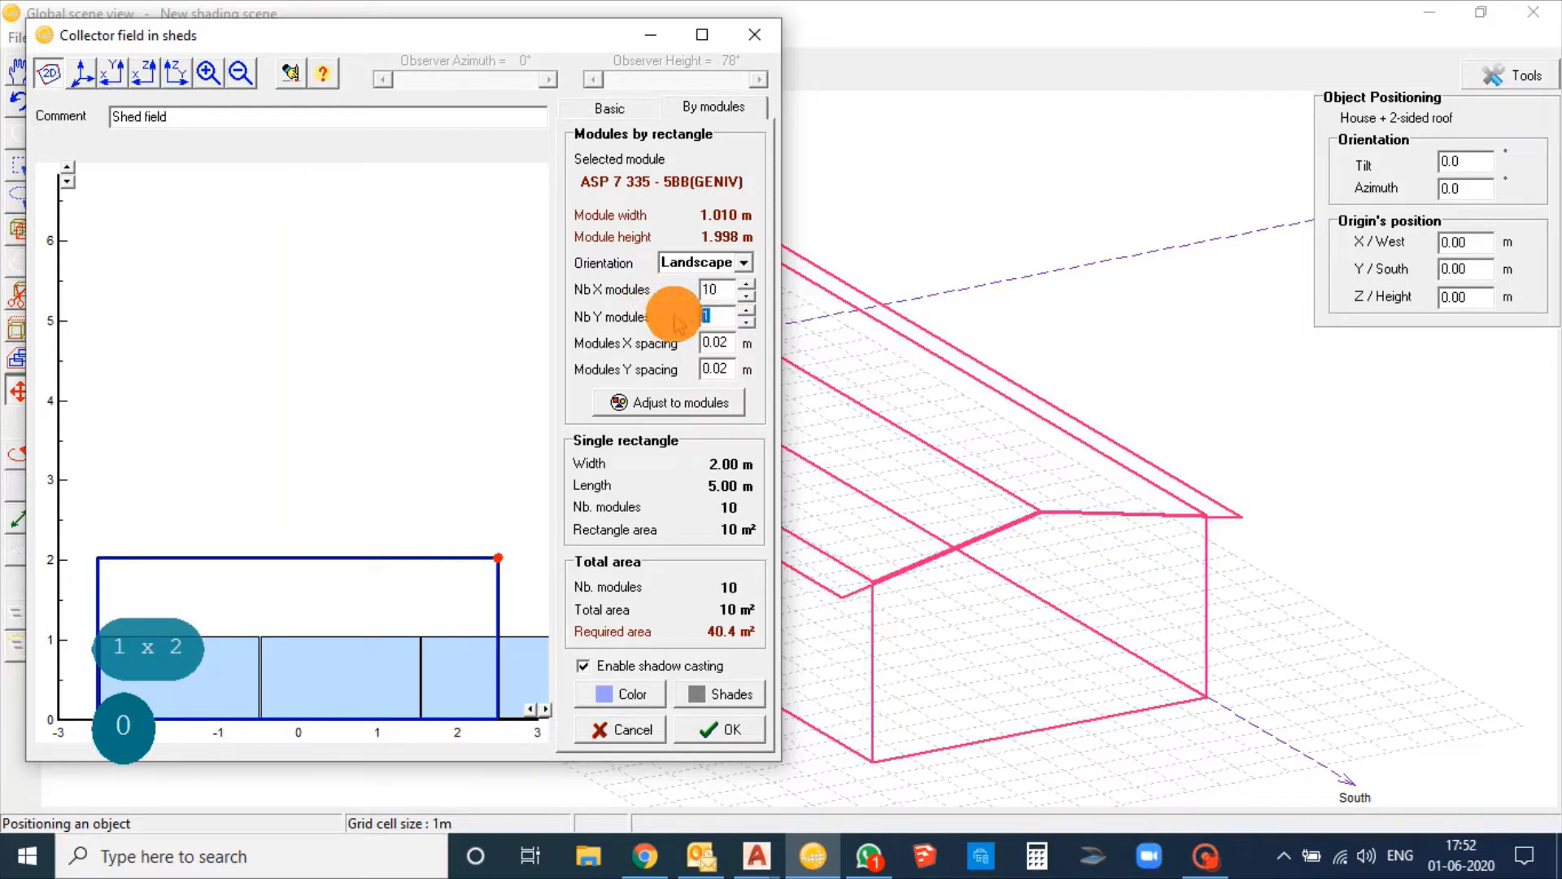
{"action": "type", "text": "2"}
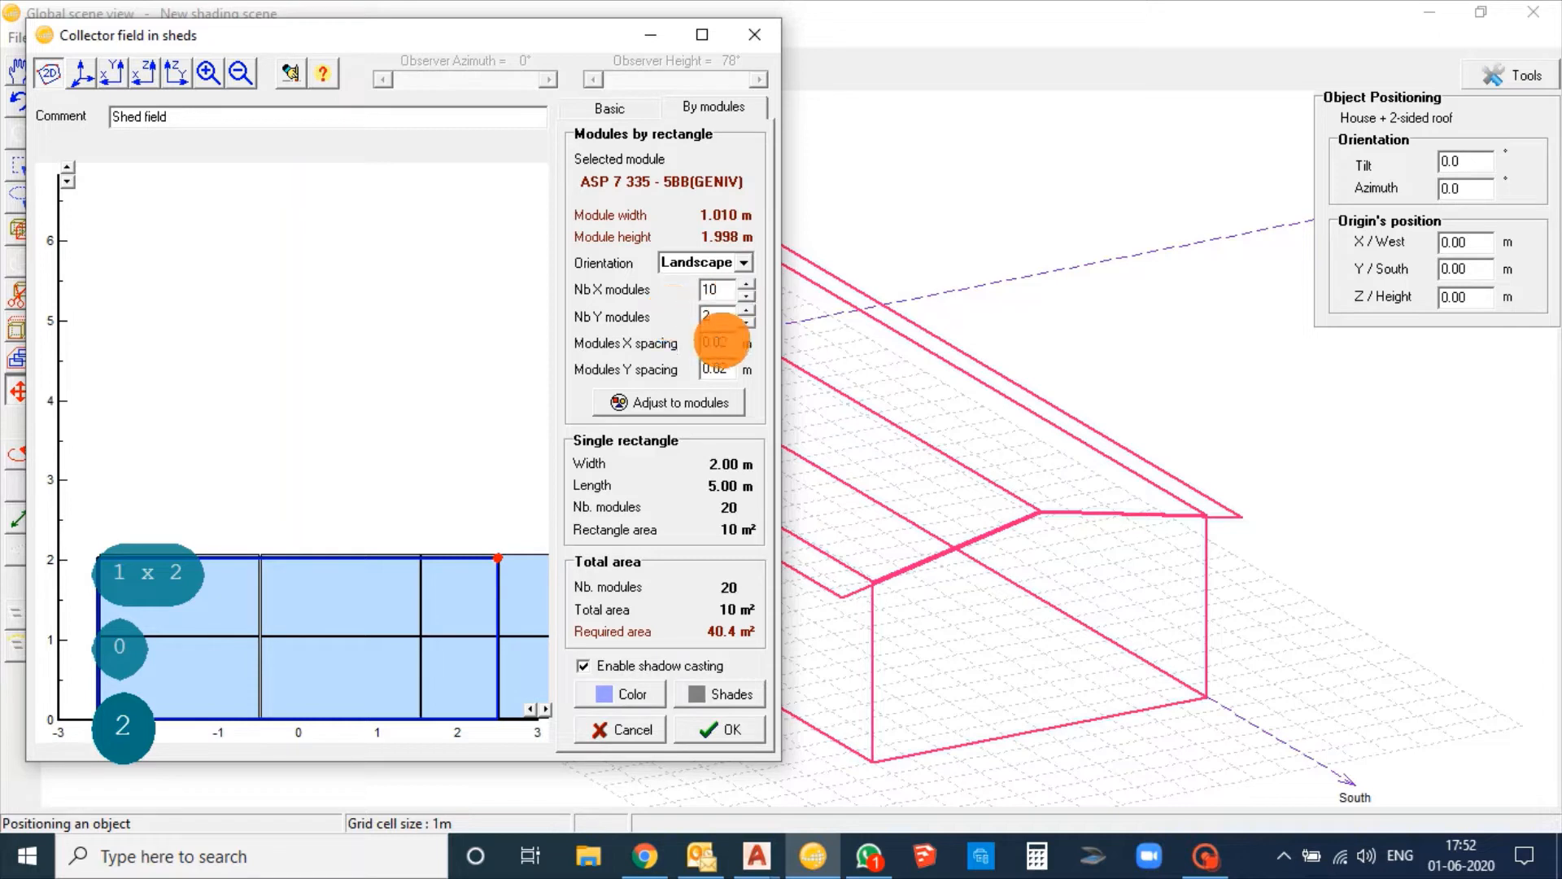
Adjust the shed's dimensions to the module layout and place the field in the scene.
{"action": "left_click", "coordinate": [716, 403]}
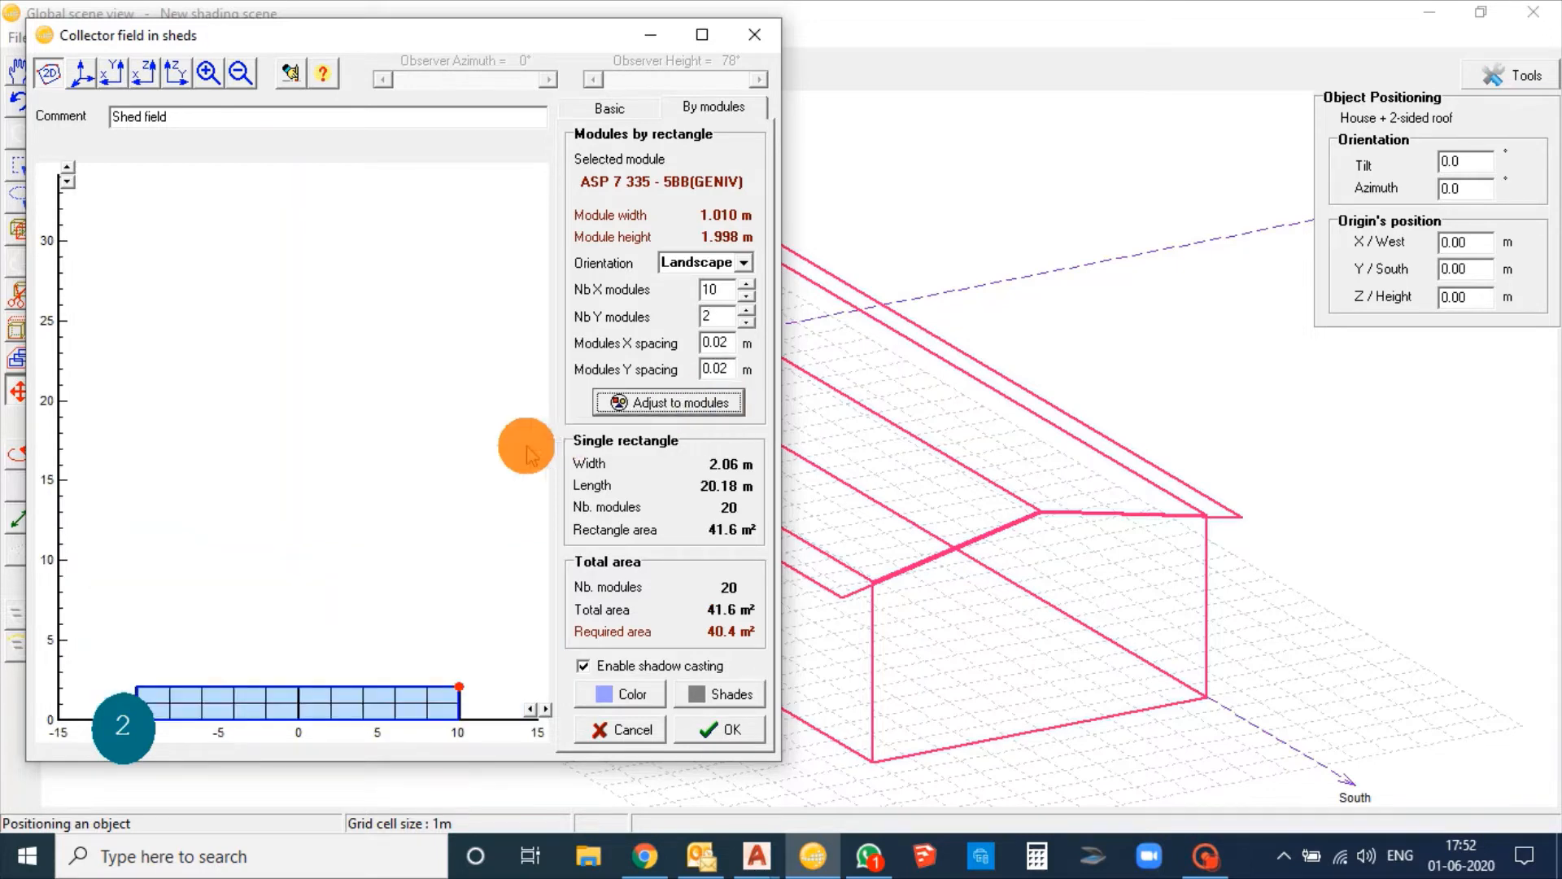
{"action": "left_click", "coordinate": [713, 730]}
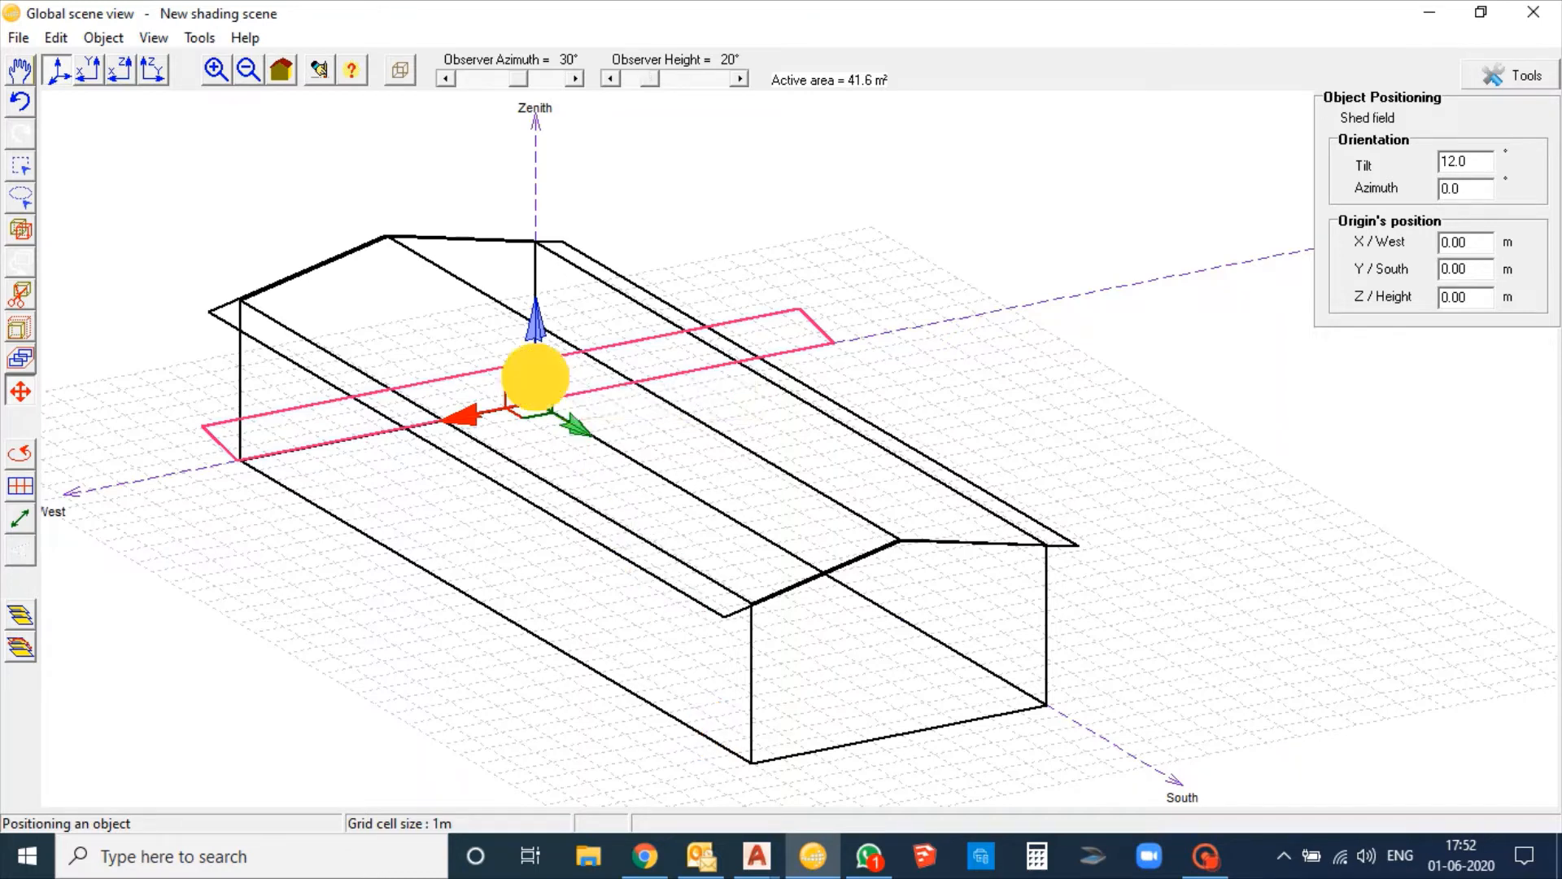
In plan view, shift the house about 0.11 m west and move the shed field to about X 5.90 m and Y 10.36 m.
{"action": "left_click", "coordinate": [481, 268]}
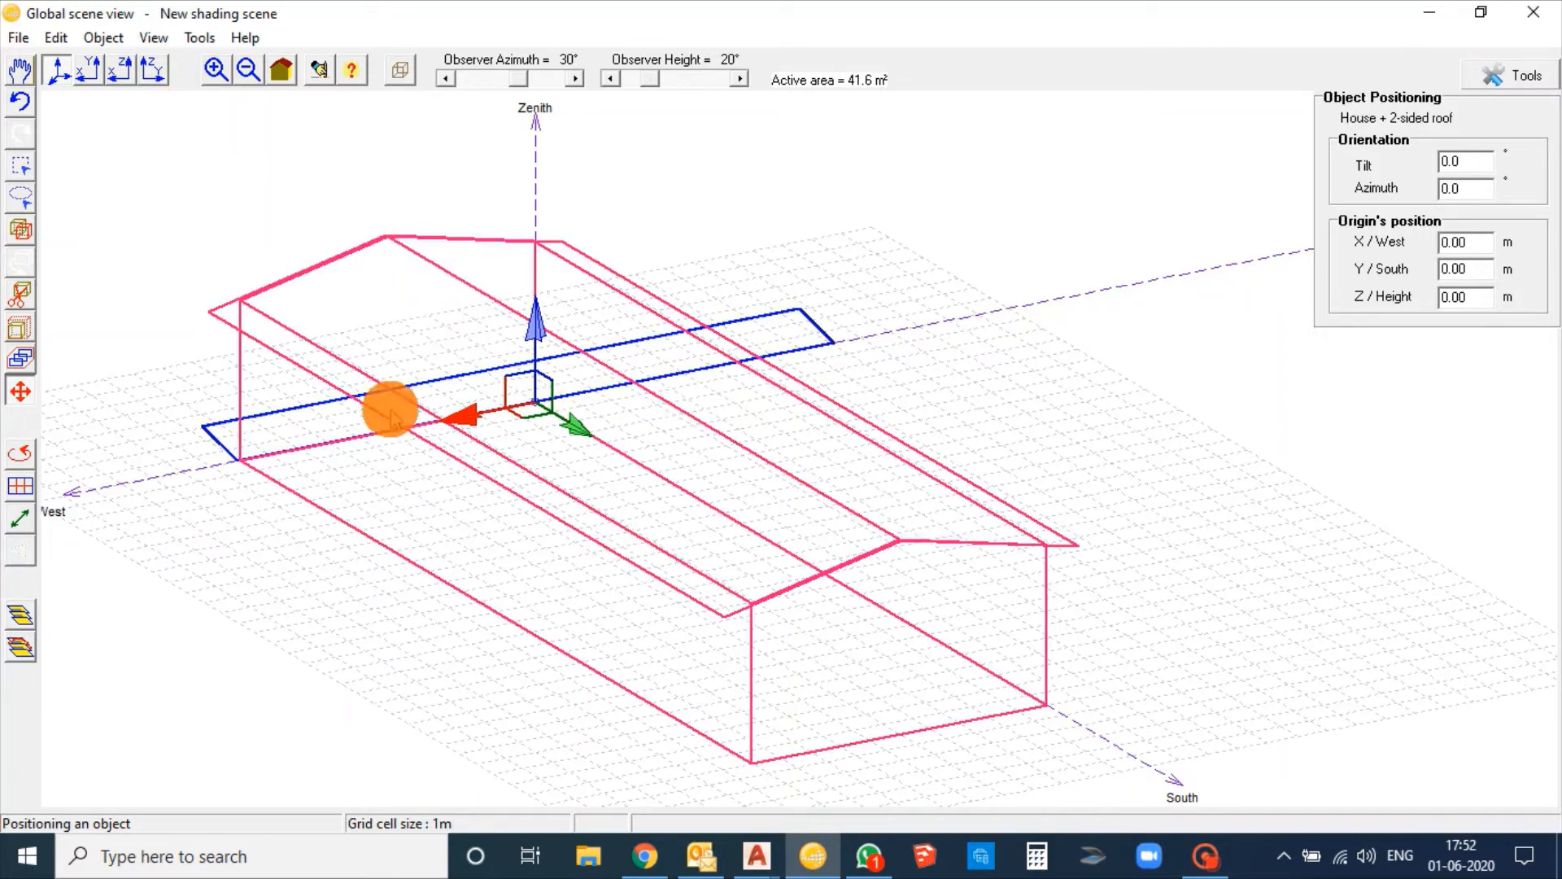
{"action": "left_click", "coordinate": [90, 71]}
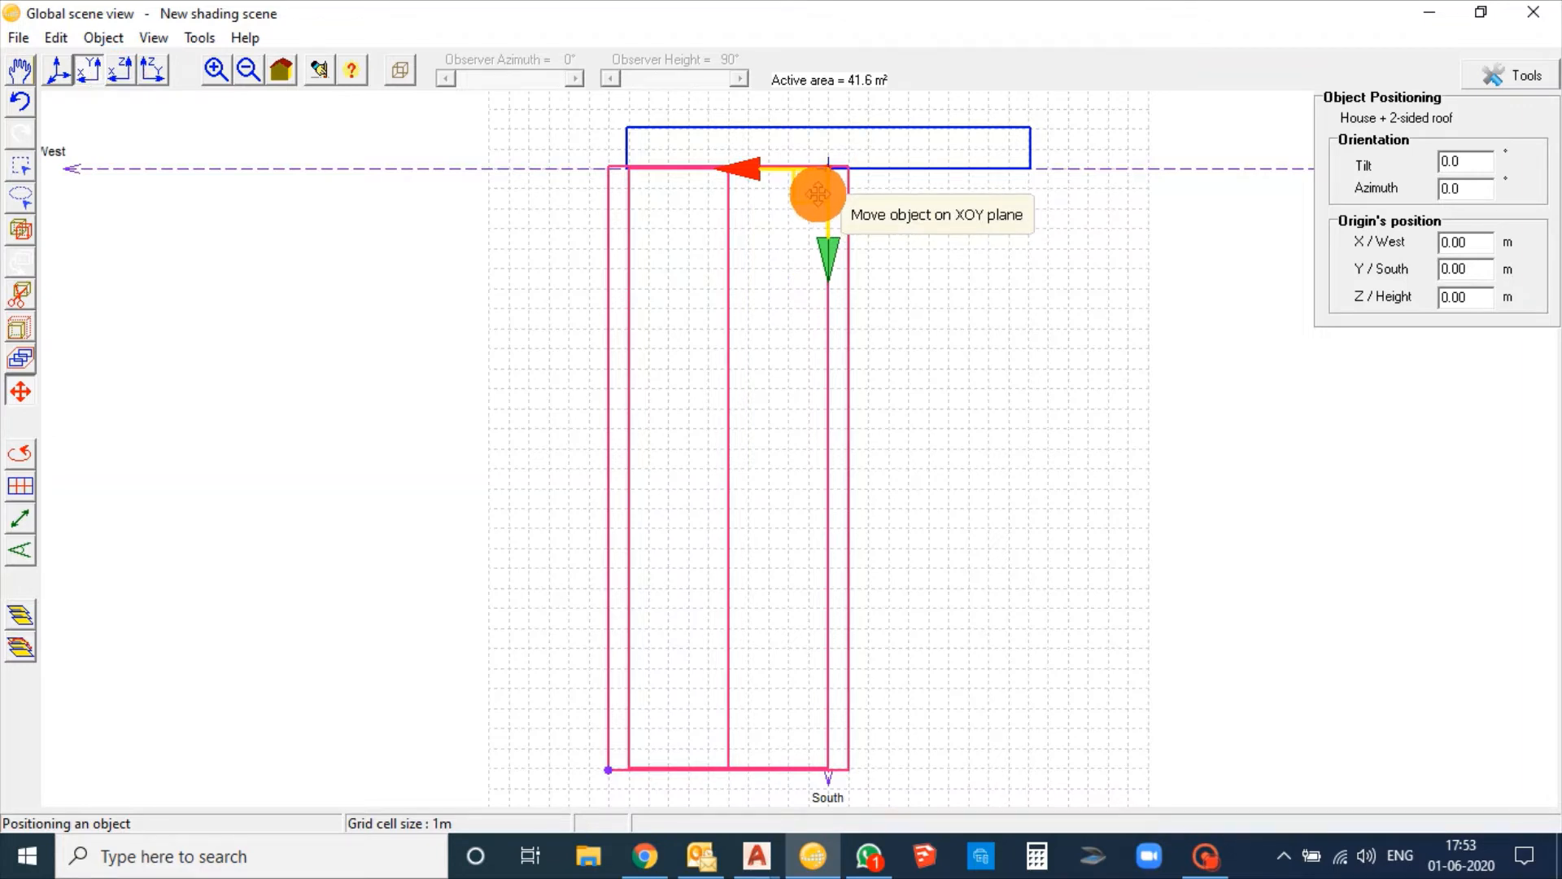
{"action": "mouse_move", "coordinate": [818, 194]}
{"action": "left_mouse_down"}
{"action": "mouse_move", "coordinate": [673, 447]}
{"action": "mouse_move", "coordinate": [830, 189]}
{"action": "mouse_move", "coordinate": [817, 195]}
{"action": "left_mouse_up"}
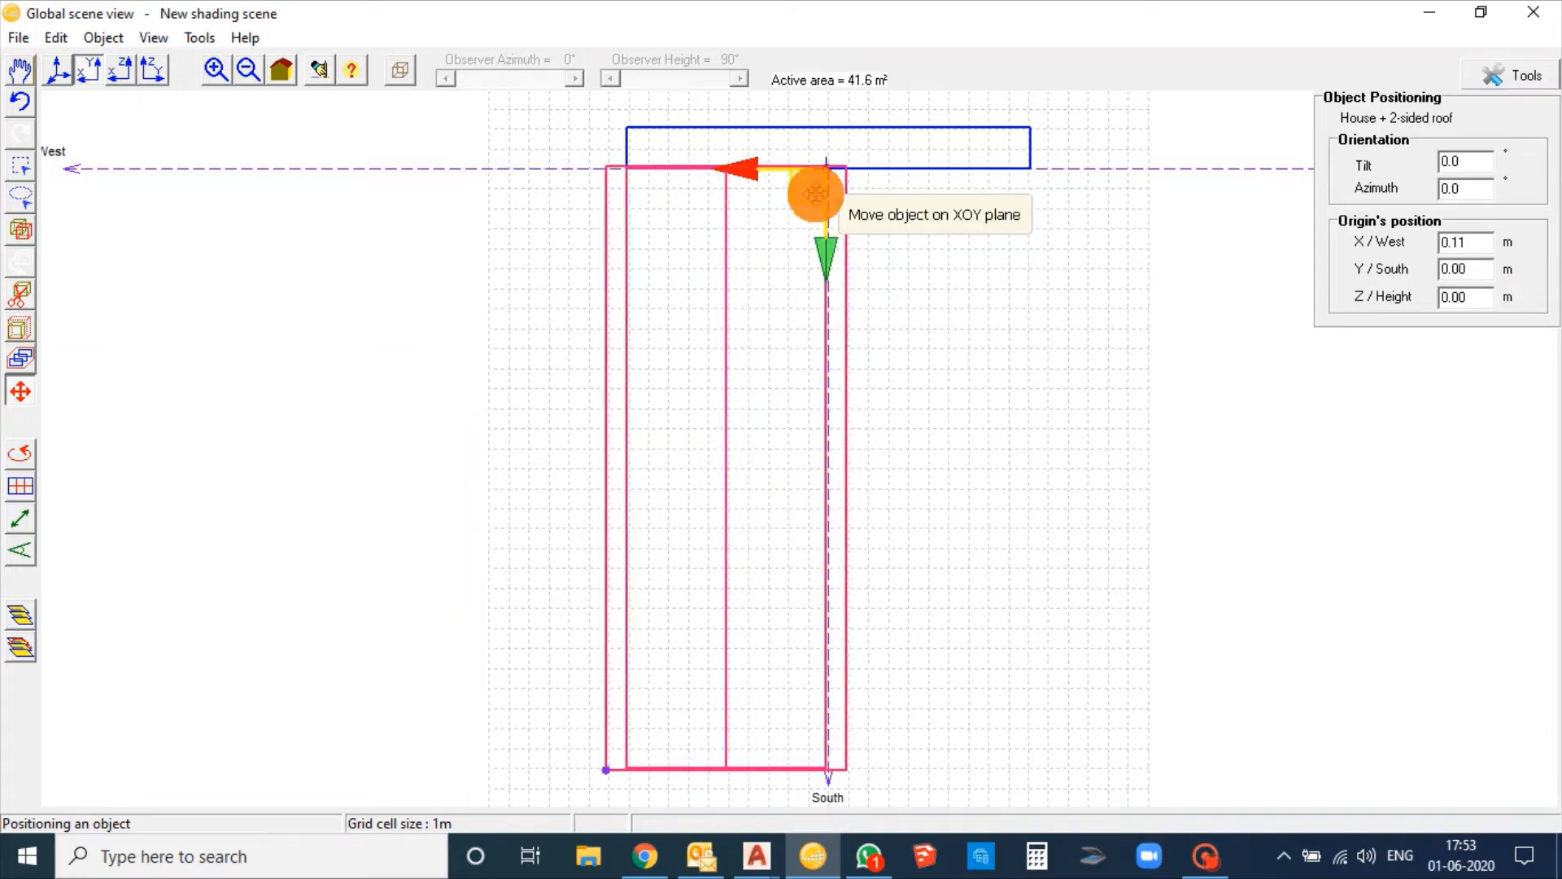
{"action": "left_click", "coordinate": [937, 173]}
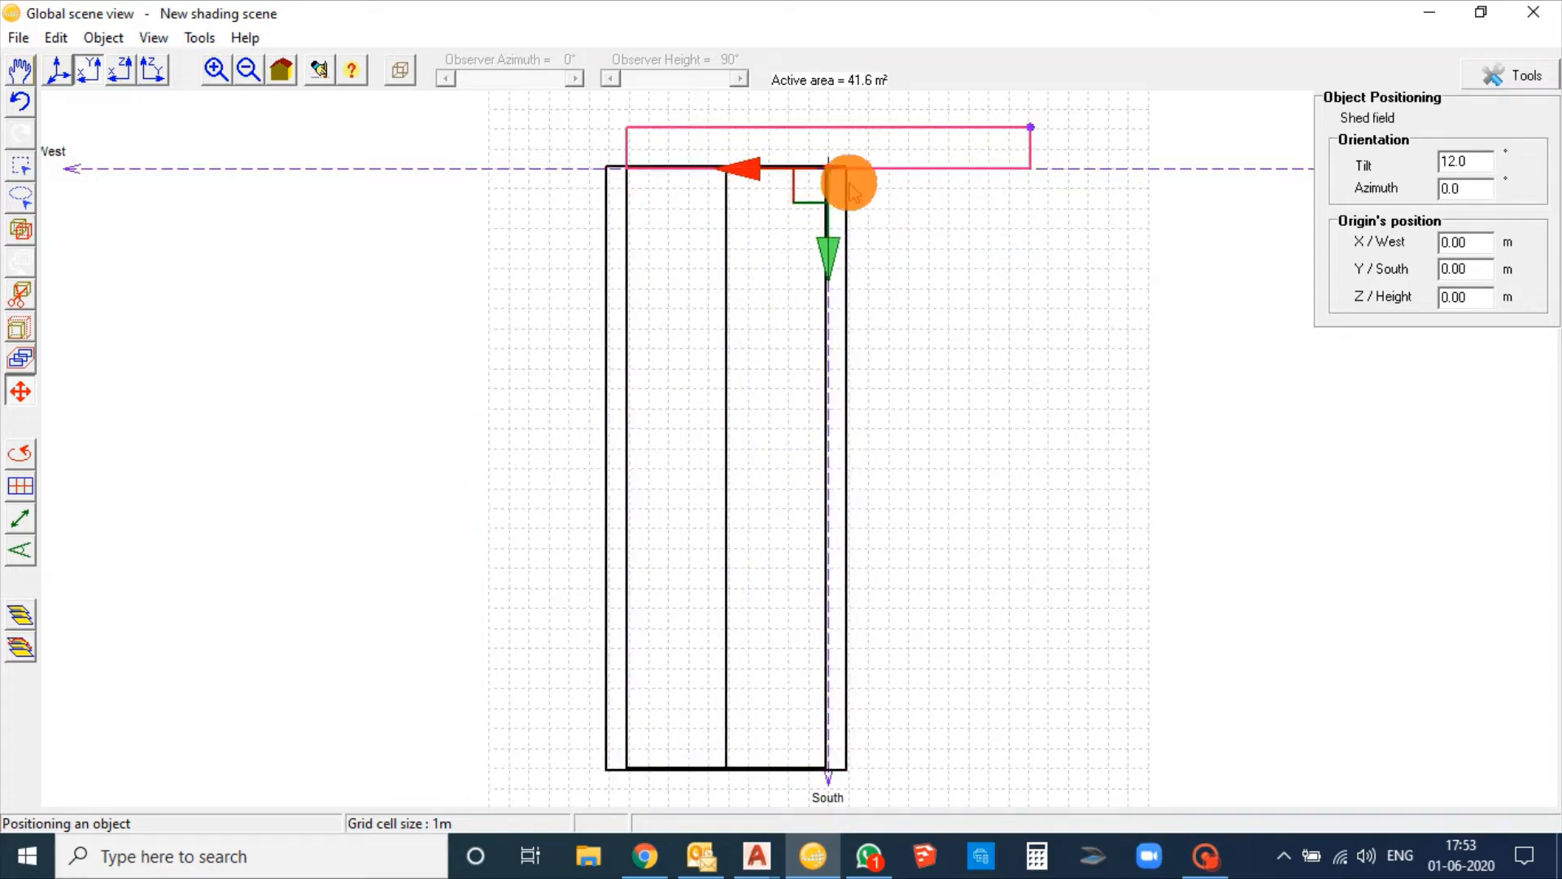
{"action": "left_click_drag", "start_coordinate": [815, 182], "coordinate": [697, 389]}
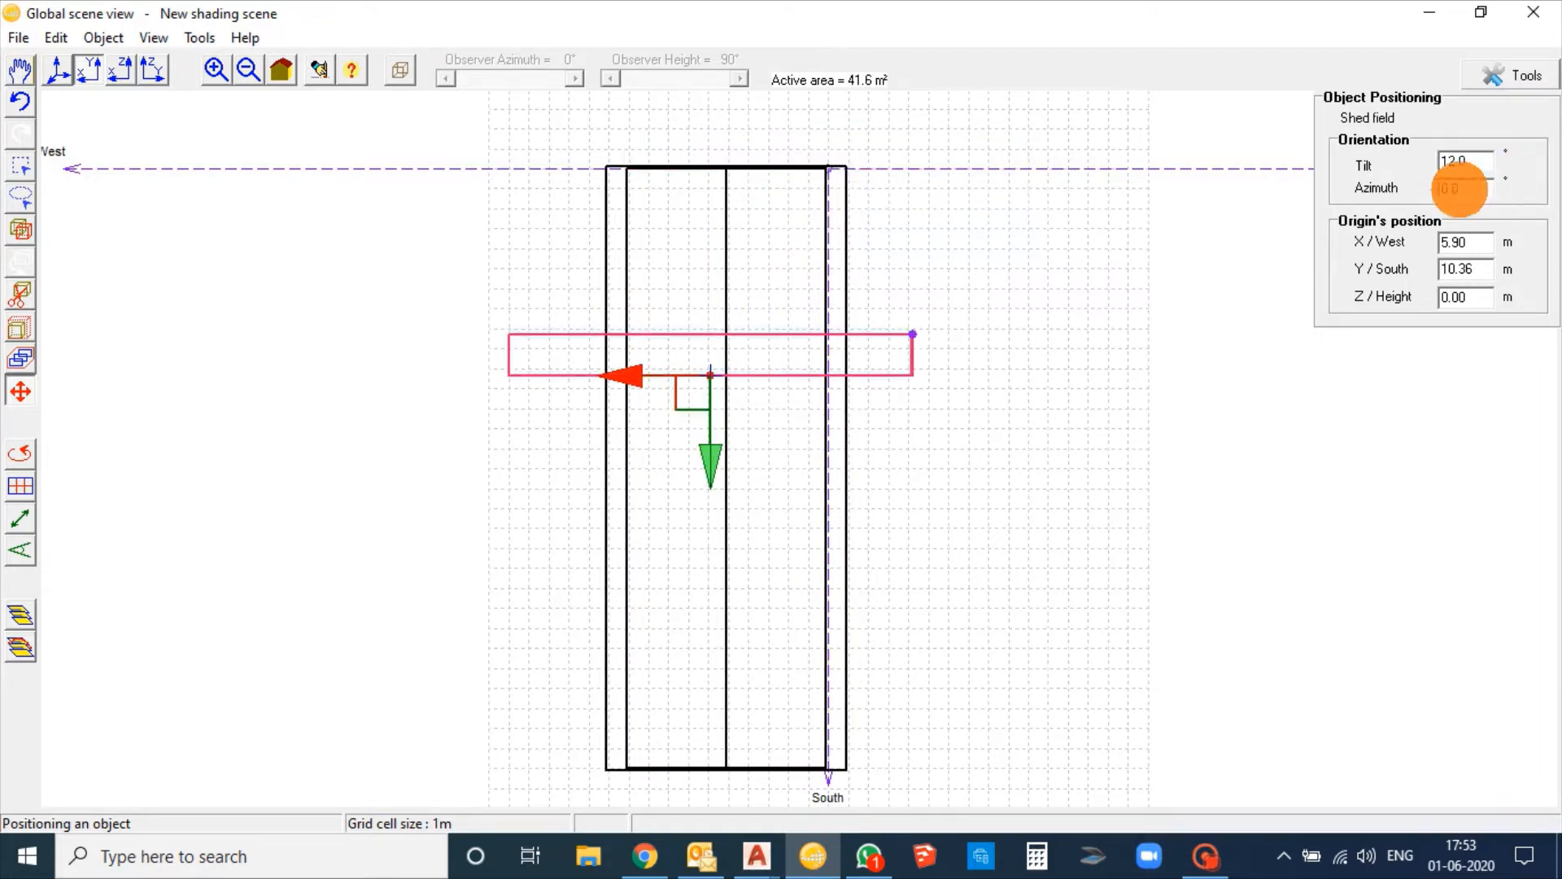
Set the shed field's azimuth to 90° and its origin height to 6 m.
{"action": "left_click_drag", "start_coordinate": [1459, 189], "coordinate": [1372, 195]}
{"action": "type", "text": "90"}
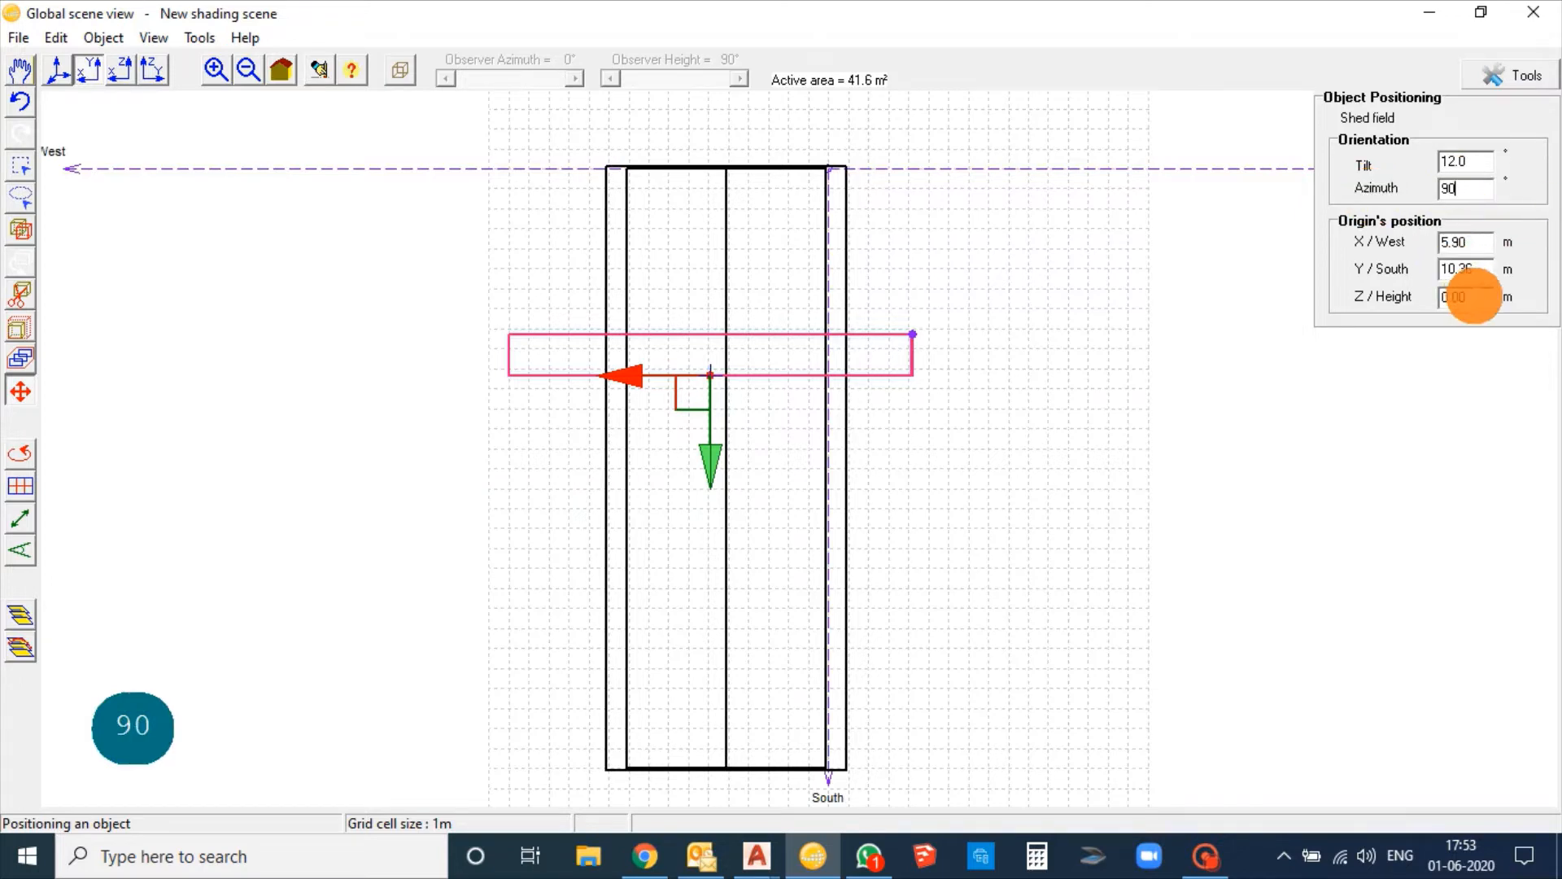
{"action": "left_click", "coordinate": [1475, 296]}
{"action": "left_click_drag", "start_coordinate": [1474, 296], "coordinate": [1410, 314]}
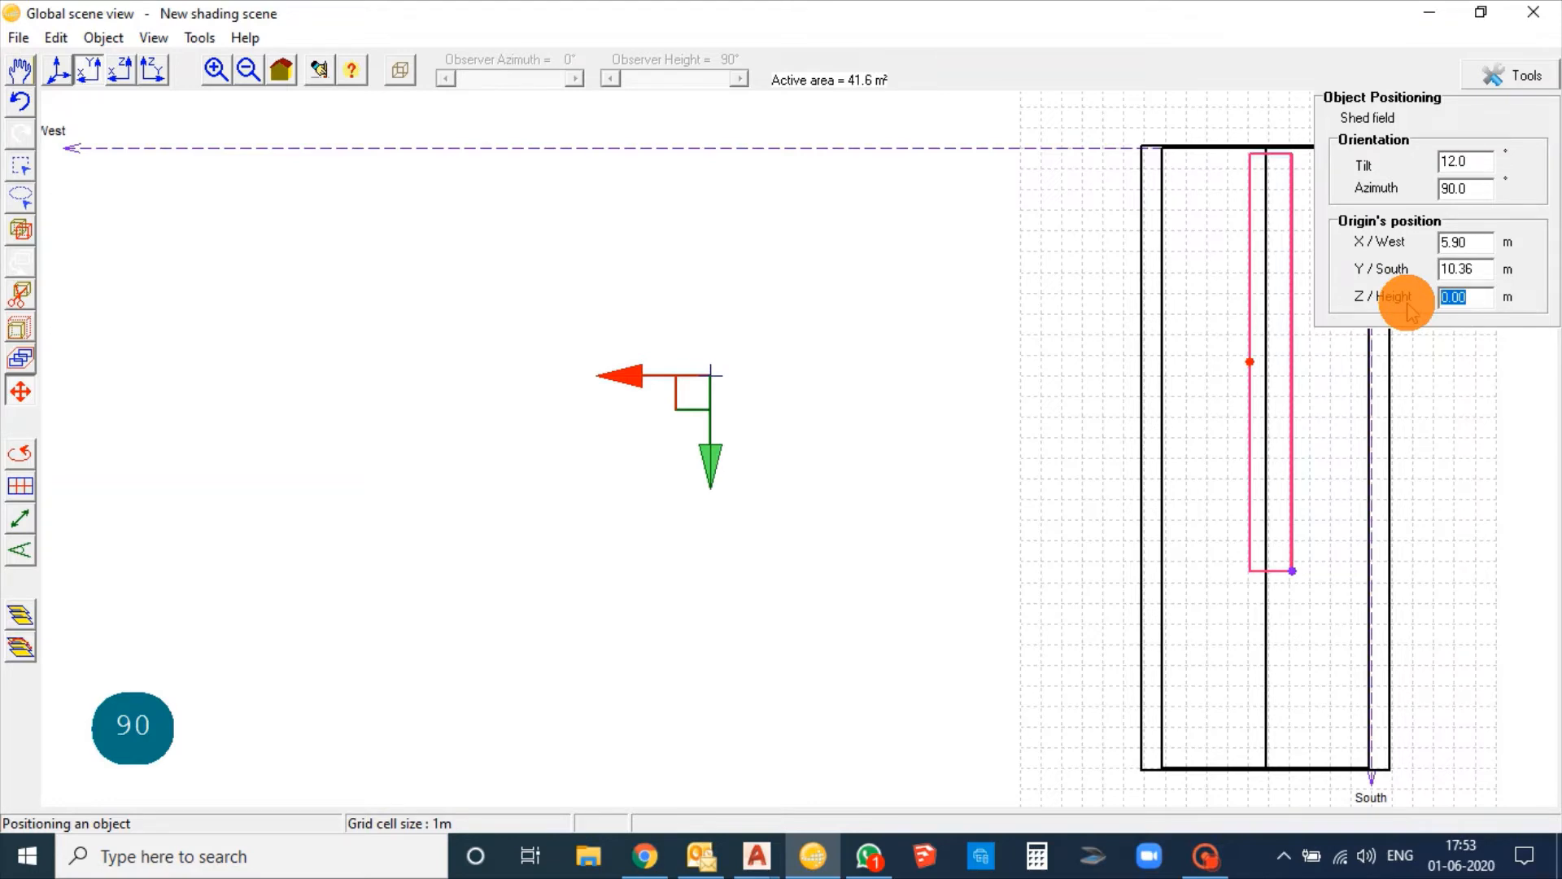
{"action": "type", "text": "6"}
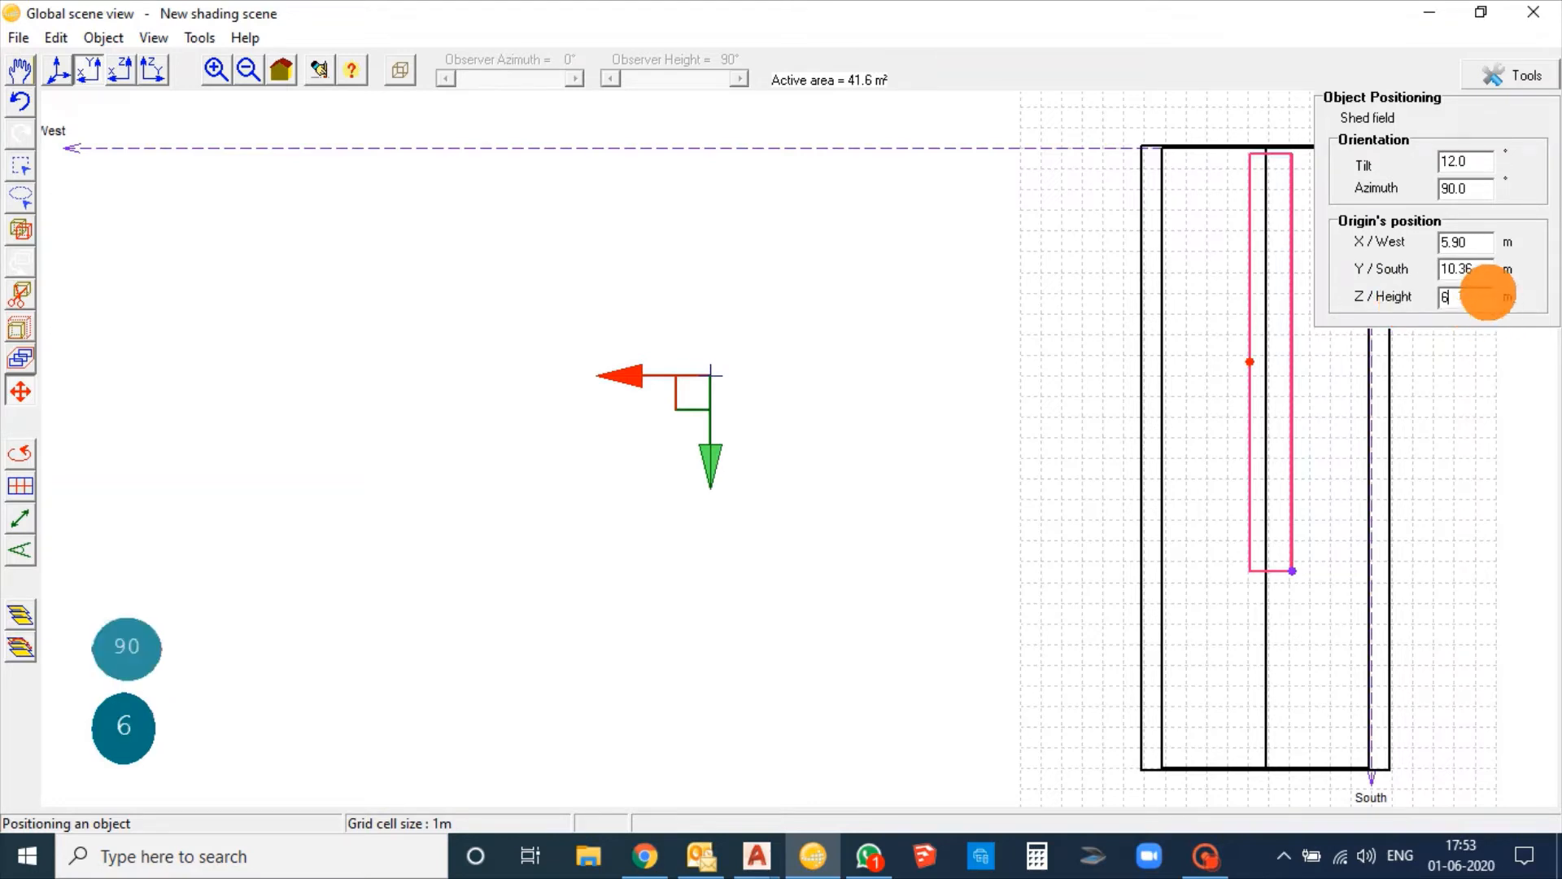
{"action": "left_click", "coordinate": [1481, 270]}
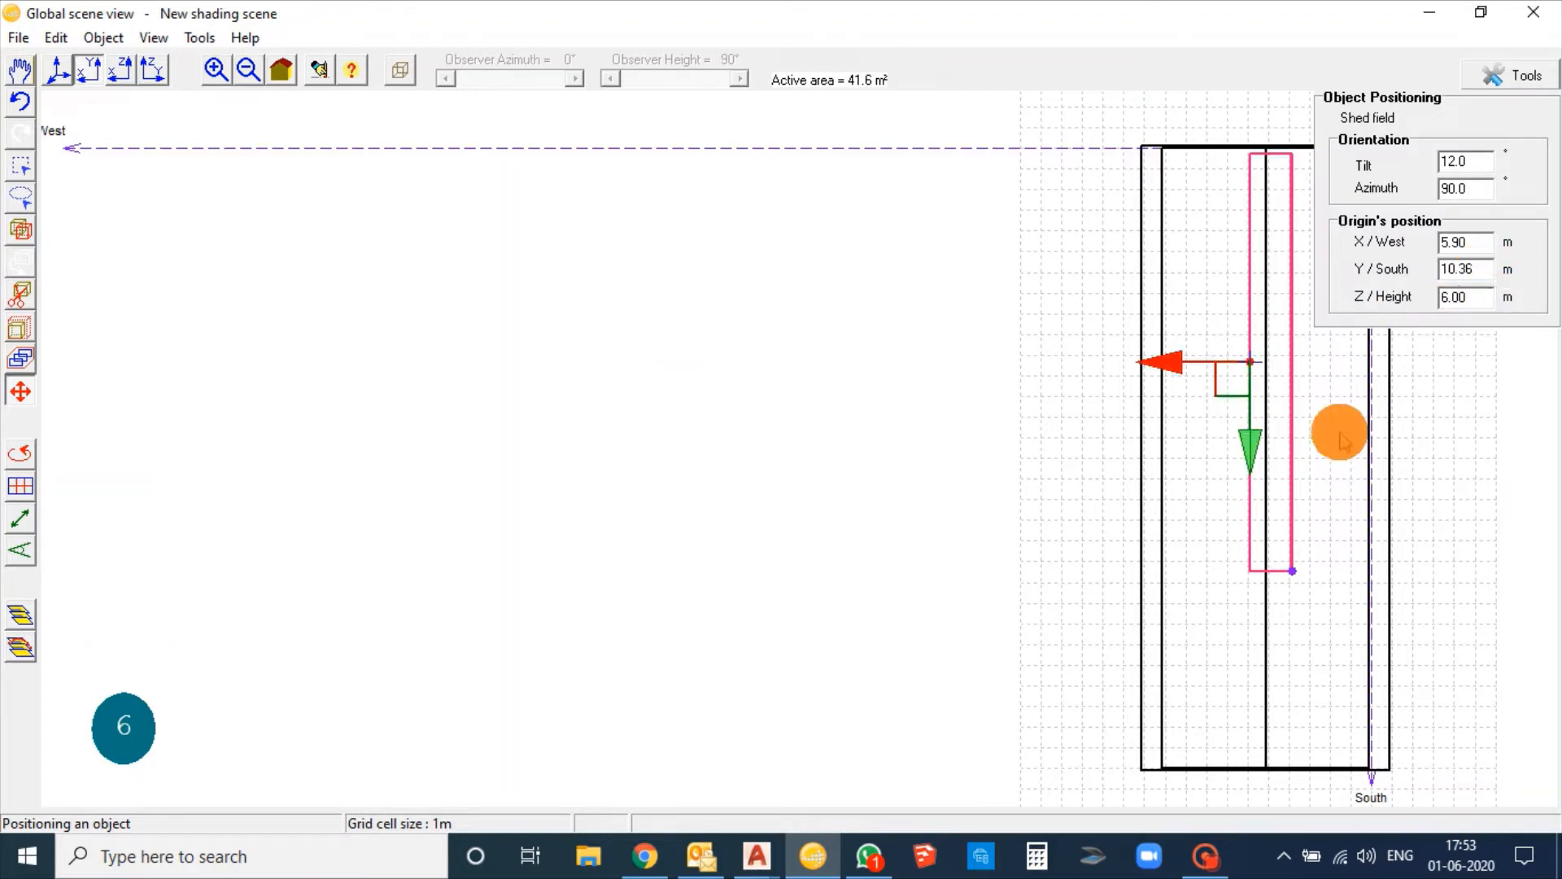
Move the shed field down along the west roof slope to about X 8.03 m and height 5.59 m.
{"action": "left_click_drag", "start_coordinate": [1130, 299], "coordinate": [673, 415]}
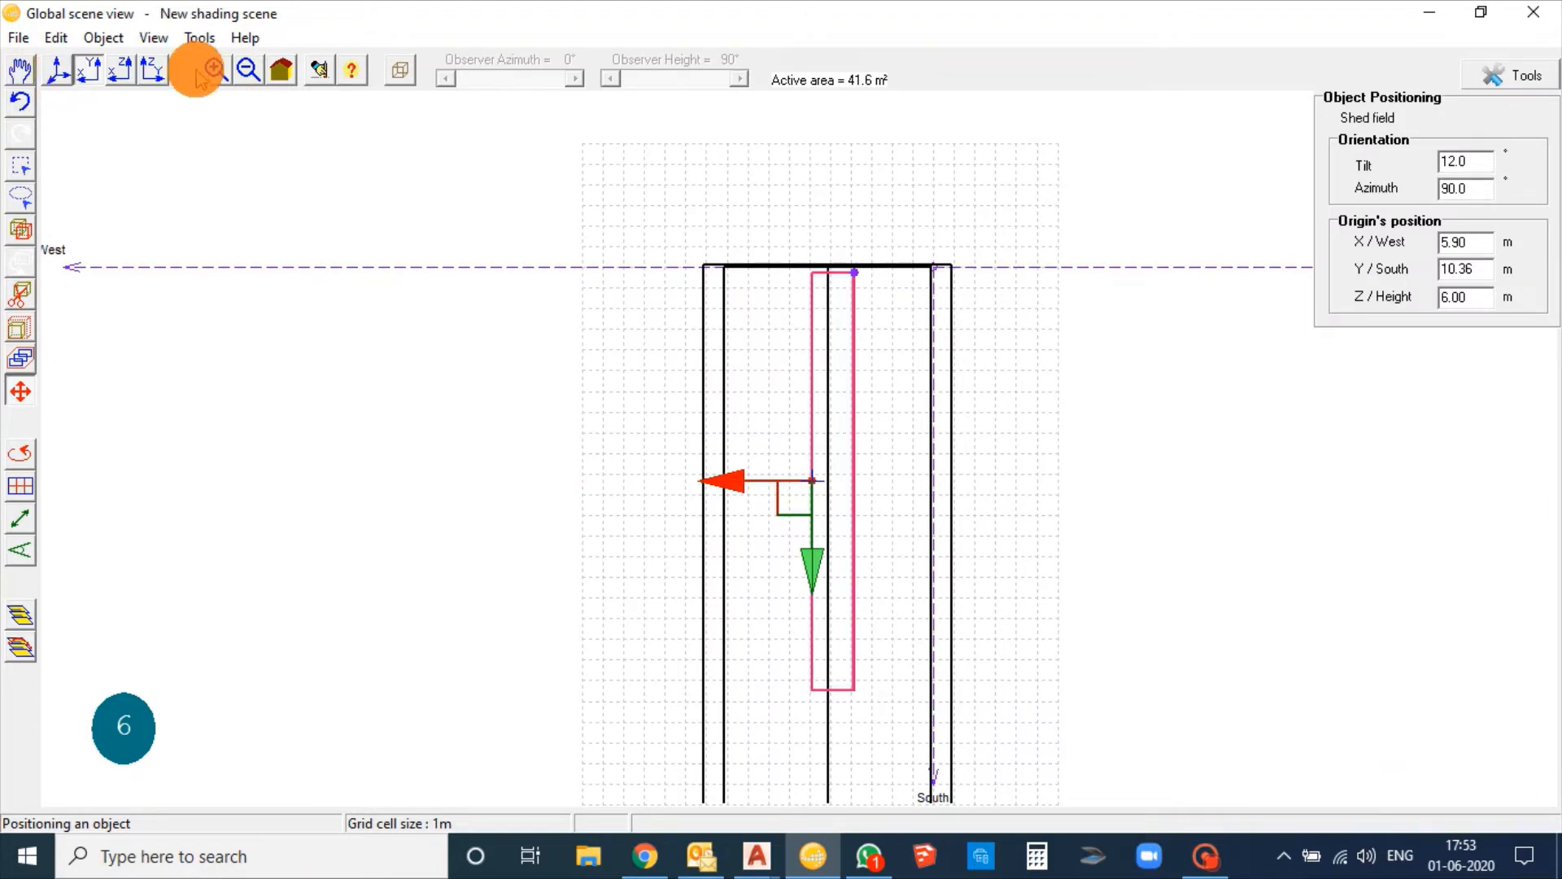
{"action": "left_click", "coordinate": [127, 74]}
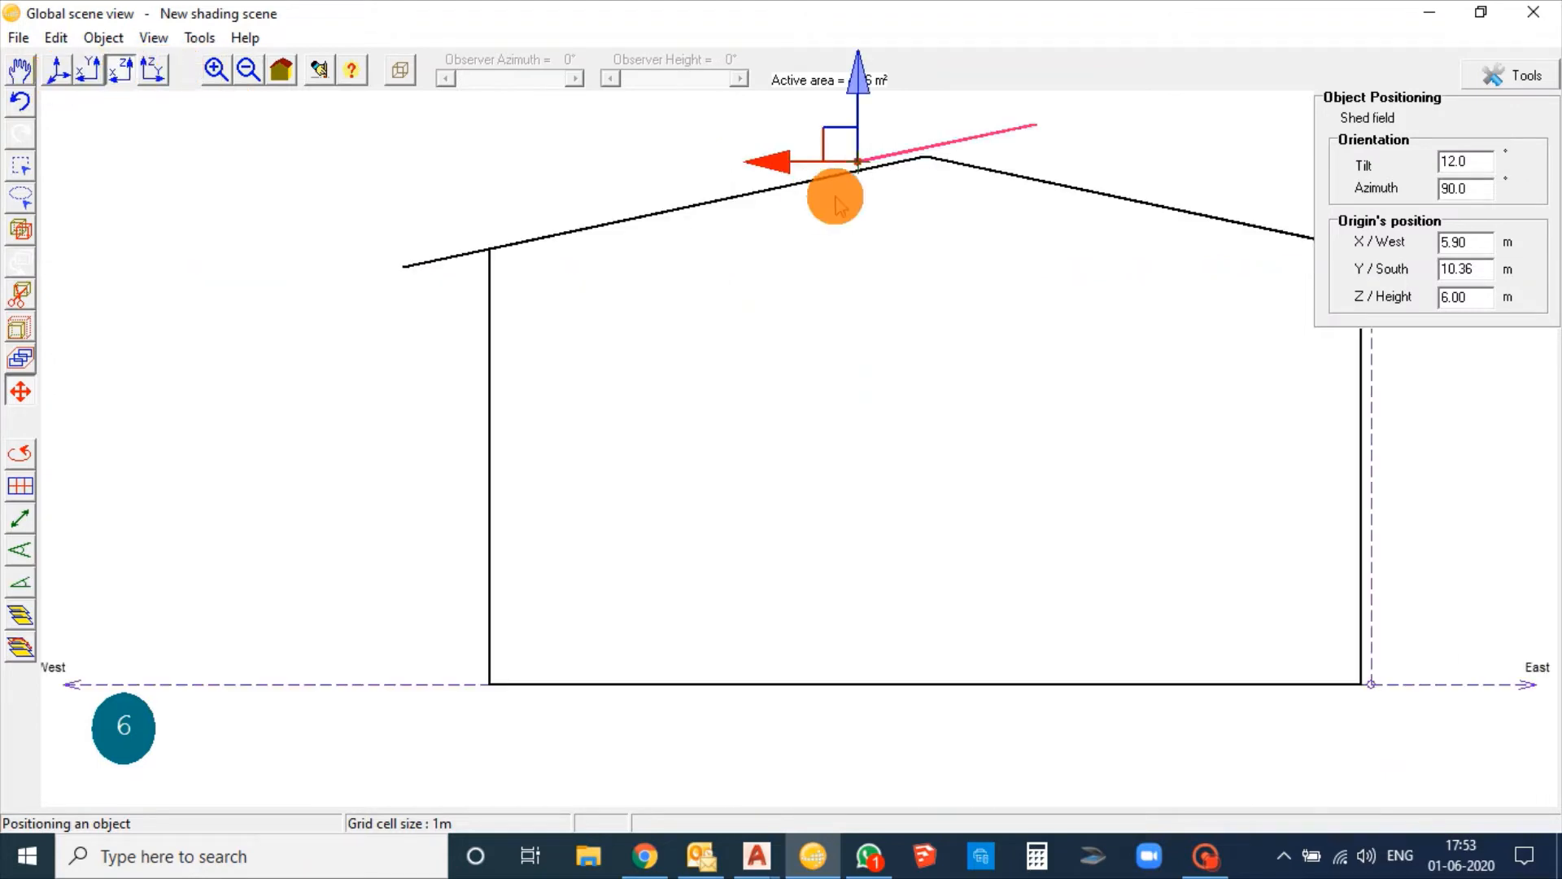
{"action": "left_click_drag", "start_coordinate": [831, 141], "coordinate": [647, 172]}
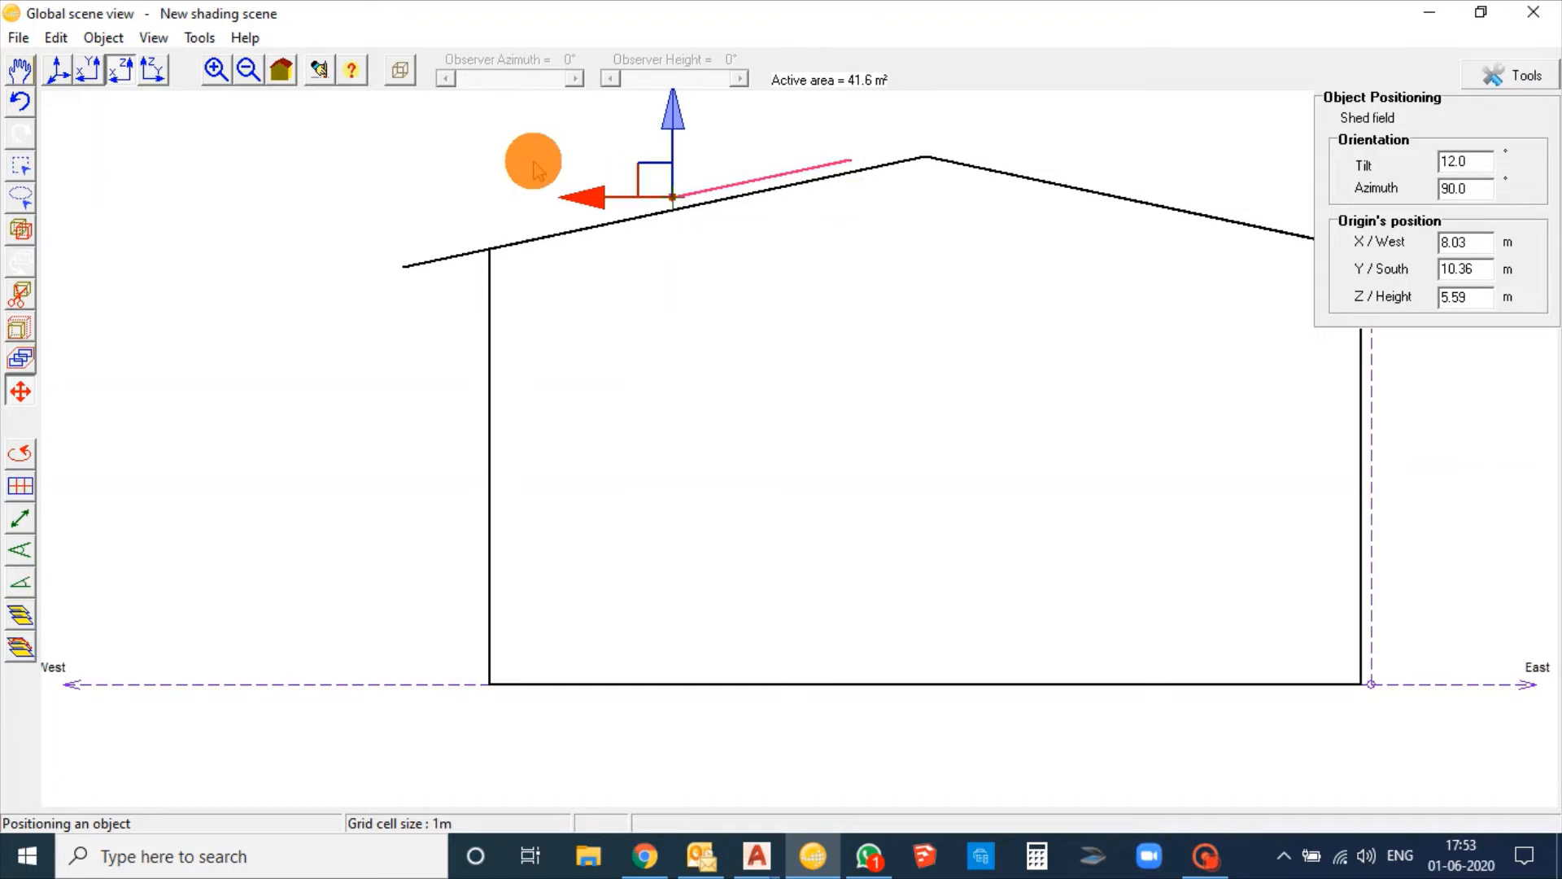
Reposition the shed field in the side and 3D views to about X 6.94 m, Y 10.73 m and height 4.56 m.
{"action": "left_click", "coordinate": [152, 70]}
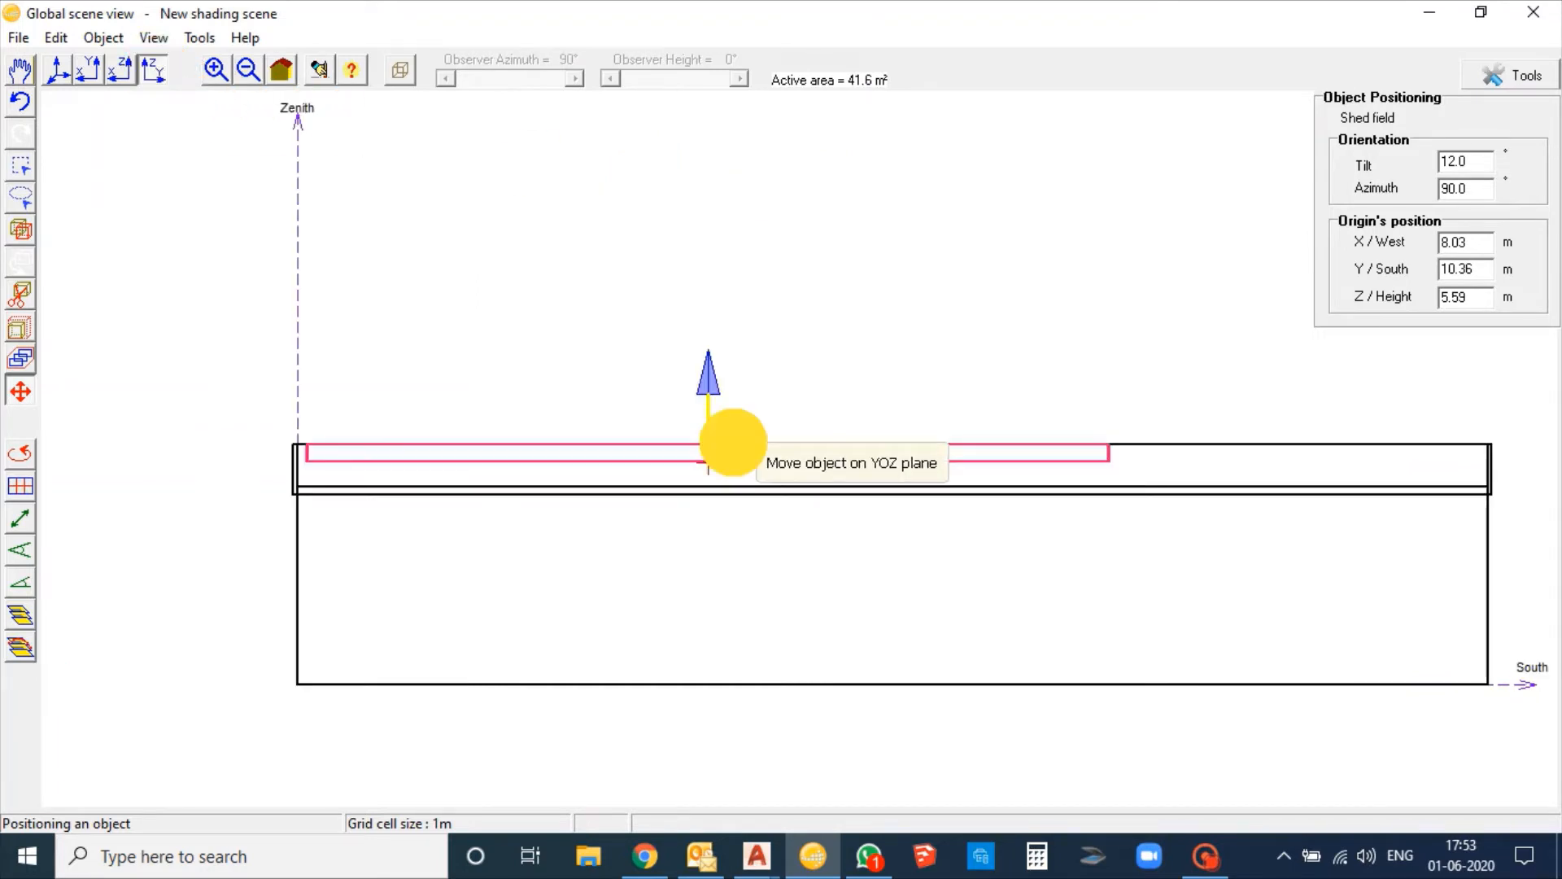
{"action": "left_click_drag", "start_coordinate": [725, 440], "coordinate": [746, 401]}
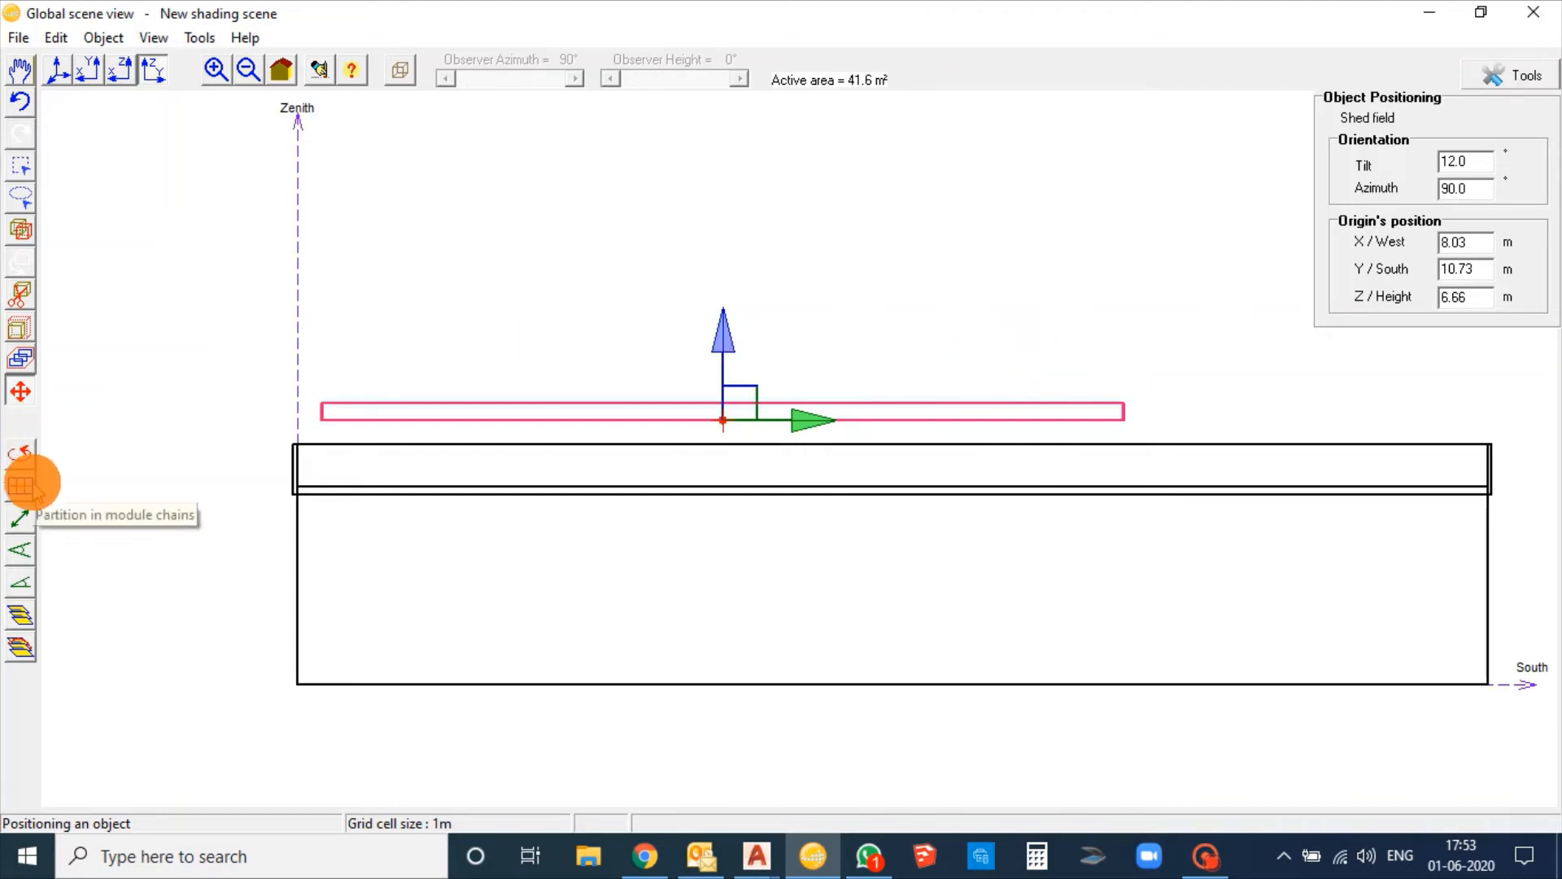
{"action": "left_click", "coordinate": [58, 71]}
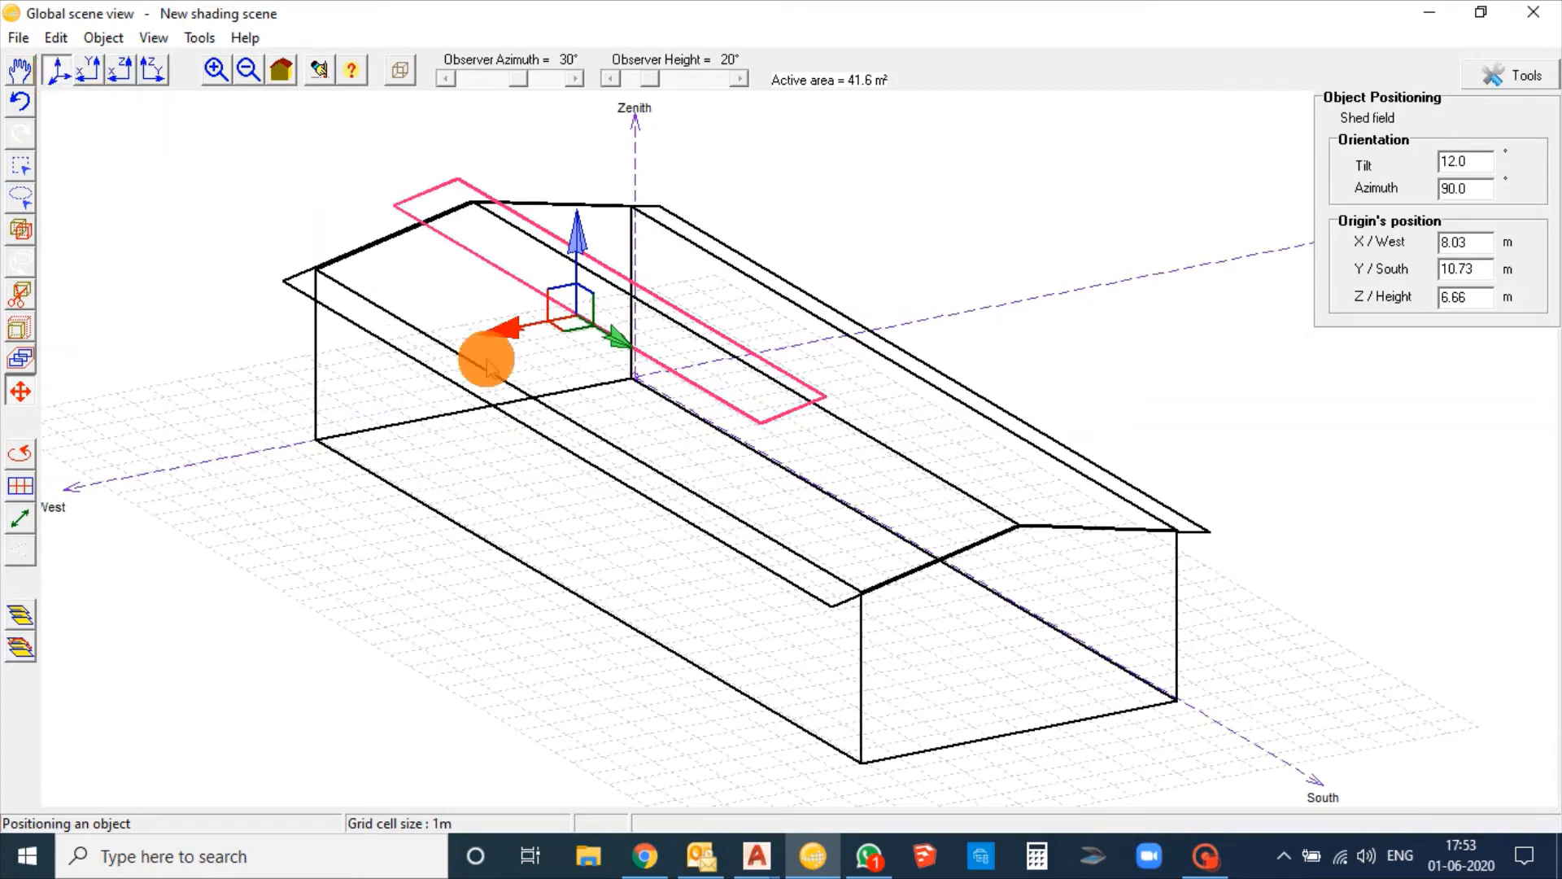
{"action": "left_click_drag", "start_coordinate": [561, 290], "coordinate": [596, 359]}
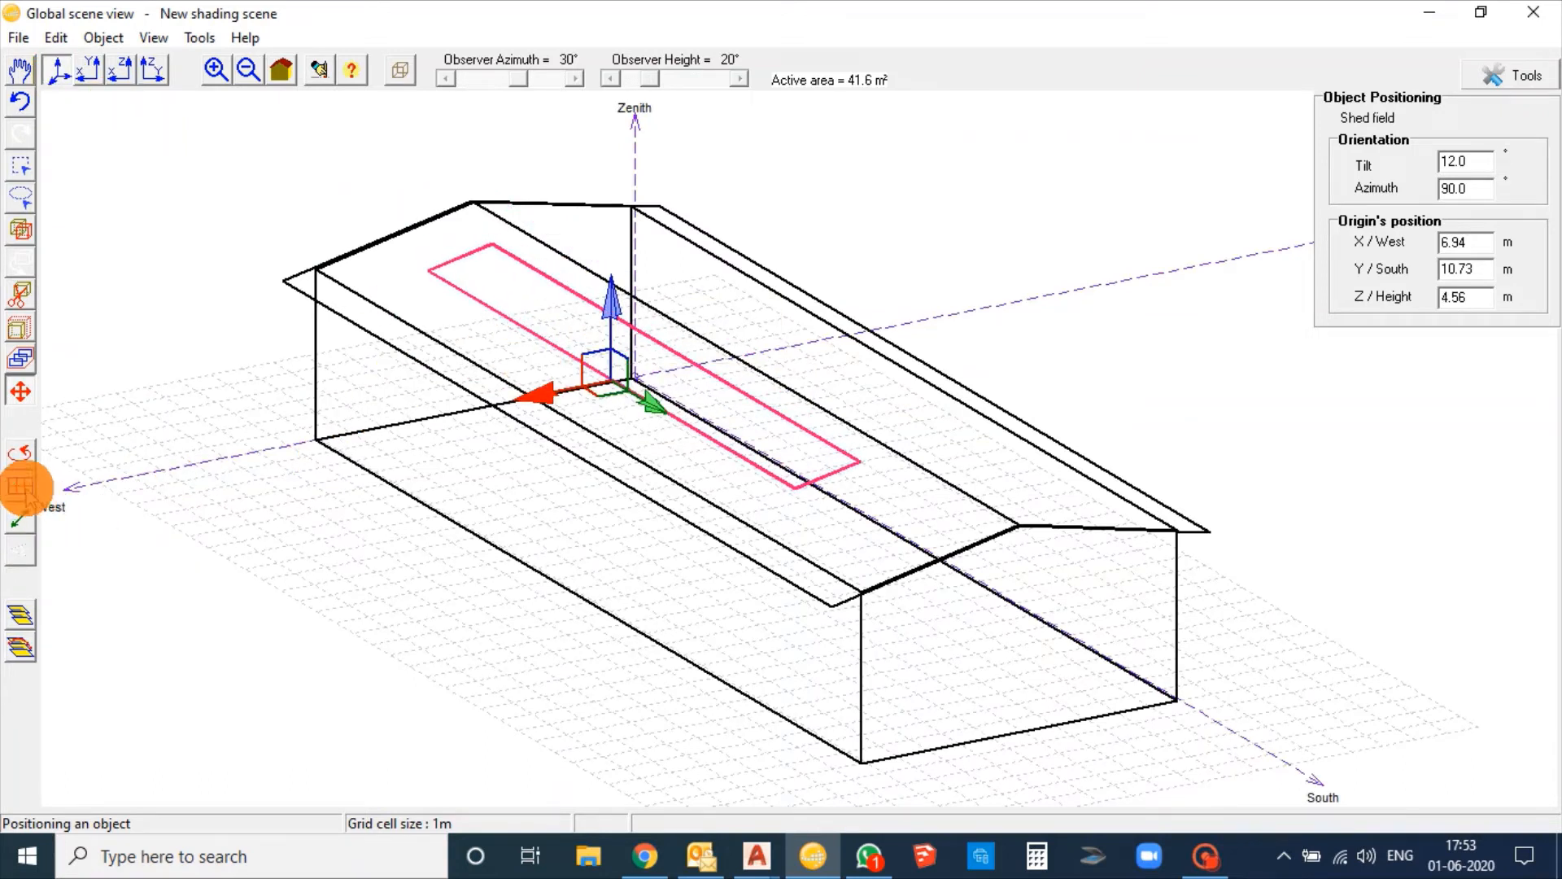
Partition the shed field into module chains with 10 strings in width.
{"action": "left_click", "coordinate": [22, 489]}
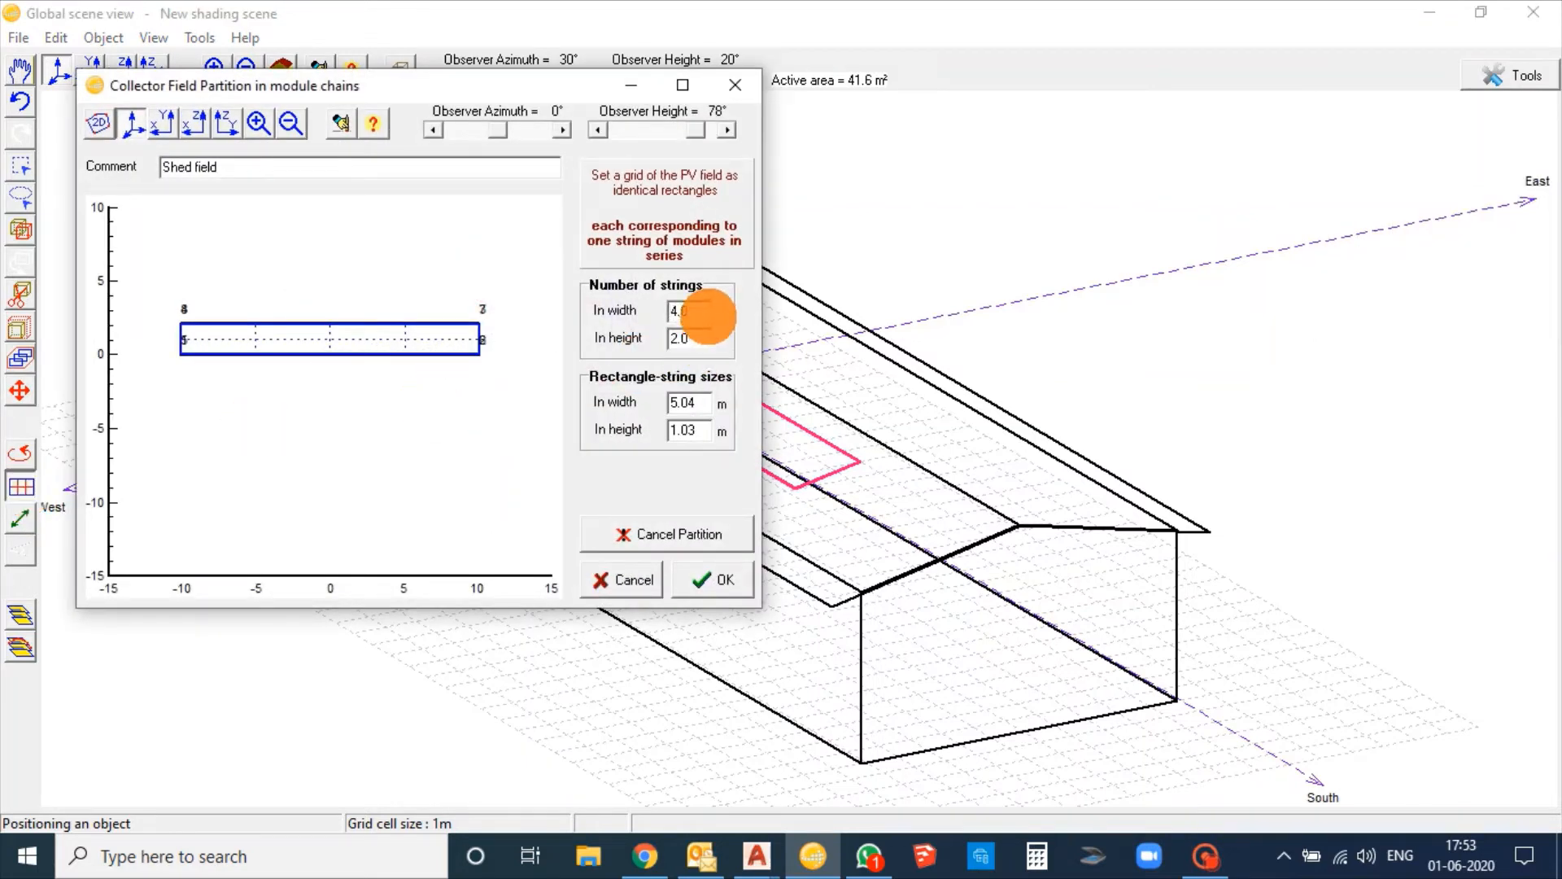
{"action": "left_click_drag", "start_coordinate": [705, 314], "coordinate": [642, 314]}
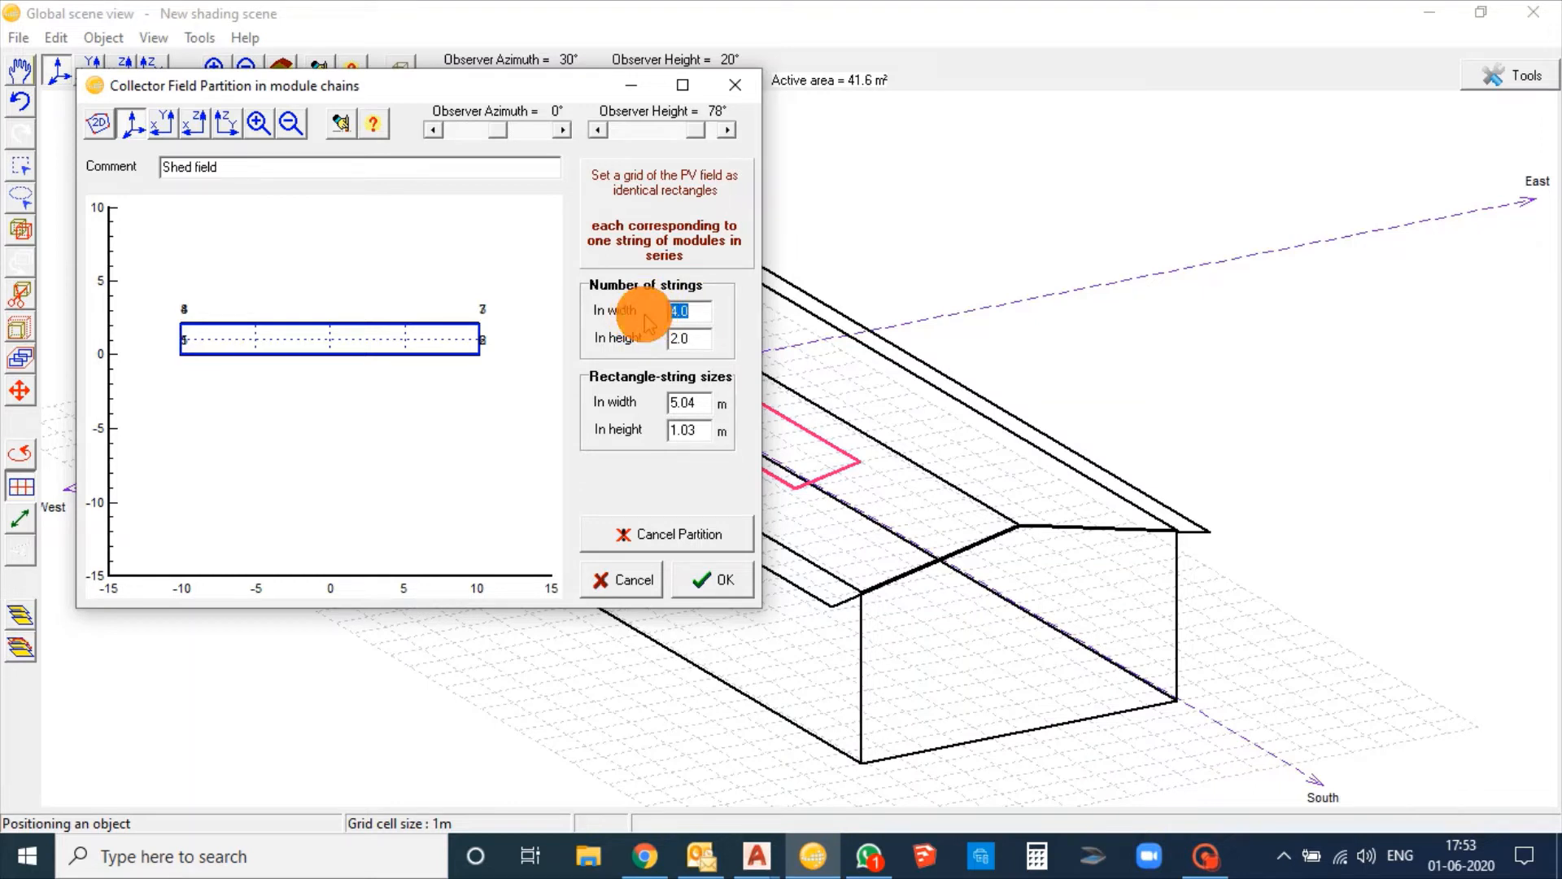
{"action": "type", "text": "10"}
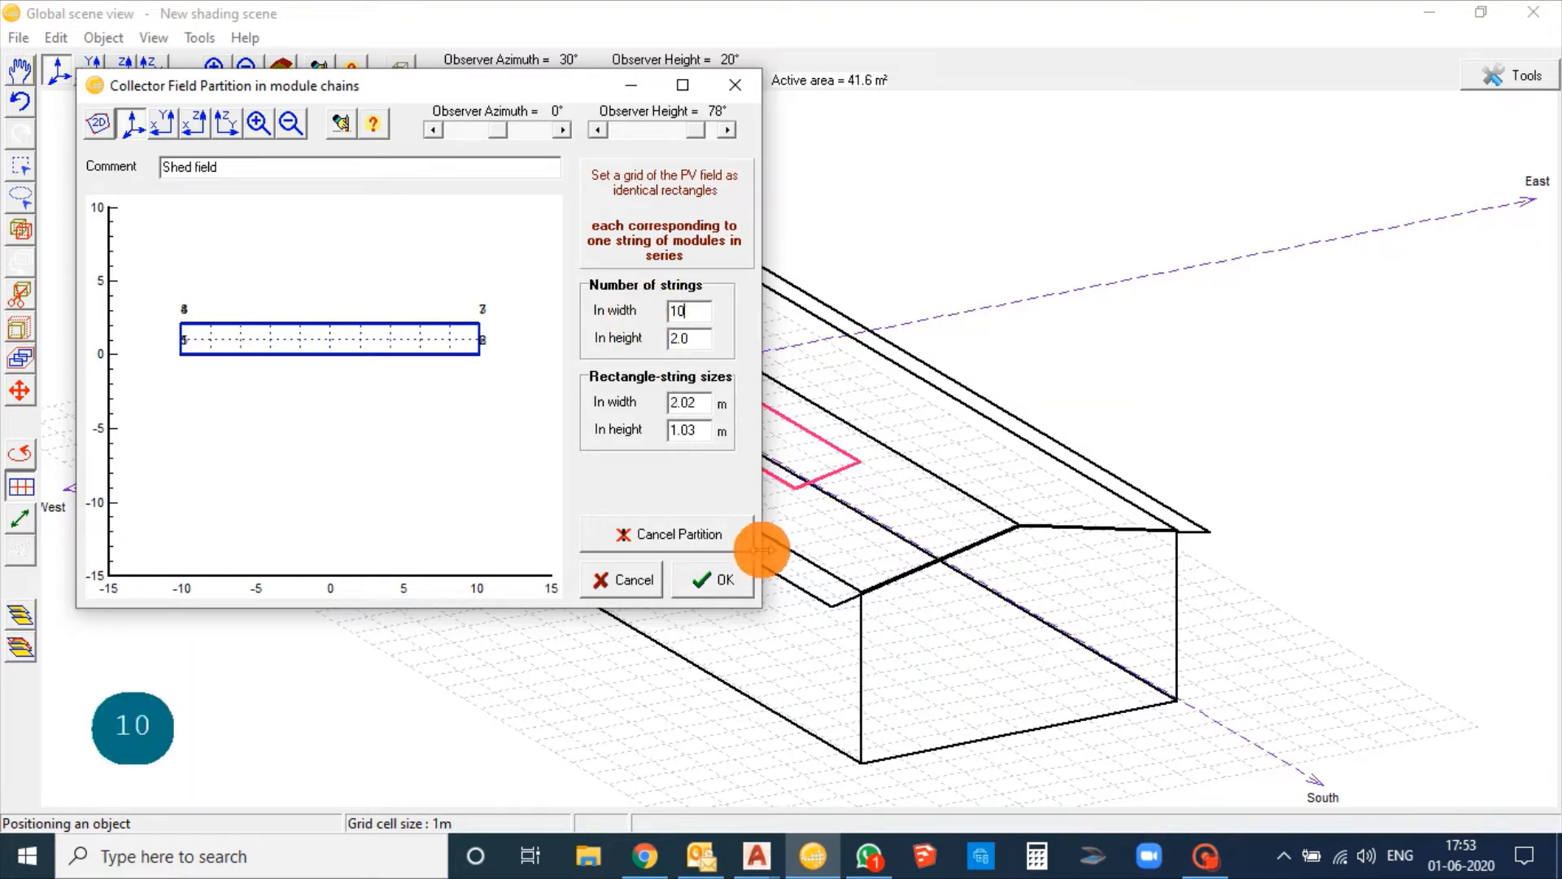
{"action": "left_click", "coordinate": [720, 581]}
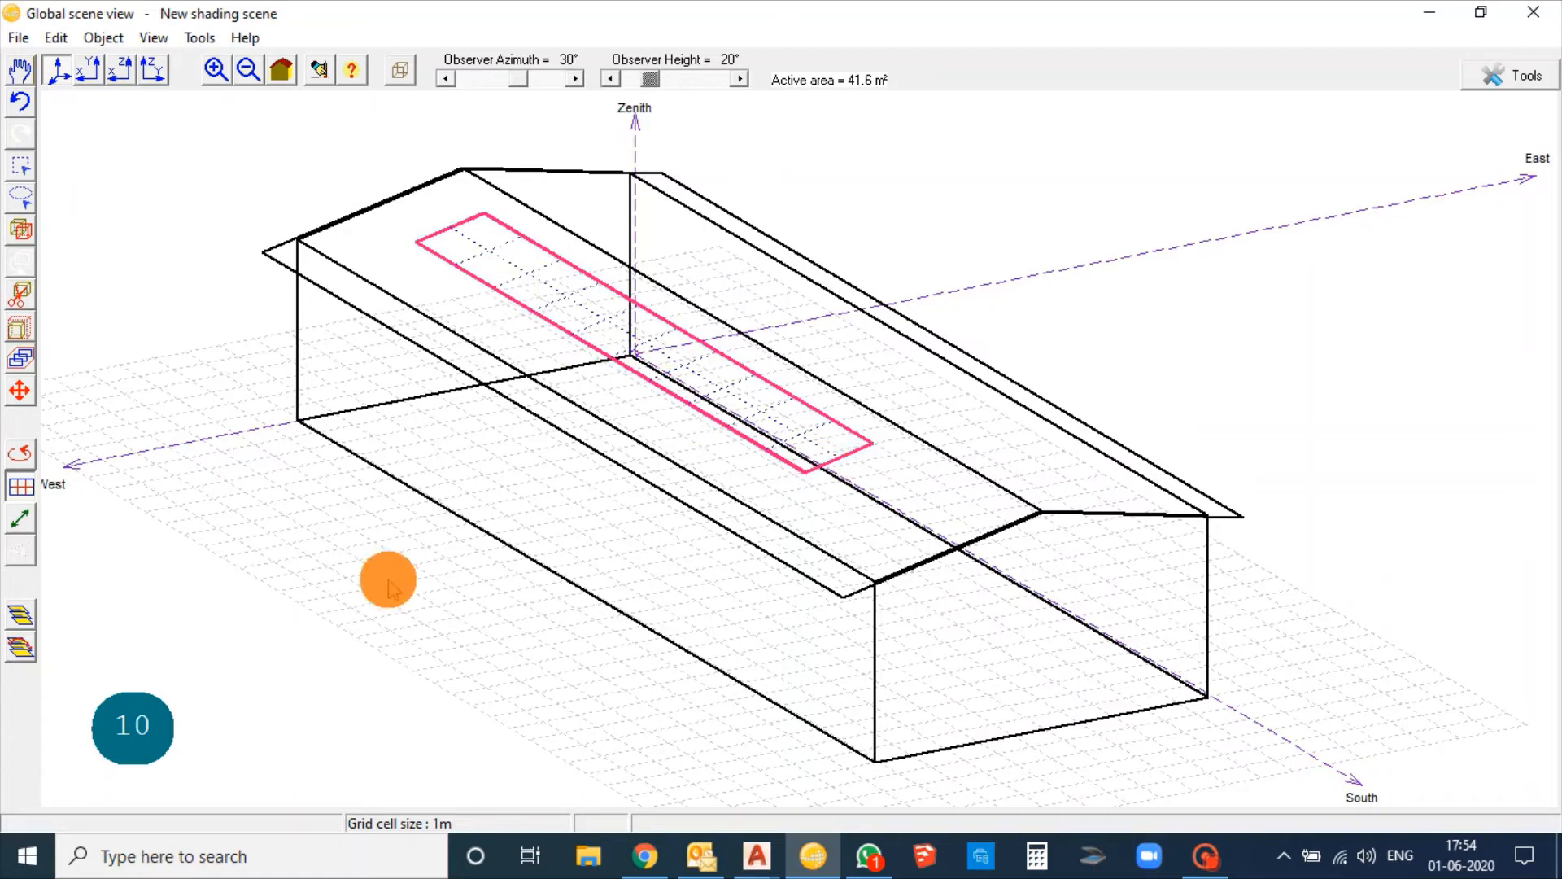
Run the shadow animation for 21-12-2019, check the shed field's height against the roof from the front, and close the animation.
{"action": "left_click", "coordinate": [21, 646]}
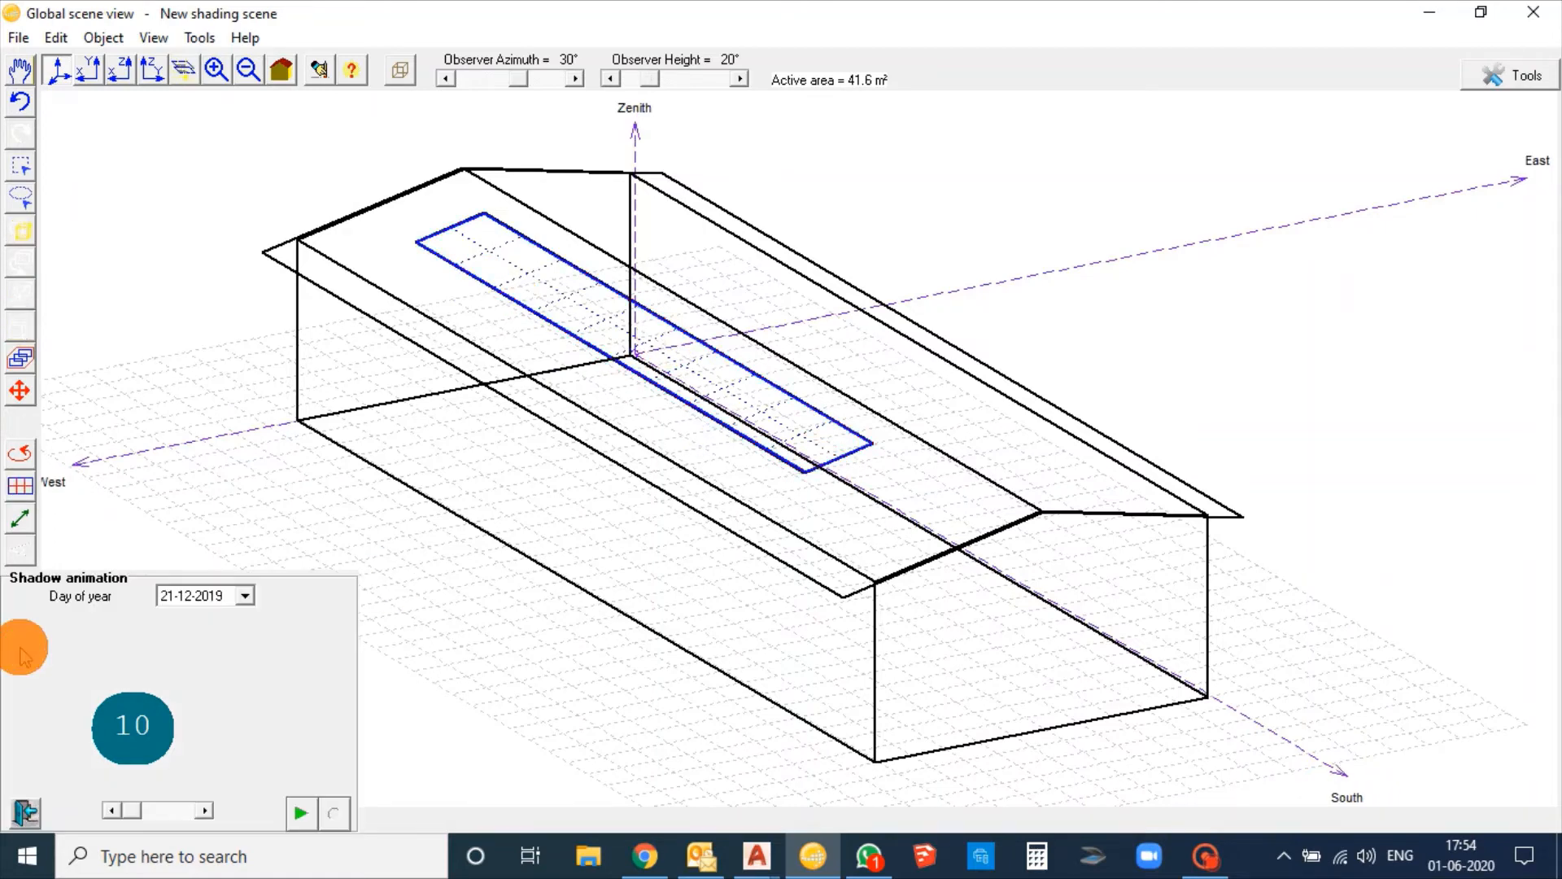
{"action": "left_click", "coordinate": [300, 813]}
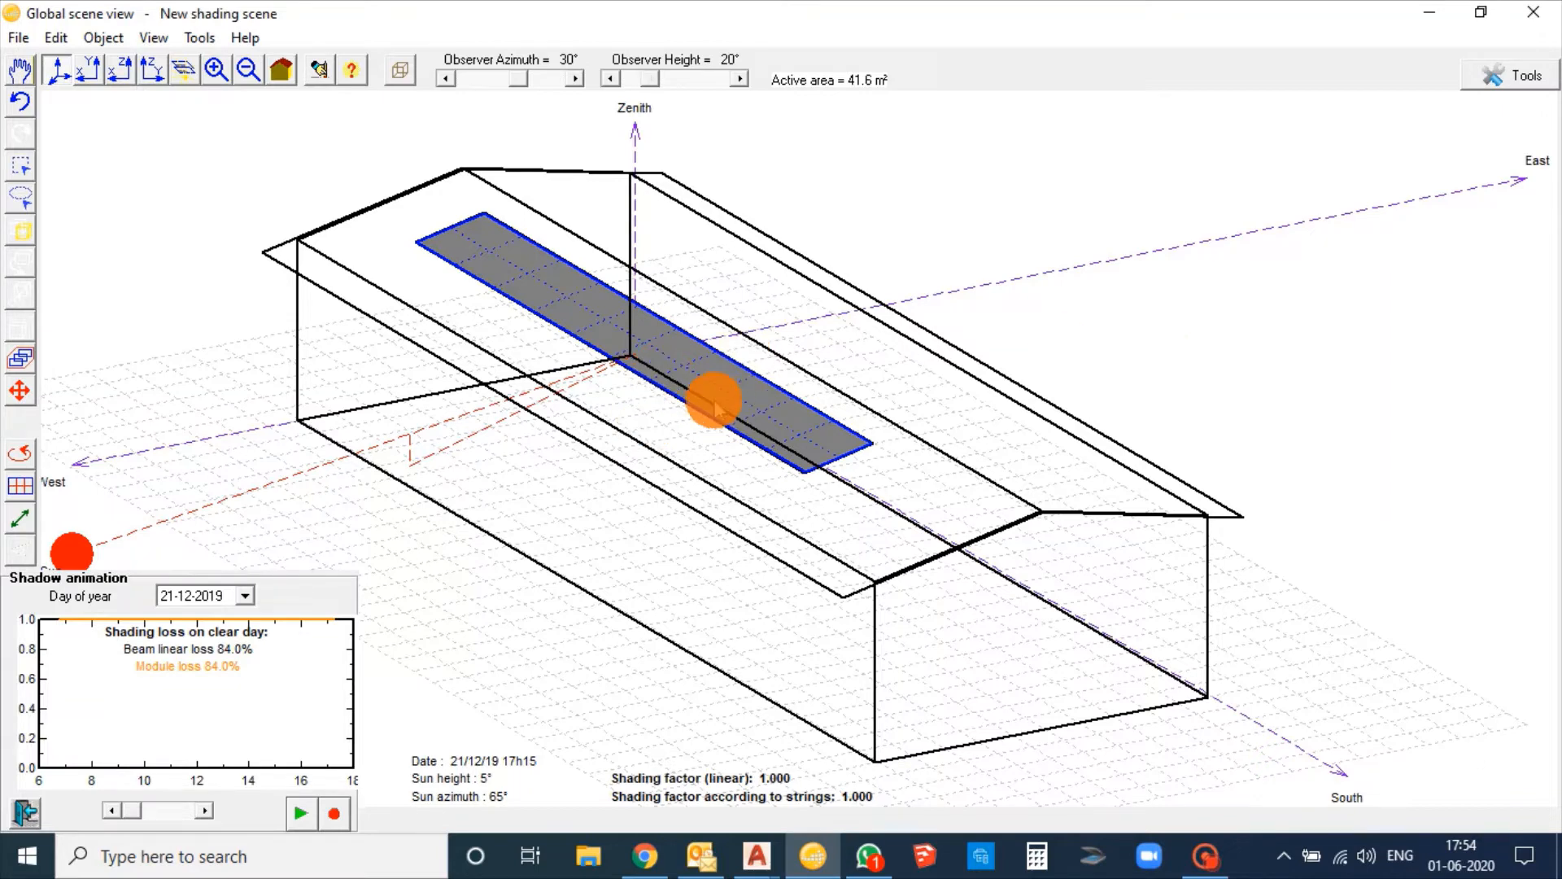
{"action": "left_click", "coordinate": [119, 67]}
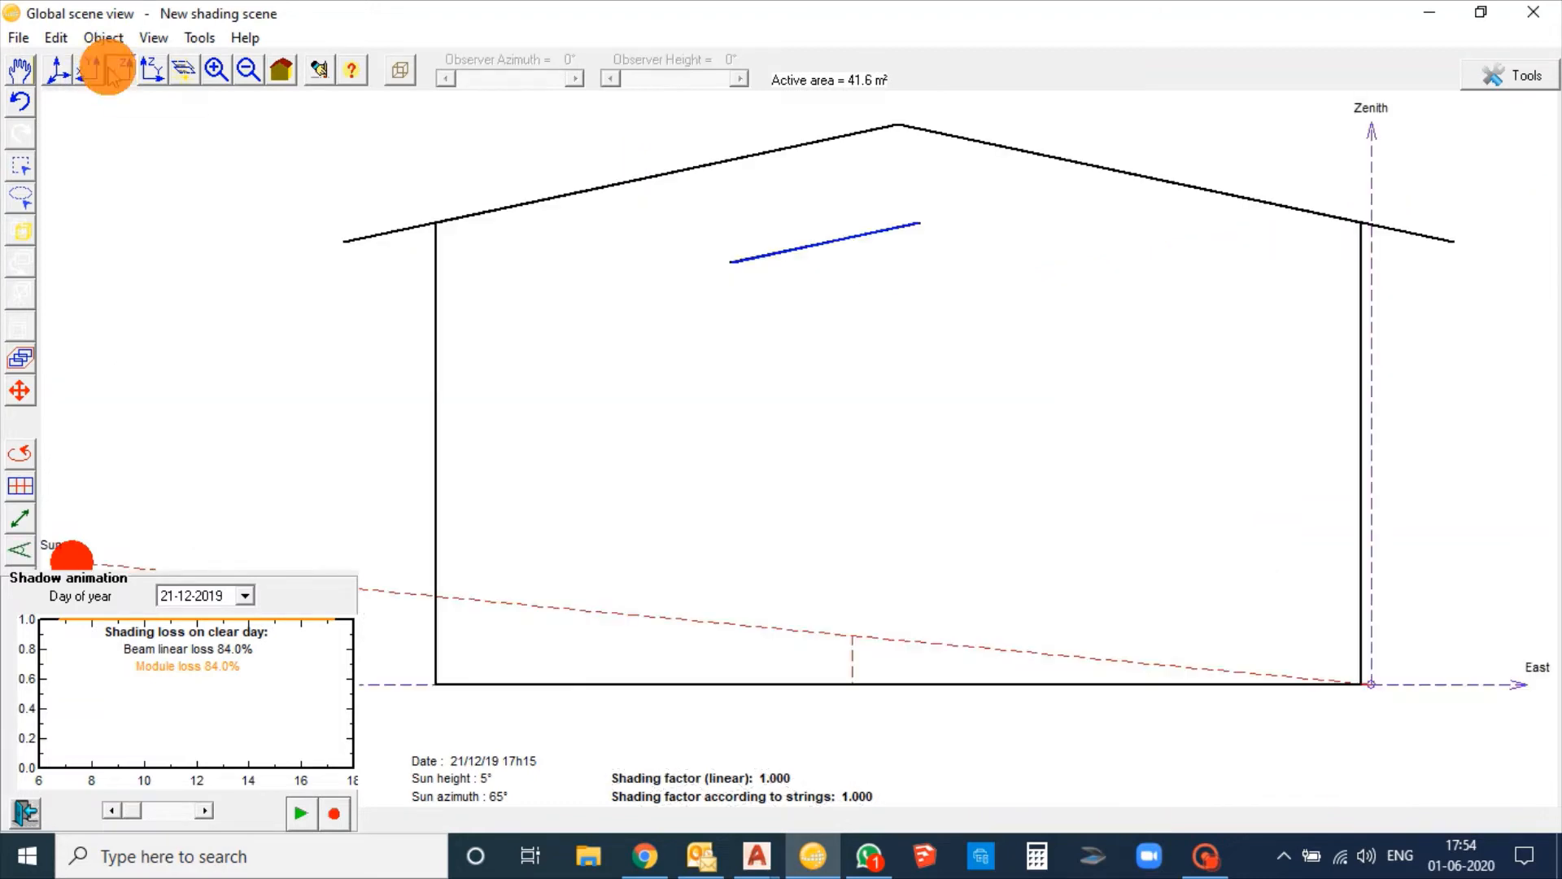
{"action": "left_click", "coordinate": [772, 261]}
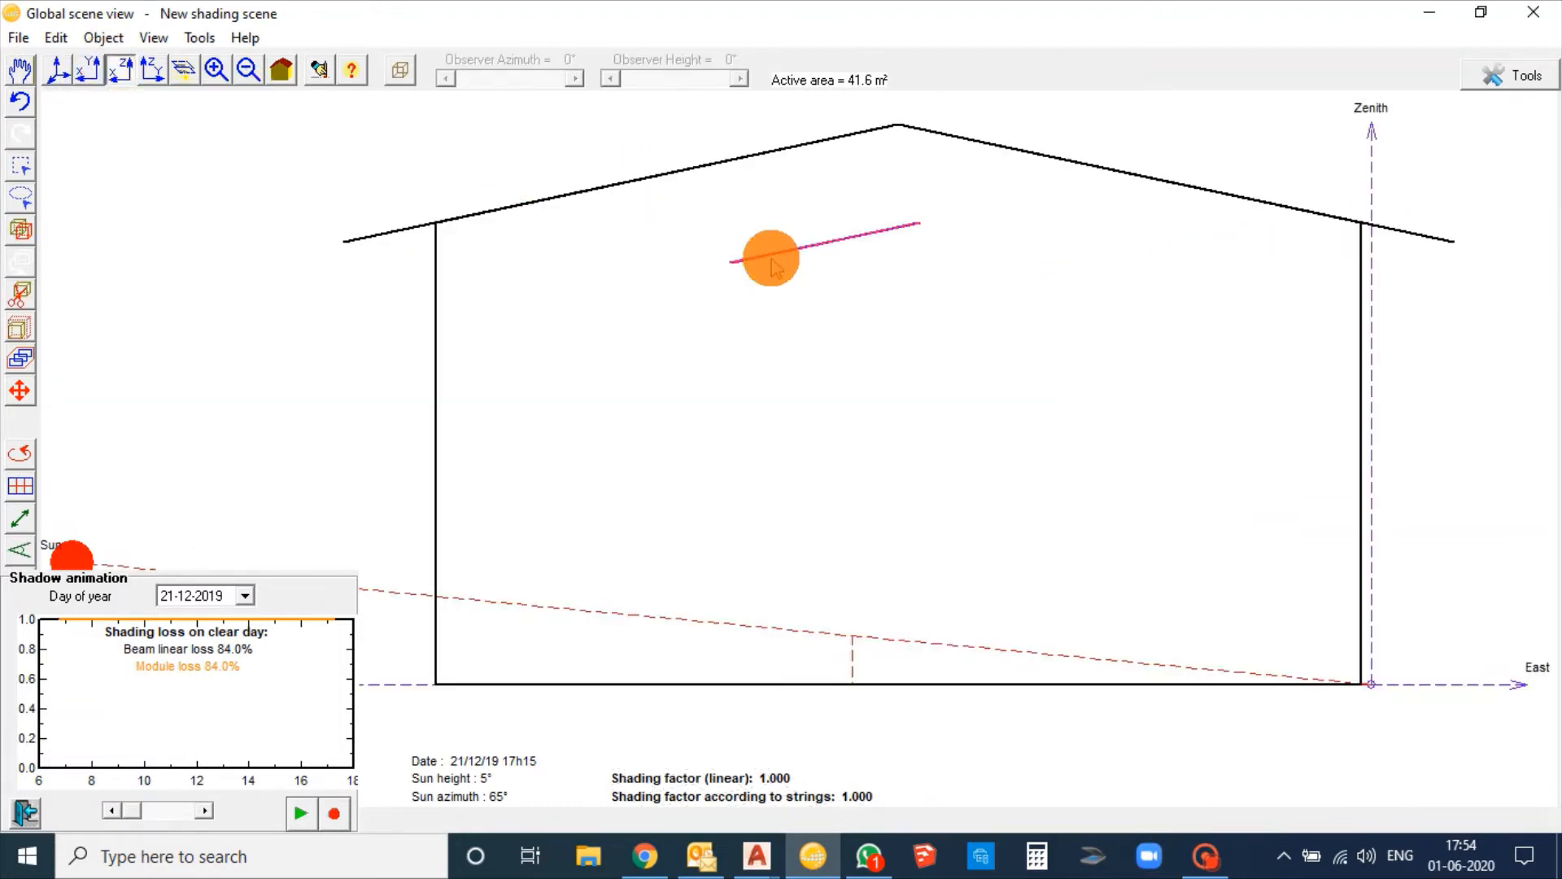
{"action": "key", "text": "a"}
{"action": "key", "text": "a"}
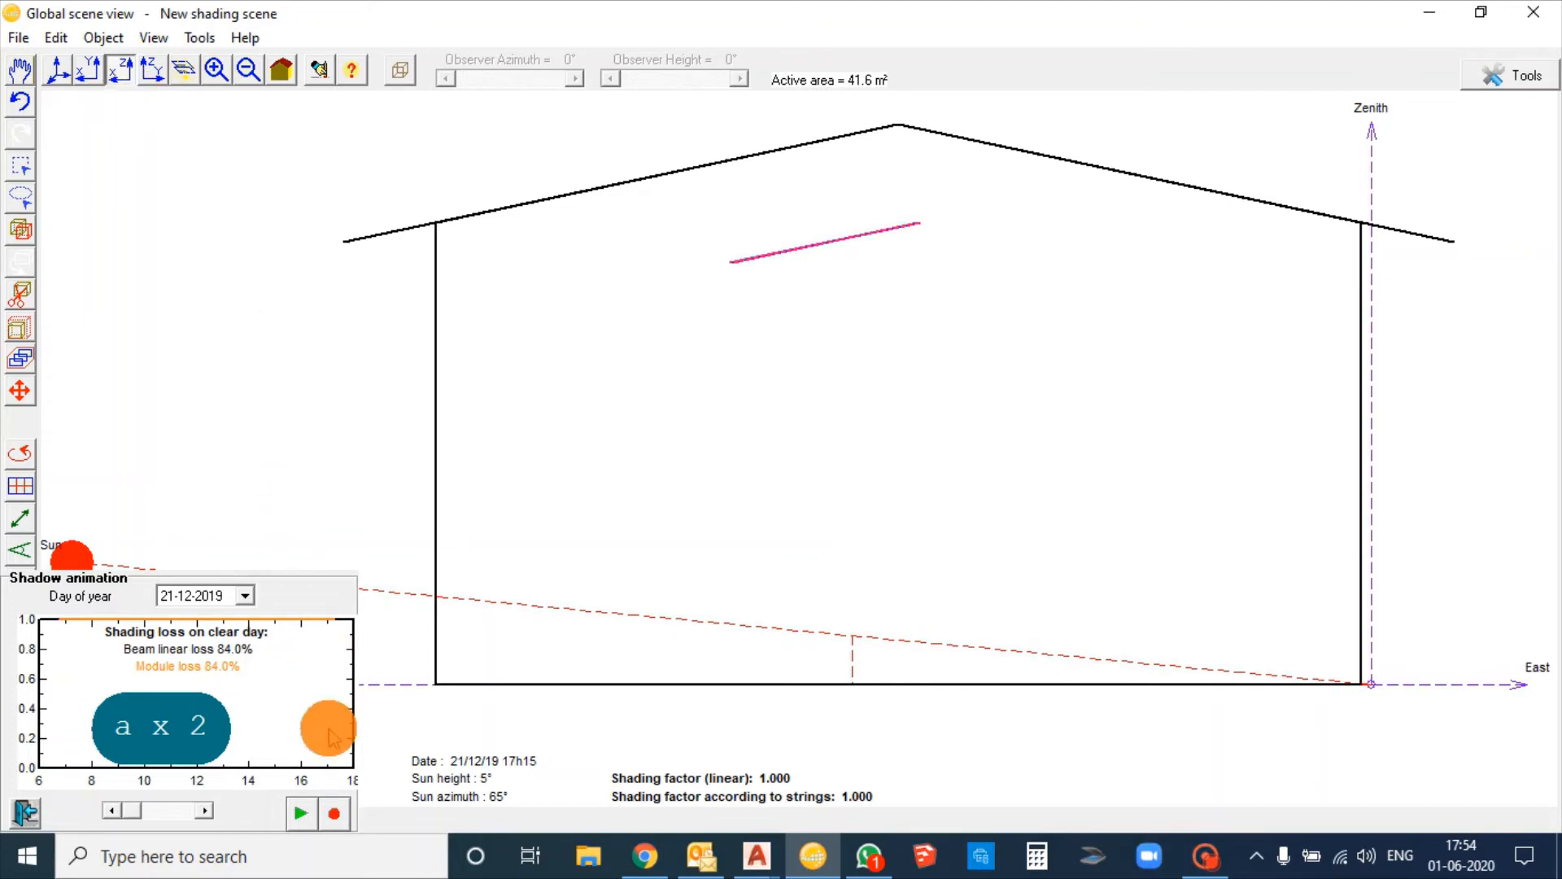
{"action": "left_click", "coordinate": [32, 809]}
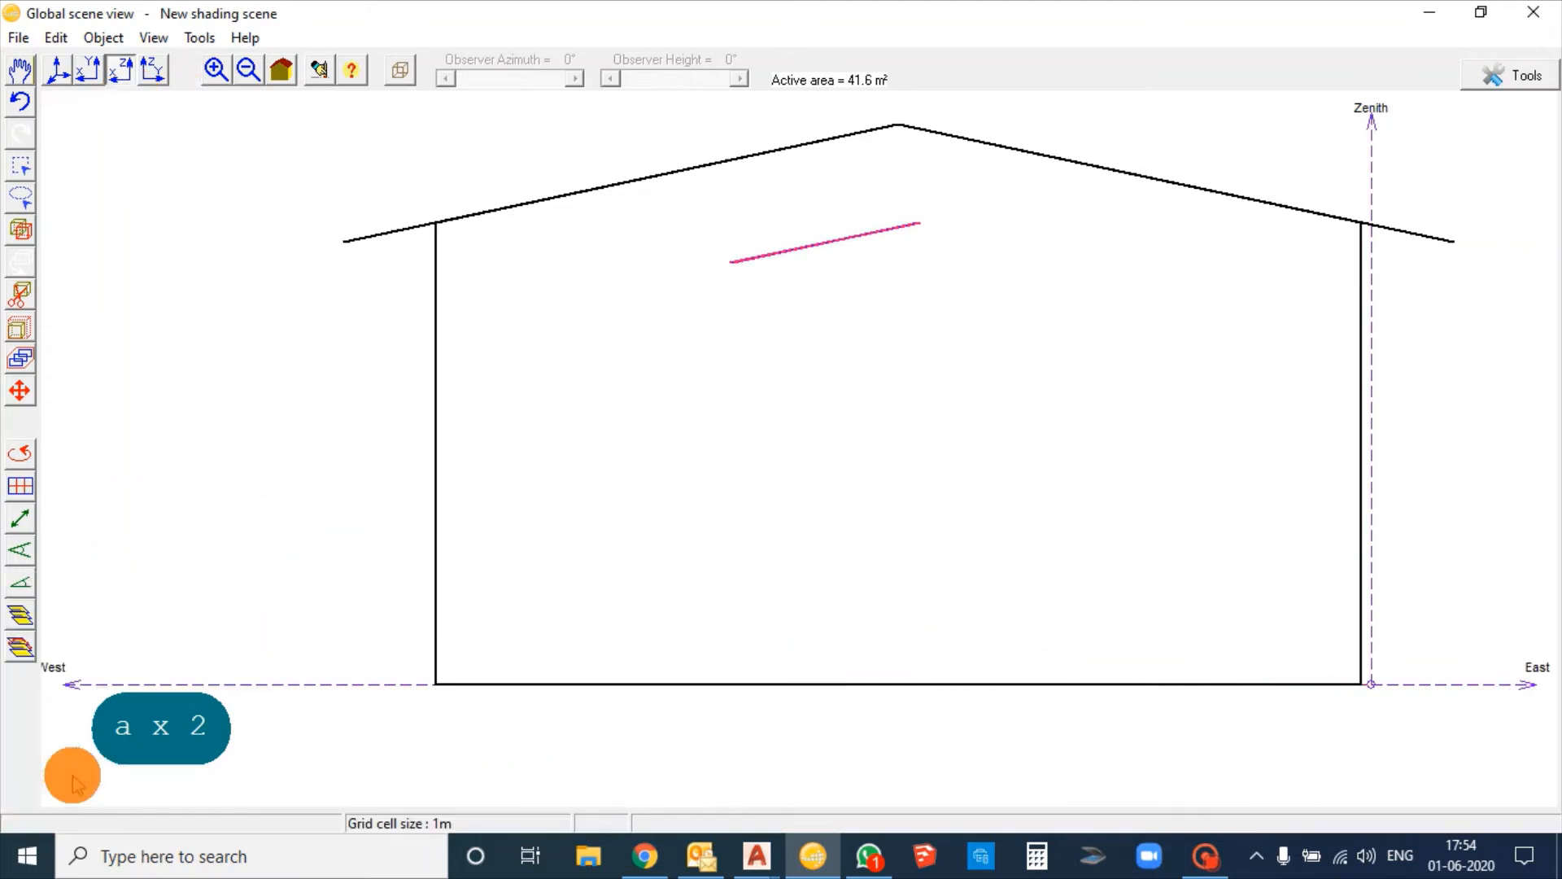
{"action": "left_click", "coordinate": [57, 70]}
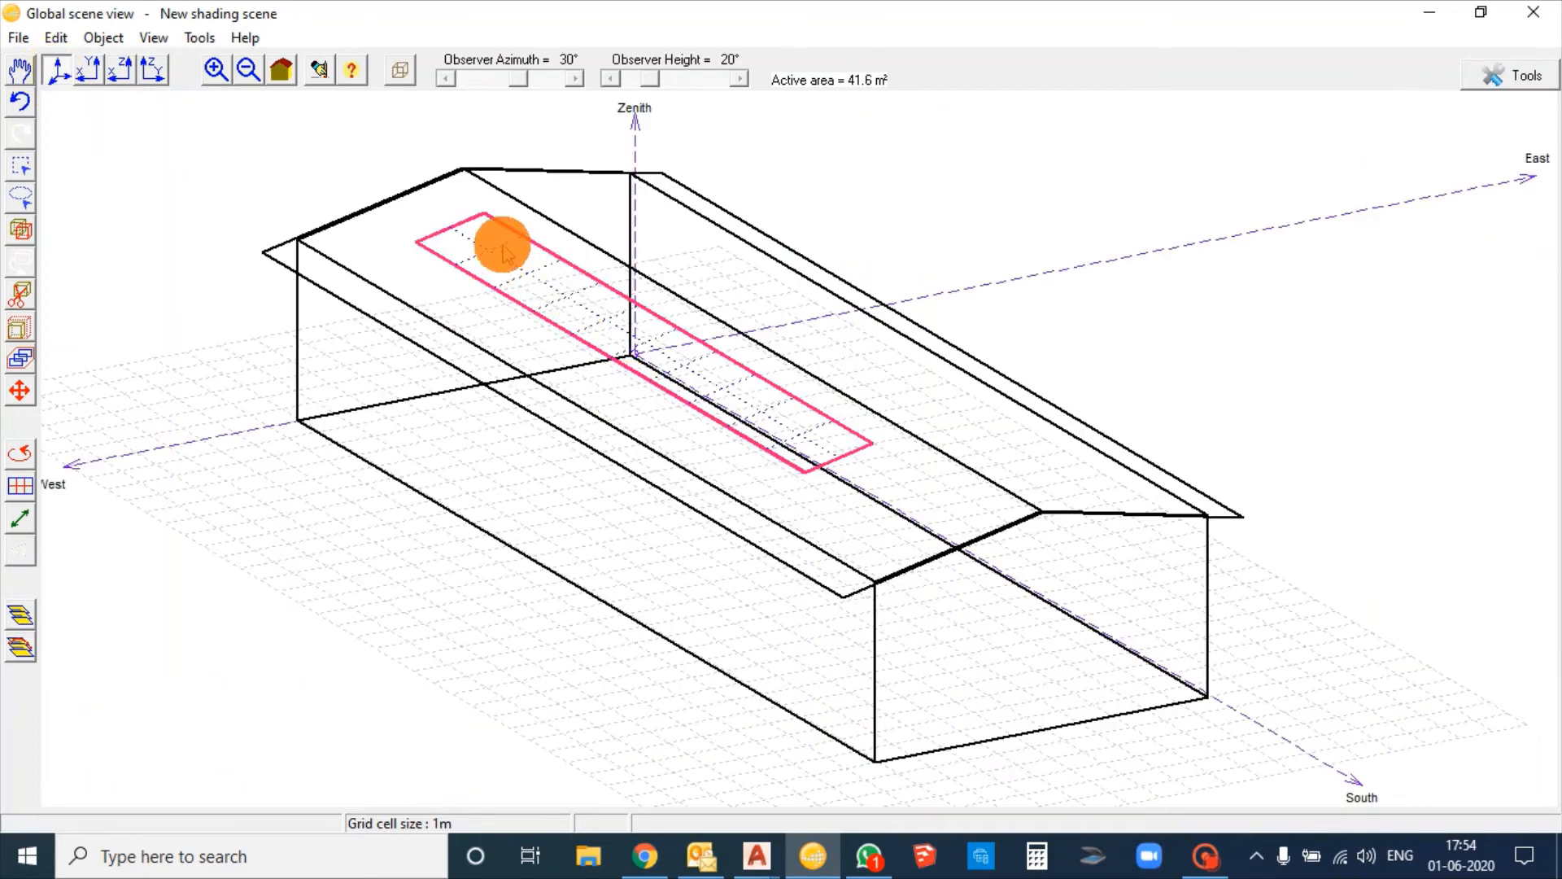
{"action": "double_click", "coordinate": [490, 220]}
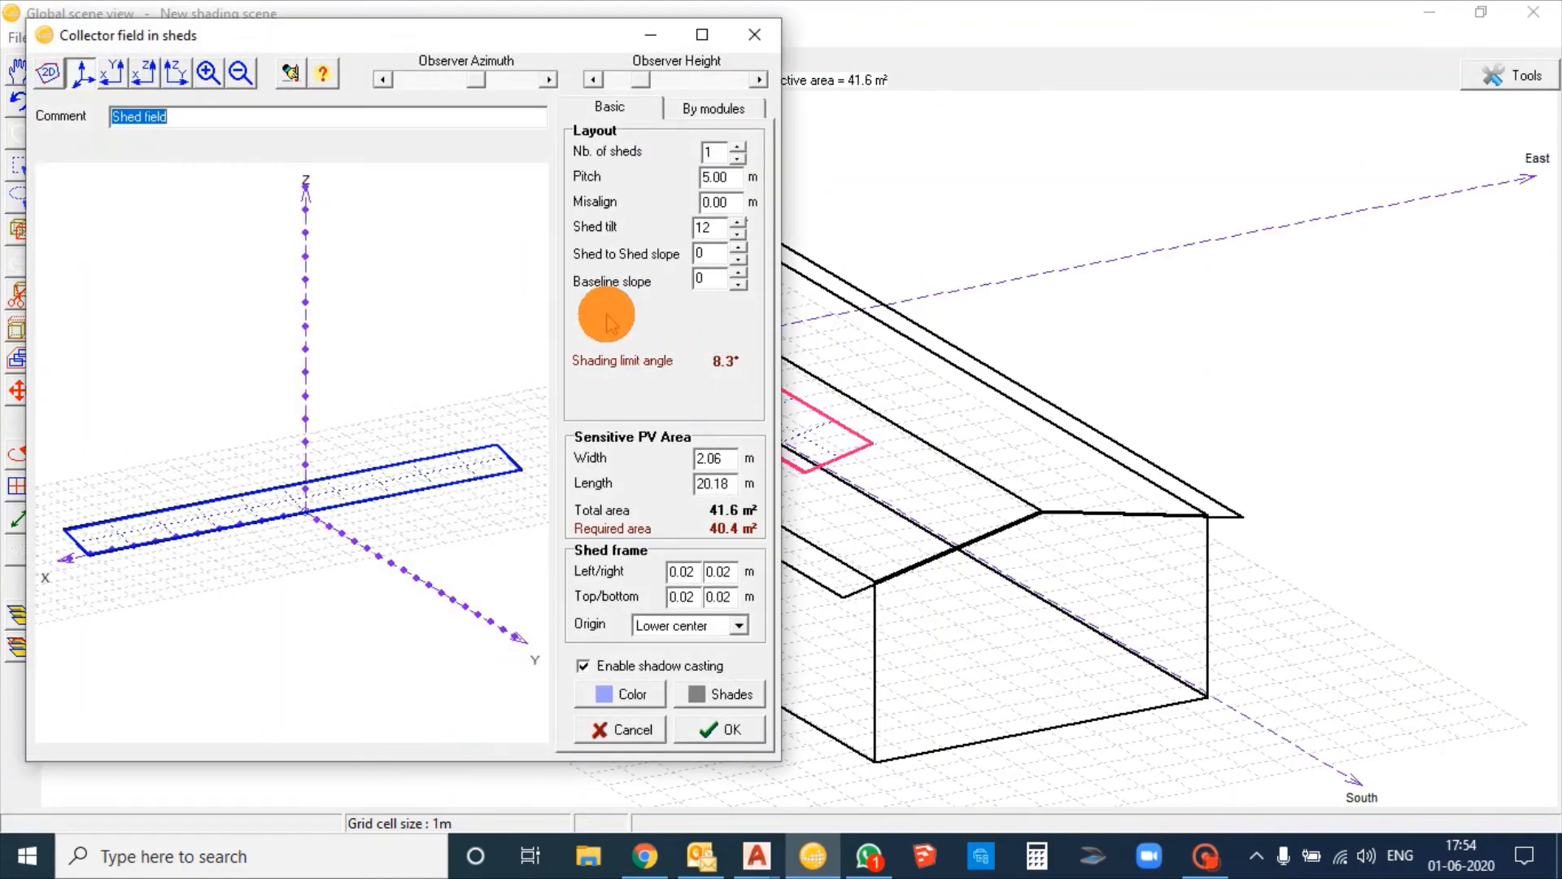
{"action": "left_click", "coordinate": [756, 34]}
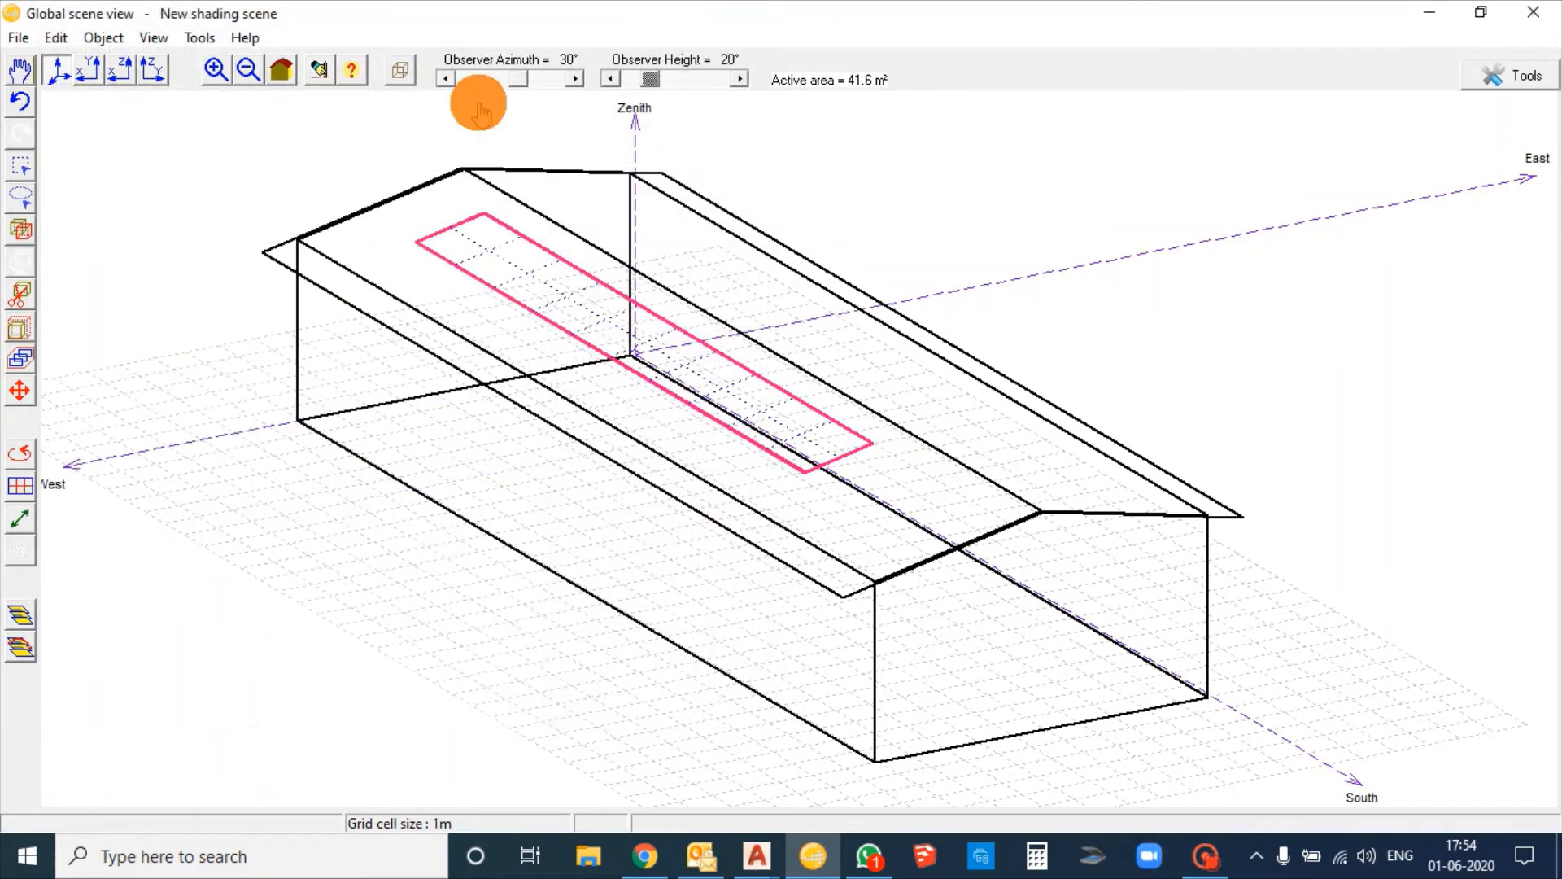
Raise the shed field above the roof in the side view to about Y 10.76 m and height 6.49 m.
{"action": "left_click", "coordinate": [160, 68]}
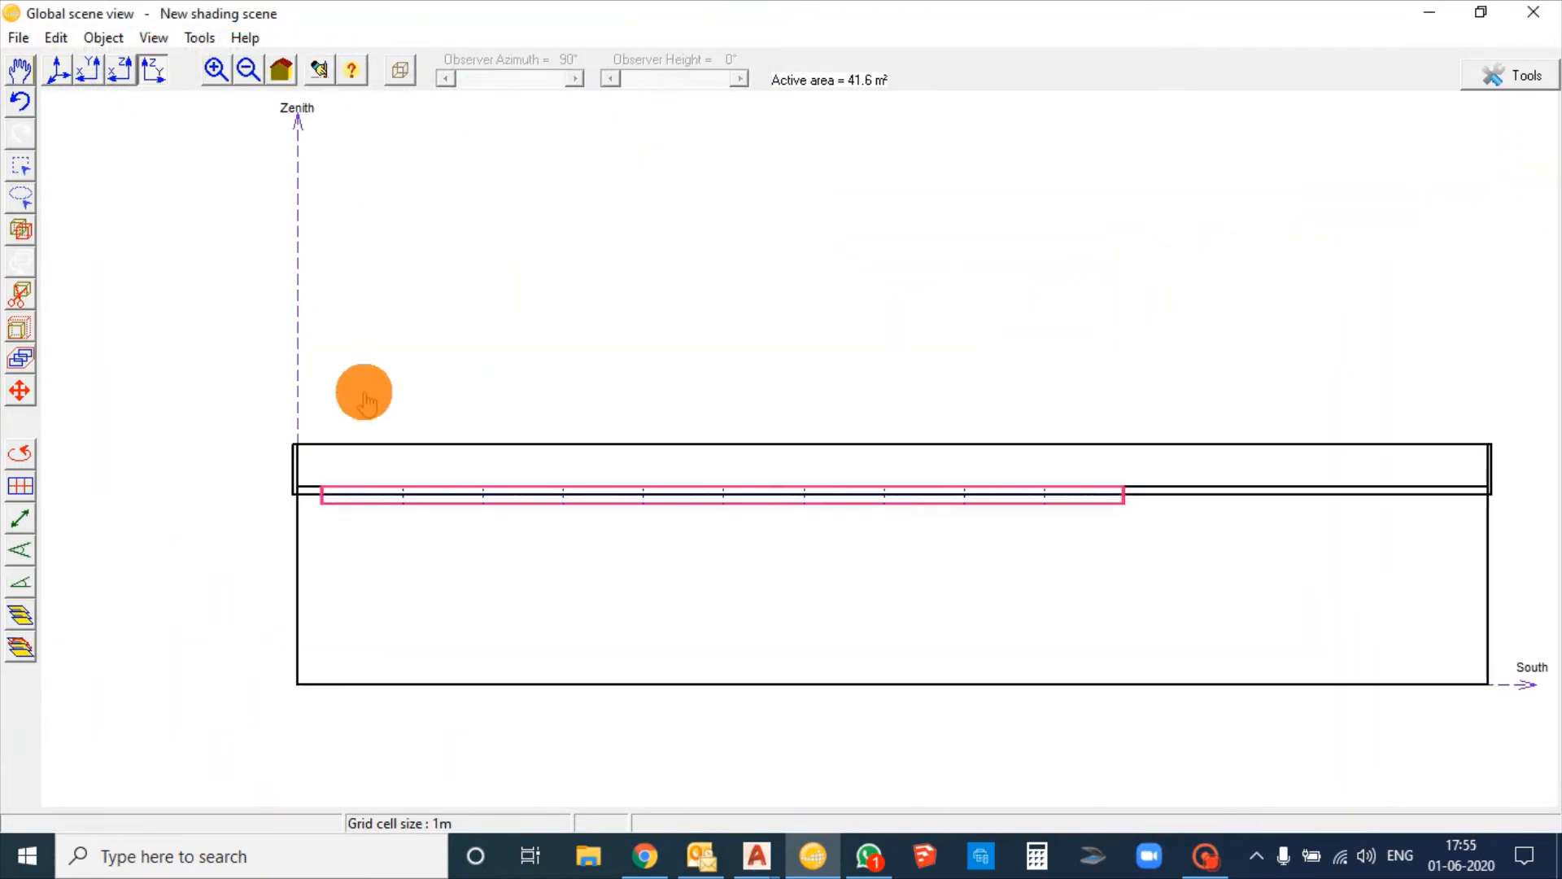
{"action": "left_click", "coordinate": [441, 489]}
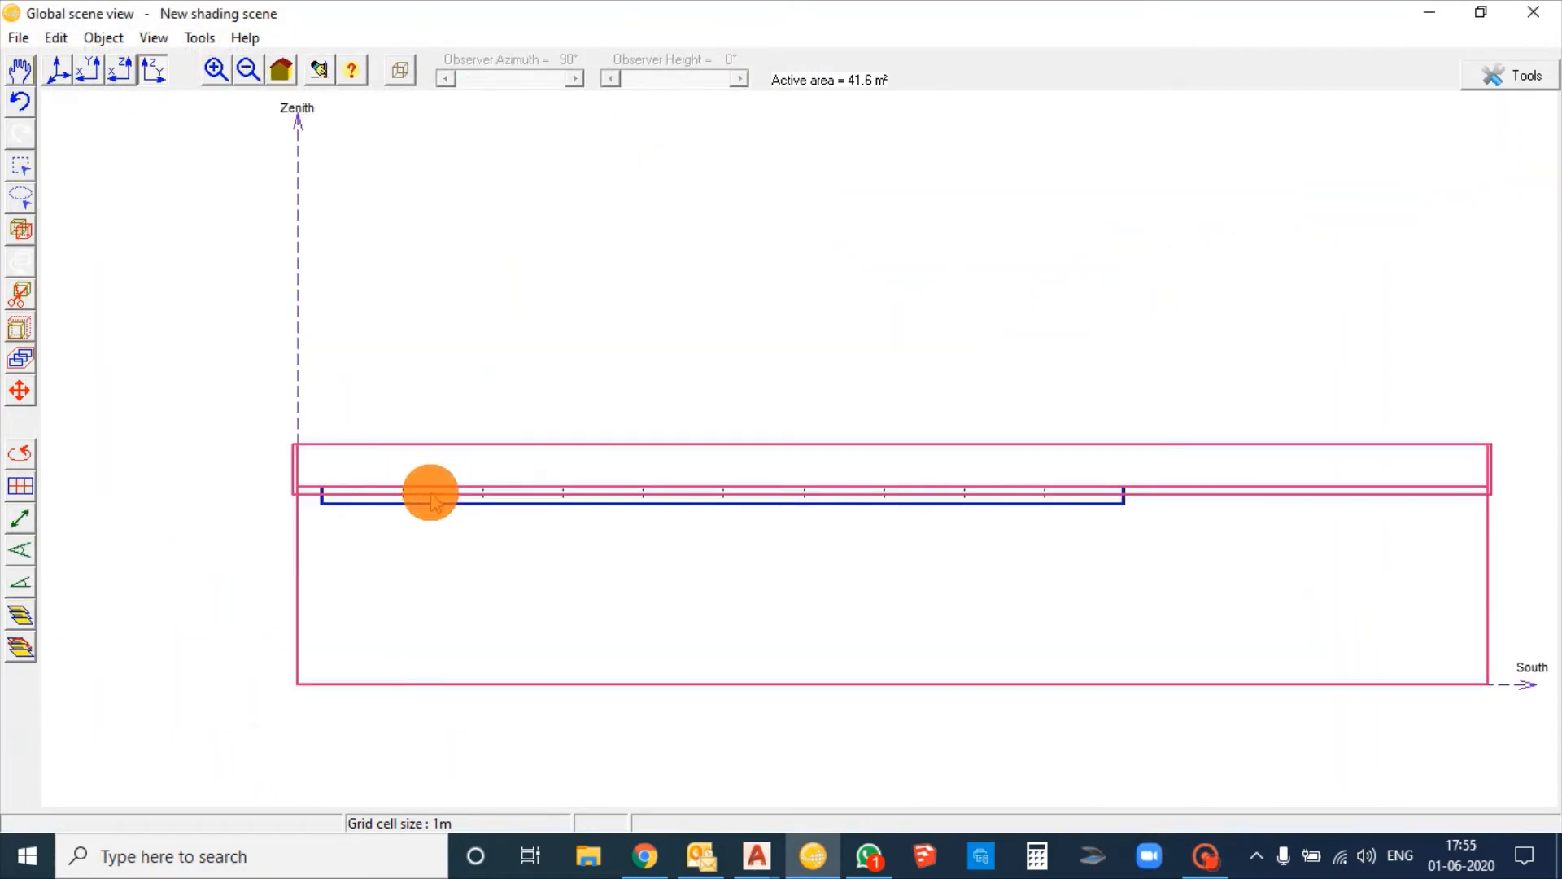
{"action": "left_click", "coordinate": [431, 494]}
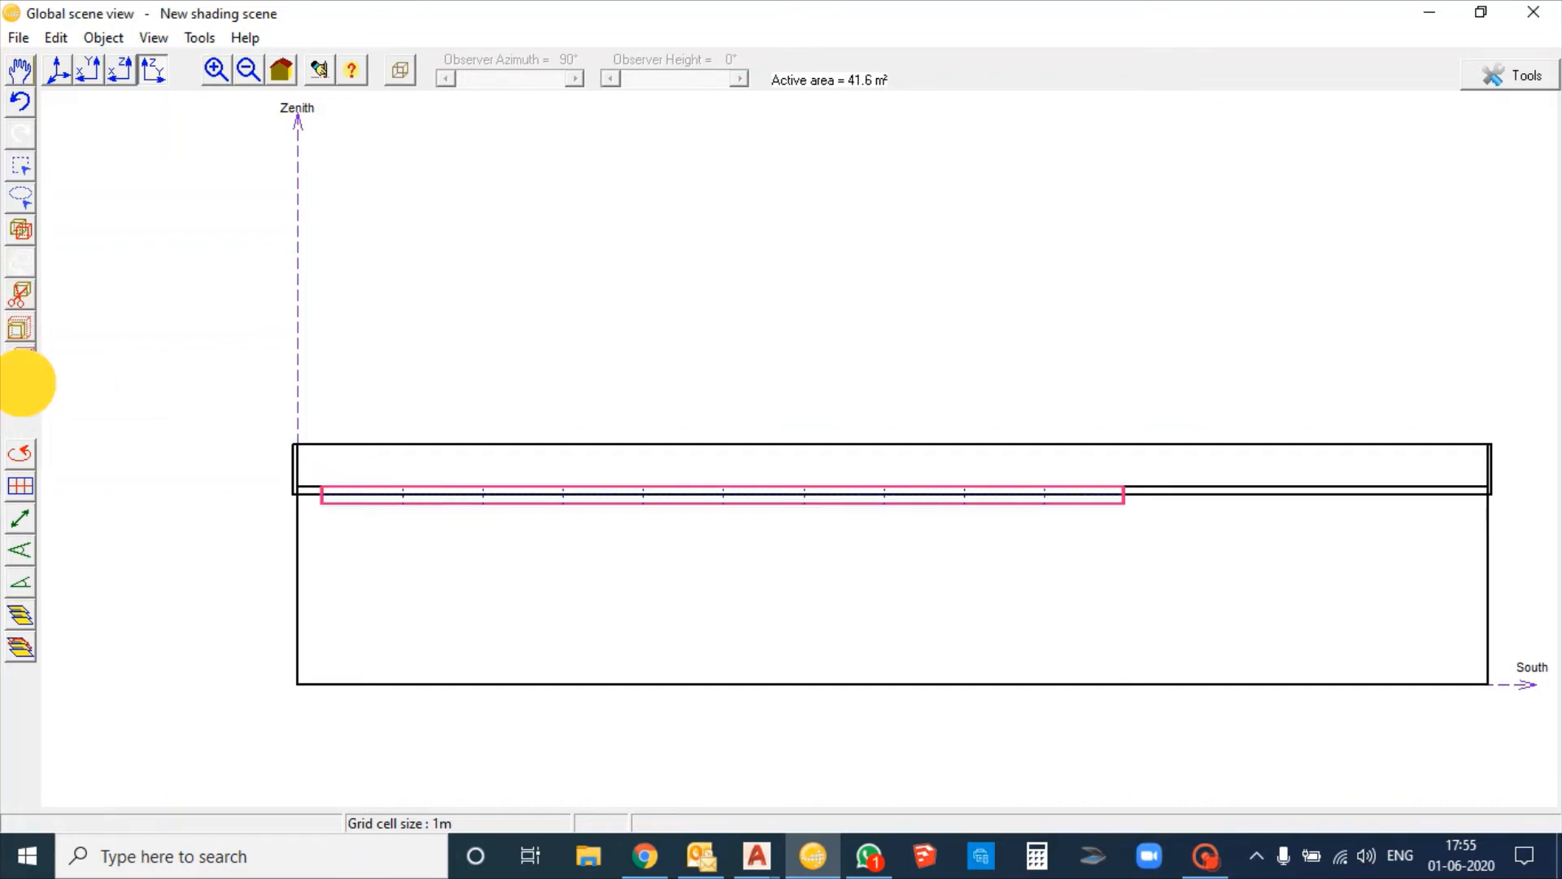
{"action": "left_click", "coordinate": [20, 392]}
{"action": "left_click_drag", "start_coordinate": [740, 477], "coordinate": [743, 397]}
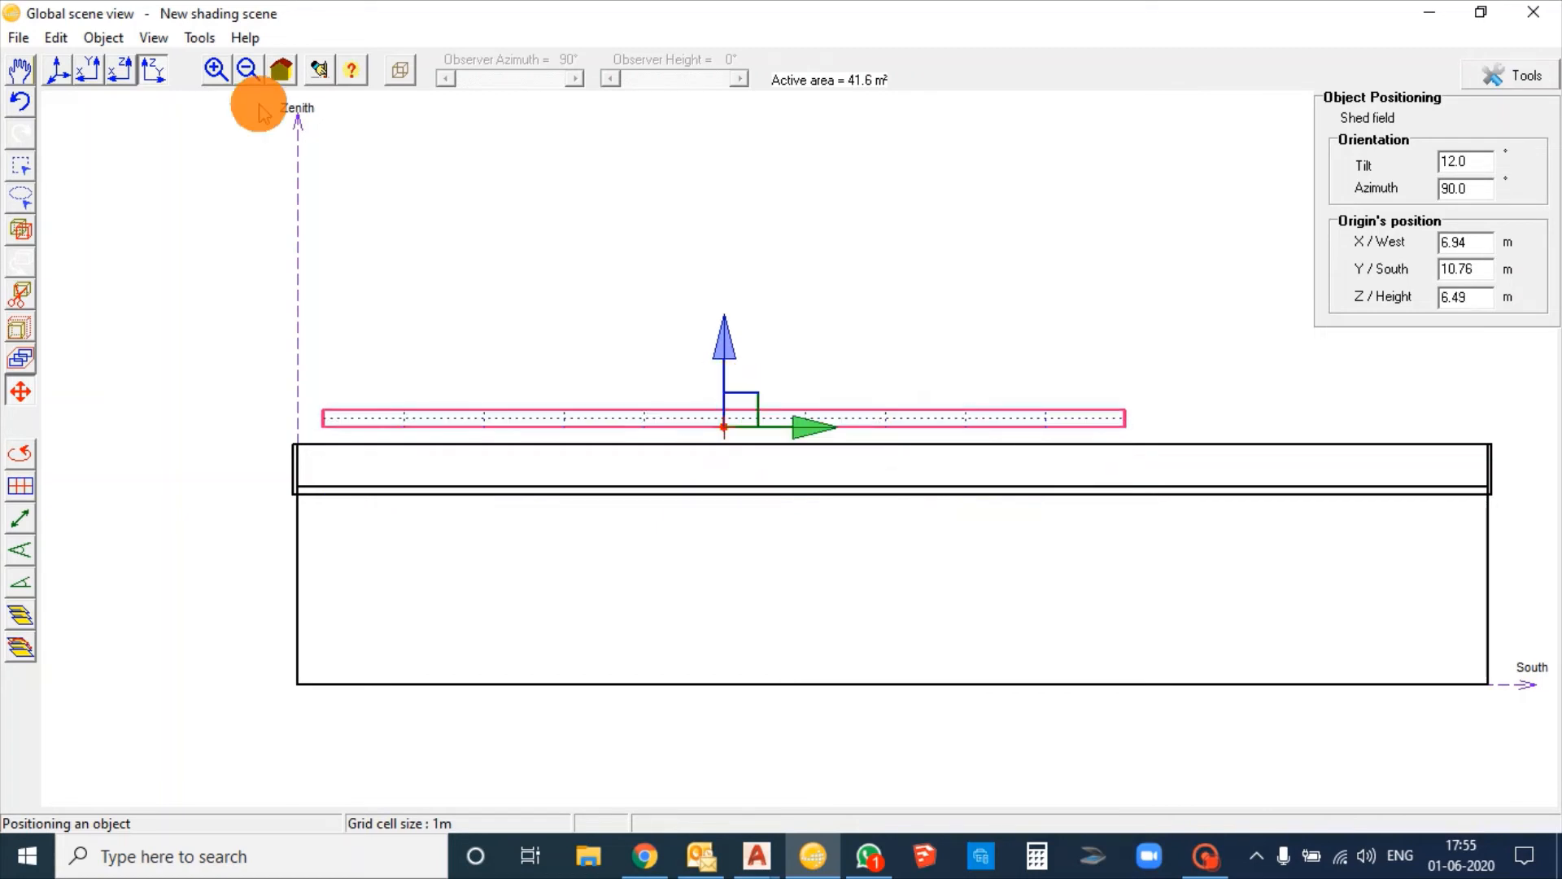
Move the shed field to about X 7.69 m, Y 10.73 m and height 6.27 m, and run the shadow animation for 21-12-2019.
{"action": "left_click", "coordinate": [57, 70]}
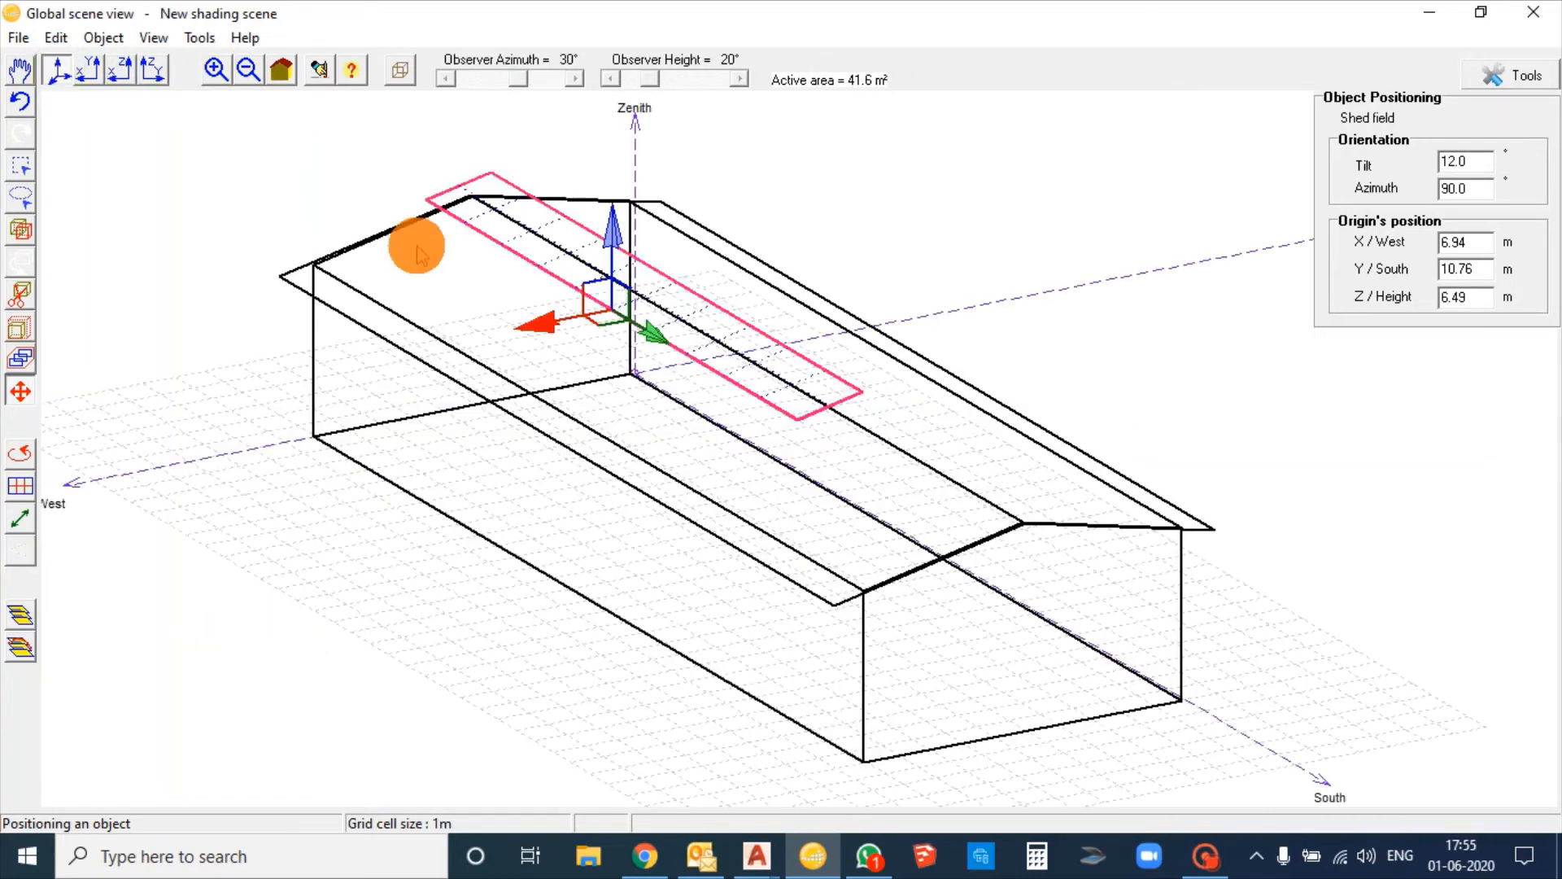
{"action": "left_click_drag", "start_coordinate": [589, 363], "coordinate": [563, 360]}
{"action": "left_click", "coordinate": [90, 69]}
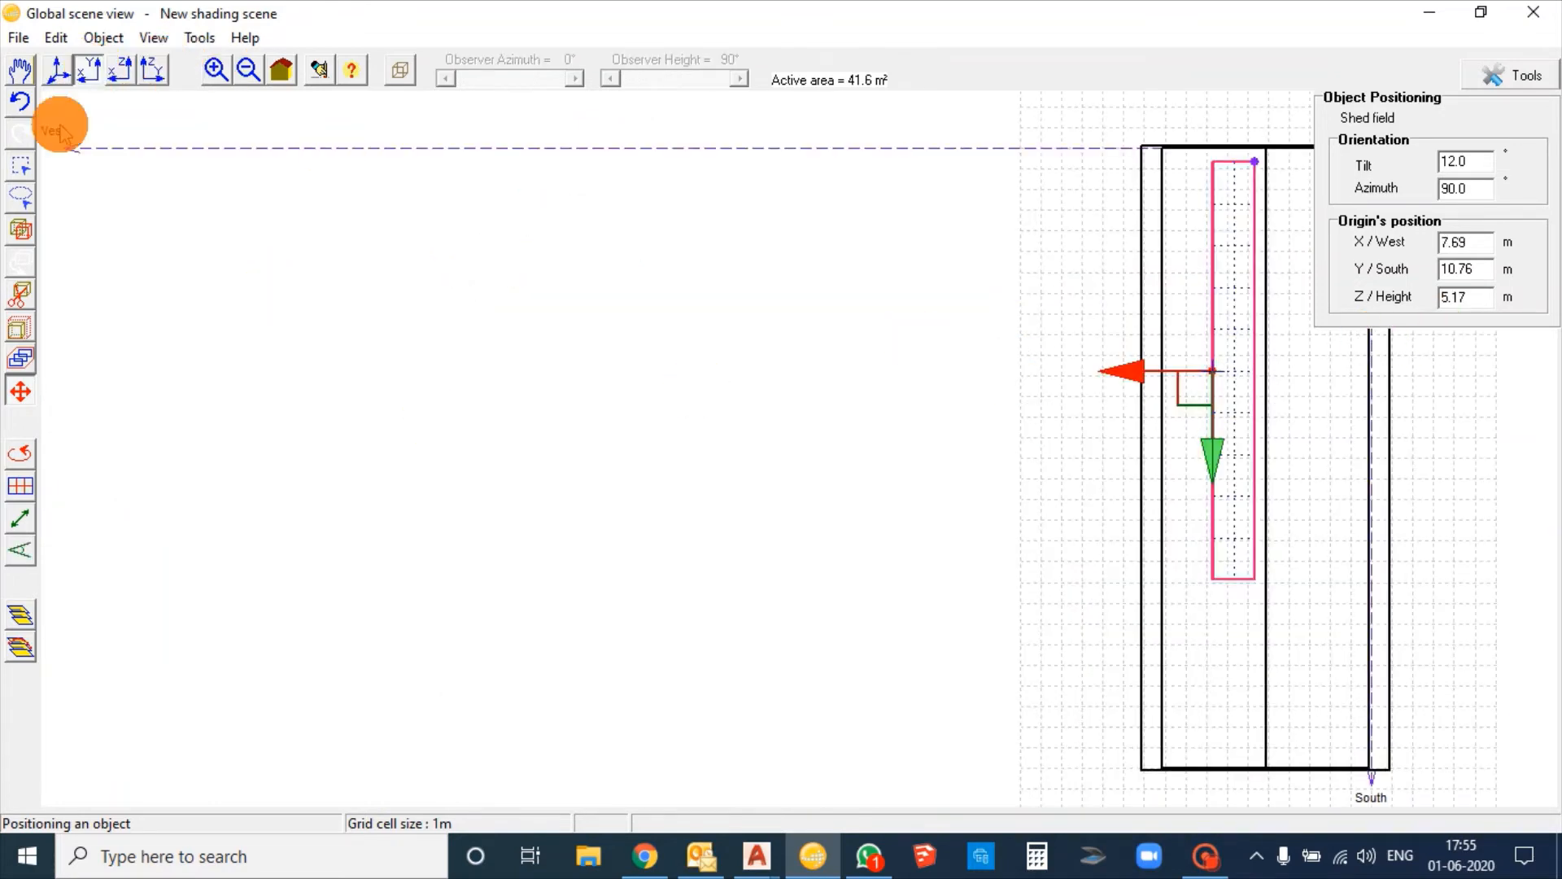
{"action": "left_click", "coordinate": [59, 70]}
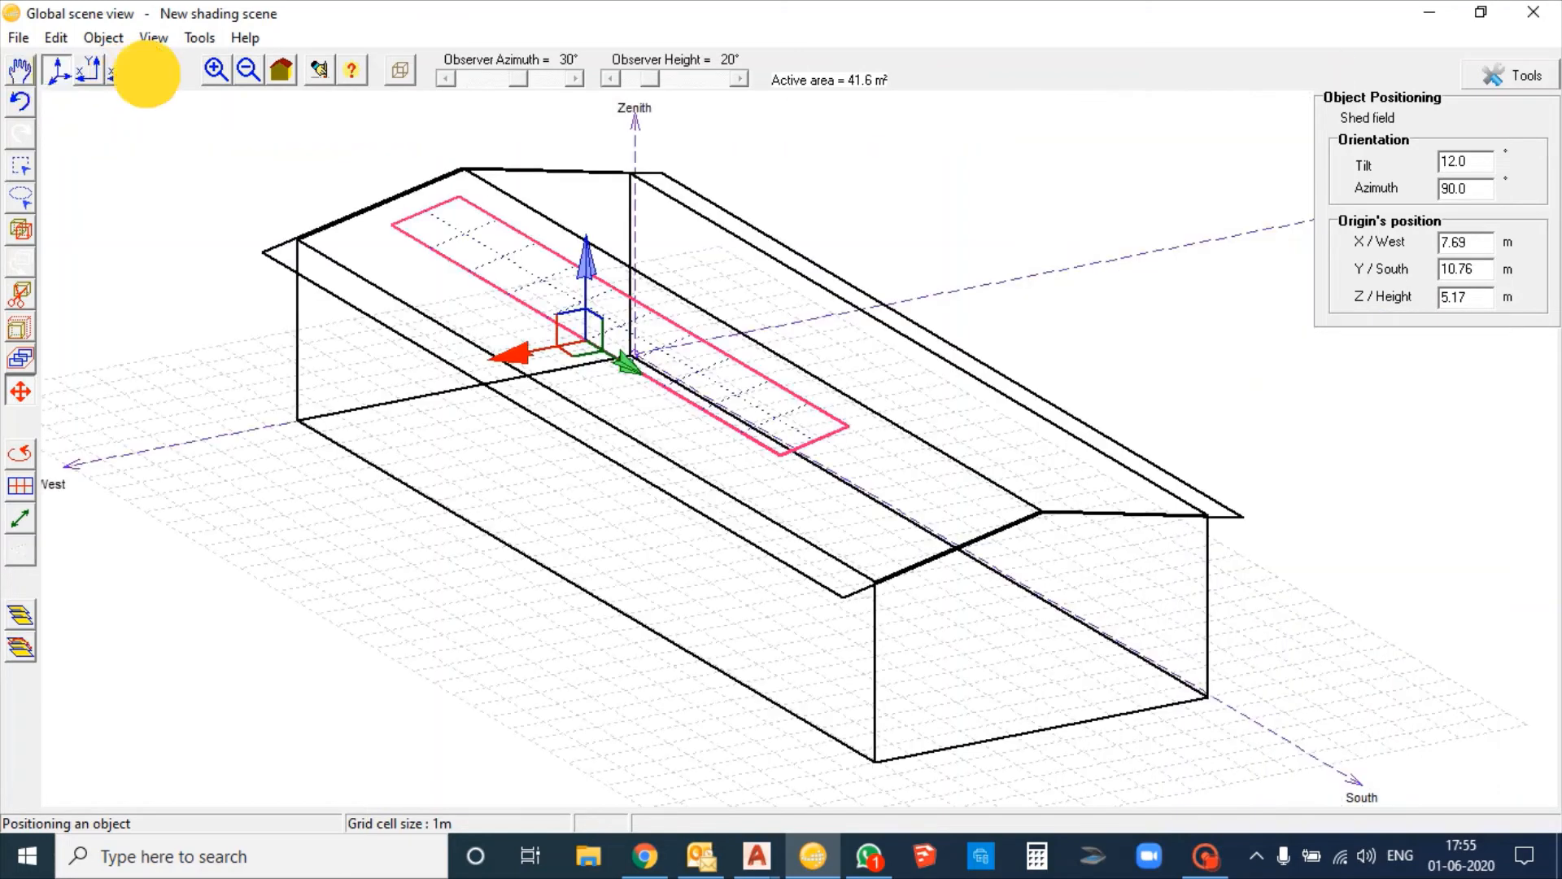
{"action": "left_click", "coordinate": [142, 70]}
{"action": "left_click_drag", "start_coordinate": [775, 464], "coordinate": [749, 411]}
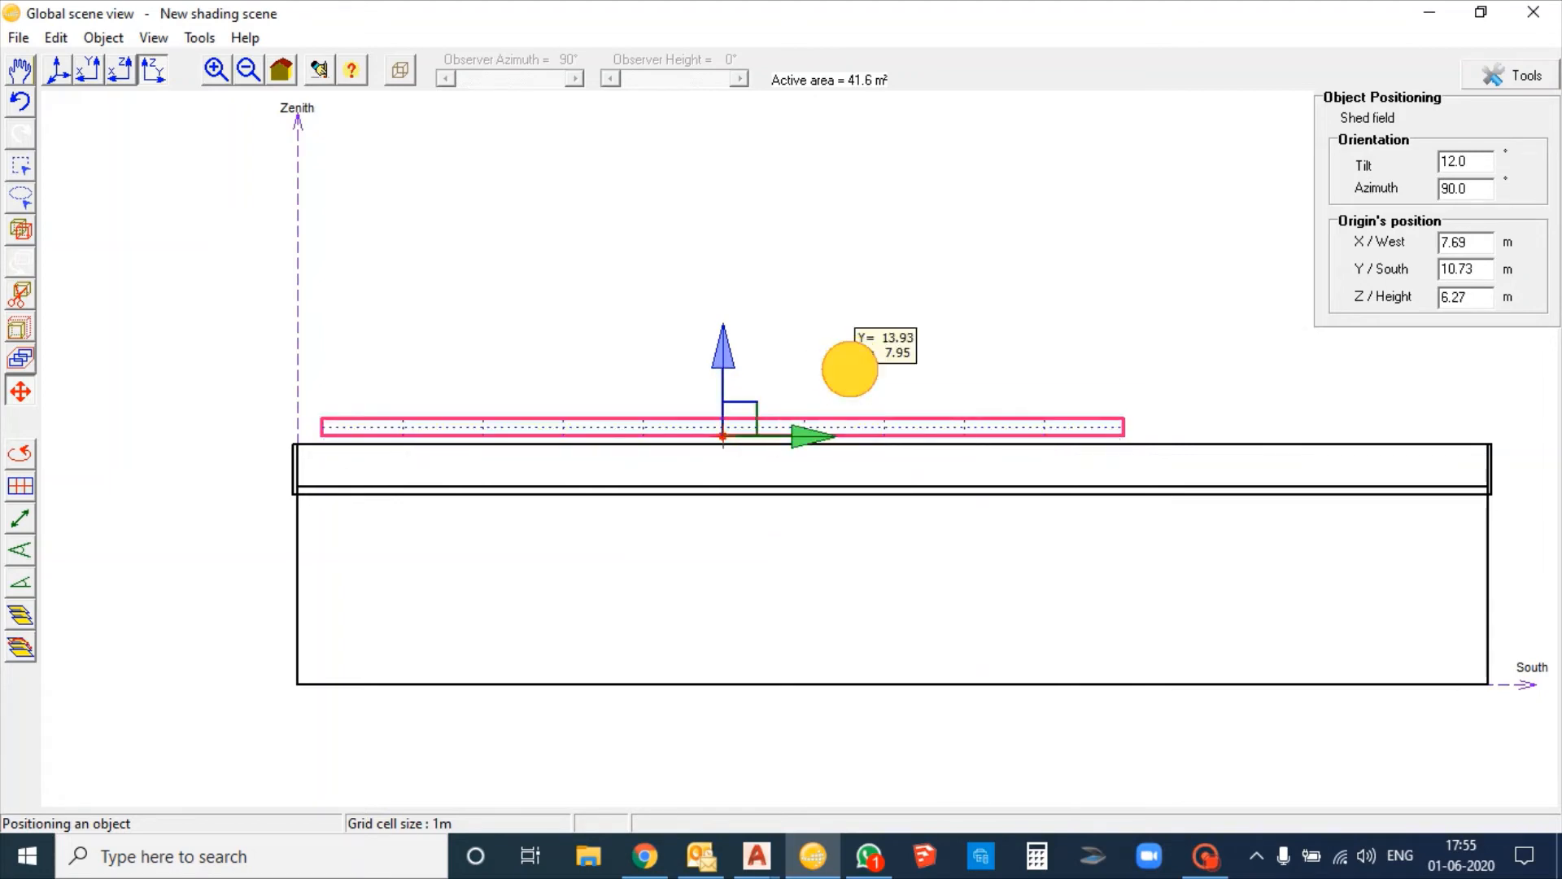
{"action": "left_click", "coordinate": [24, 645]}
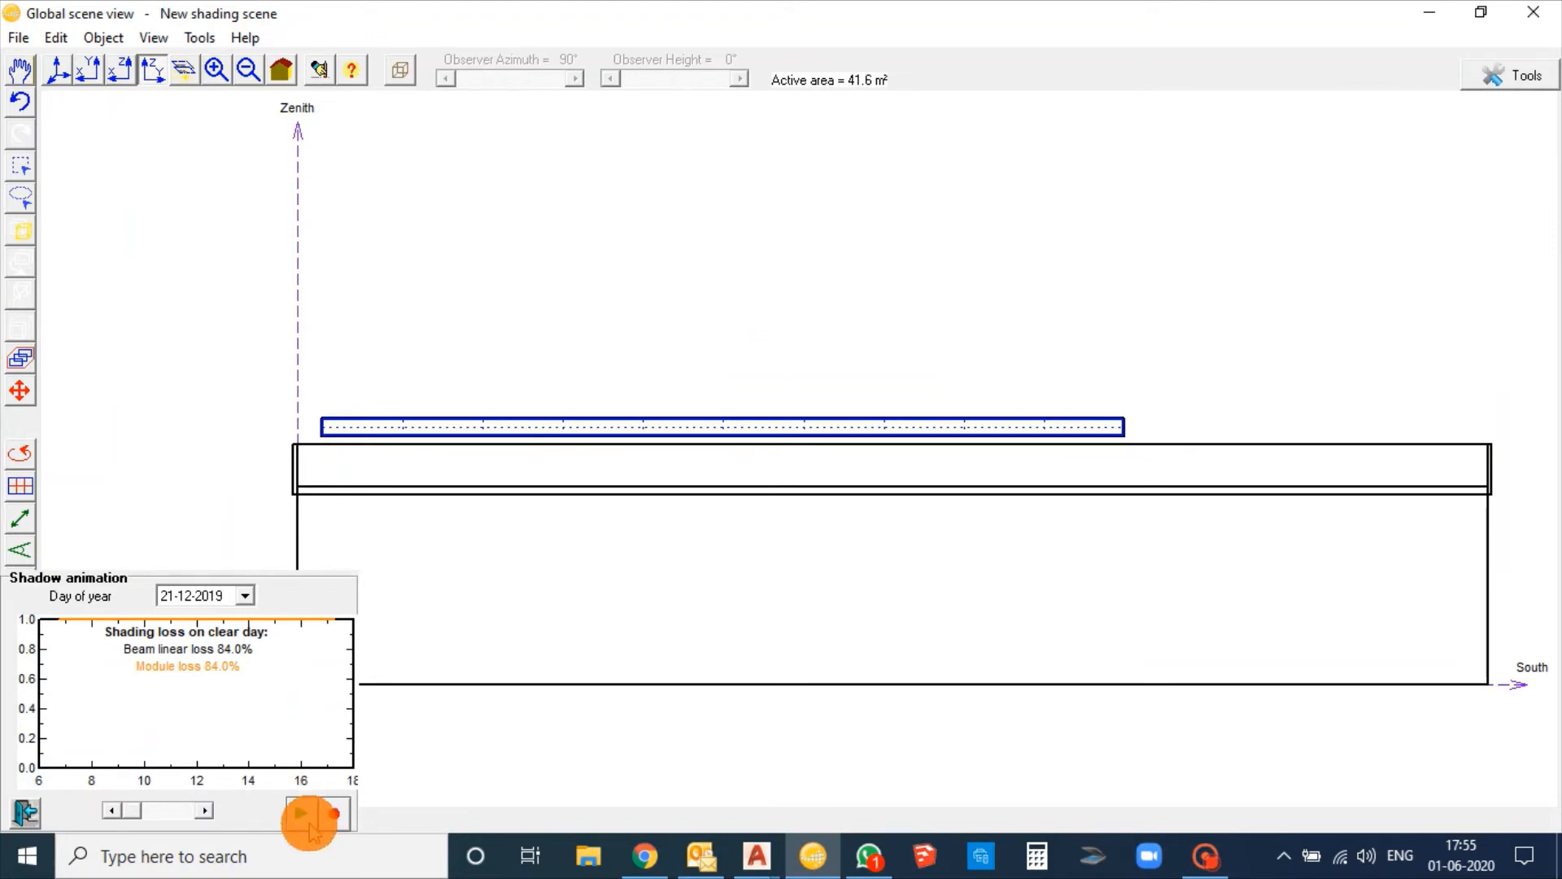
{"action": "left_click", "coordinate": [307, 818]}
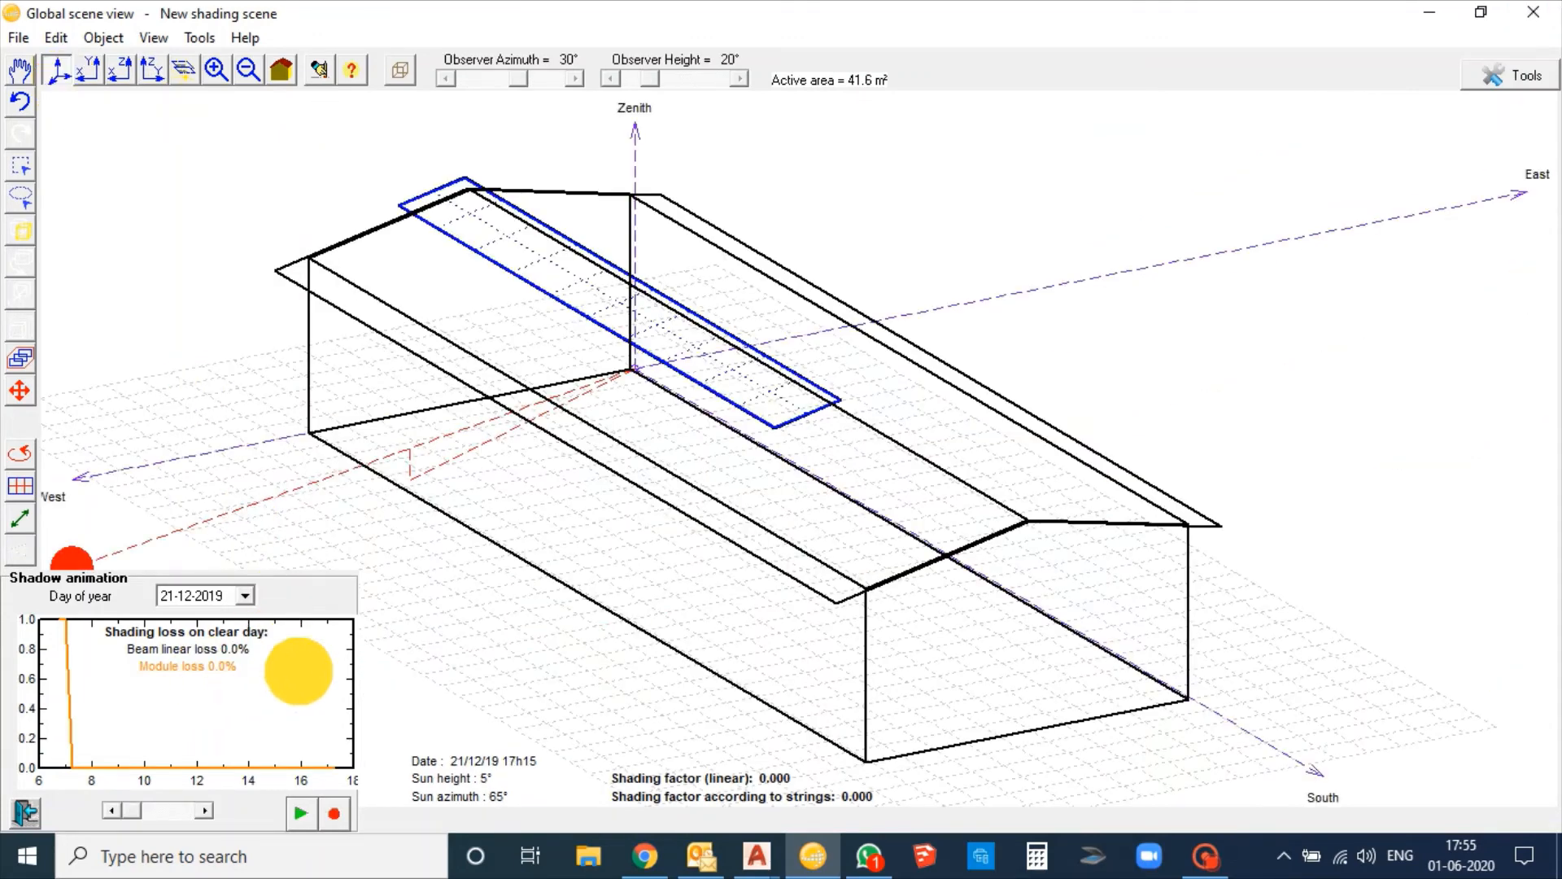
Save the shading scene over the existing Chennai new file and close the scene, keeping the modifications.
{"action": "left_click", "coordinate": [16, 37]}
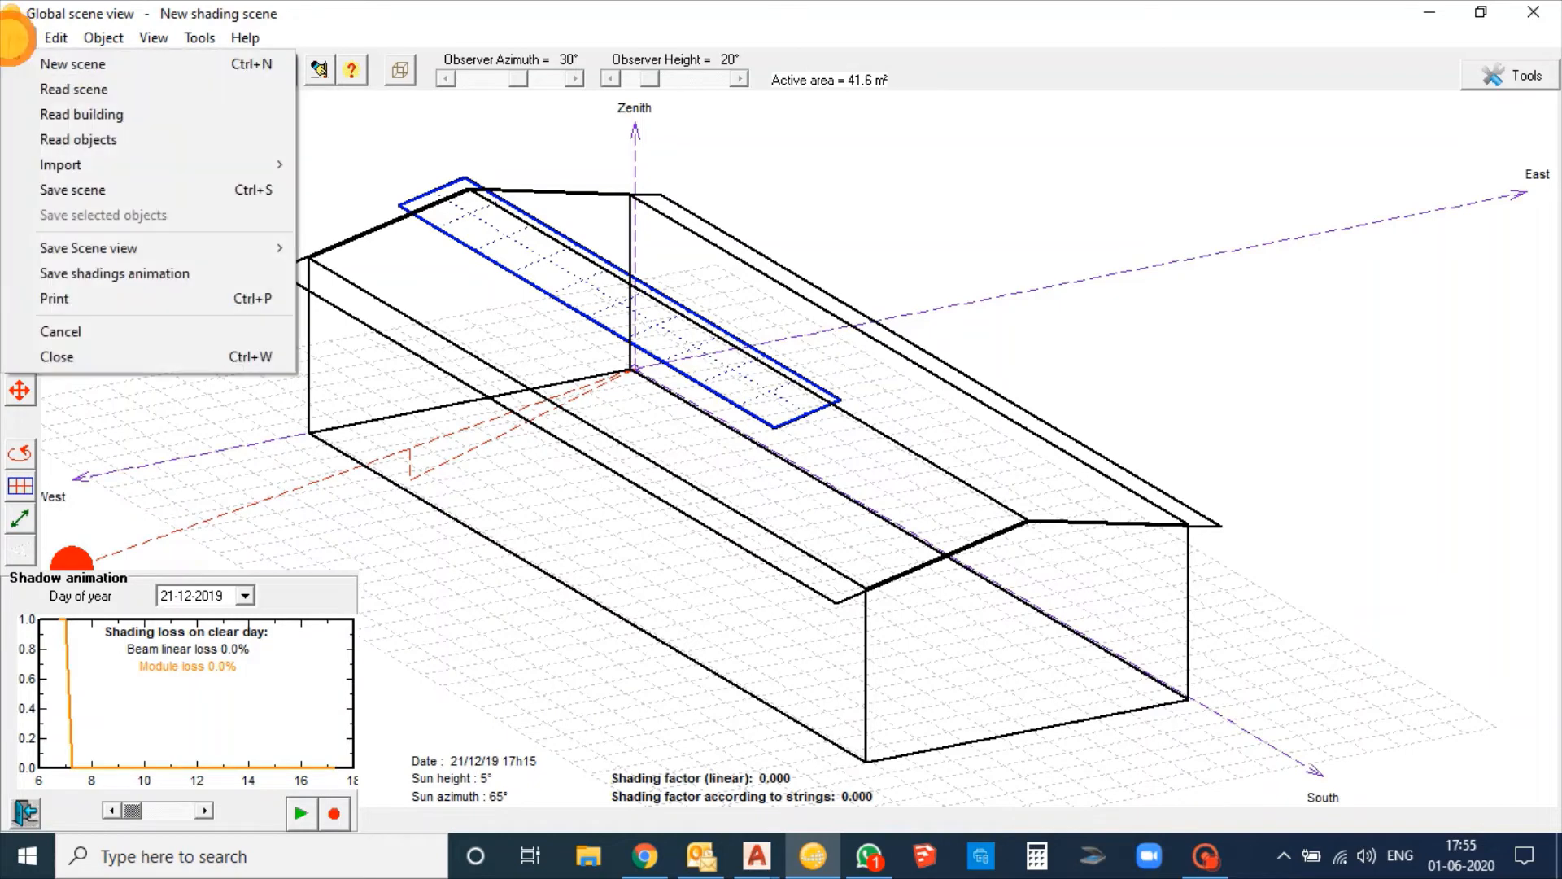
{"action": "left_click", "coordinate": [95, 190]}
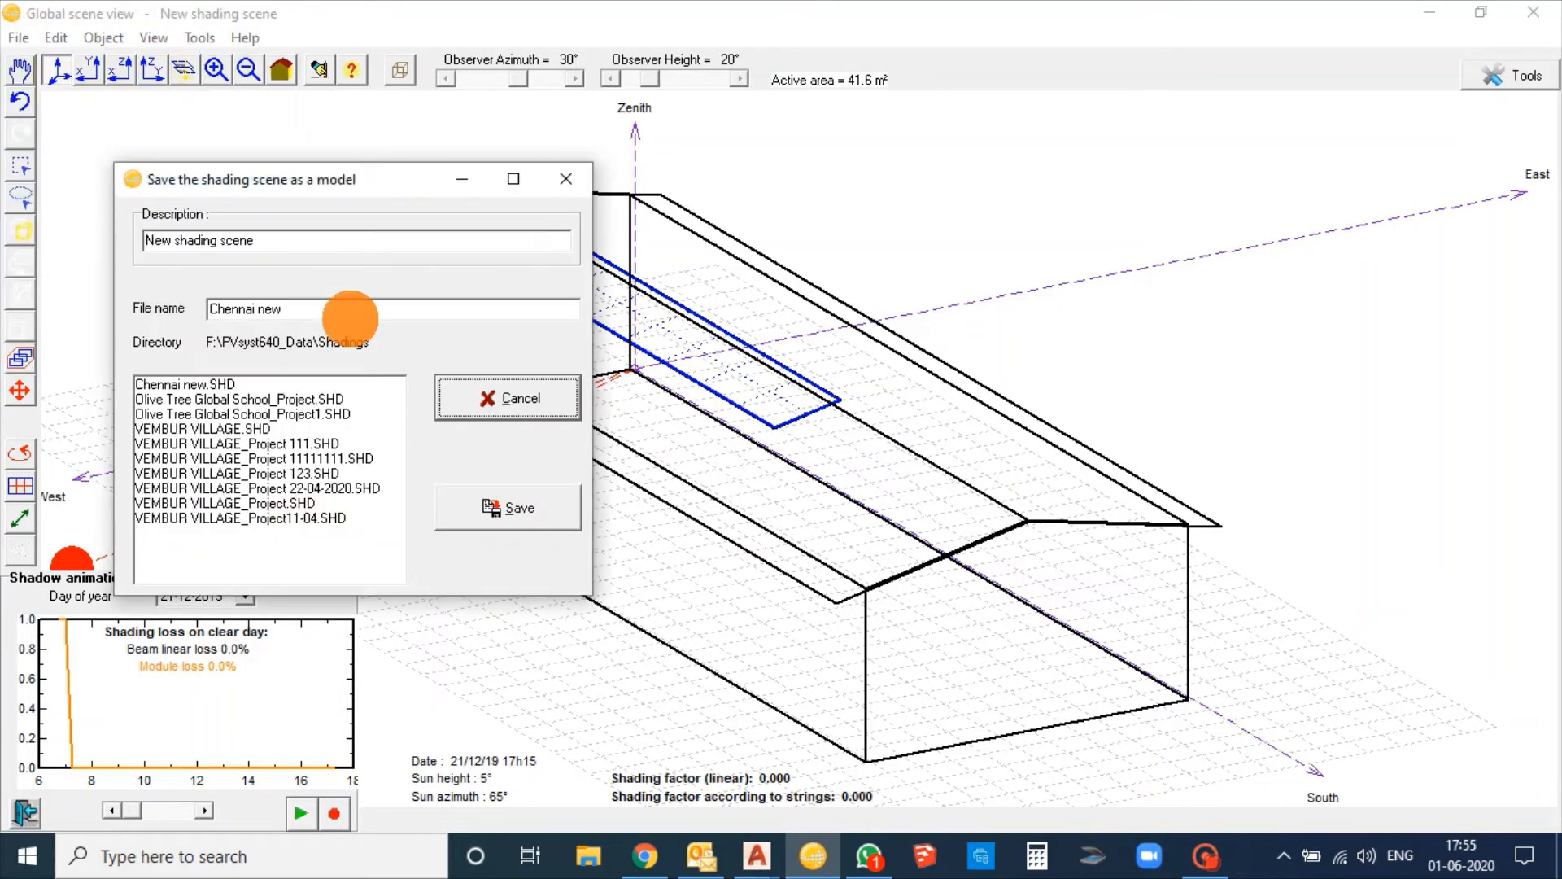
{"action": "left_click", "coordinate": [531, 509]}
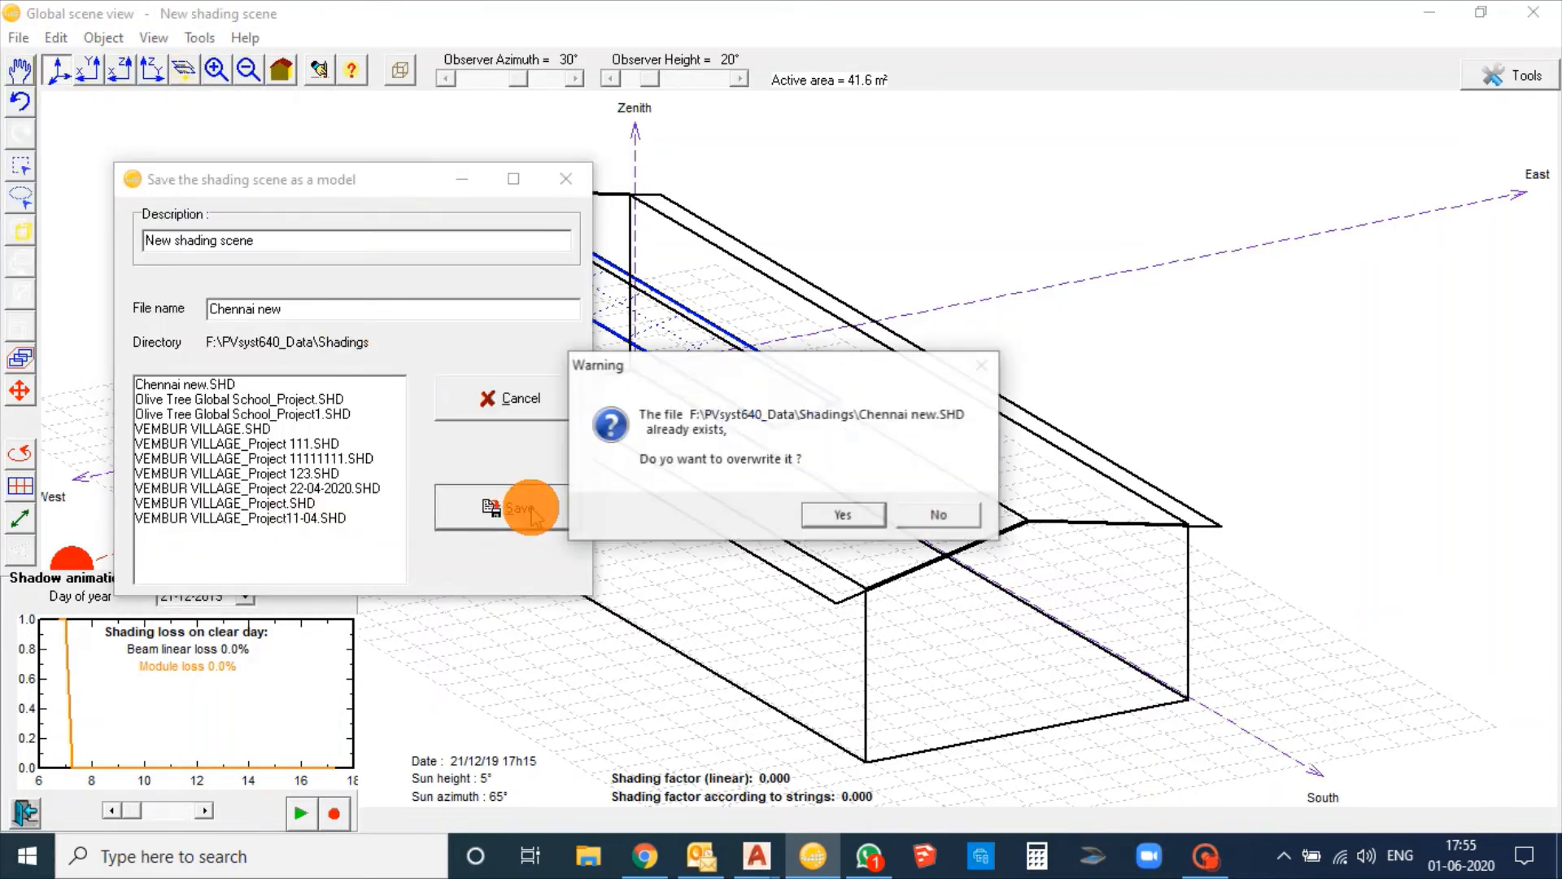
{"action": "left_click", "coordinate": [837, 513]}
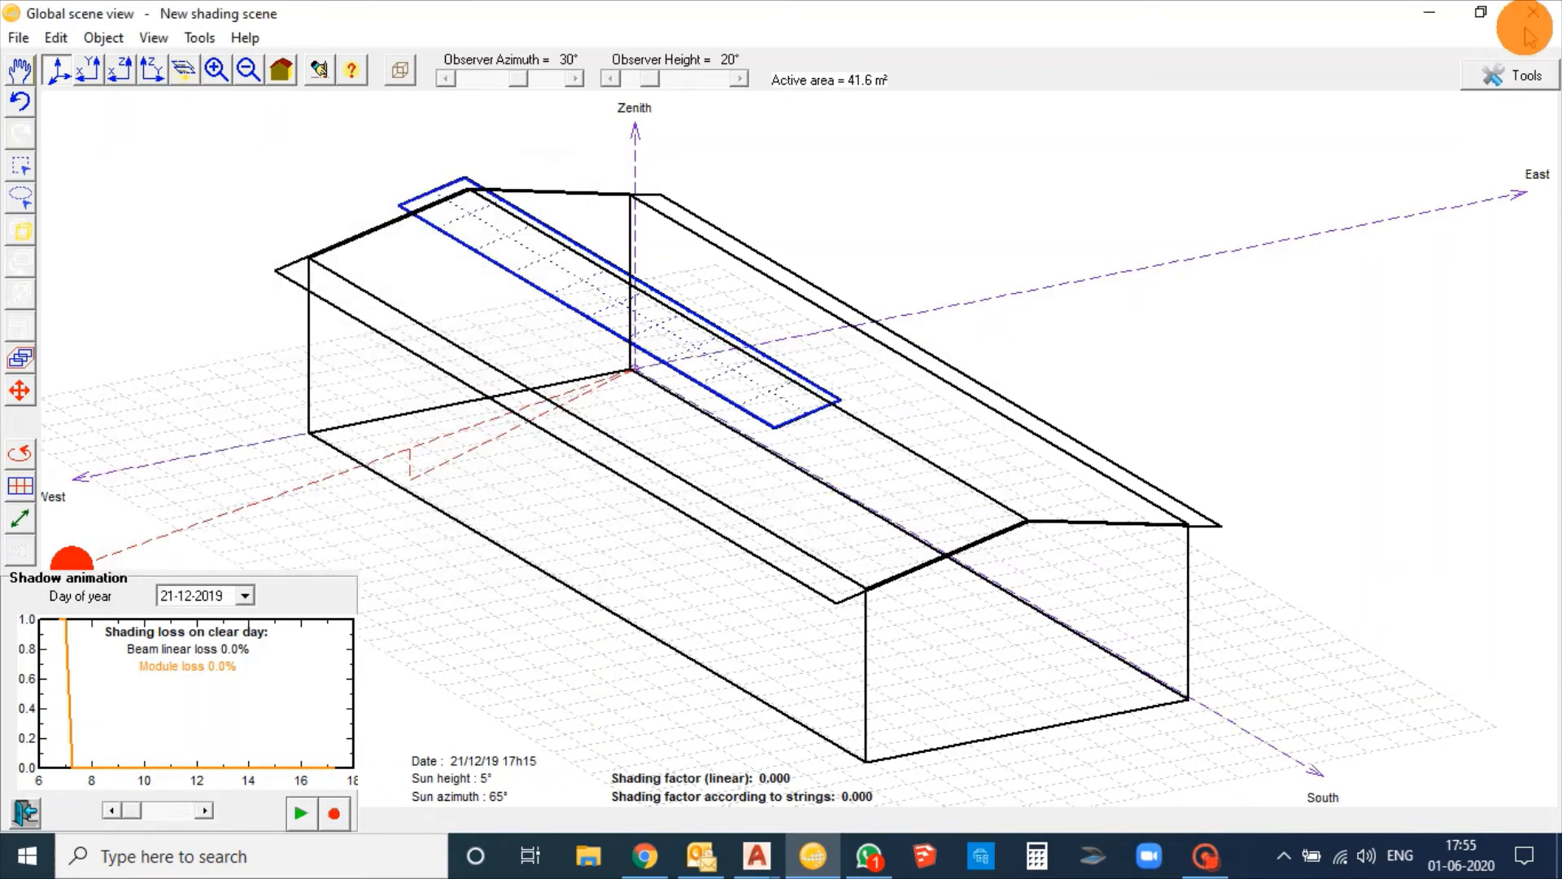
{"action": "left_click", "coordinate": [1547, 16]}
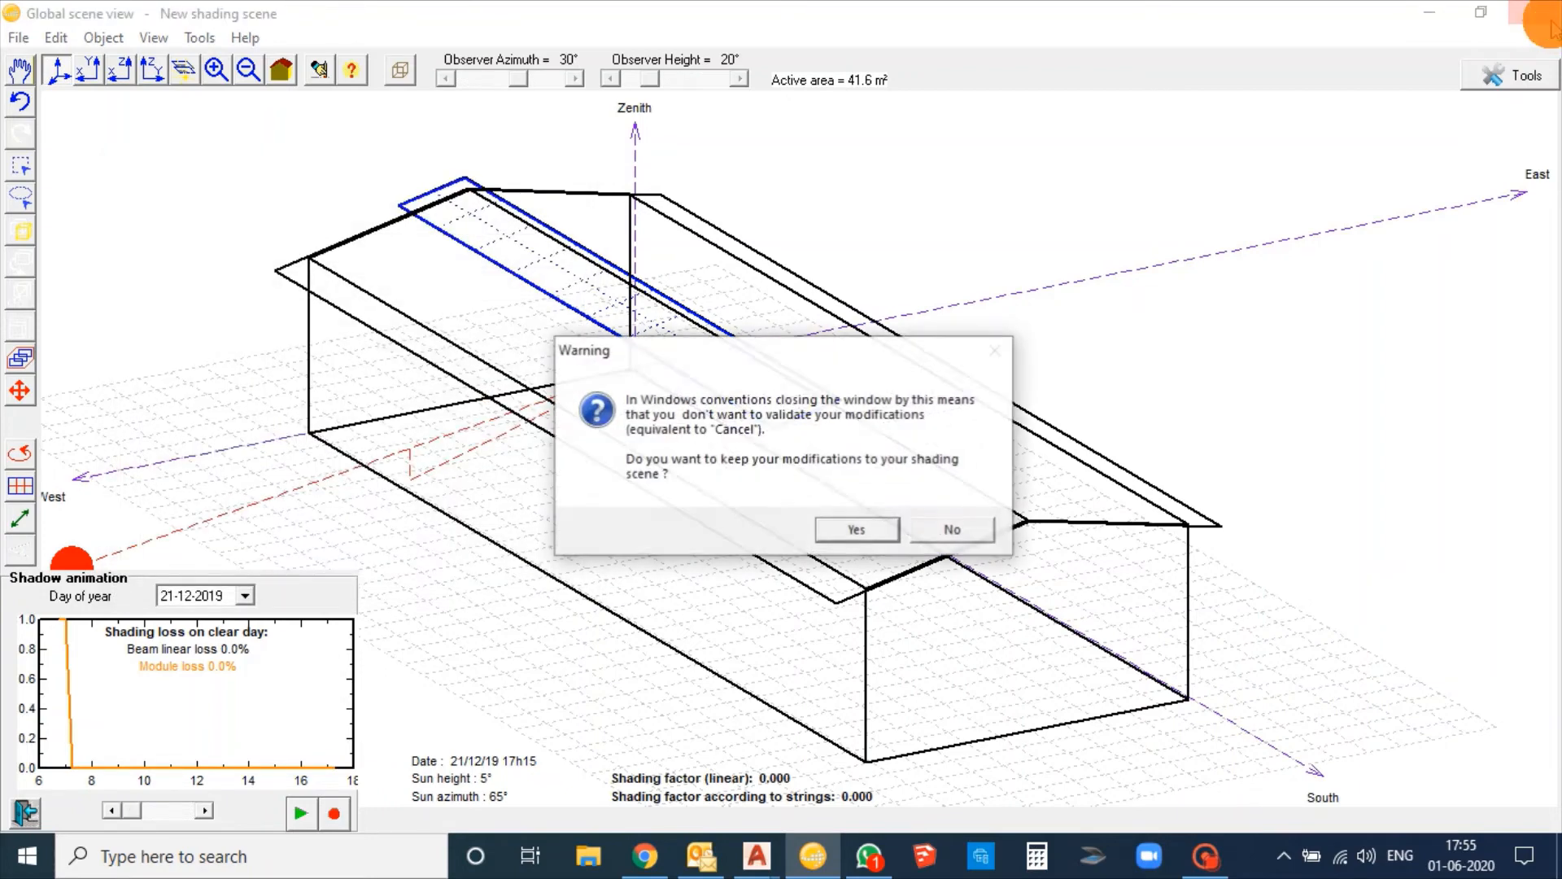
{"action": "left_click", "coordinate": [850, 531]}
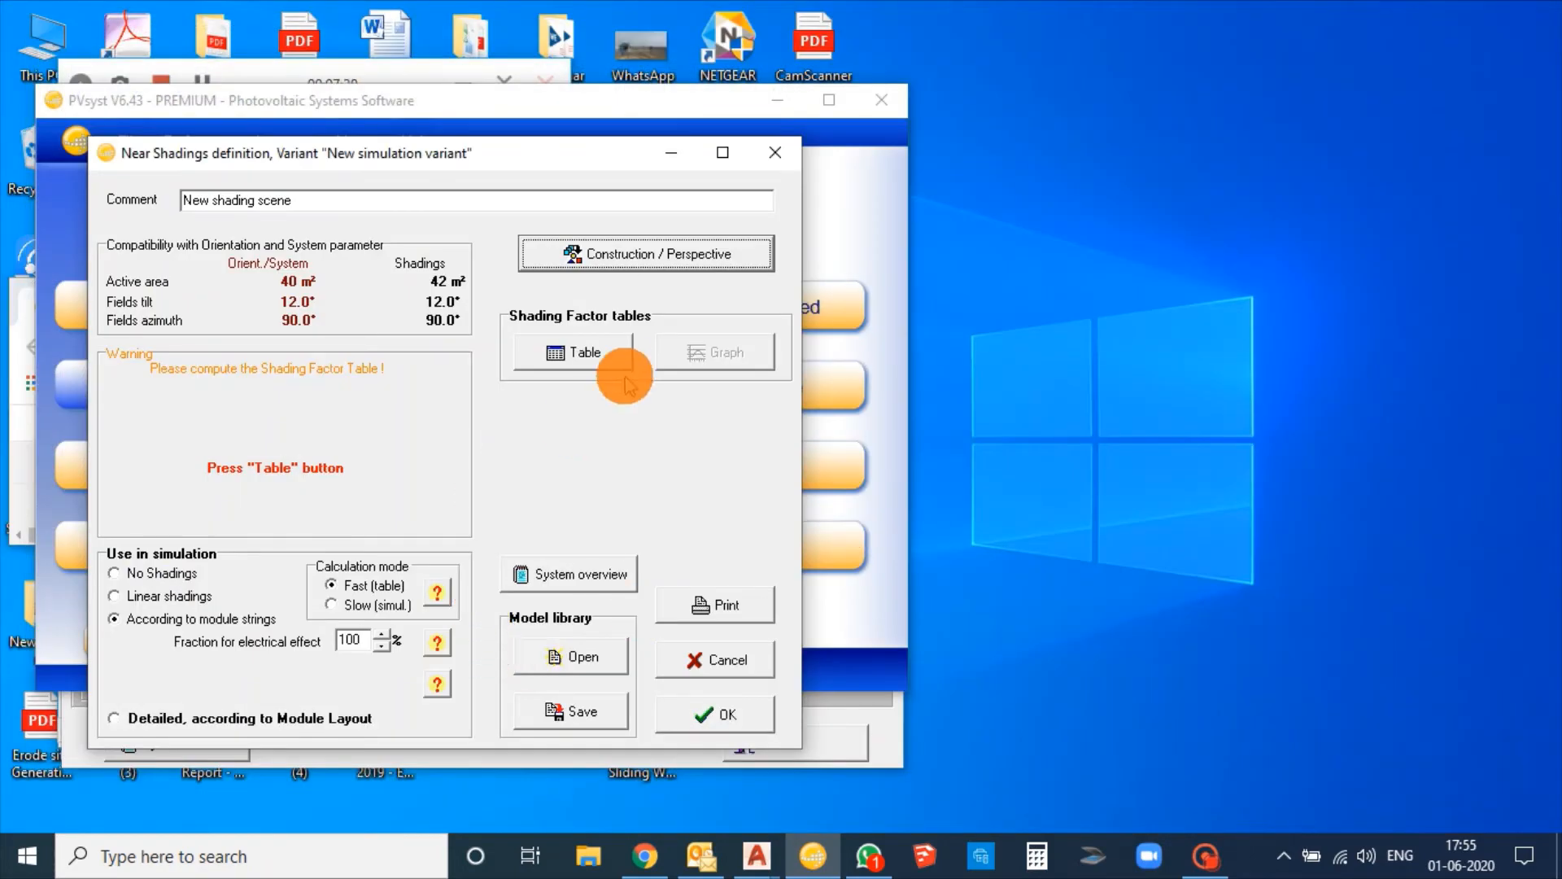
Compute the shading factor table for the new shading scene, recompute it and close the table.
{"action": "left_click", "coordinate": [606, 358]}
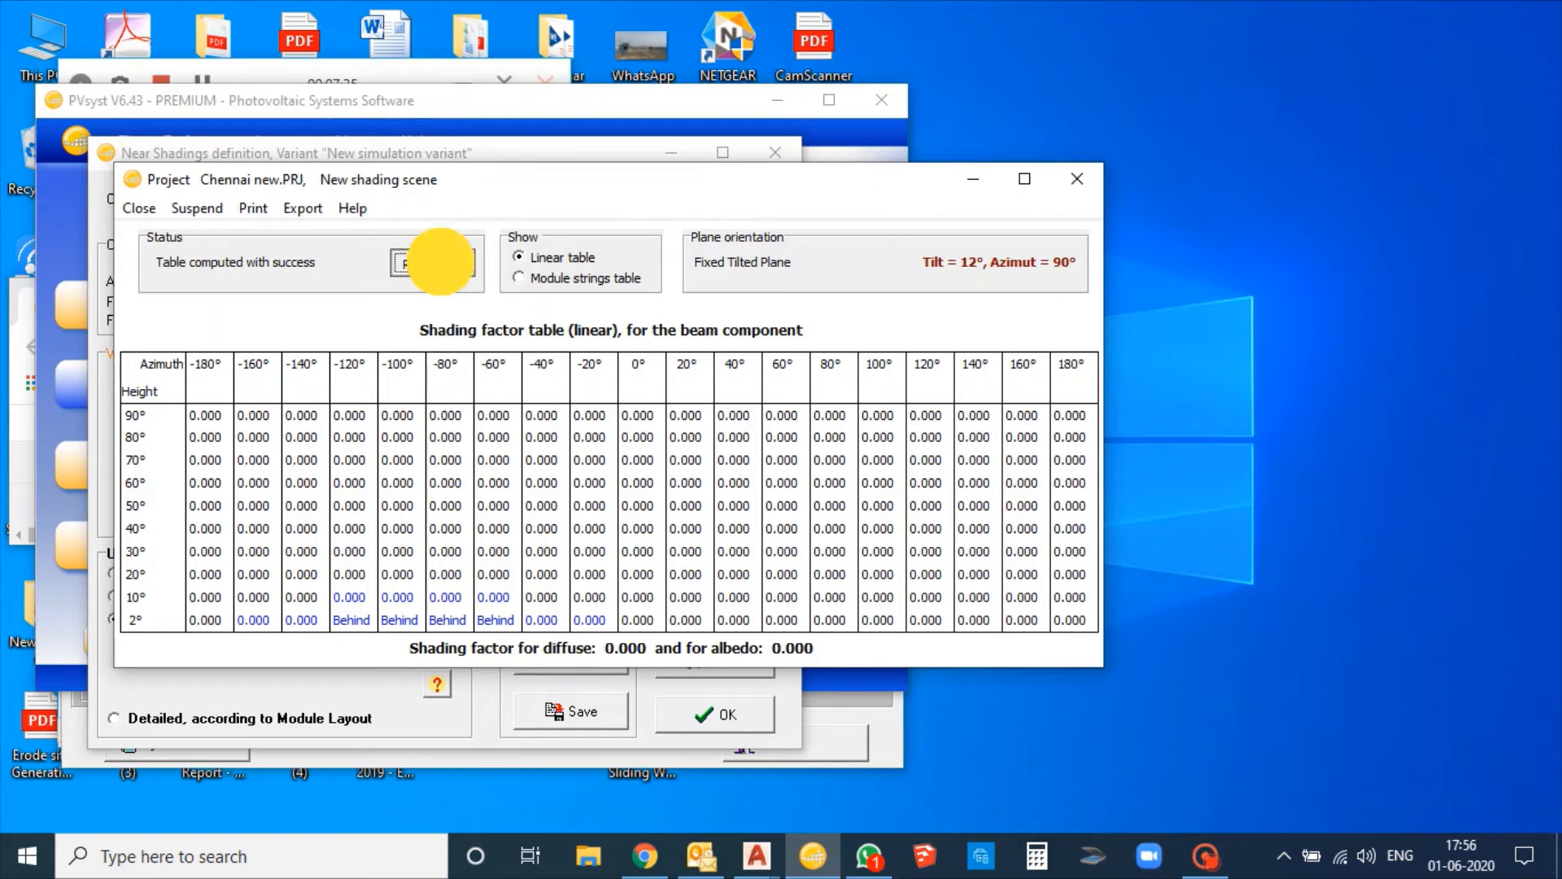
{"action": "left_click", "coordinate": [442, 264]}
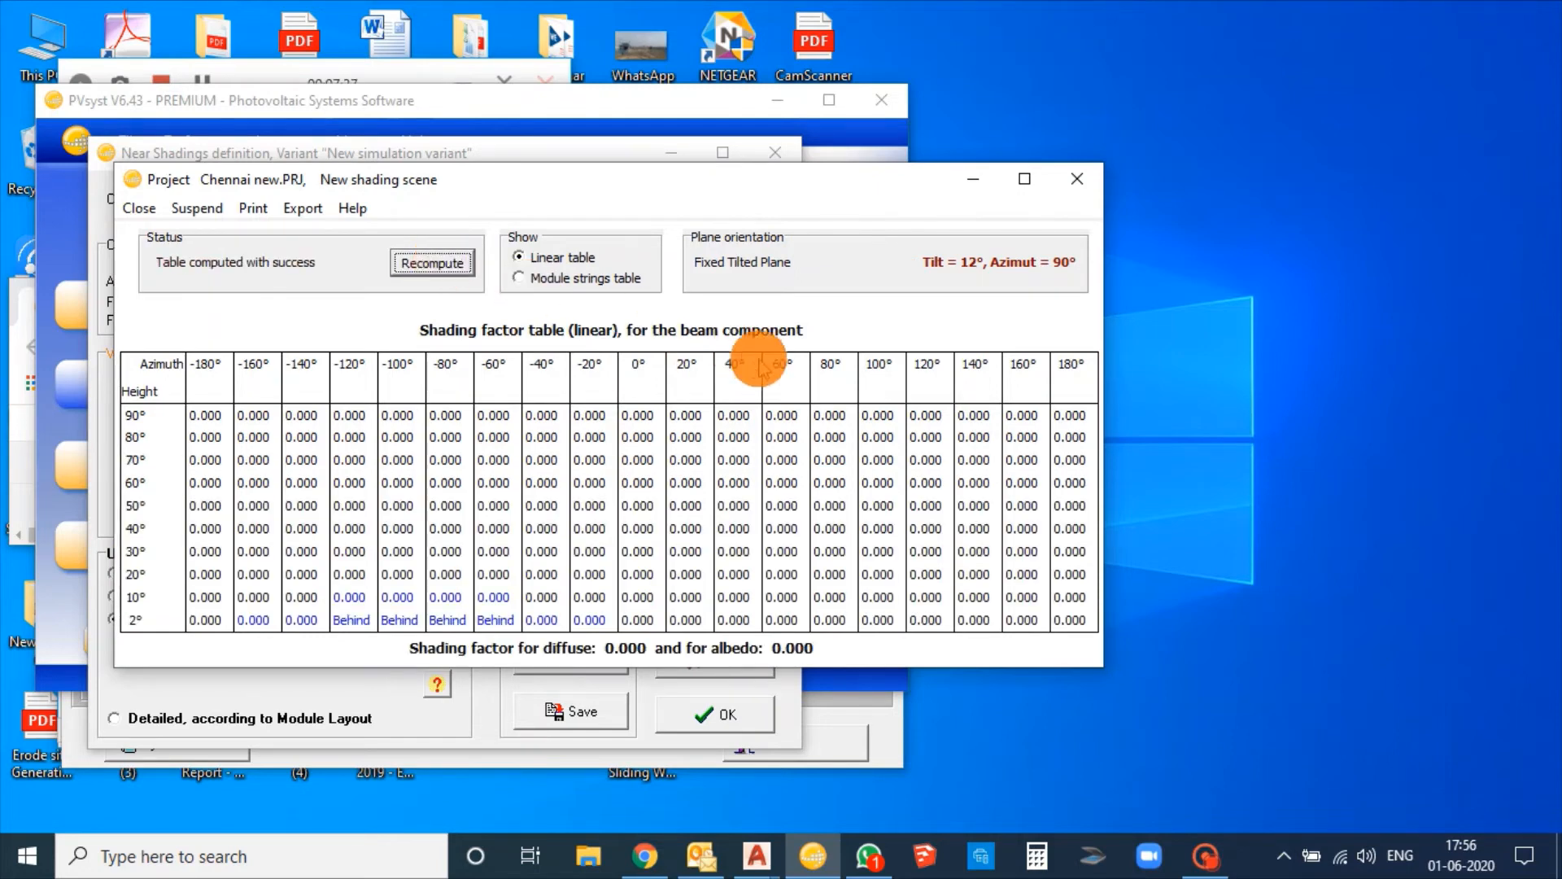
{"action": "left_click", "coordinate": [1090, 188]}
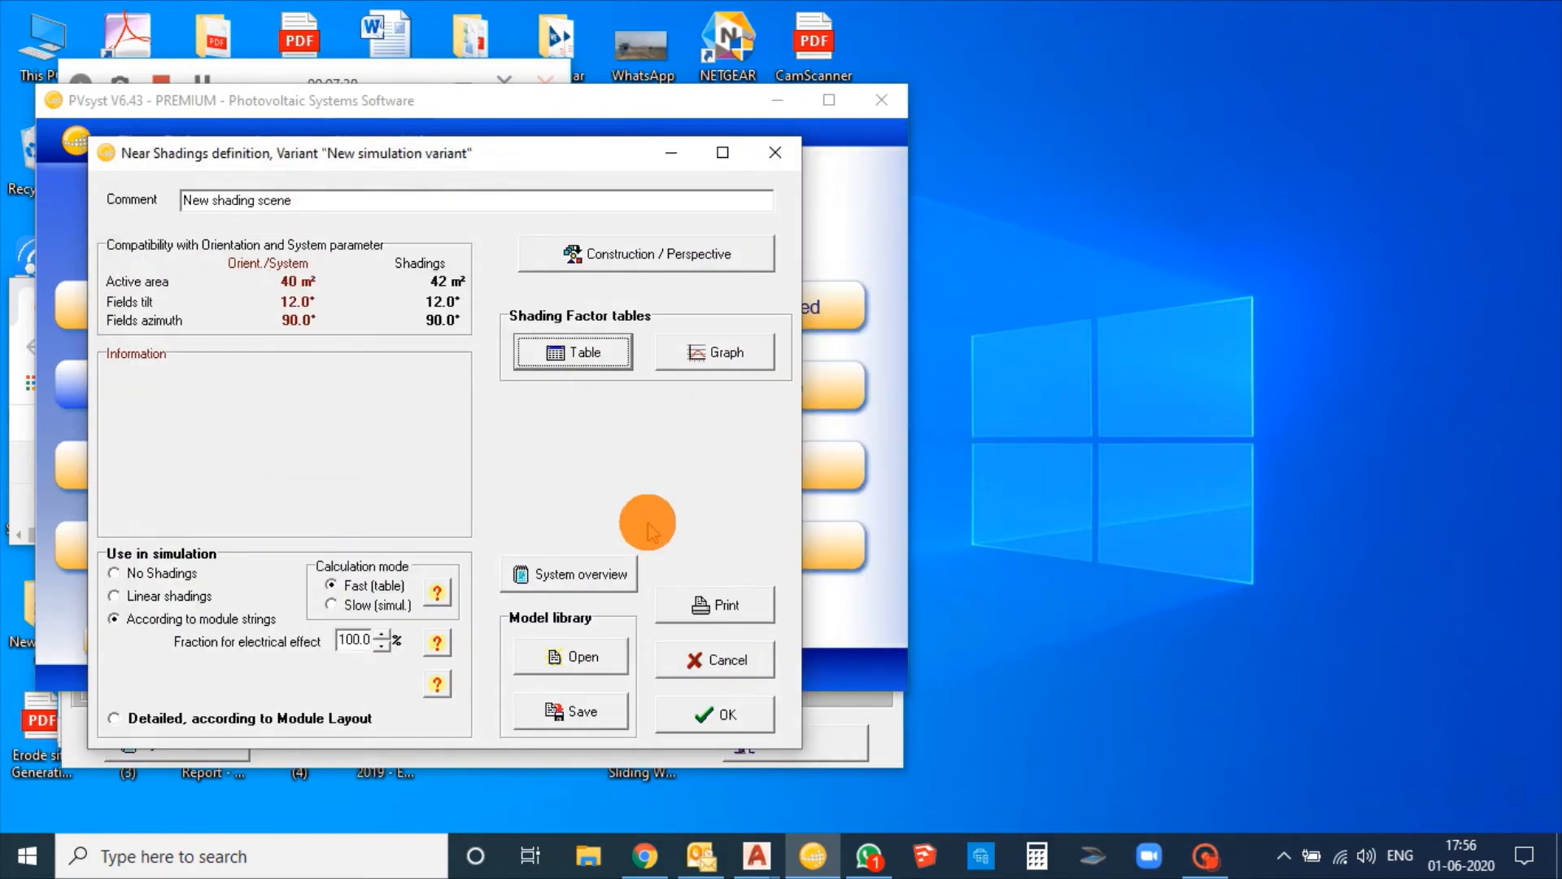
Save the shading model as Chennai new, overwriting the existing file, and accept the near shadings definition.
{"action": "left_click", "coordinate": [572, 713]}
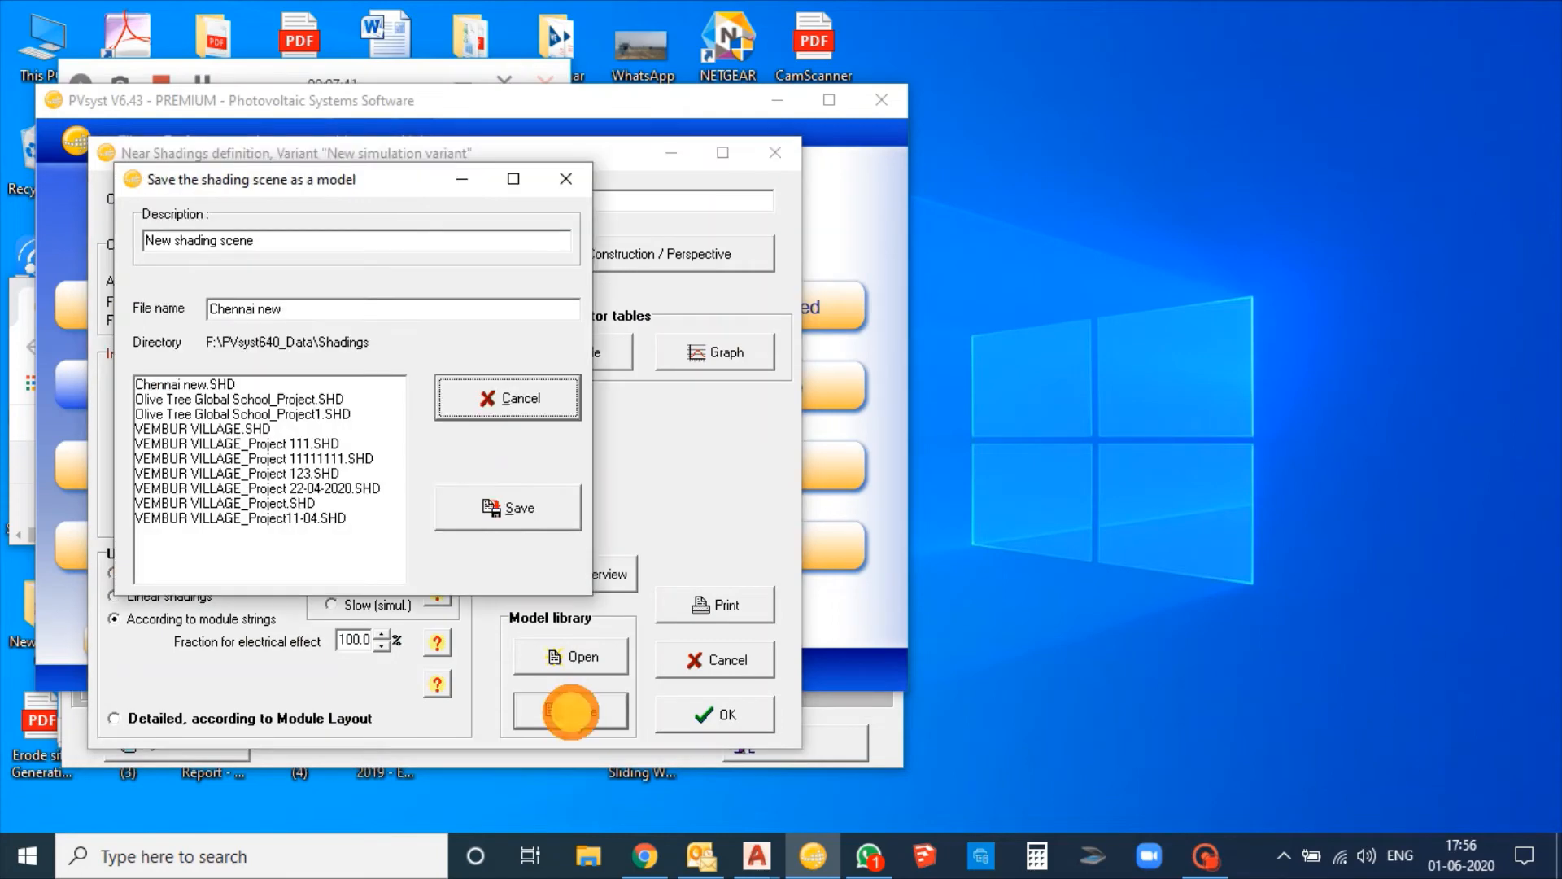
{"action": "left_click", "coordinate": [481, 501]}
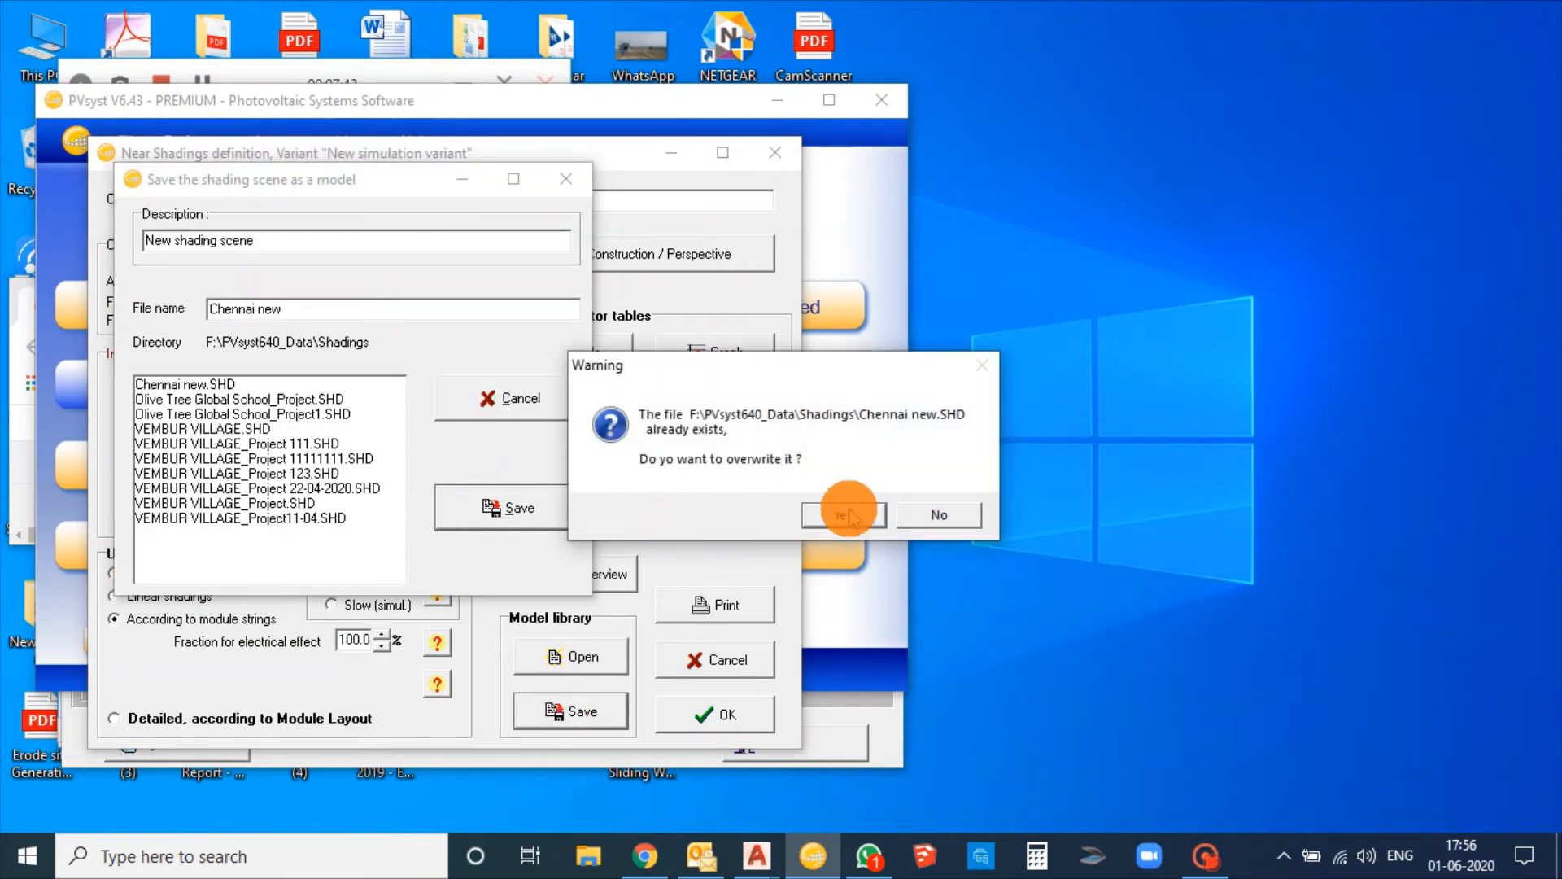
{"action": "left_click", "coordinate": [846, 515]}
{"action": "left_click", "coordinate": [694, 716]}
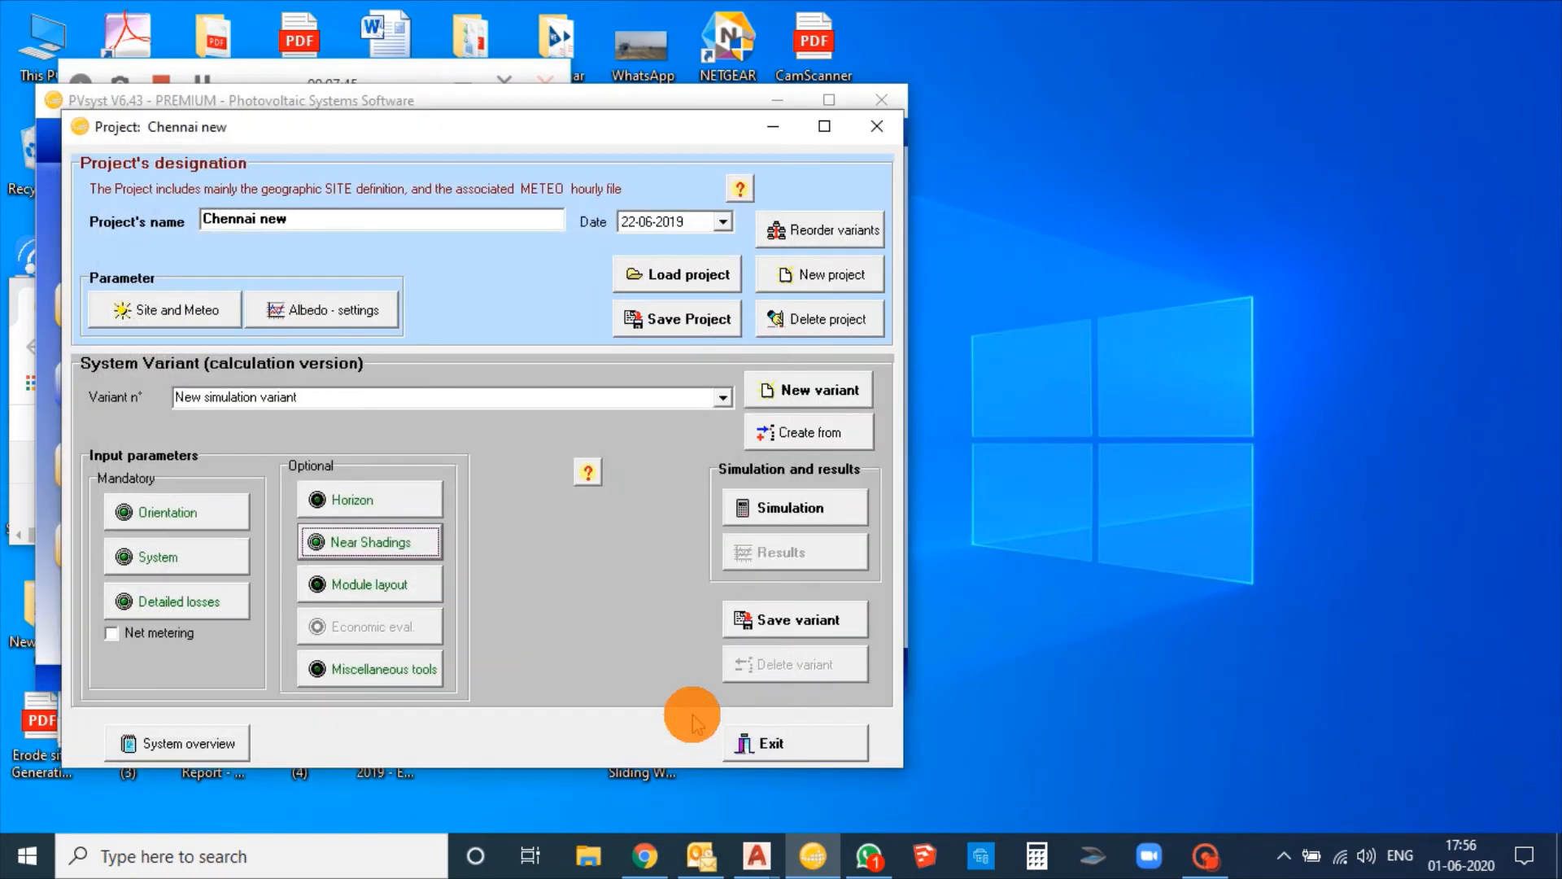
In the P50-P90 estimation of the miscellaneous tools, set the annual variability to 2.5 % and the kind of data to Specific year.
{"action": "left_click", "coordinate": [381, 669]}
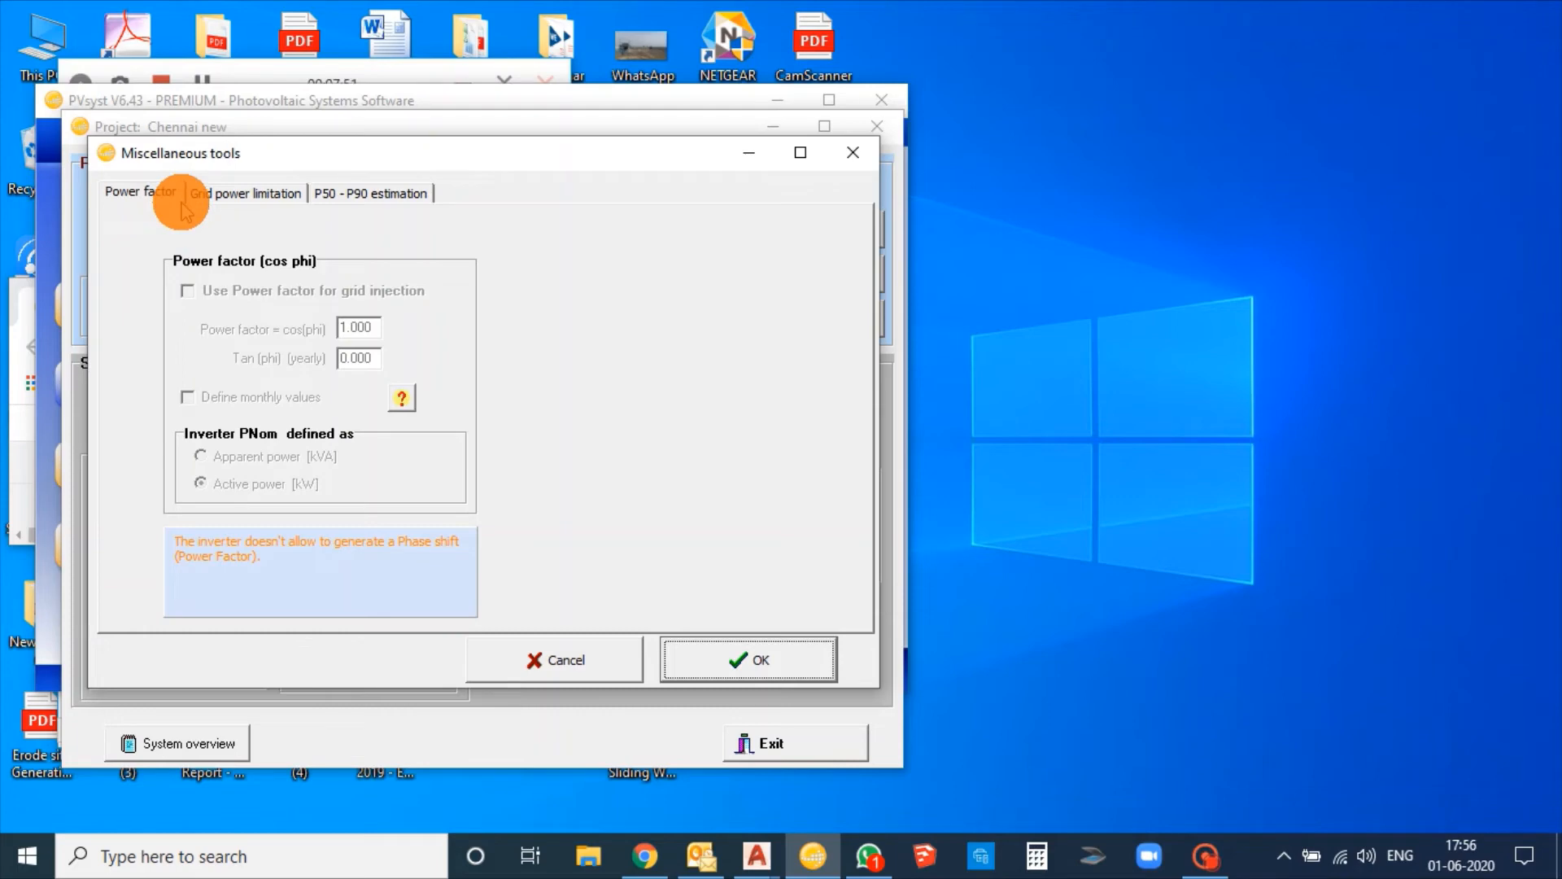
{"action": "left_click", "coordinate": [214, 195]}
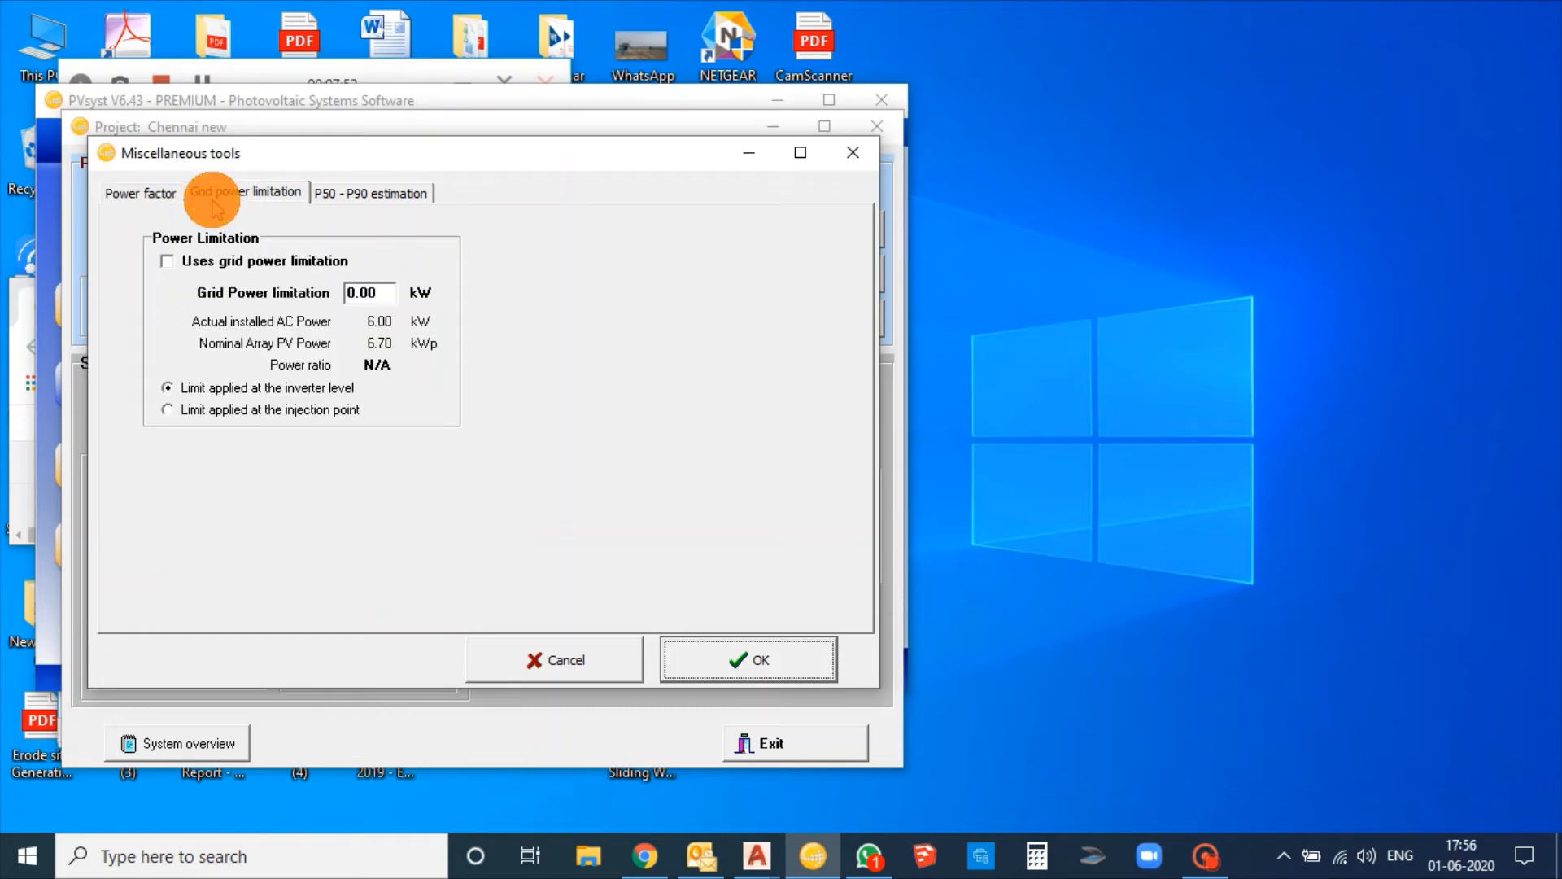
{"action": "left_click", "coordinate": [350, 196]}
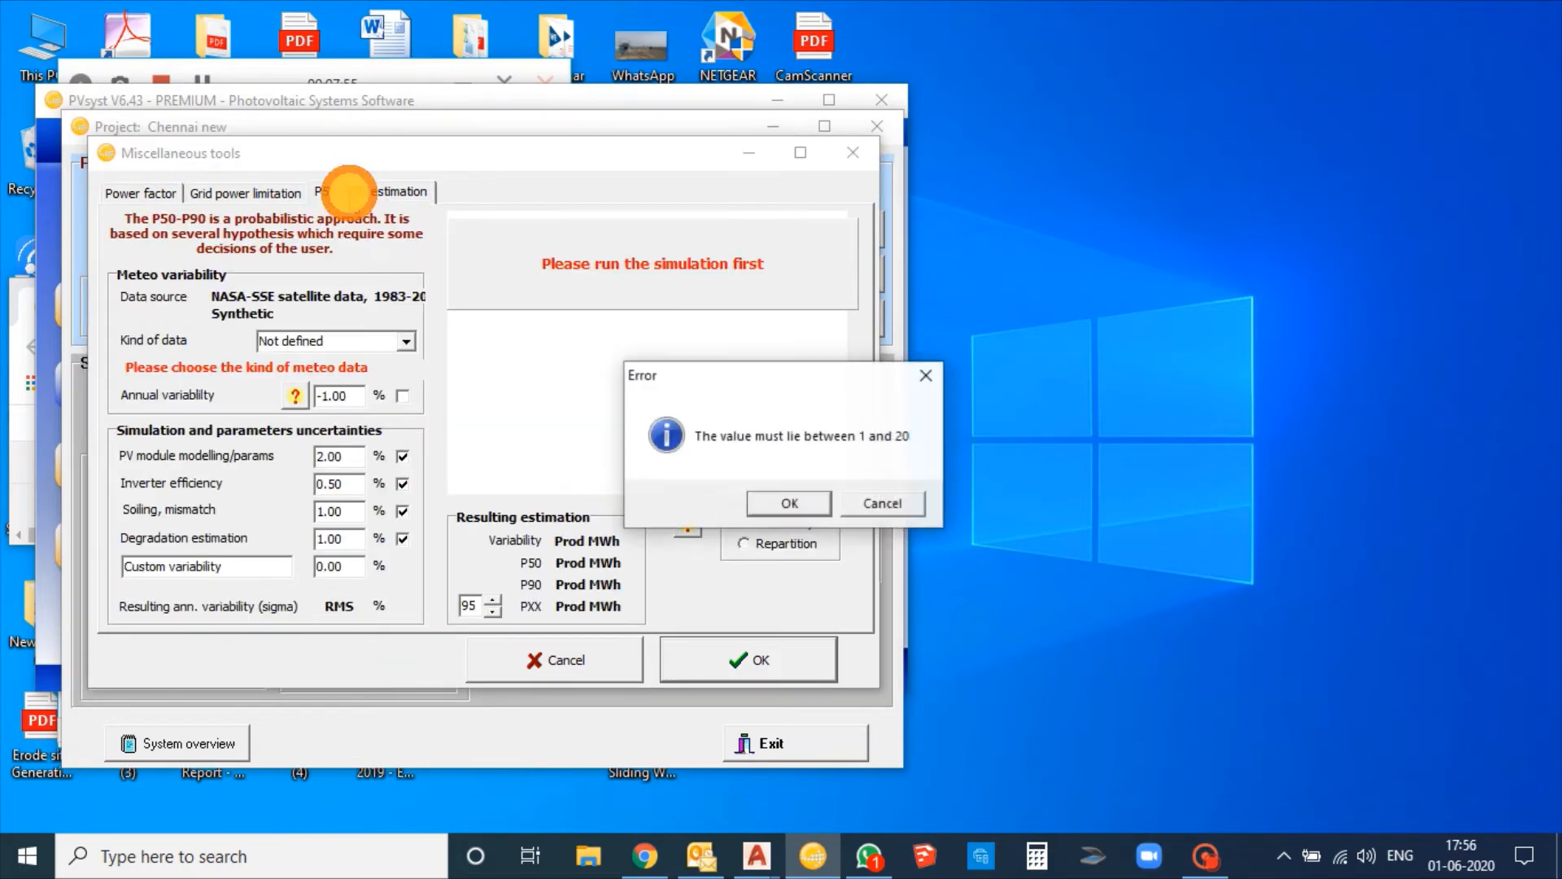
{"action": "left_click", "coordinate": [814, 521]}
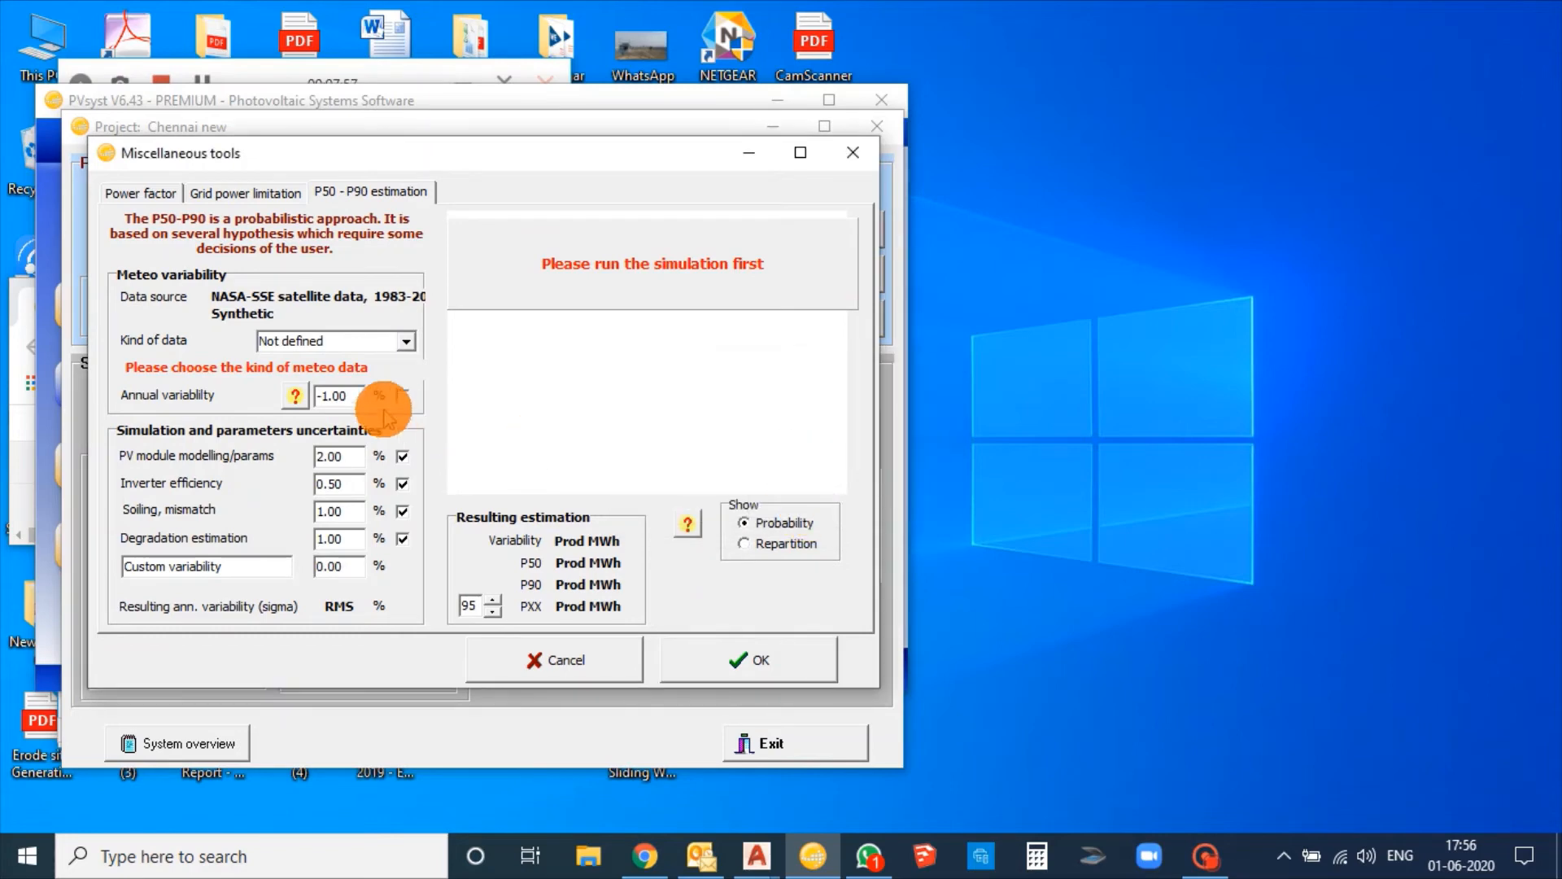
{"action": "left_click_drag", "start_coordinate": [347, 390], "coordinate": [296, 395]}
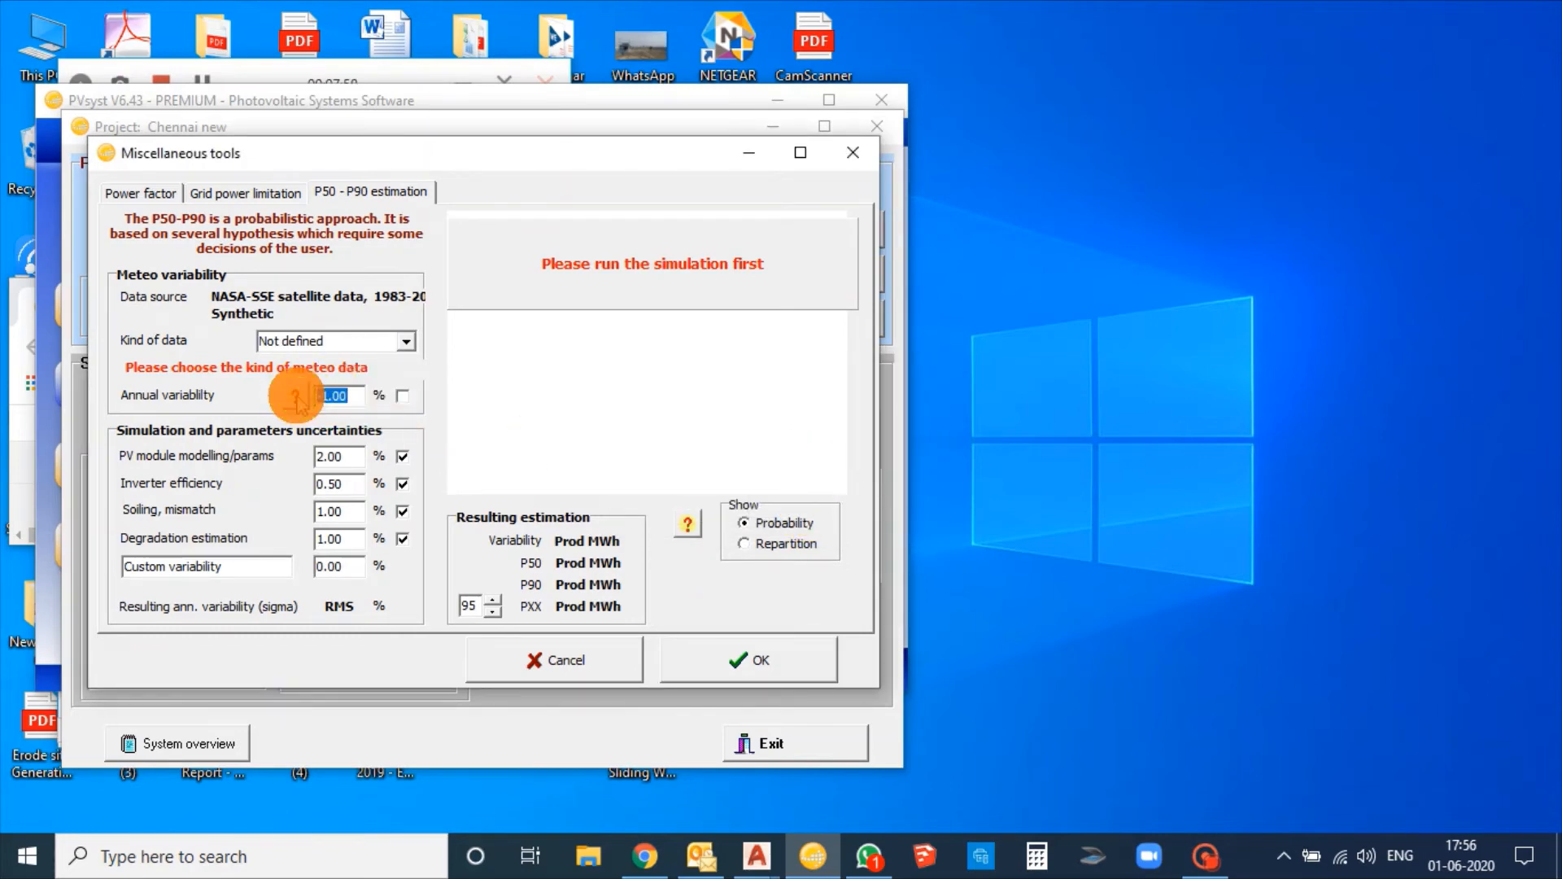
{"action": "type", "text": "1"}
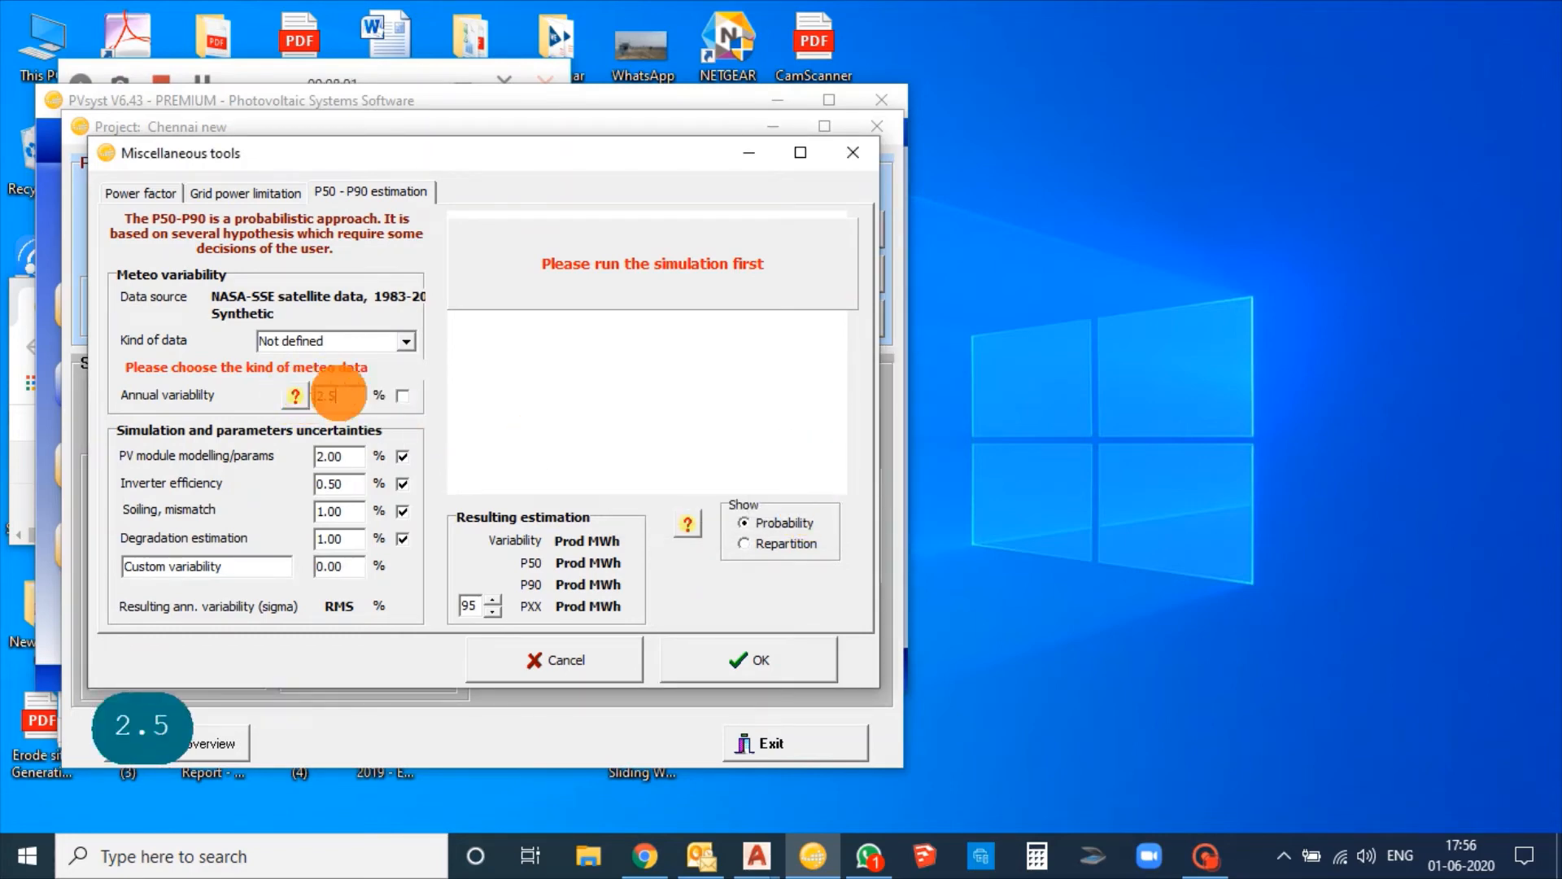
{"action": "left_click", "coordinate": [405, 341]}
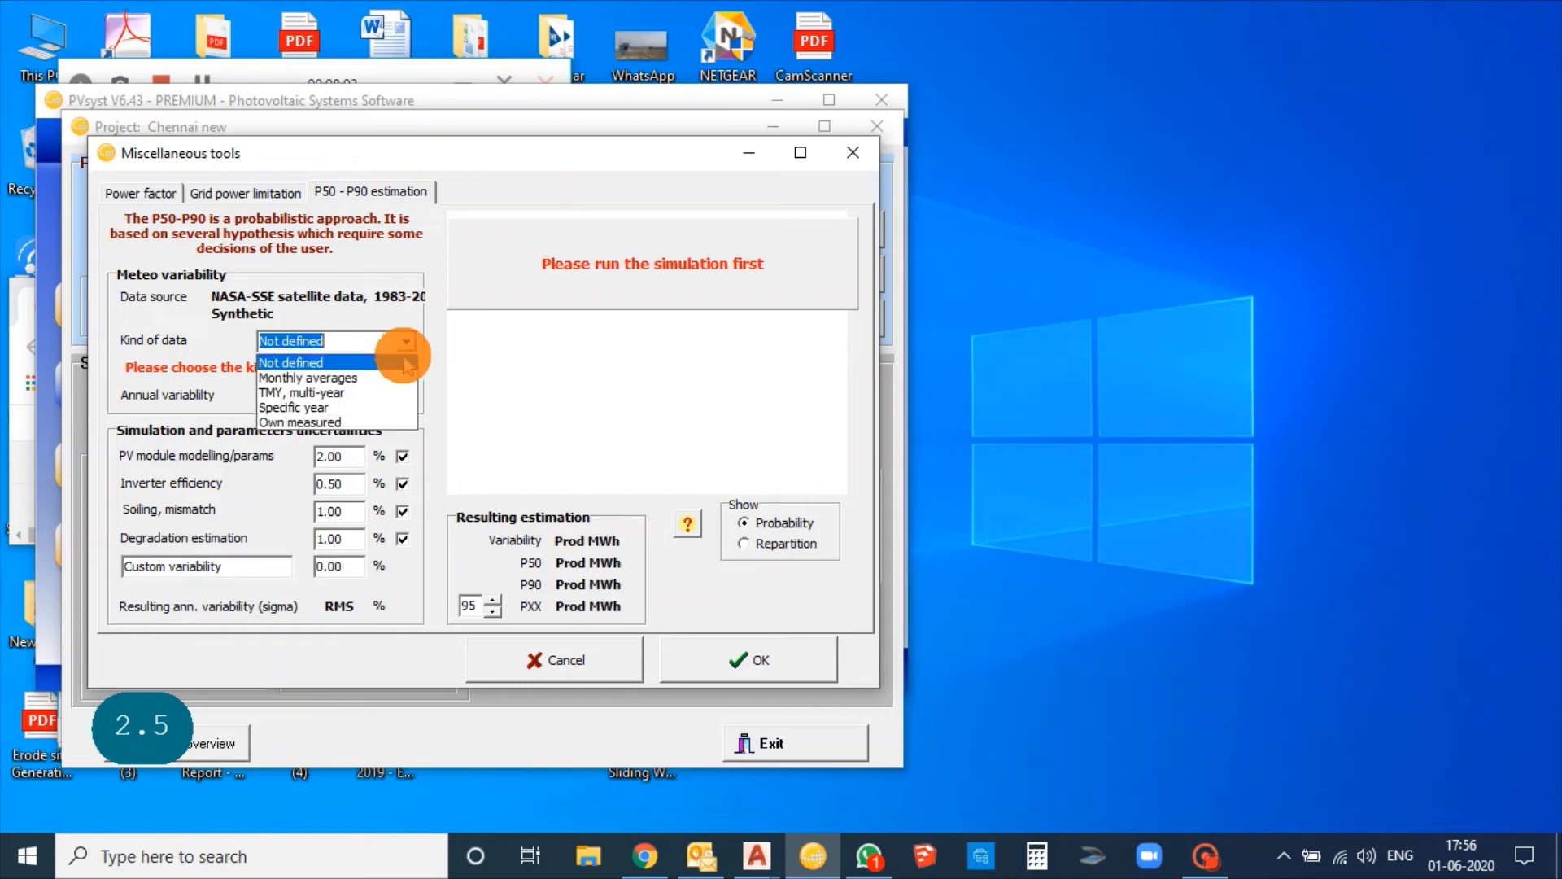
{"action": "left_click", "coordinate": [386, 407]}
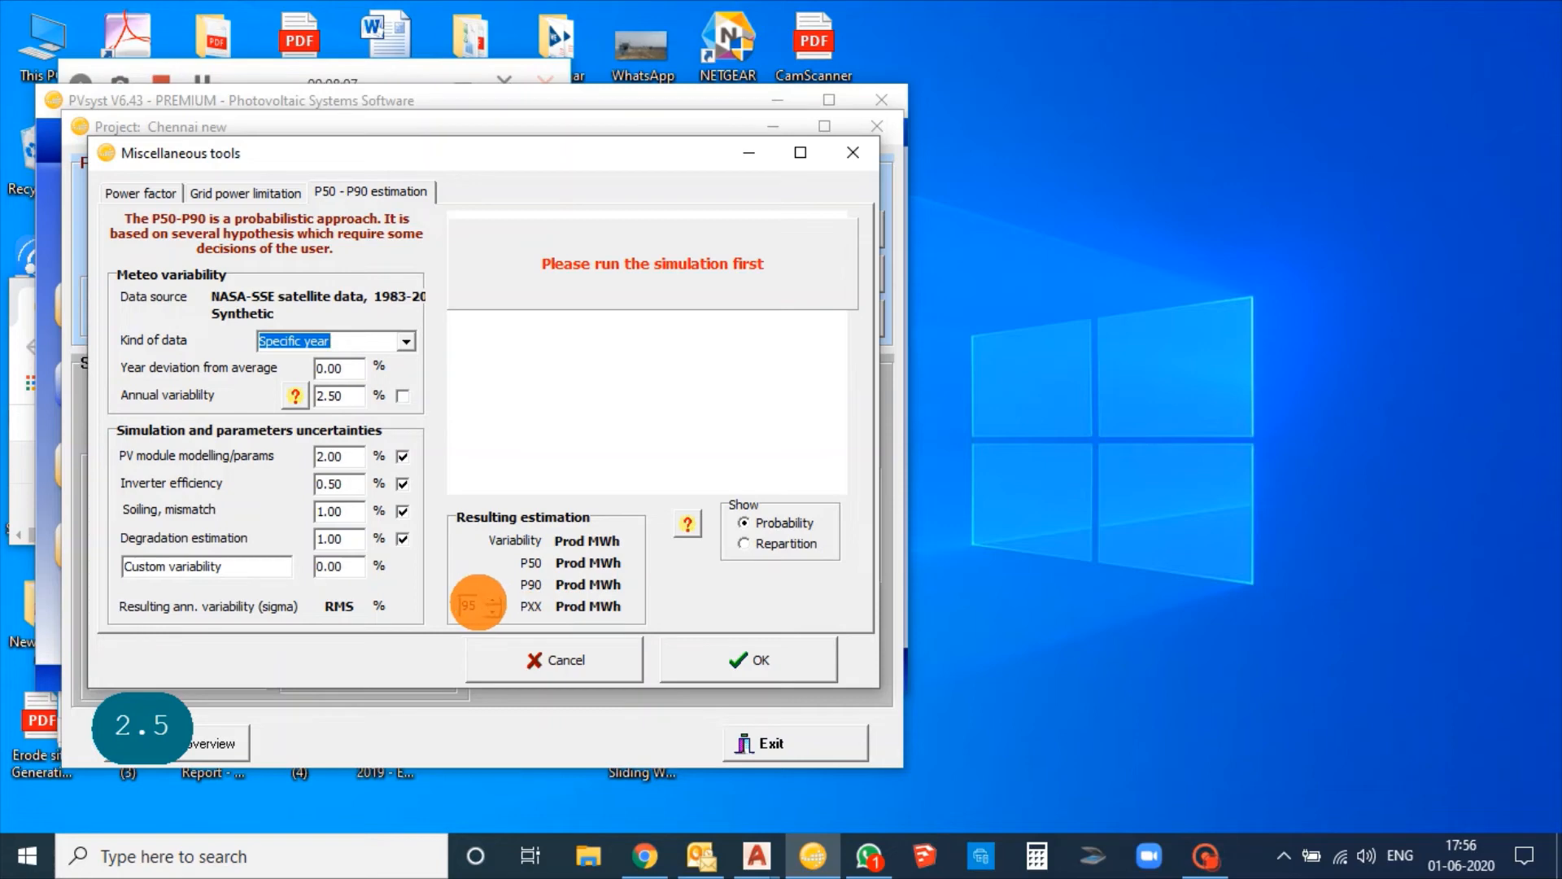
Set the PXX probability of the resulting estimation to 75 and accept the miscellaneous settings.
{"action": "left_click", "coordinate": [470, 605]}
{"action": "type", "text": "7"}
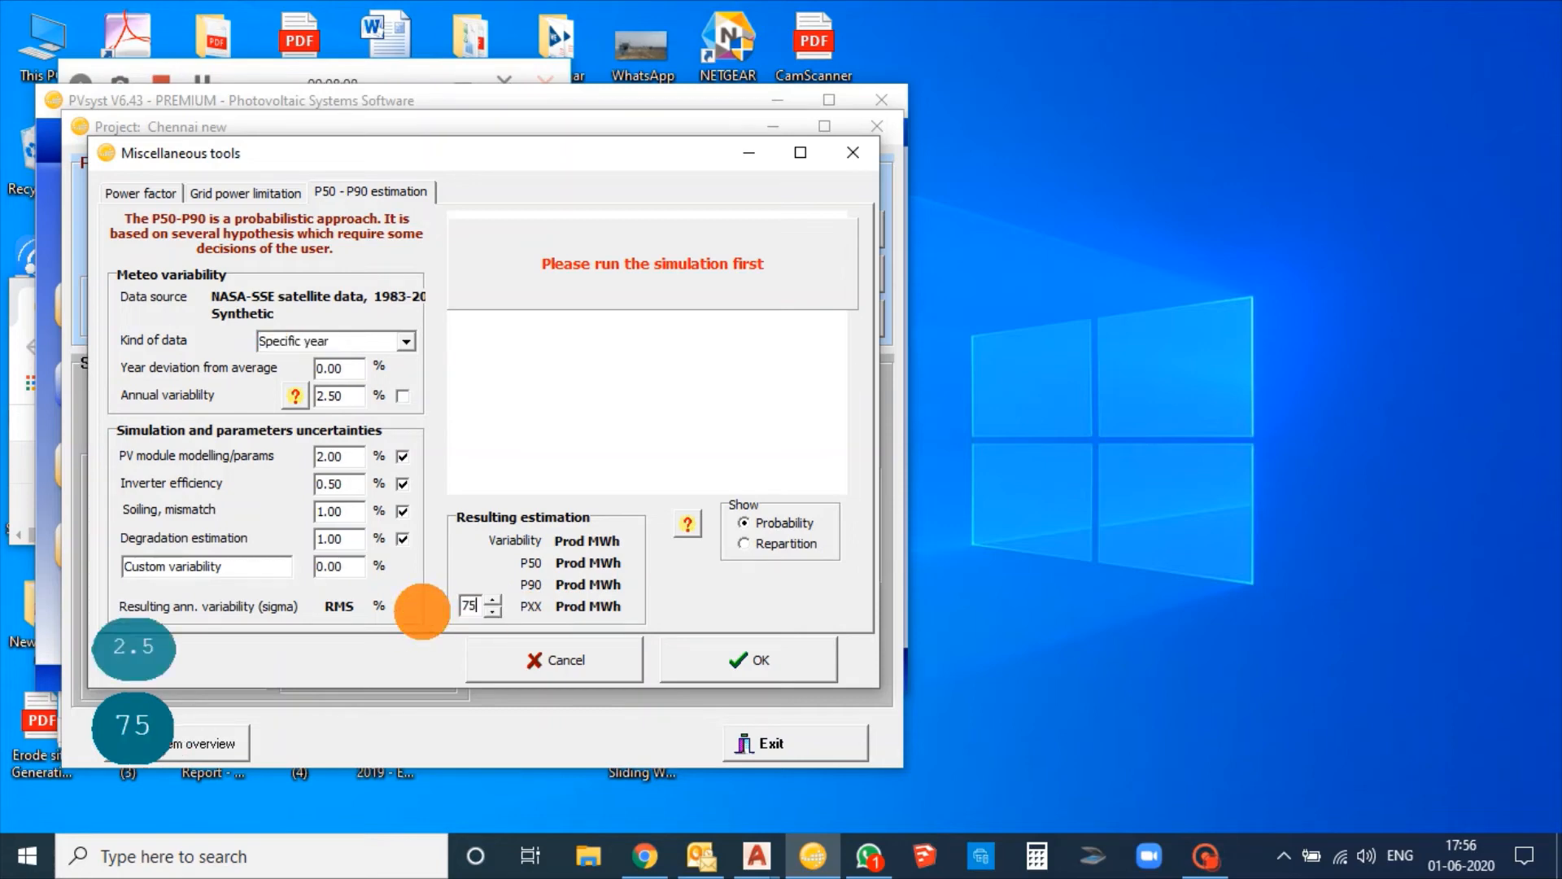
{"action": "left_click", "coordinate": [747, 676]}
Run the simulation of the new variant through to its results and open the detailed report.
{"action": "left_click", "coordinate": [788, 511]}
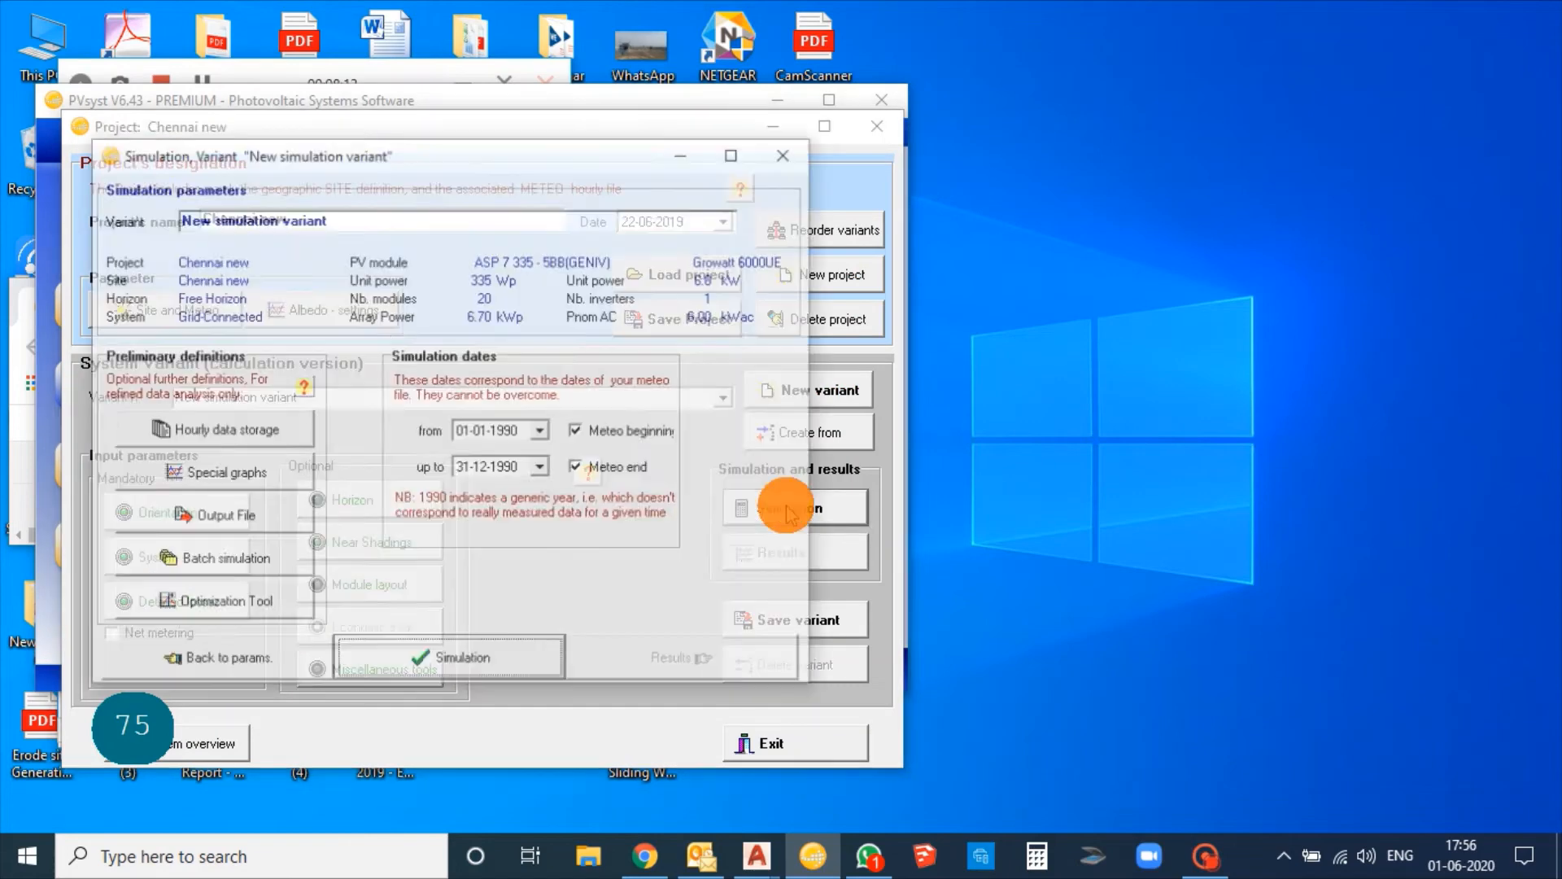
{"action": "left_click", "coordinate": [437, 661]}
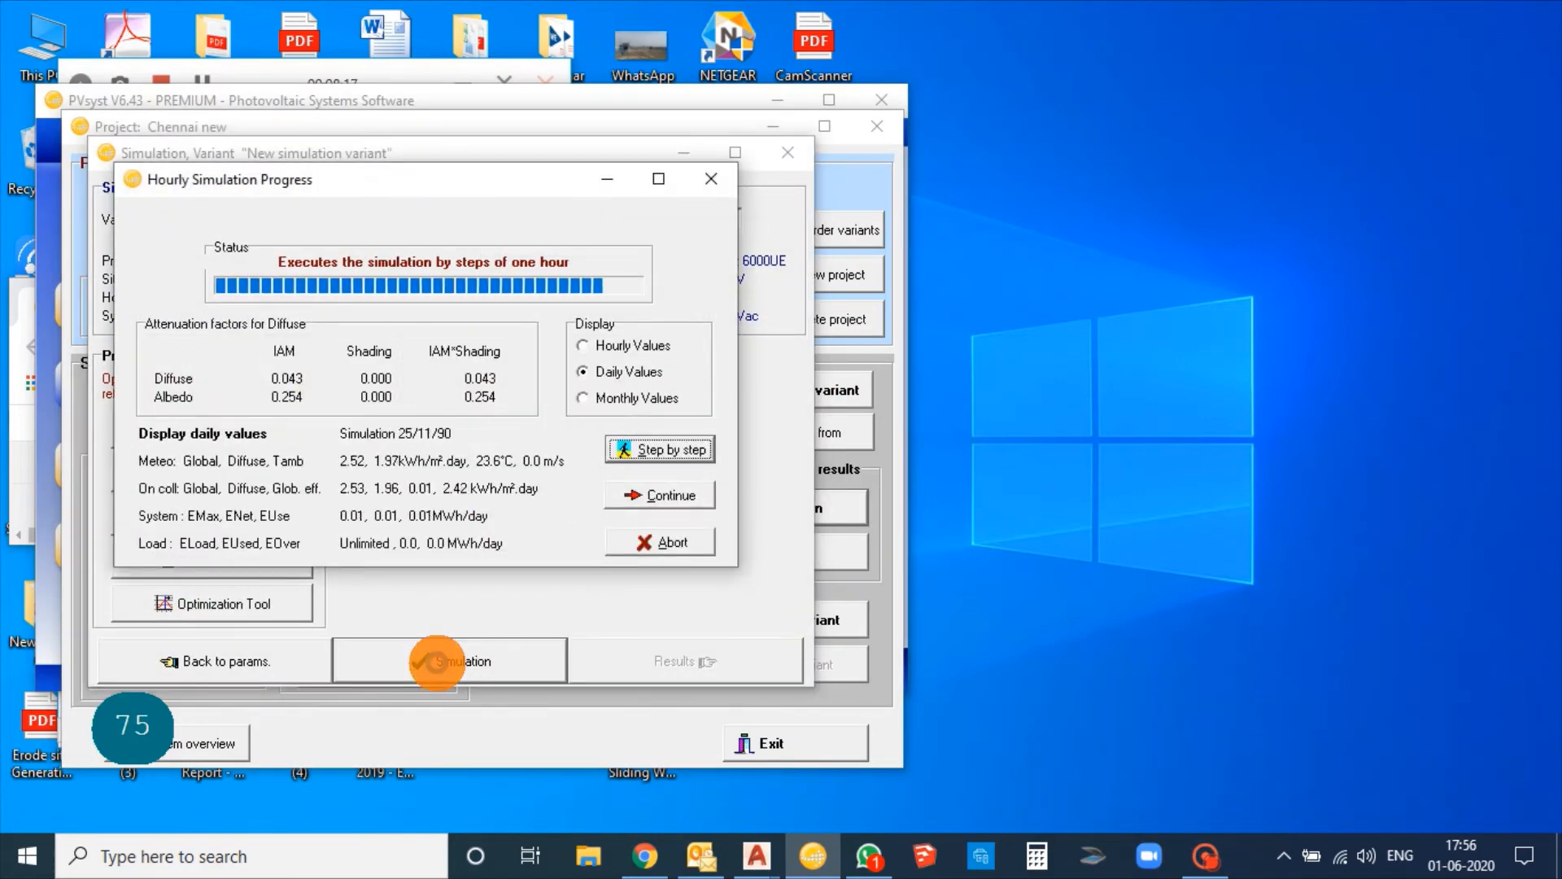
{"action": "left_click", "coordinate": [651, 539]}
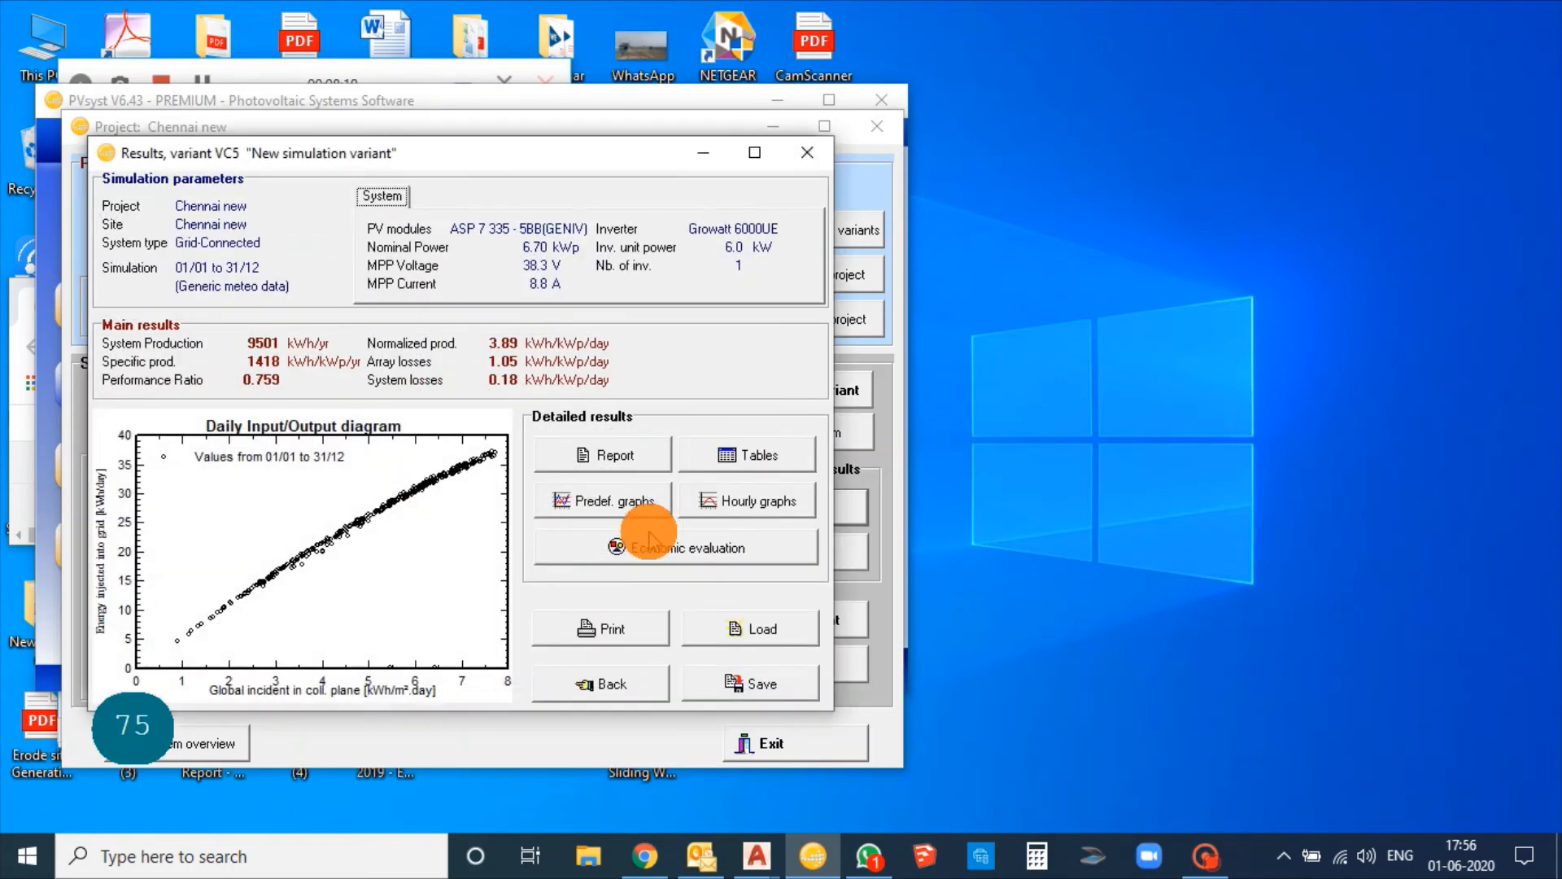
{"action": "left_click", "coordinate": [626, 451]}
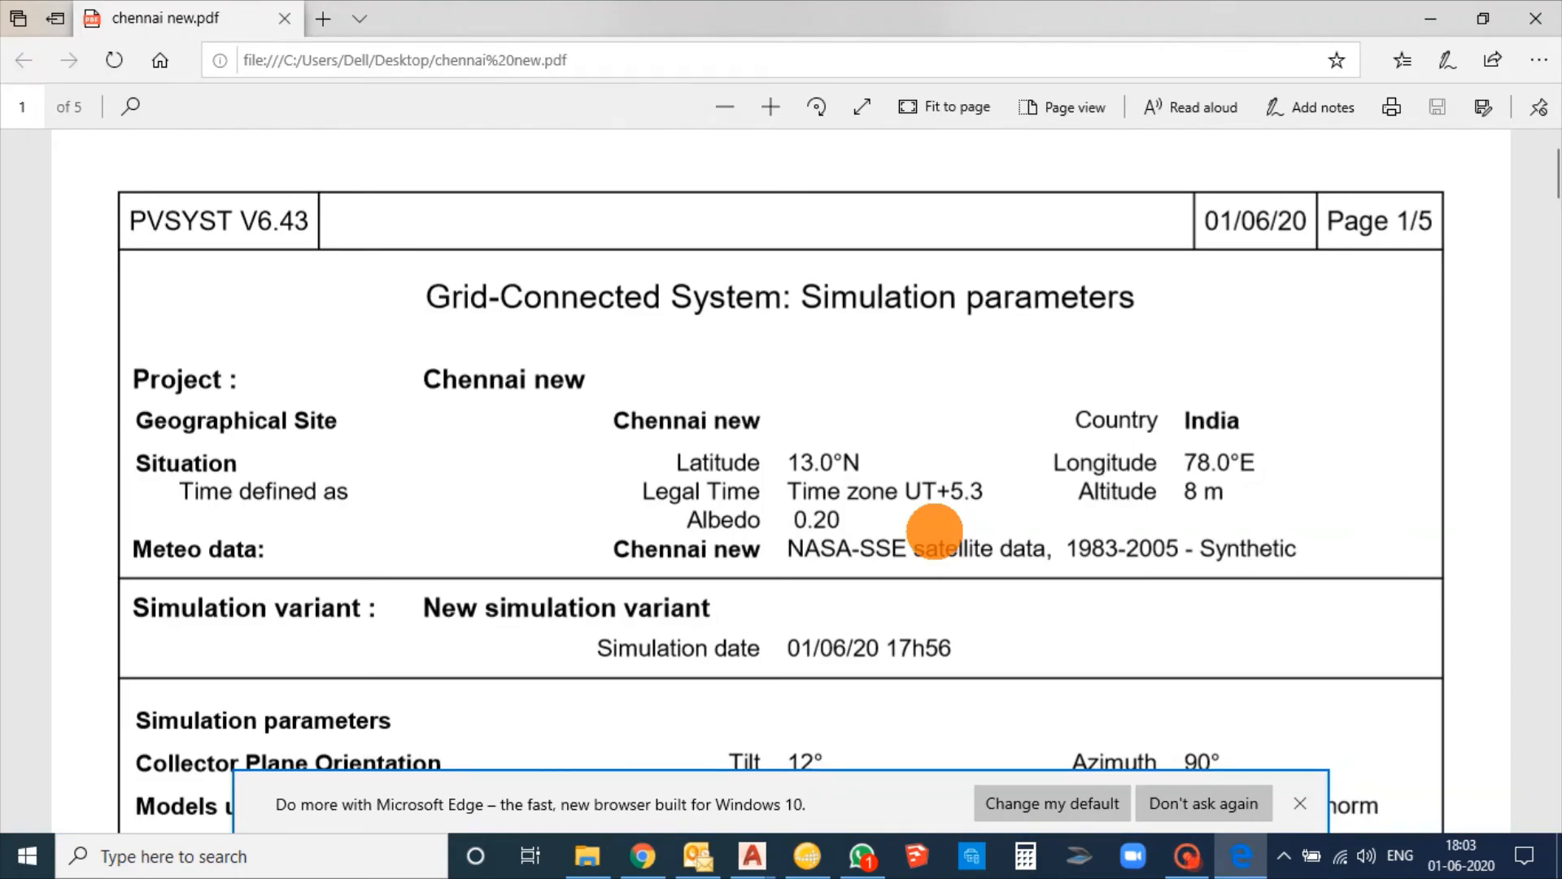
Review the report's simulation parameters page, covering site, orientation, PV array, inverter and loss factors.
{"action": "scroll", "coordinate": [934, 531], "scroll_direction": "down", "scroll_amount": 2}
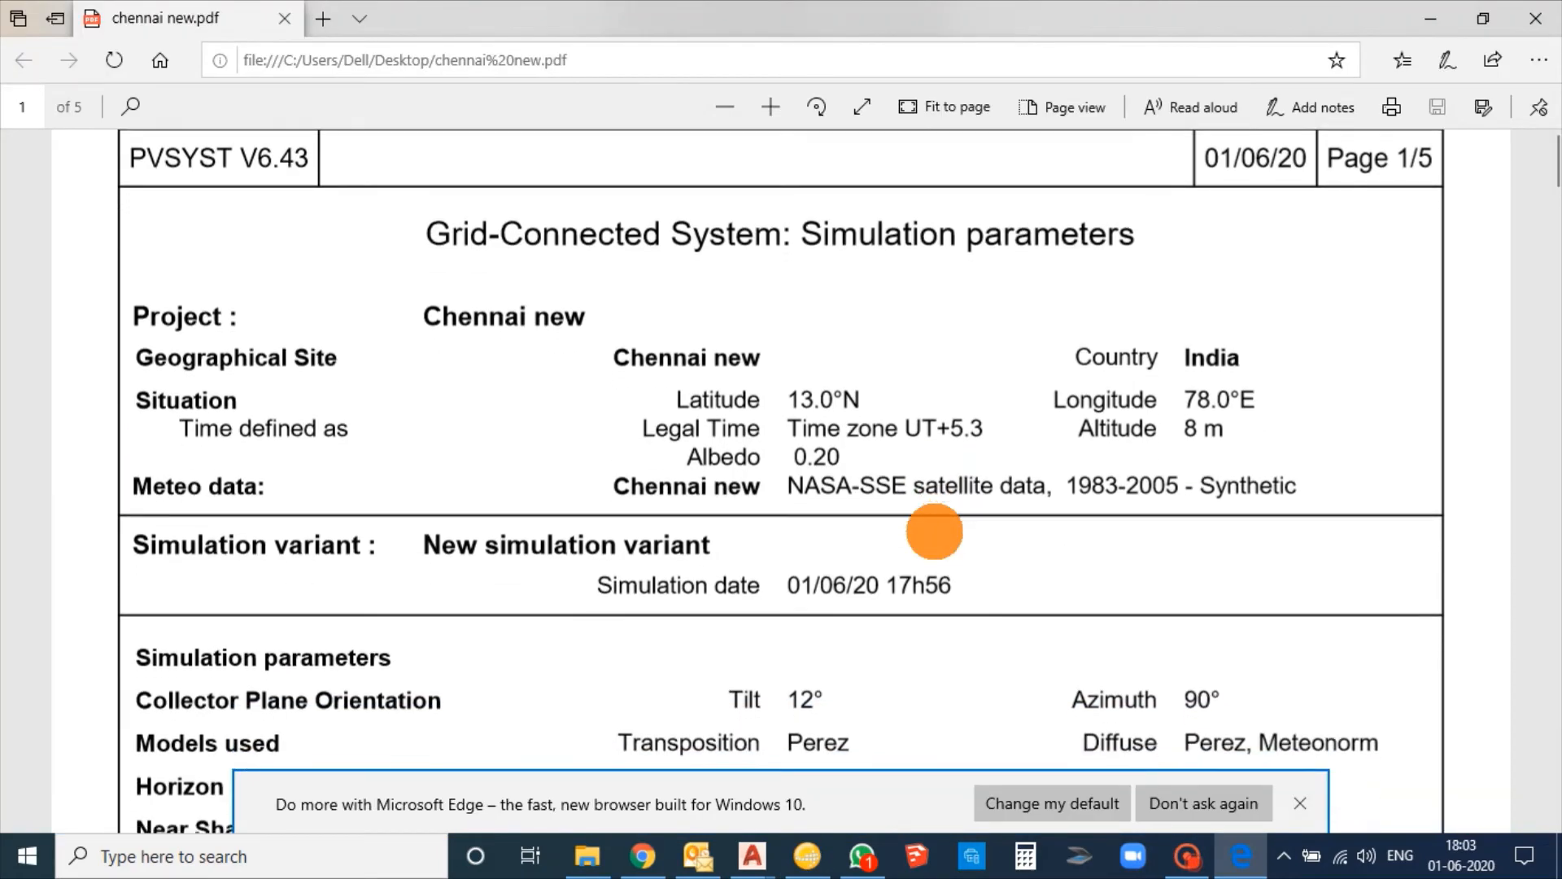
{"action": "scroll", "coordinate": [935, 531], "scroll_direction": "down", "scroll_amount": 4}
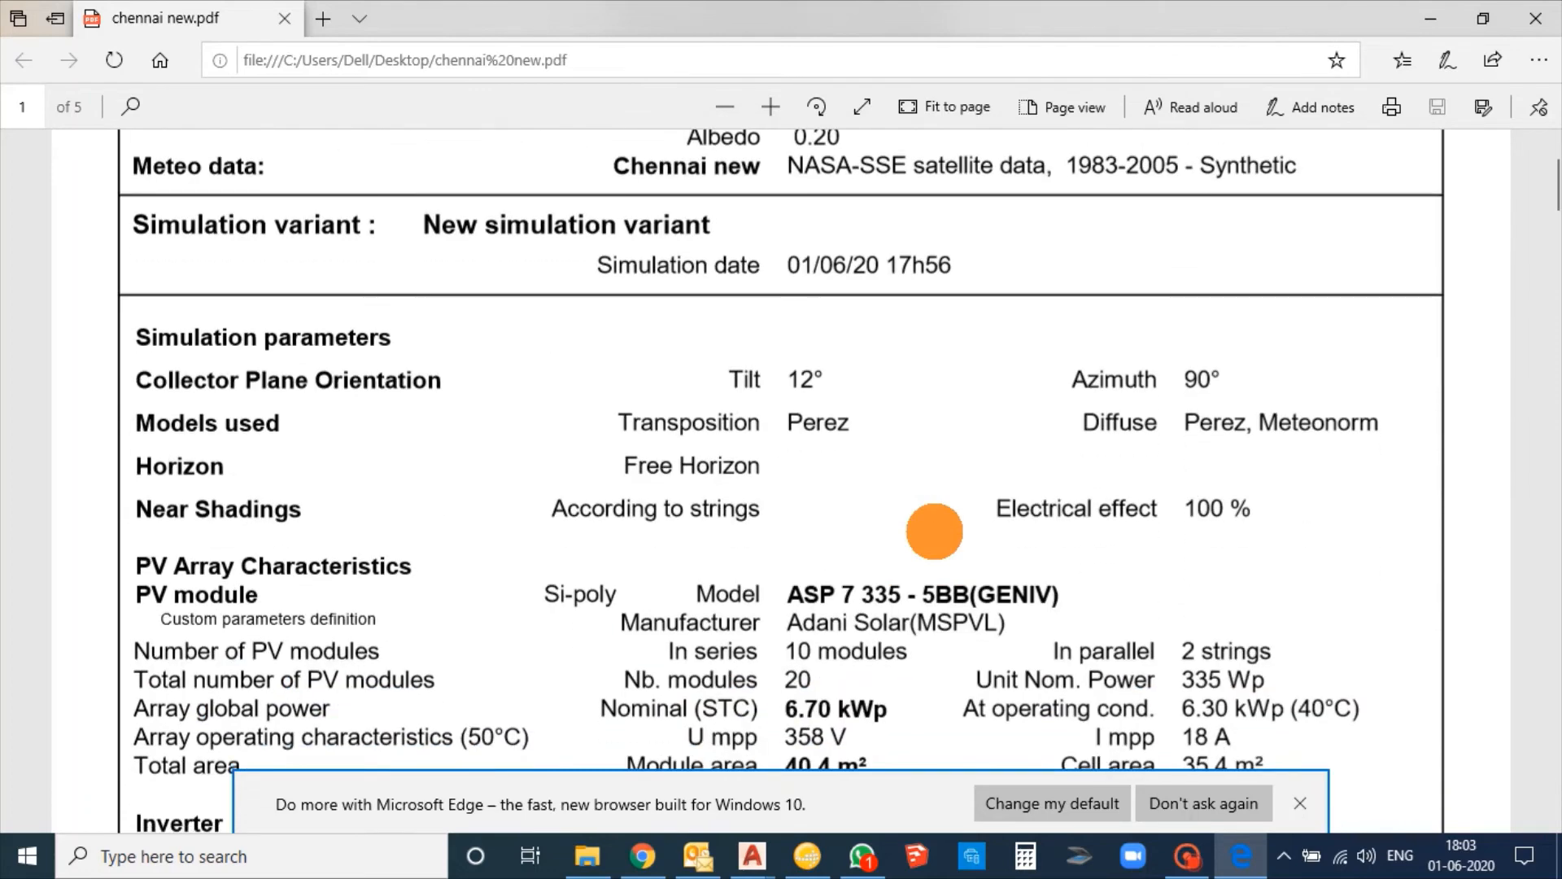
{"action": "scroll", "coordinate": [936, 525], "scroll_direction": "down", "scroll_amount": 3}
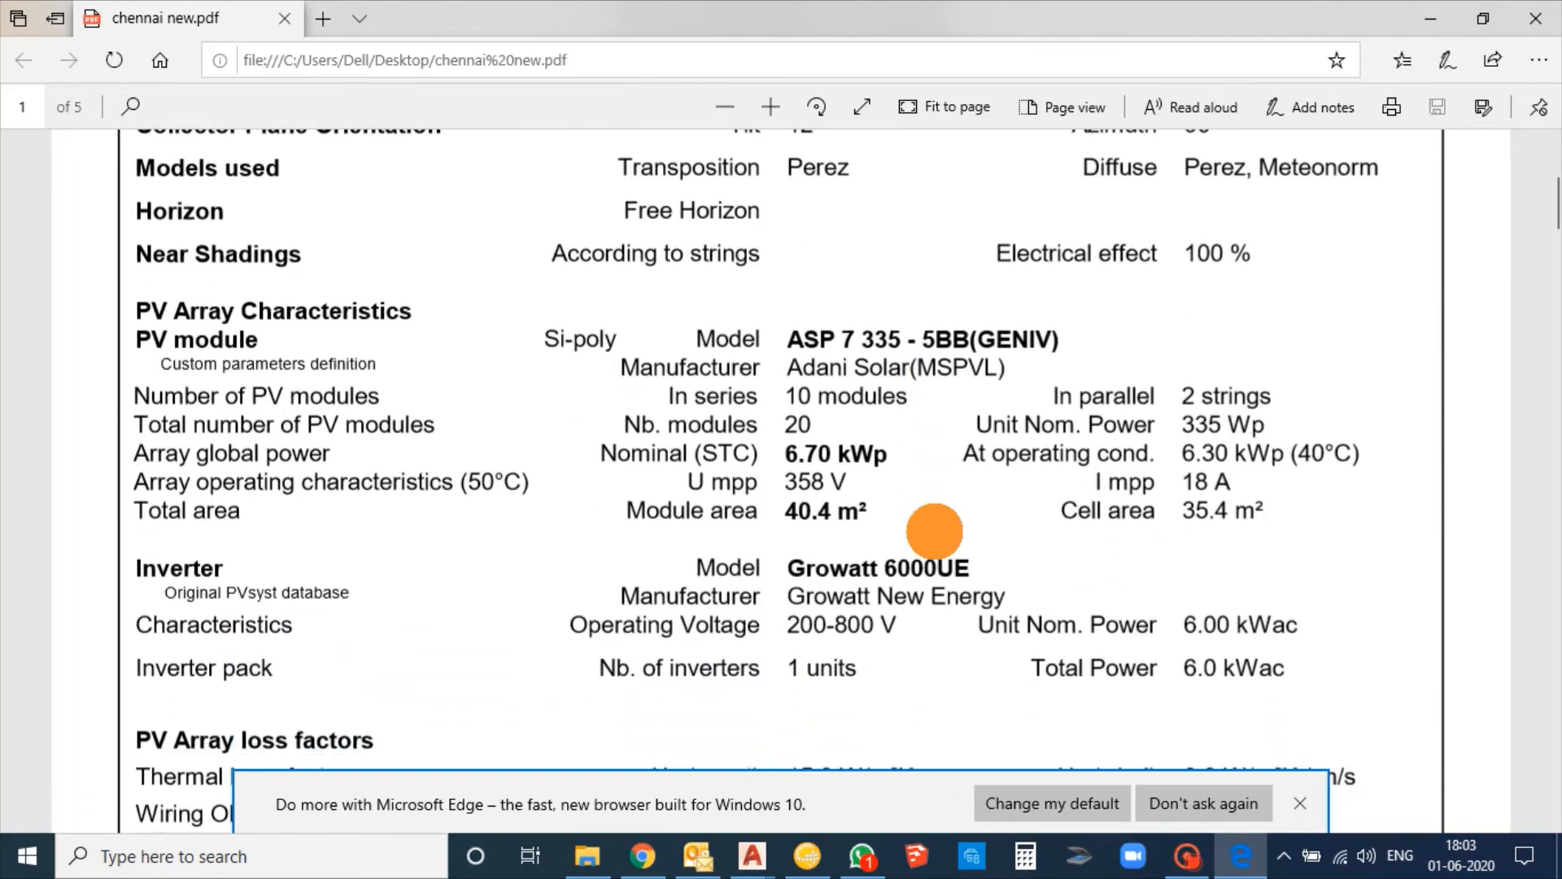
{"action": "scroll", "coordinate": [934, 532], "scroll_direction": "down", "scroll_amount": 4}
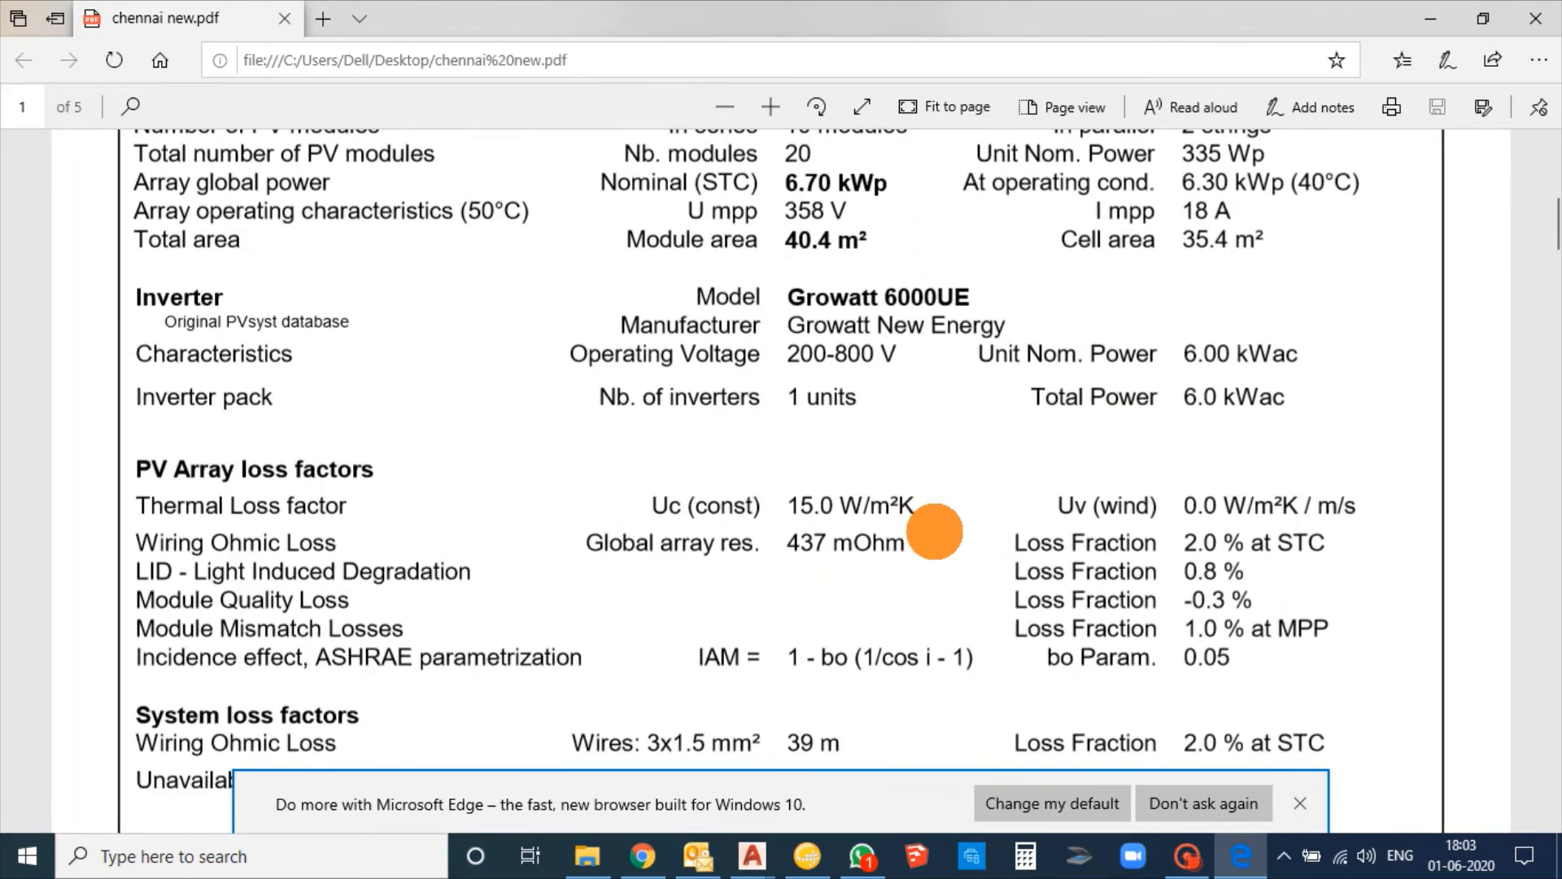
{"action": "scroll", "coordinate": [934, 531], "scroll_direction": "down", "scroll_amount": 1}
{"action": "scroll", "coordinate": [934, 531], "scroll_direction": "down", "scroll_amount": 2}
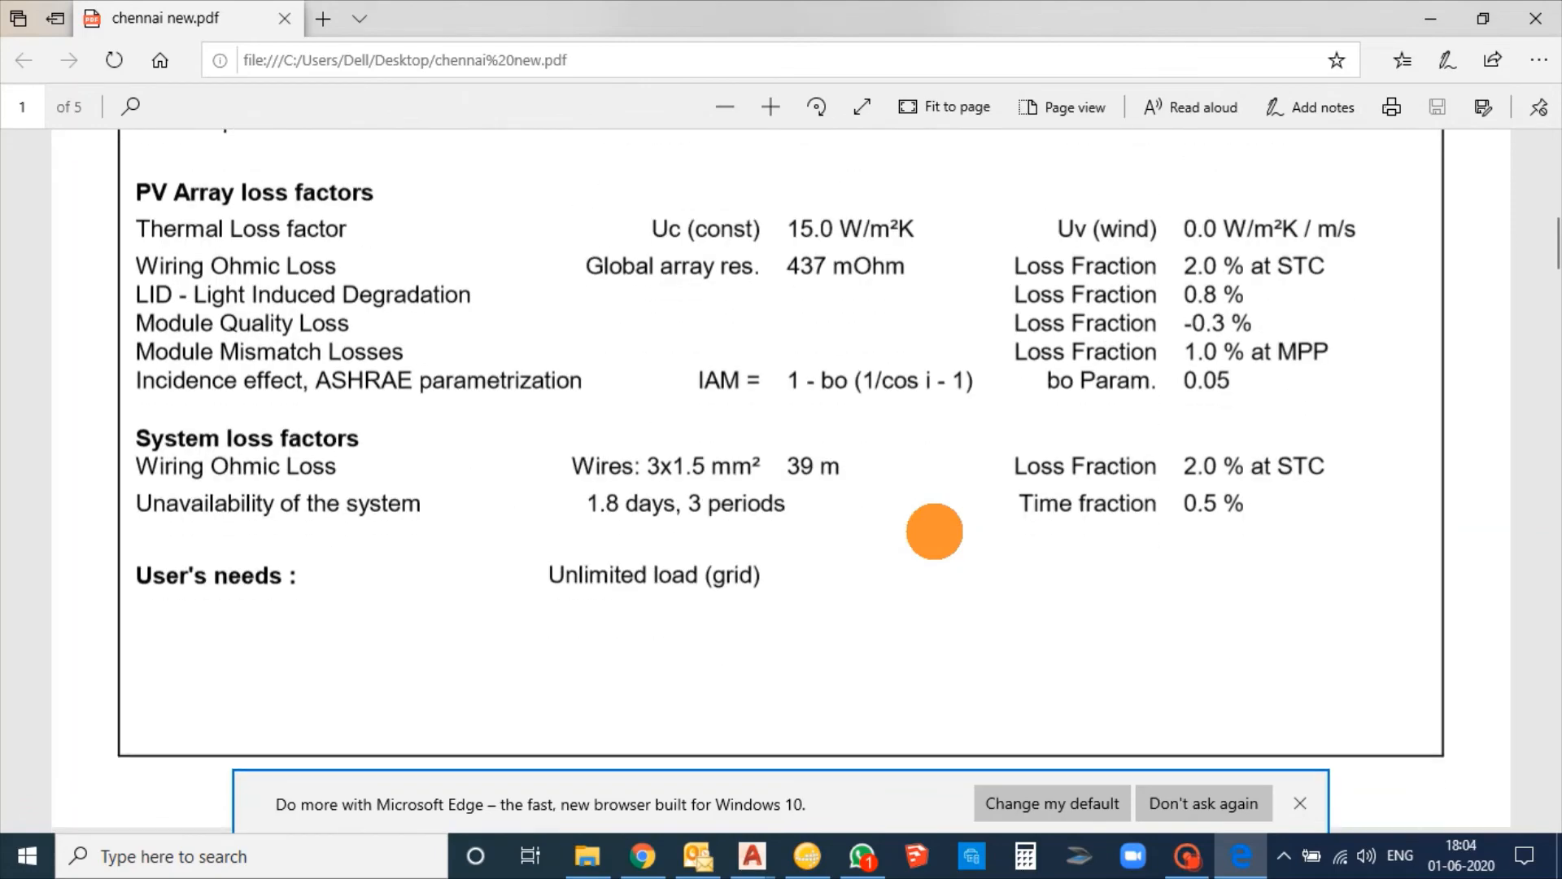
{"action": "scroll", "coordinate": [935, 531], "scroll_direction": "down", "scroll_amount": 2, "text": "ctrl"}
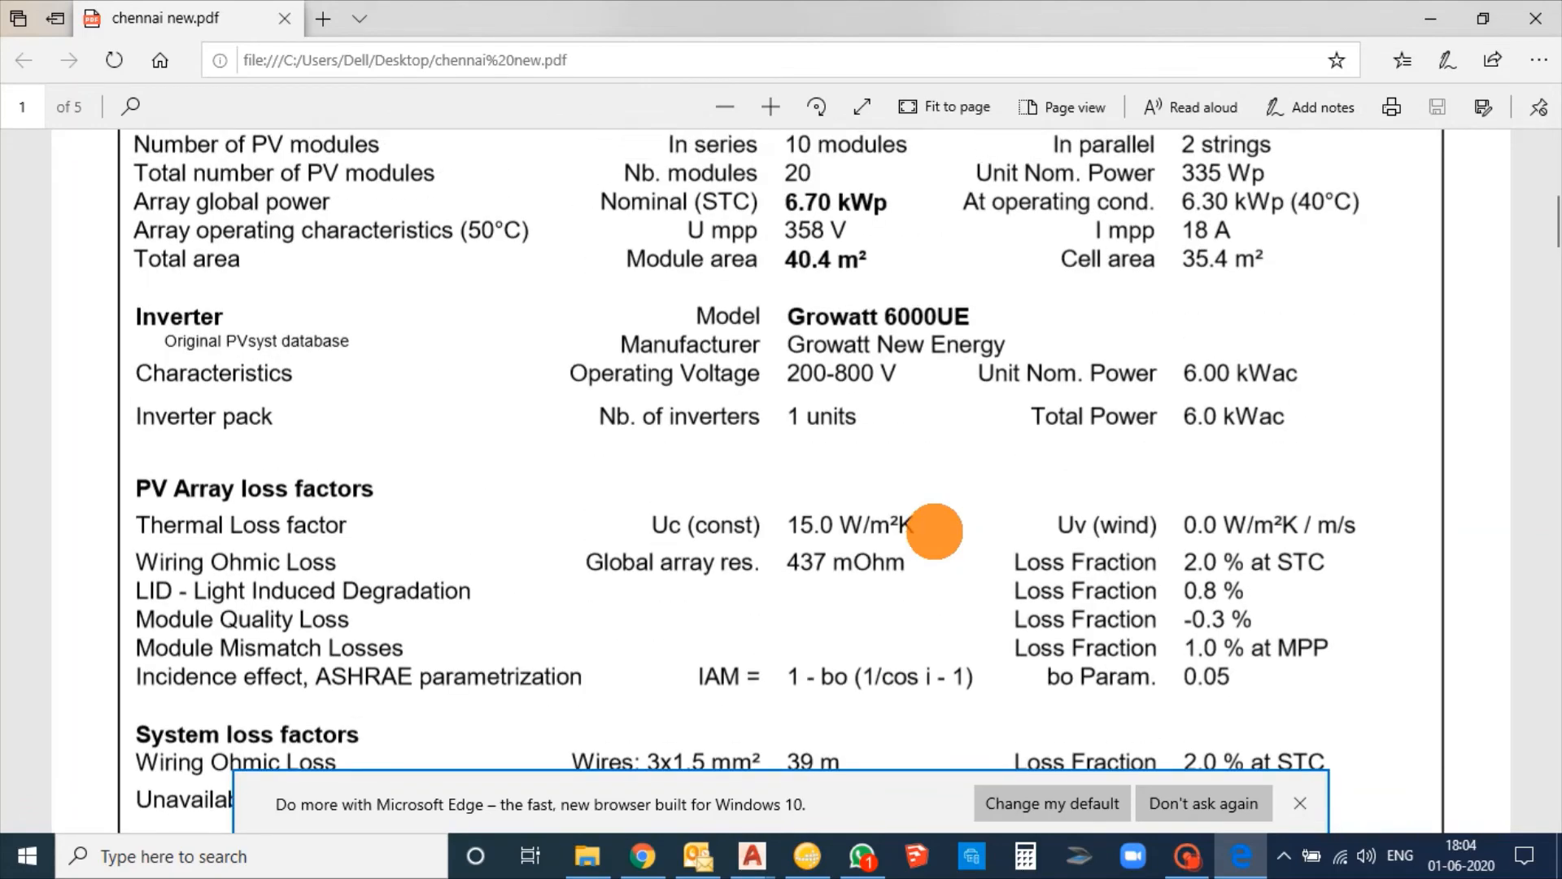
{"action": "scroll", "coordinate": [934, 531], "scroll_direction": "up", "scroll_amount": 1}
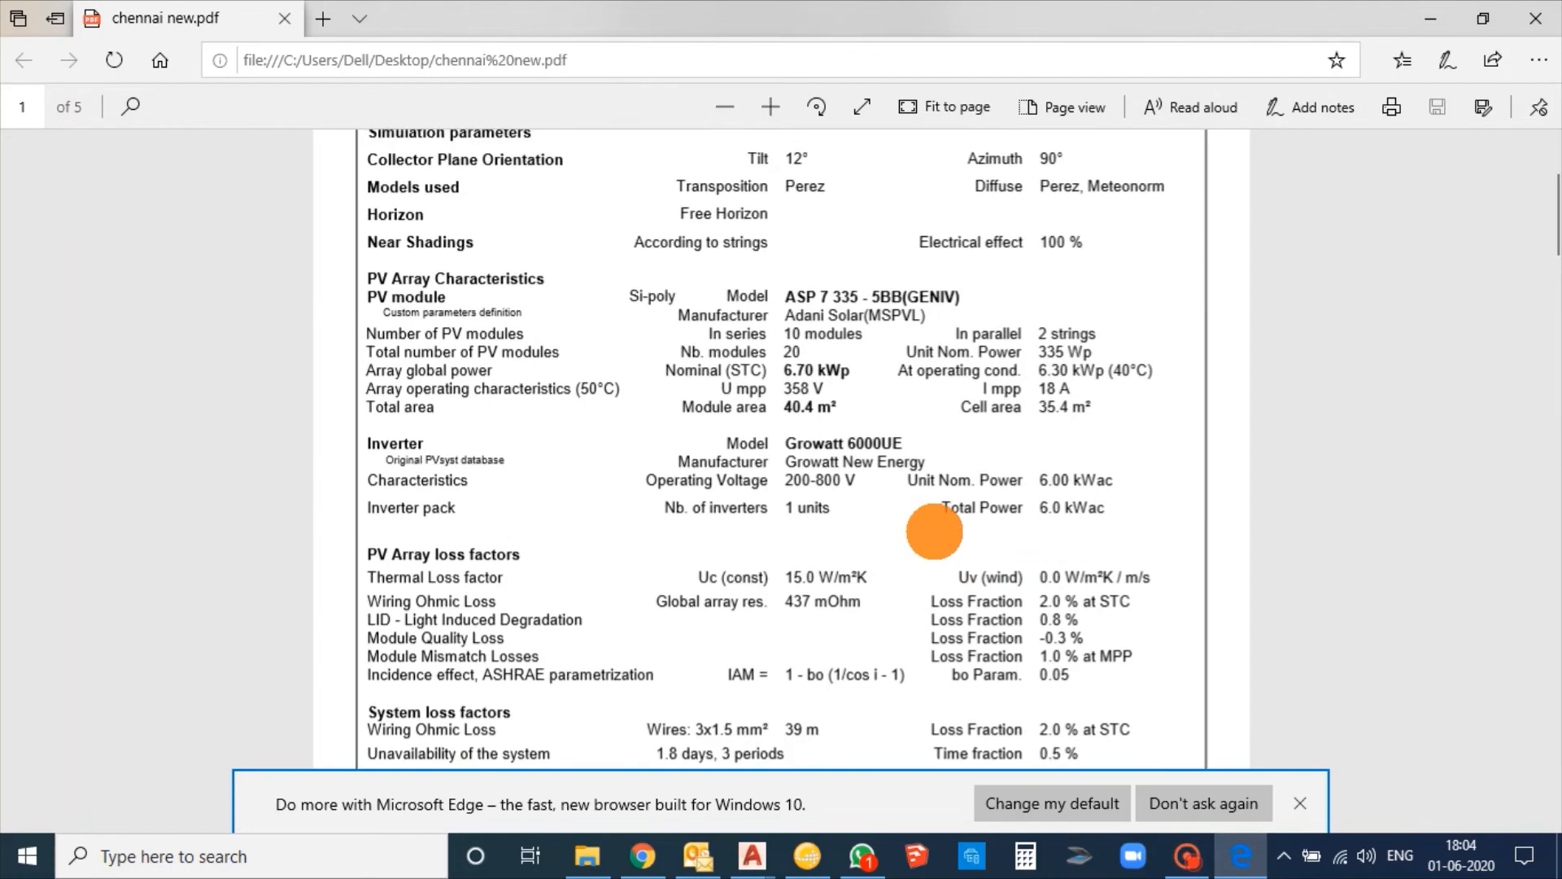
{"action": "scroll", "coordinate": [935, 531], "scroll_direction": "down", "scroll_amount": 7}
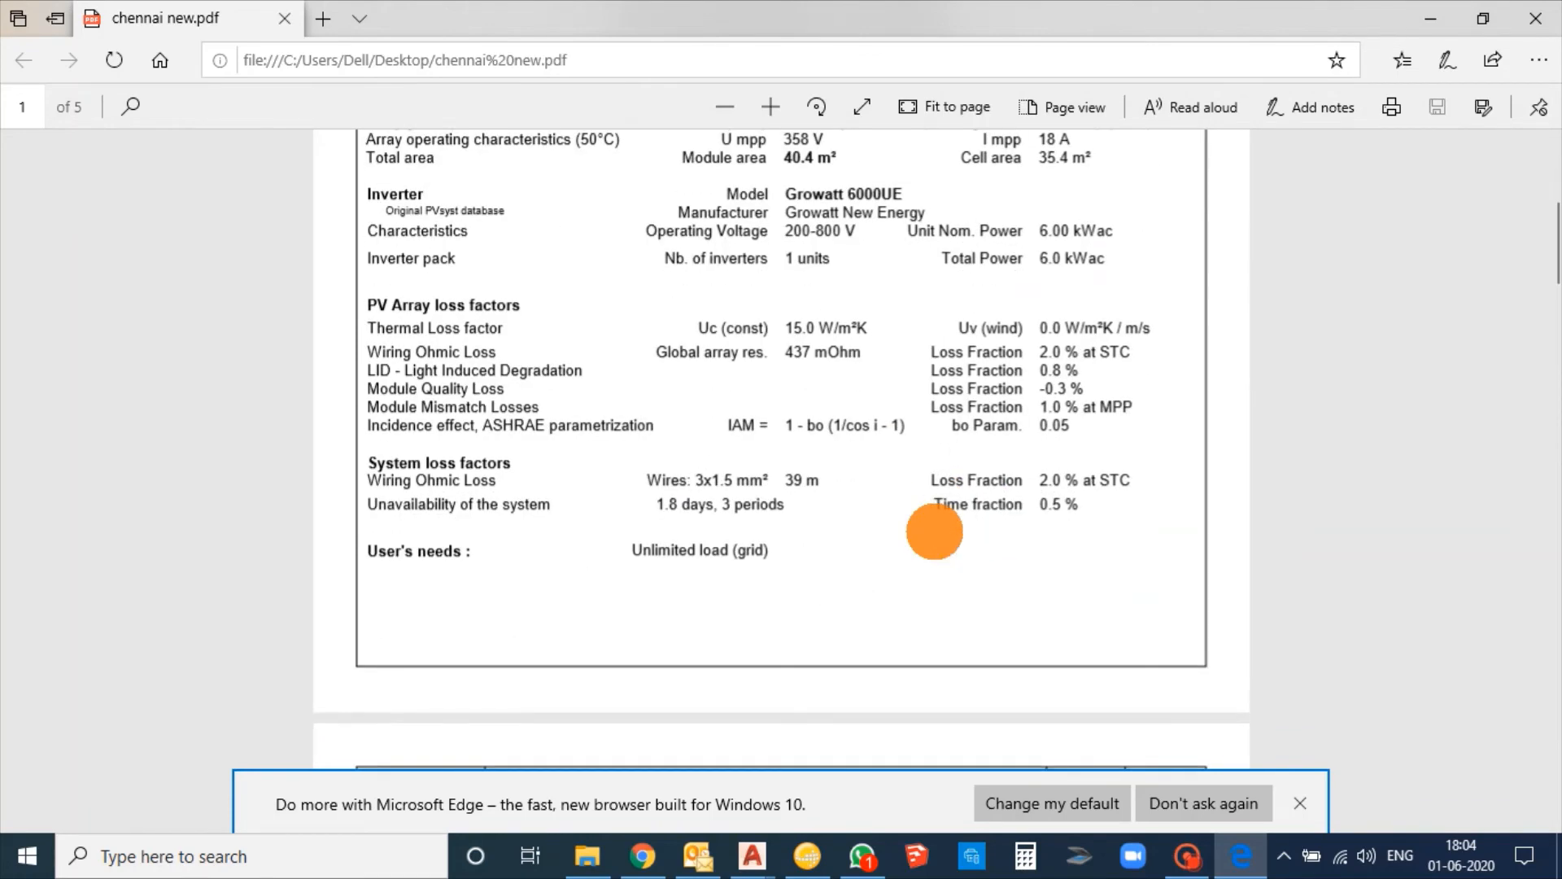
Examine the report's near shading definition and its main results, including produced energy, performance ratio and monthly balances.
{"action": "scroll", "coordinate": [934, 532], "scroll_direction": "down", "scroll_amount": 6}
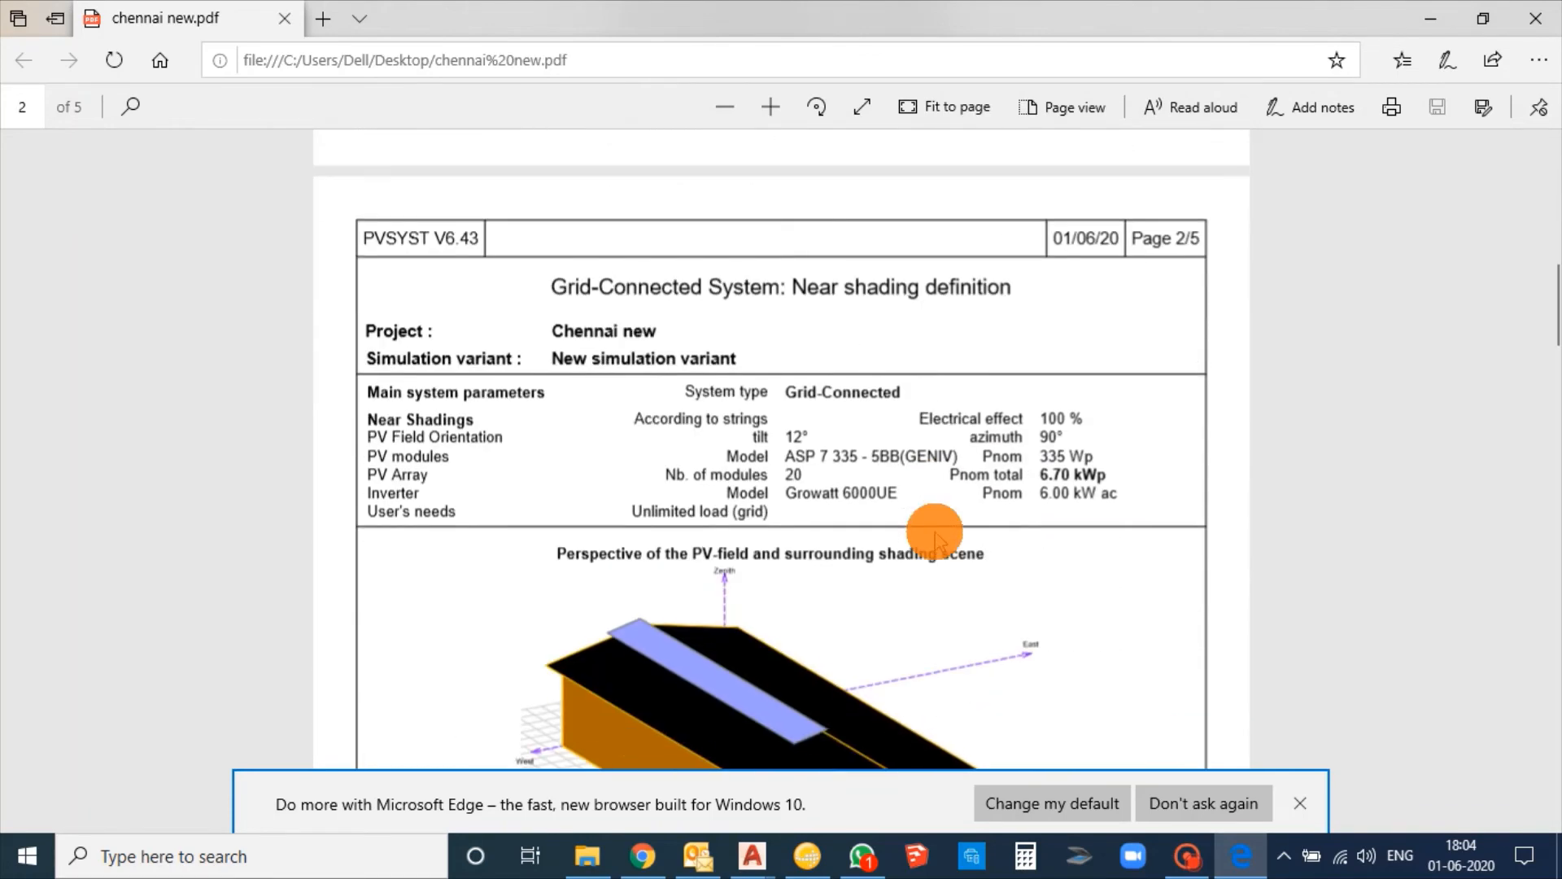
{"action": "scroll", "coordinate": [935, 536], "scroll_direction": "down", "scroll_amount": 1}
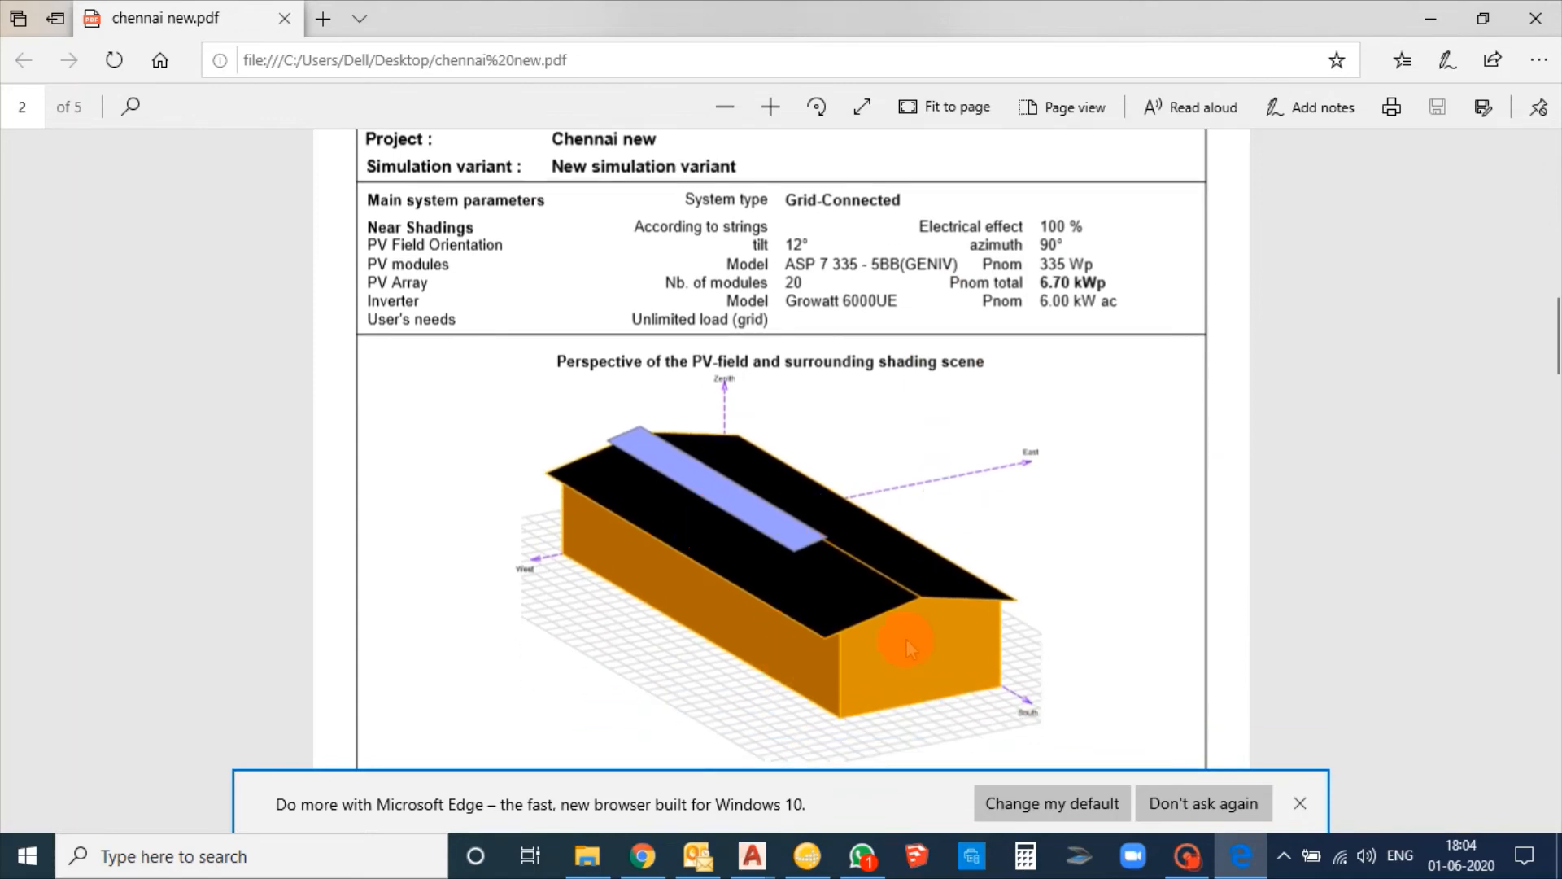
{"action": "scroll", "coordinate": [898, 592], "scroll_direction": "down", "scroll_amount": 1}
{"action": "scroll", "coordinate": [895, 585], "scroll_direction": "down", "scroll_amount": 1}
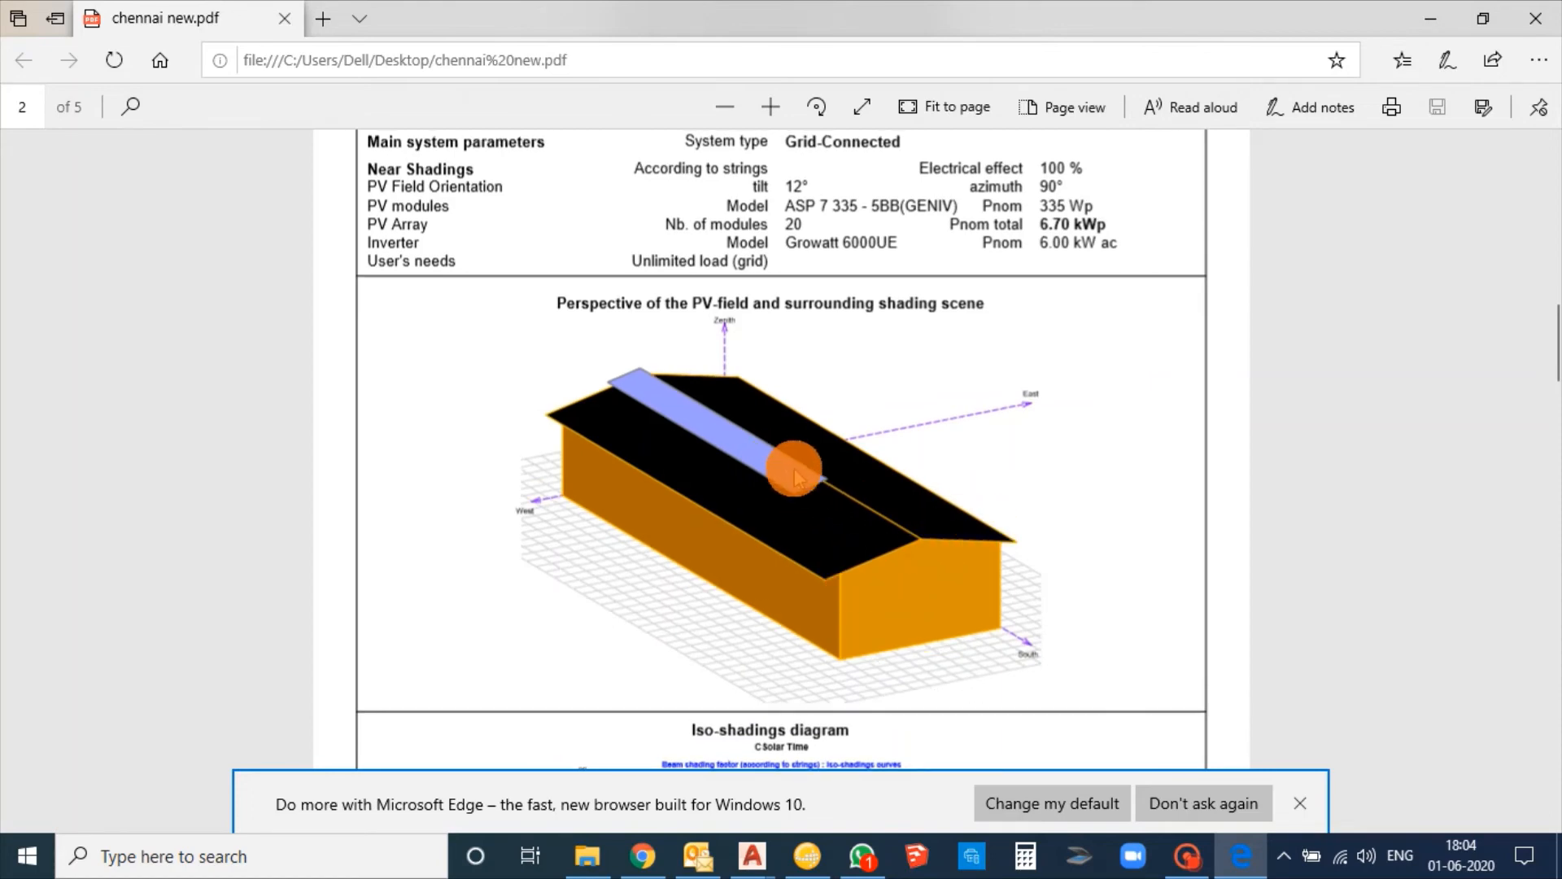
{"action": "scroll", "coordinate": [794, 472], "scroll_direction": "up", "scroll_amount": 1}
{"action": "scroll", "coordinate": [794, 467], "scroll_direction": "down", "scroll_amount": 5}
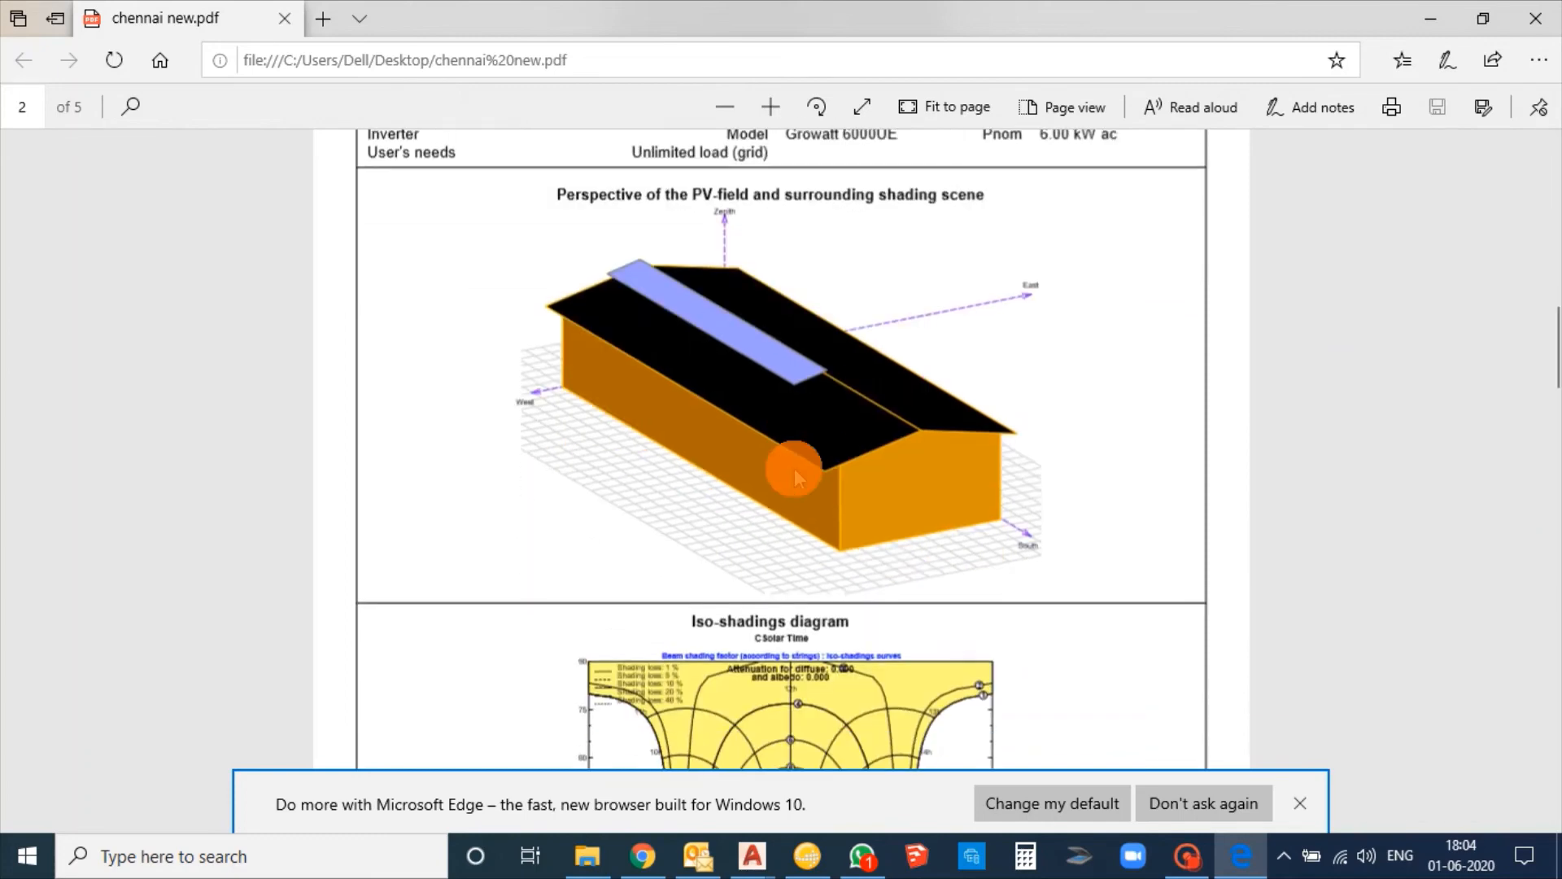
{"action": "scroll", "coordinate": [794, 471], "scroll_direction": "down", "scroll_amount": 8}
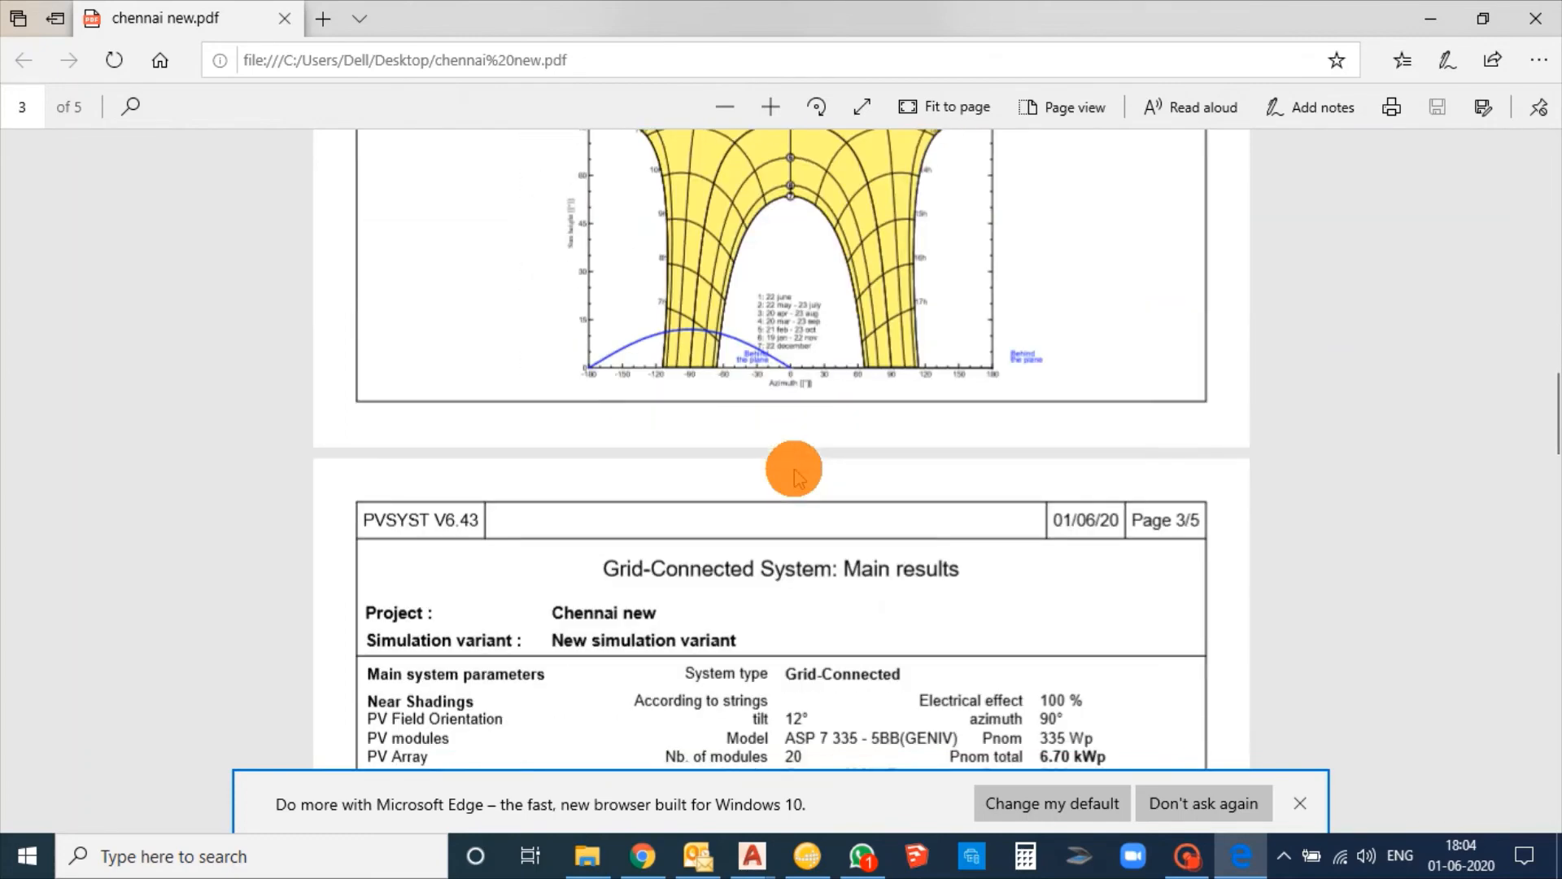
{"action": "scroll", "coordinate": [795, 473], "scroll_direction": "down", "scroll_amount": 1}
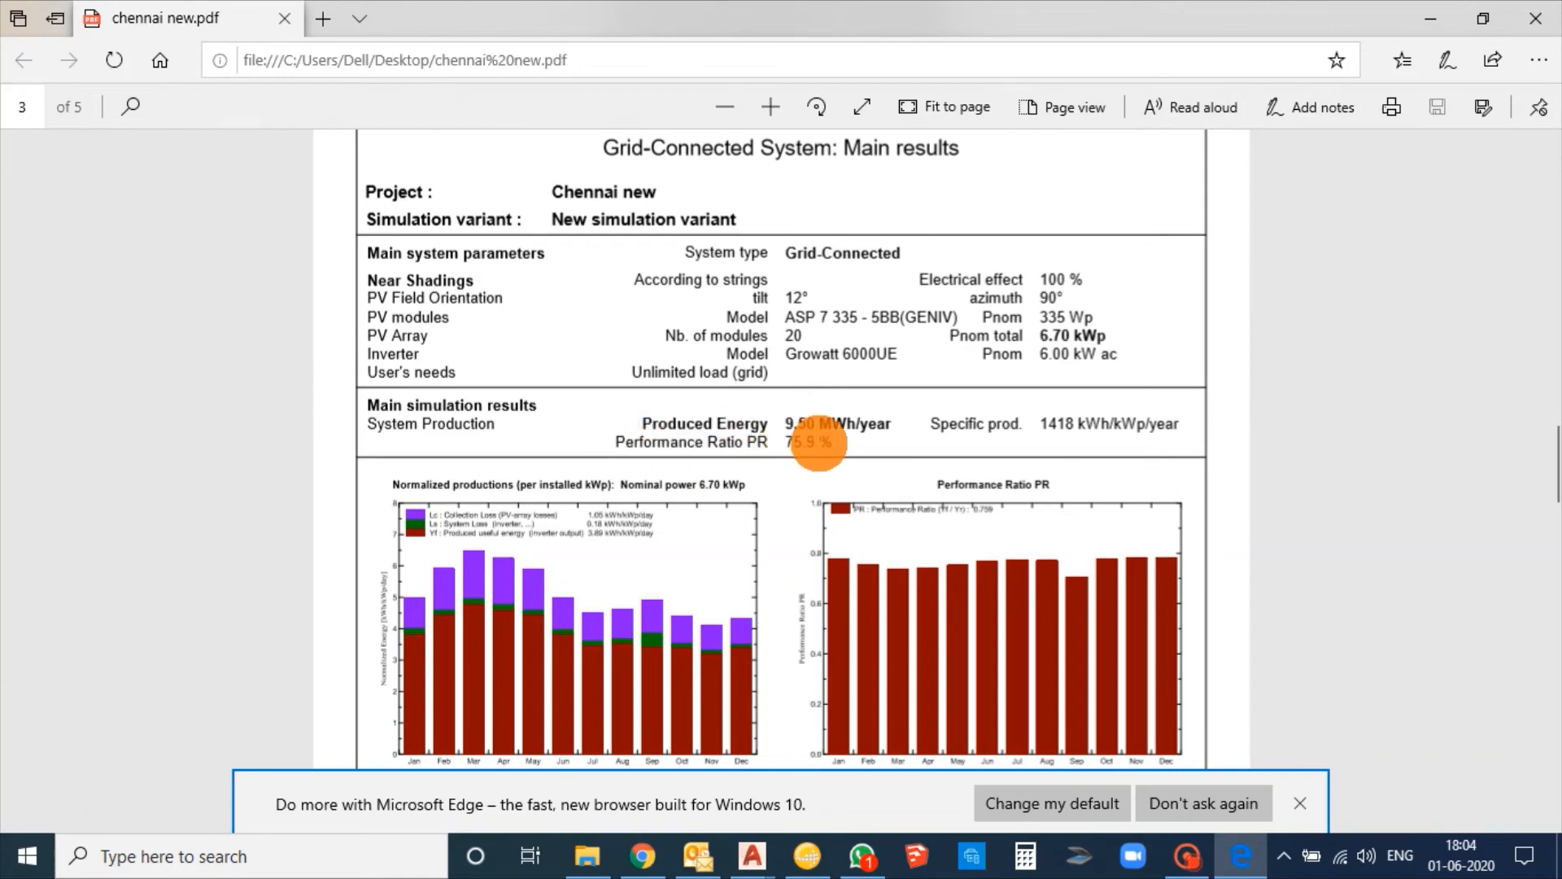
{"action": "scroll", "coordinate": [838, 447], "scroll_direction": "down", "scroll_amount": 6}
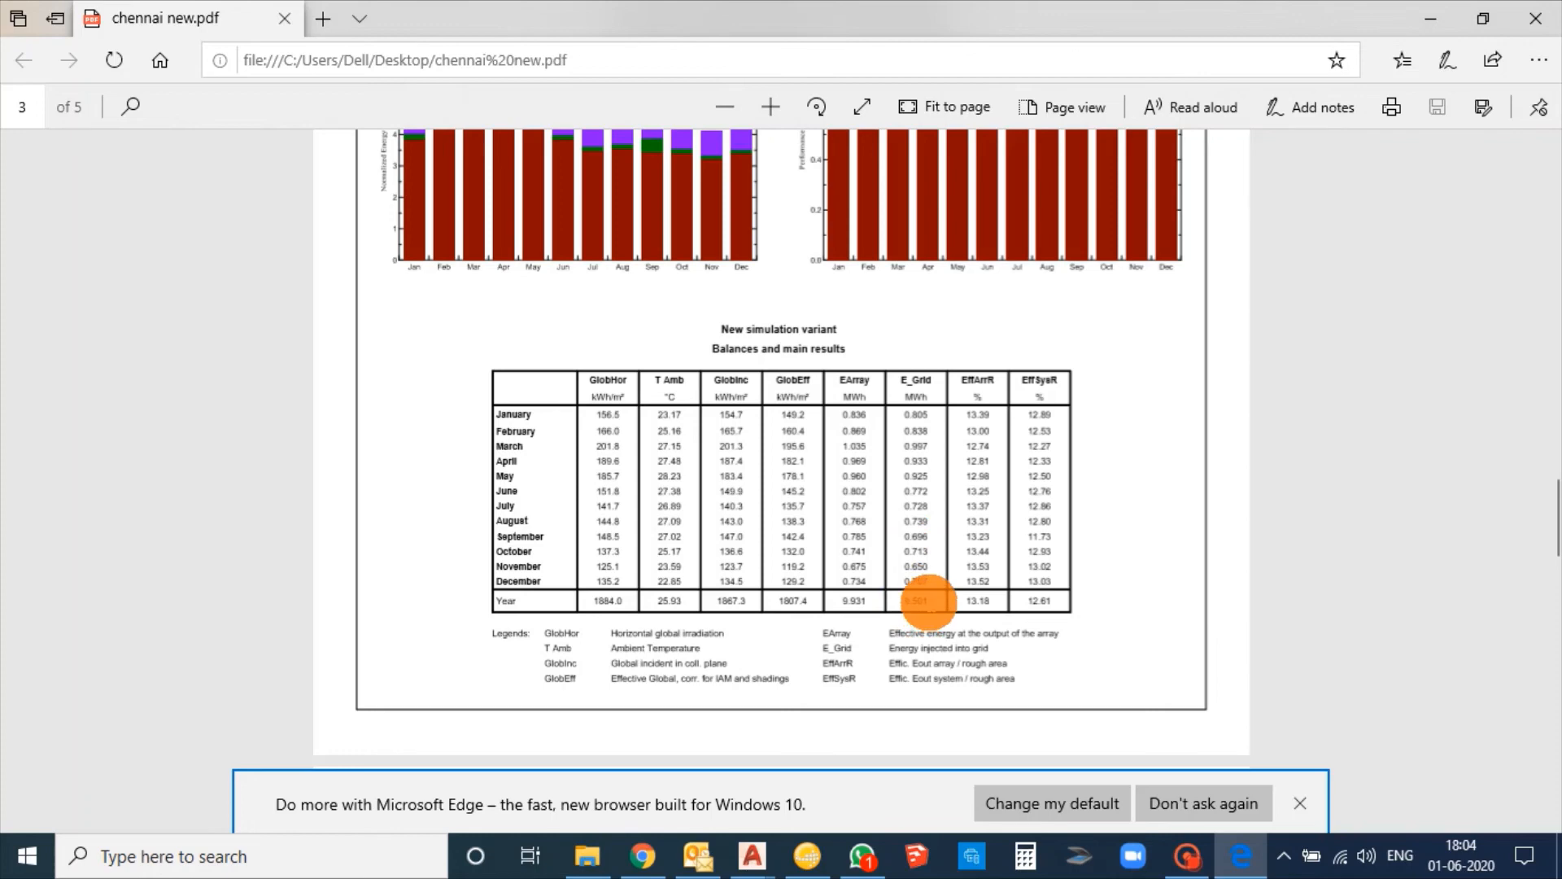
{"action": "scroll", "coordinate": [920, 608], "scroll_direction": "up", "scroll_amount": 5}
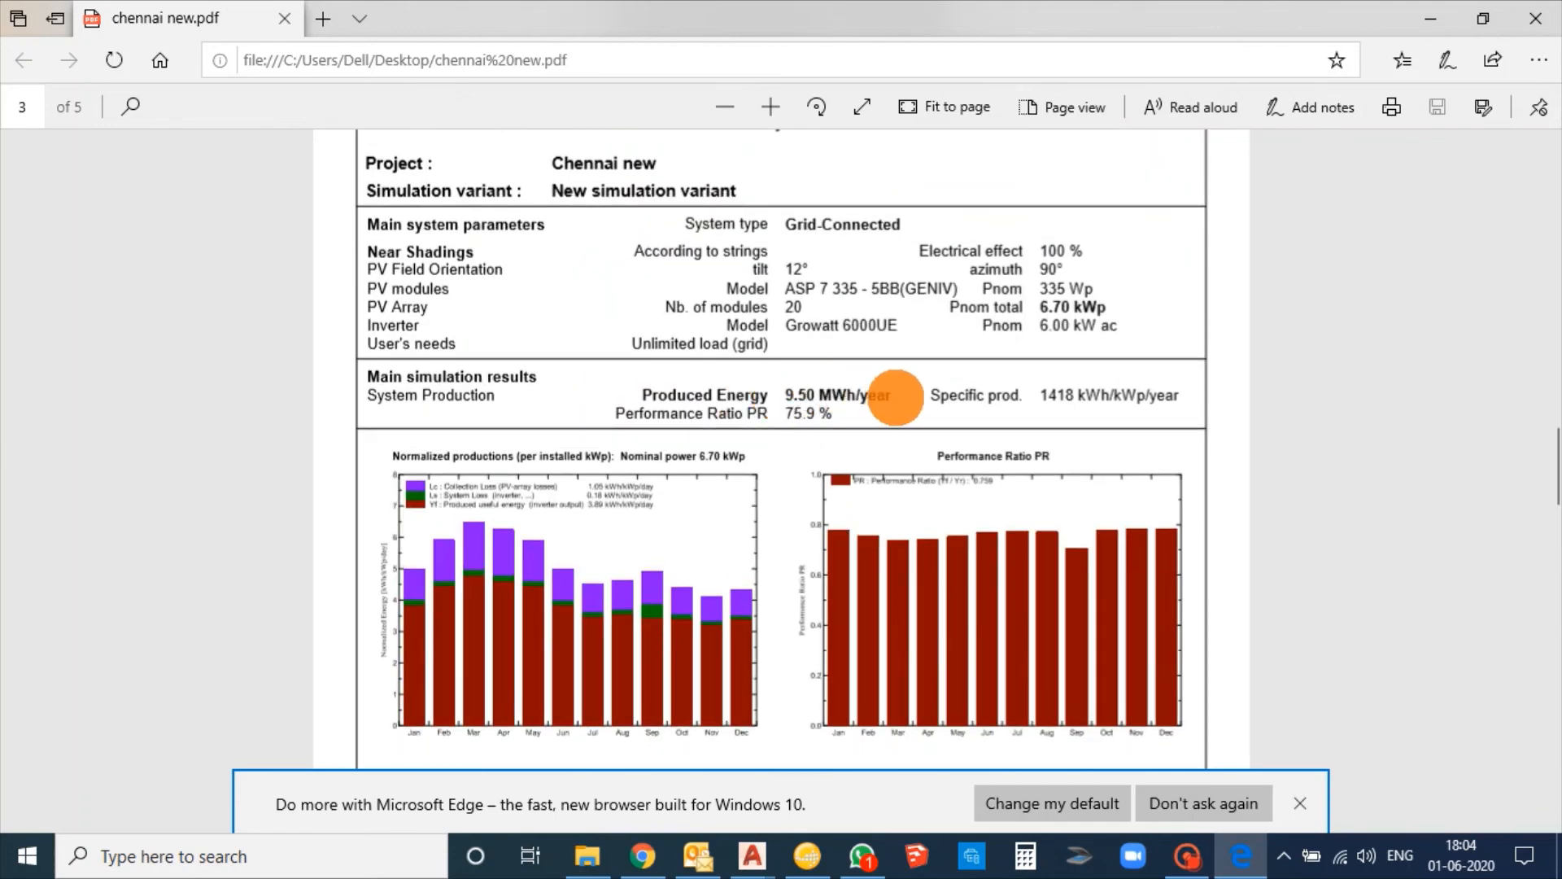
Examine the whole-year loss diagram in the report and the evaluation of the production probability forecast.
{"action": "scroll", "coordinate": [814, 413], "scroll_direction": "down", "scroll_amount": 10}
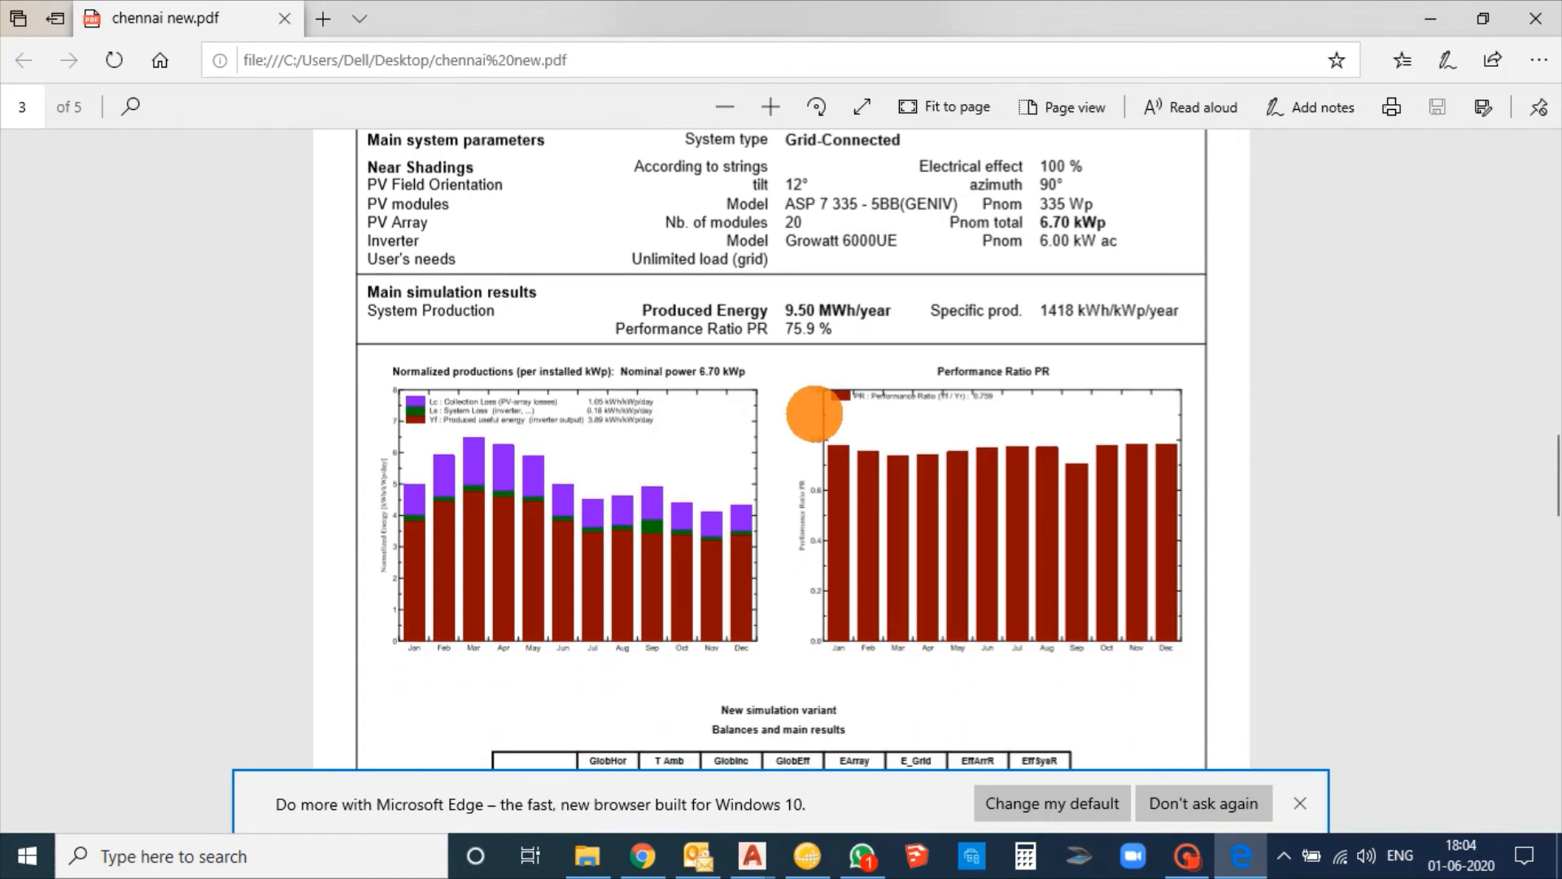
{"action": "scroll", "coordinate": [816, 421], "scroll_direction": "down", "scroll_amount": 5}
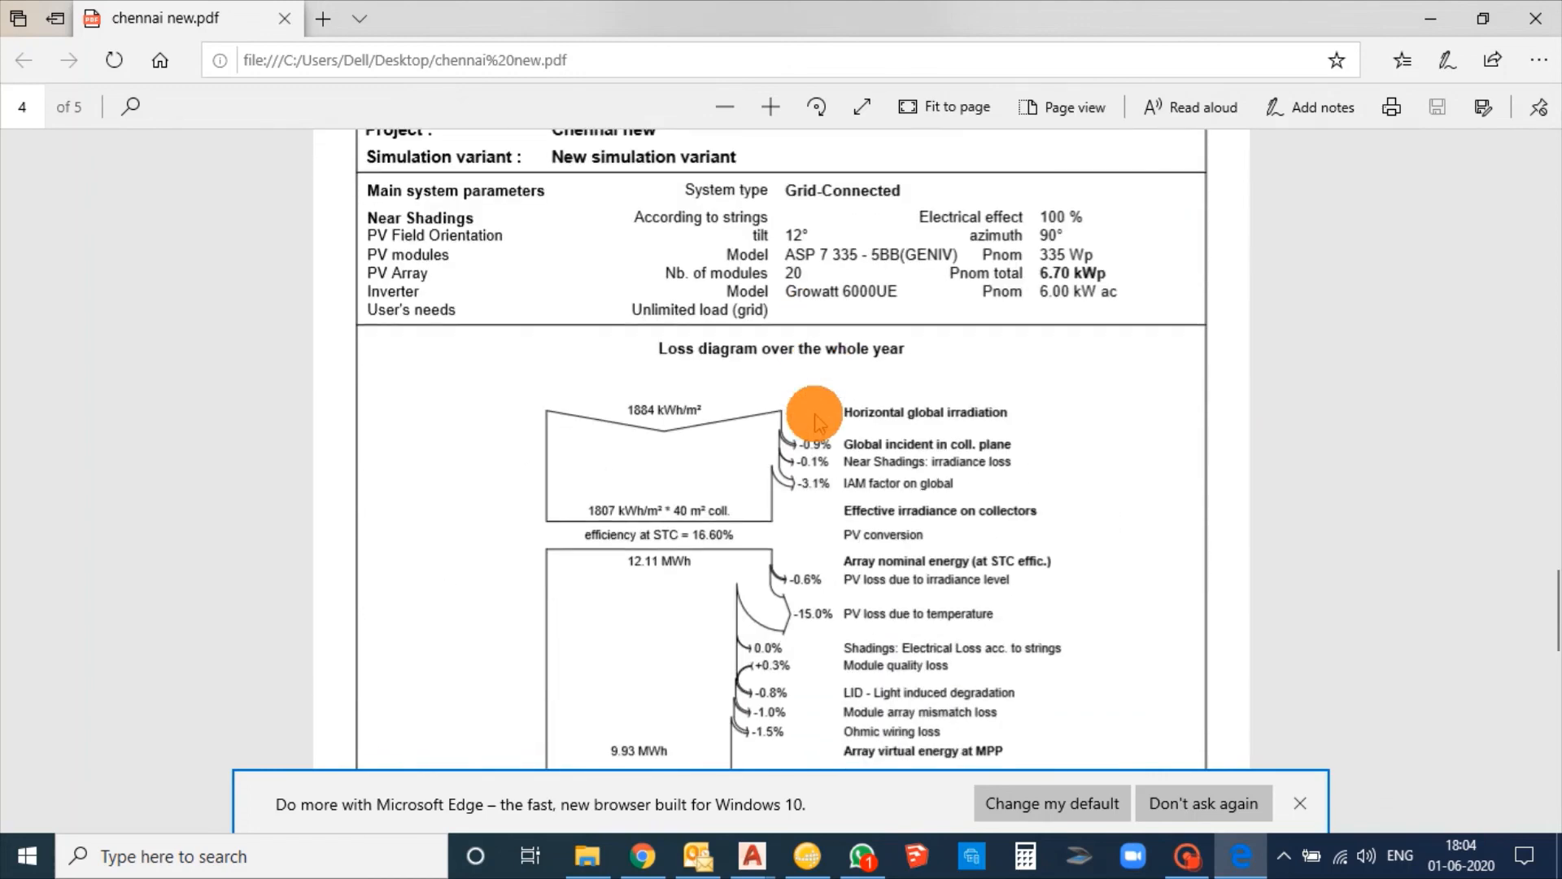
{"action": "scroll", "coordinate": [816, 422], "scroll_direction": "down", "scroll_amount": 1}
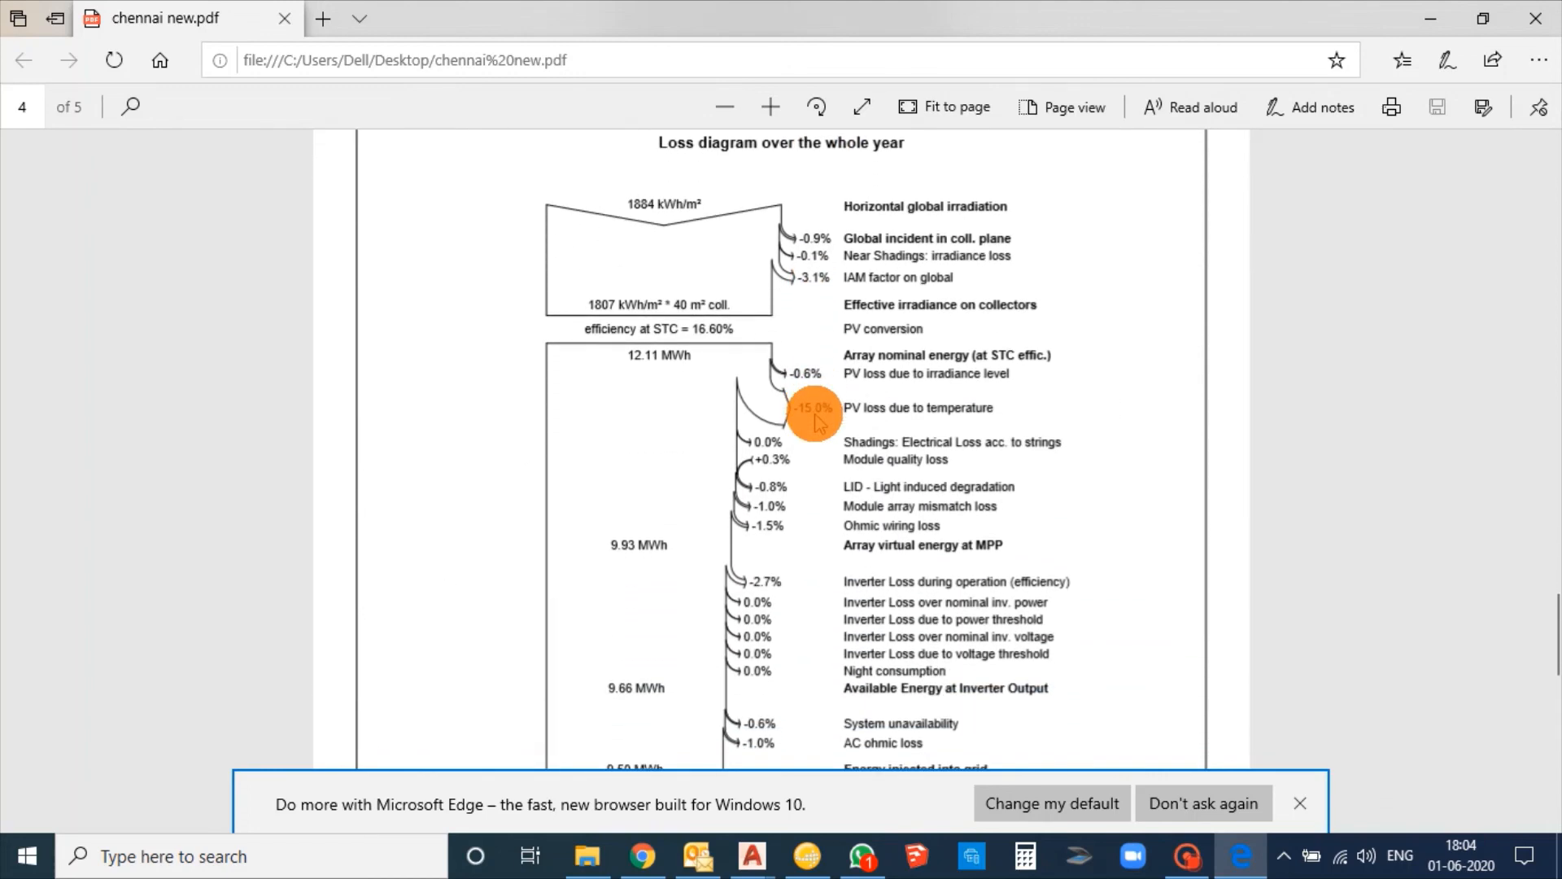
{"action": "scroll", "coordinate": [816, 422], "scroll_direction": "down", "scroll_amount": 1}
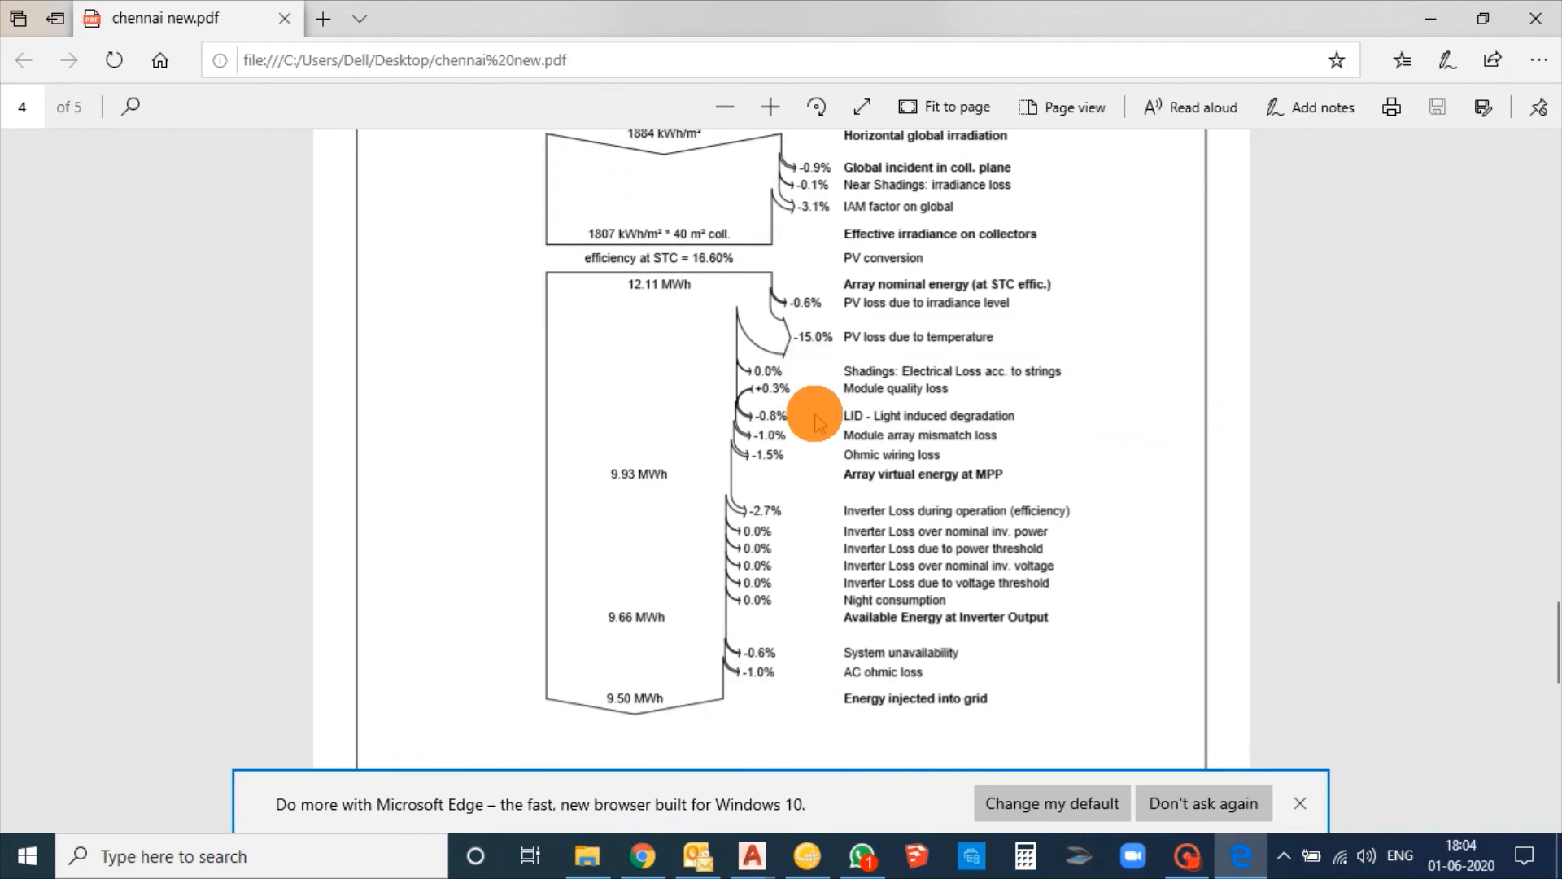
{"action": "scroll", "coordinate": [816, 421], "scroll_direction": "down", "scroll_amount": 1}
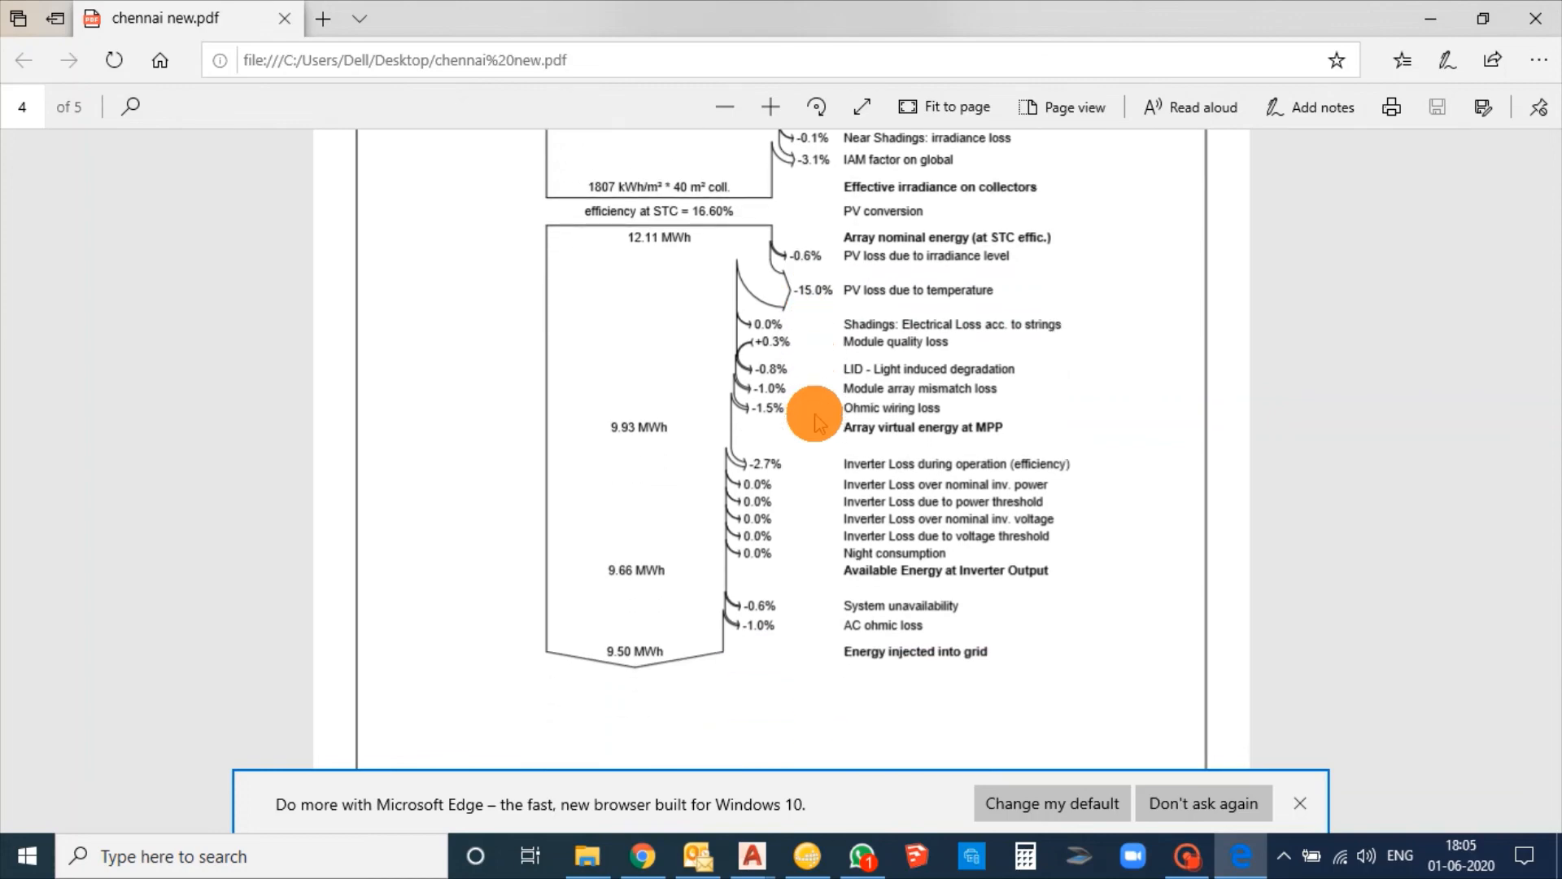
{"action": "scroll", "coordinate": [816, 421], "scroll_direction": "up", "scroll_amount": 2}
{"action": "scroll", "coordinate": [816, 422], "scroll_direction": "down", "scroll_amount": 1}
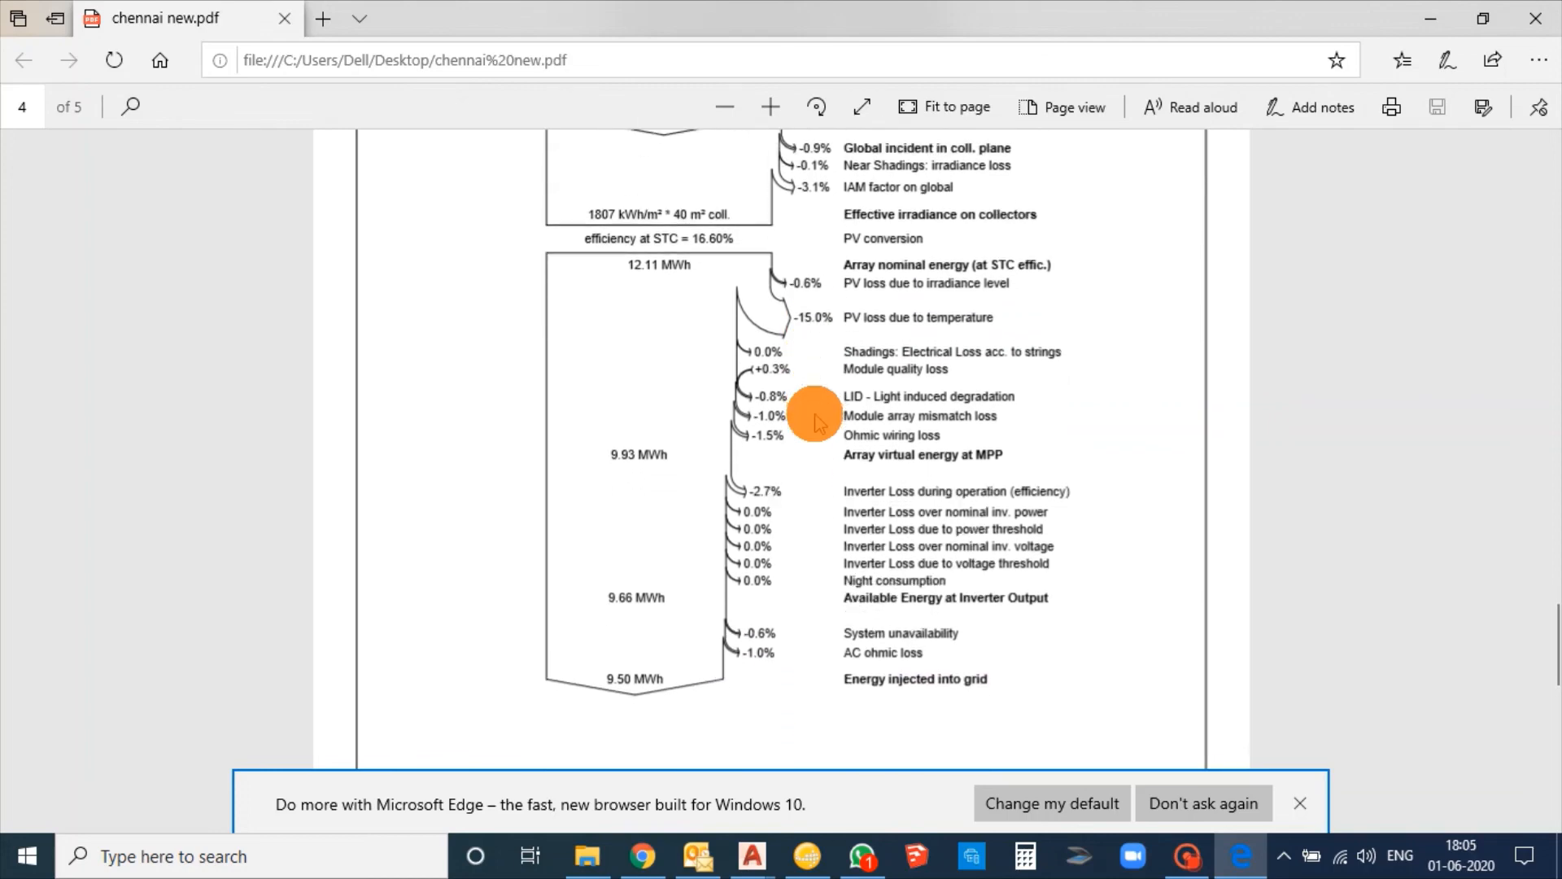
{"action": "scroll", "coordinate": [816, 421], "scroll_direction": "down", "scroll_amount": 15}
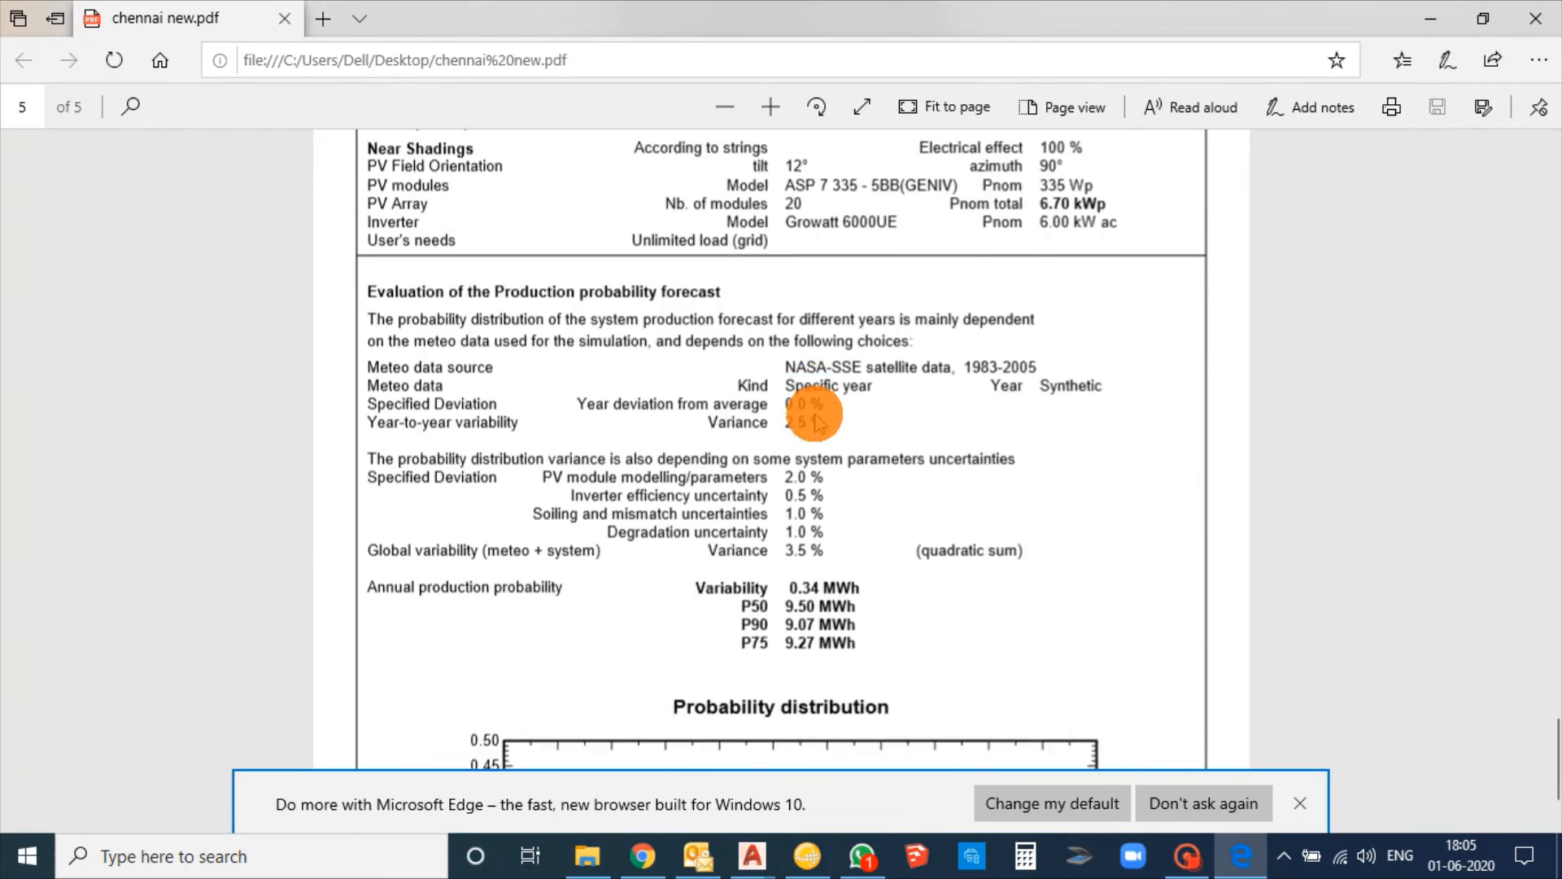